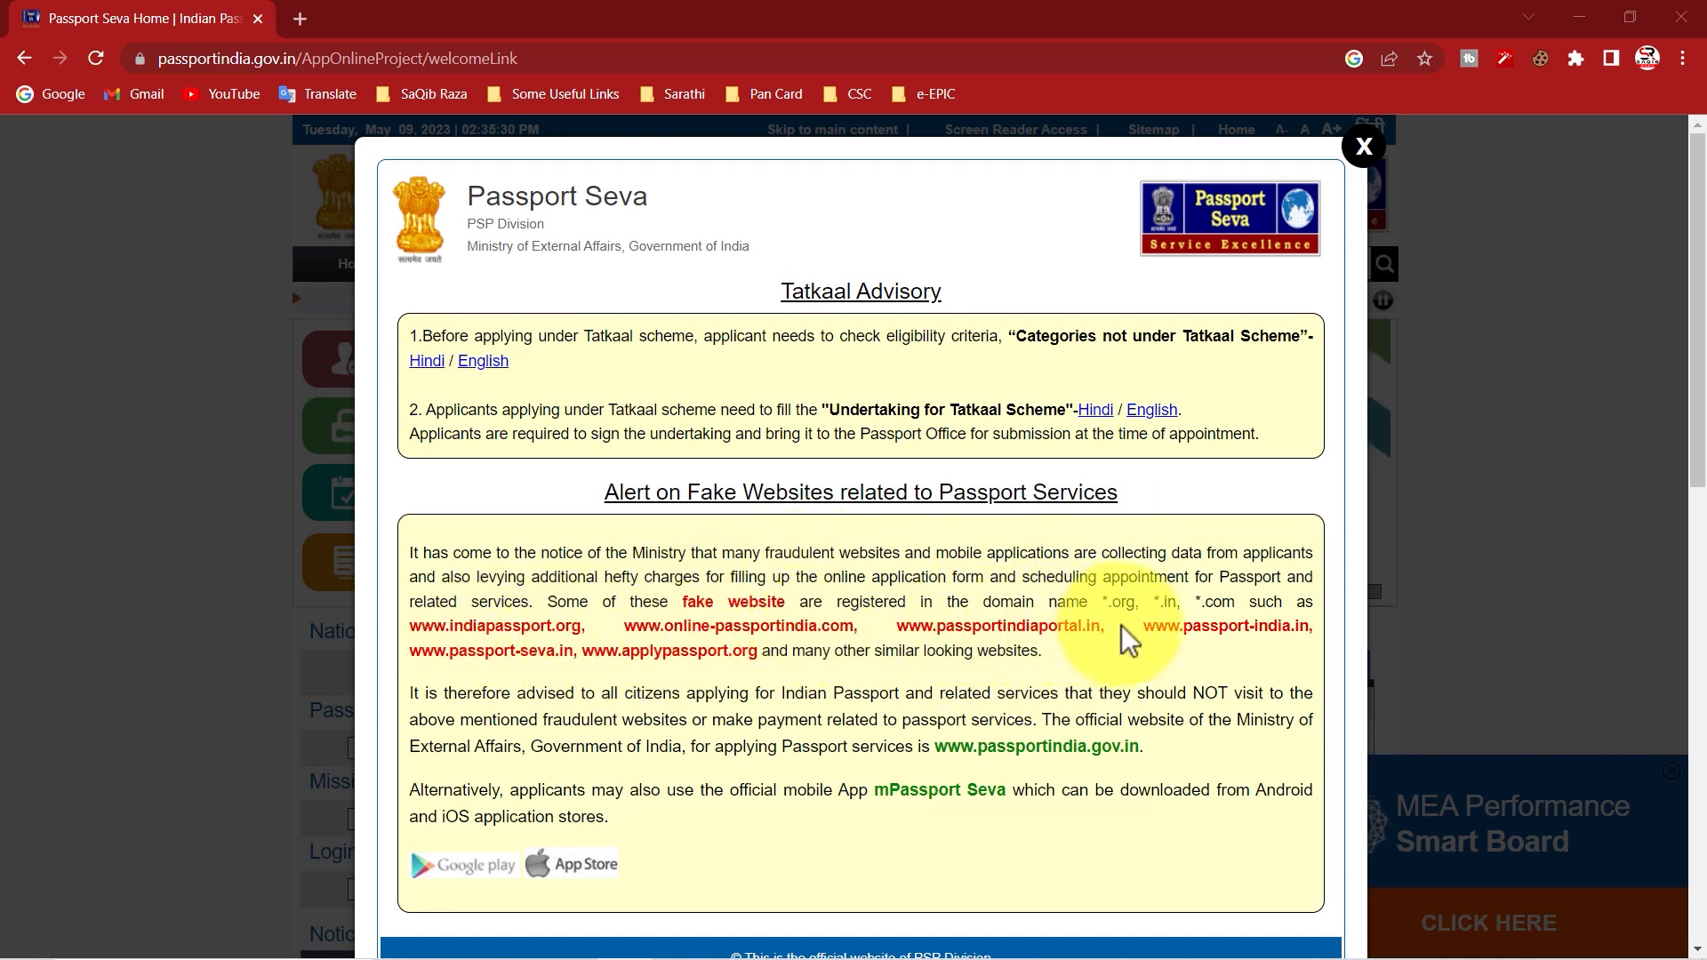
Dismiss the Tatkaal and fake-website advisory and open the New User Registration form.
{"action": "left_click_drag", "start_coordinate": [398, 625], "coordinate": [763, 652]}
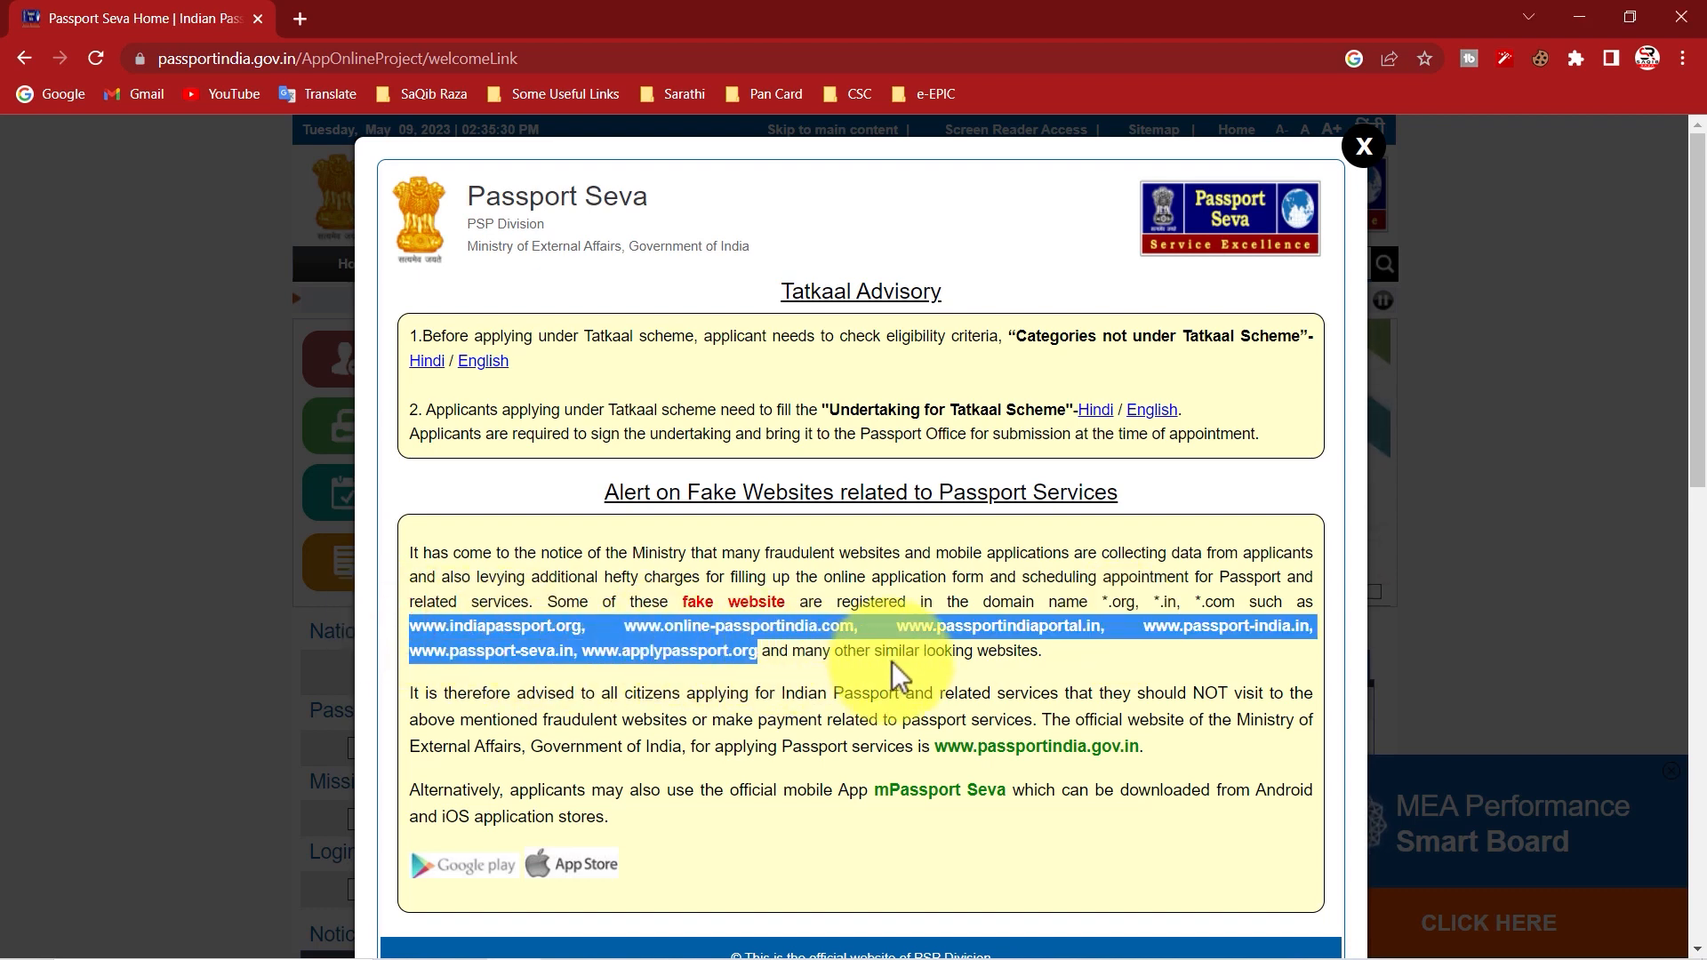
{"action": "left_click", "coordinate": [1362, 147]}
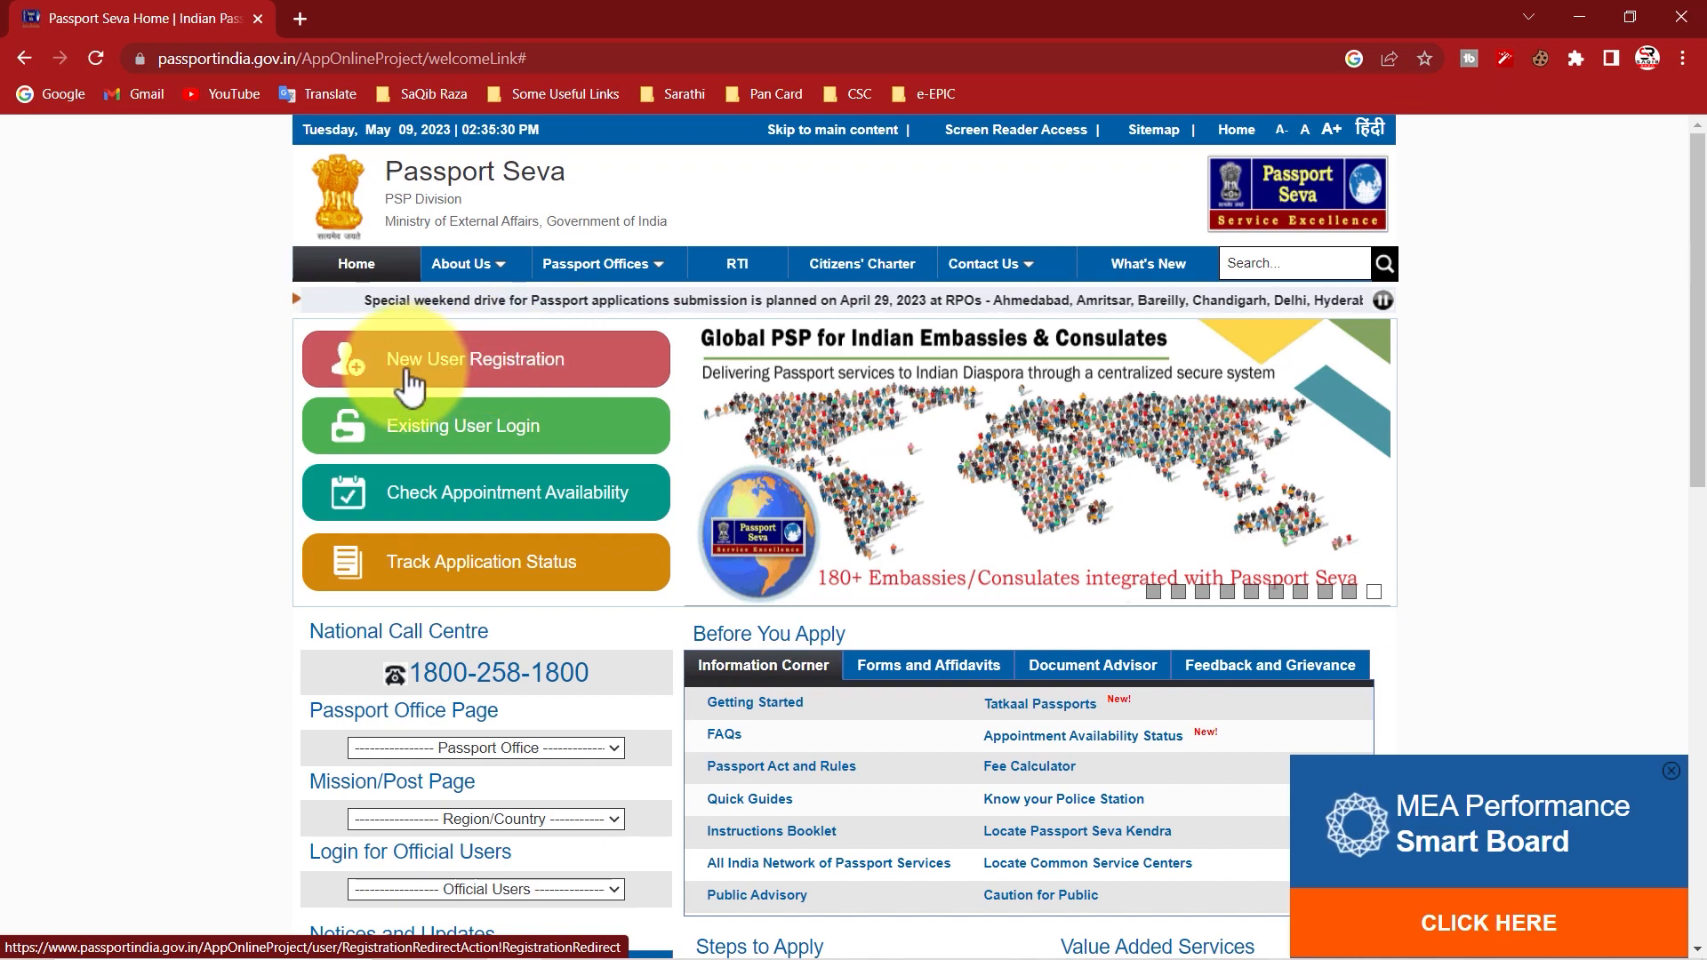
{"action": "left_click", "coordinate": [500, 365]}
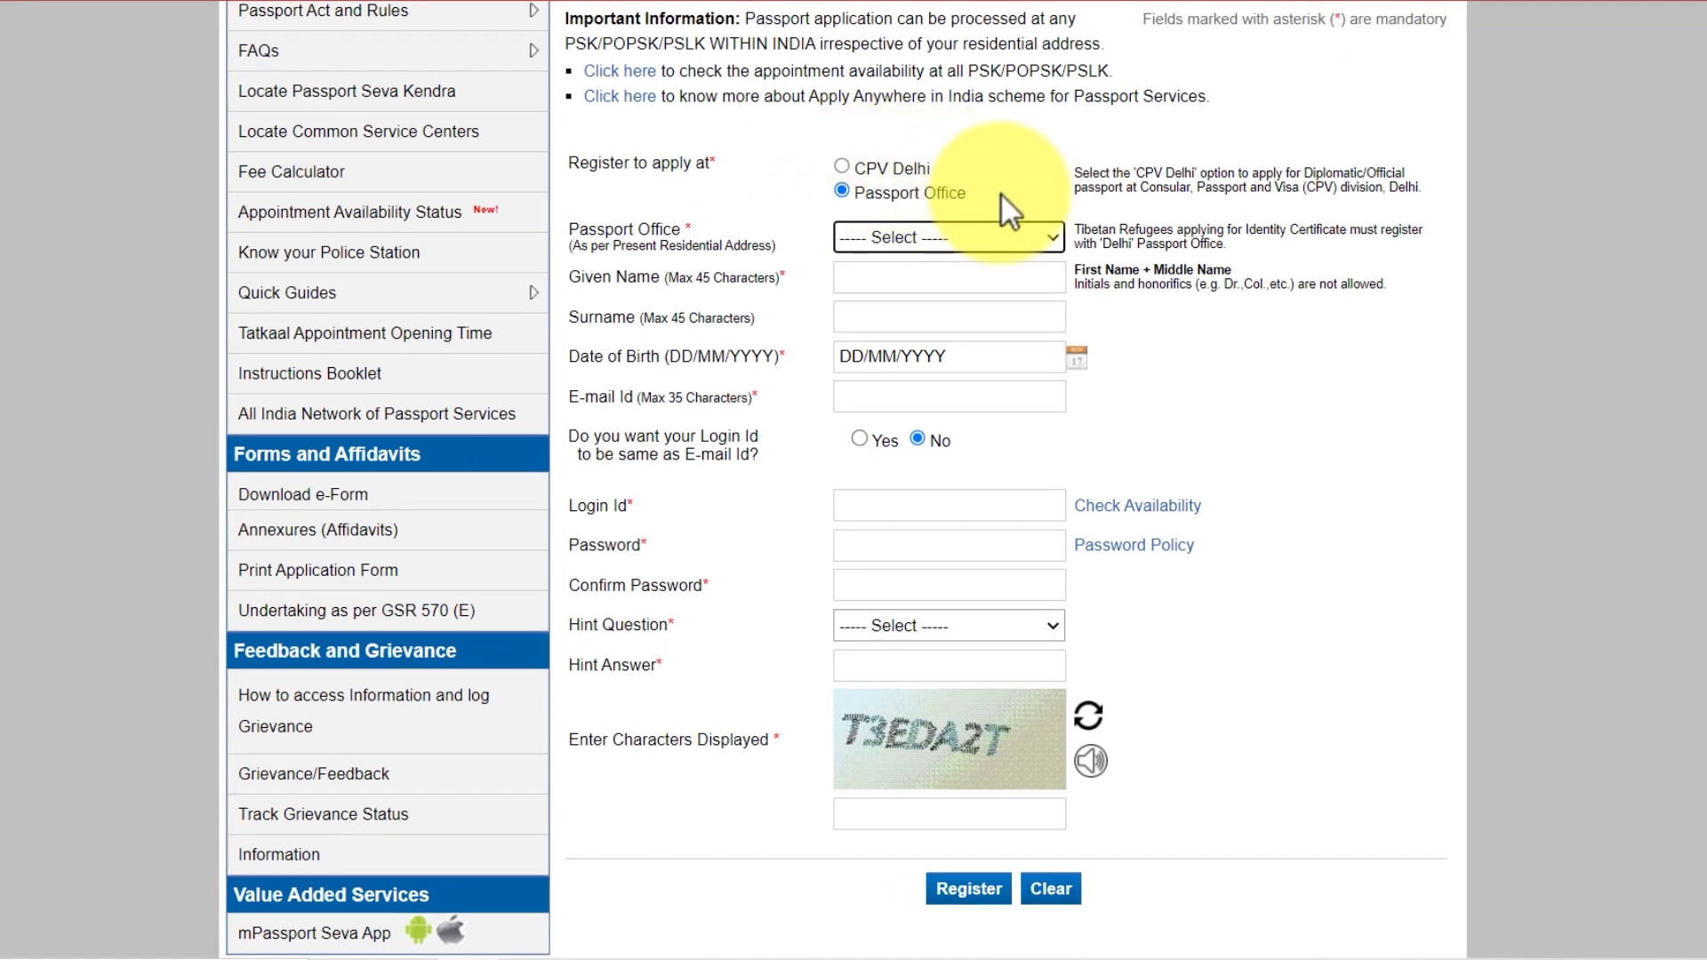
Set the registration to apply at Passport Office and choose Dehradun as the passport office.
{"action": "left_click", "coordinate": [845, 189]}
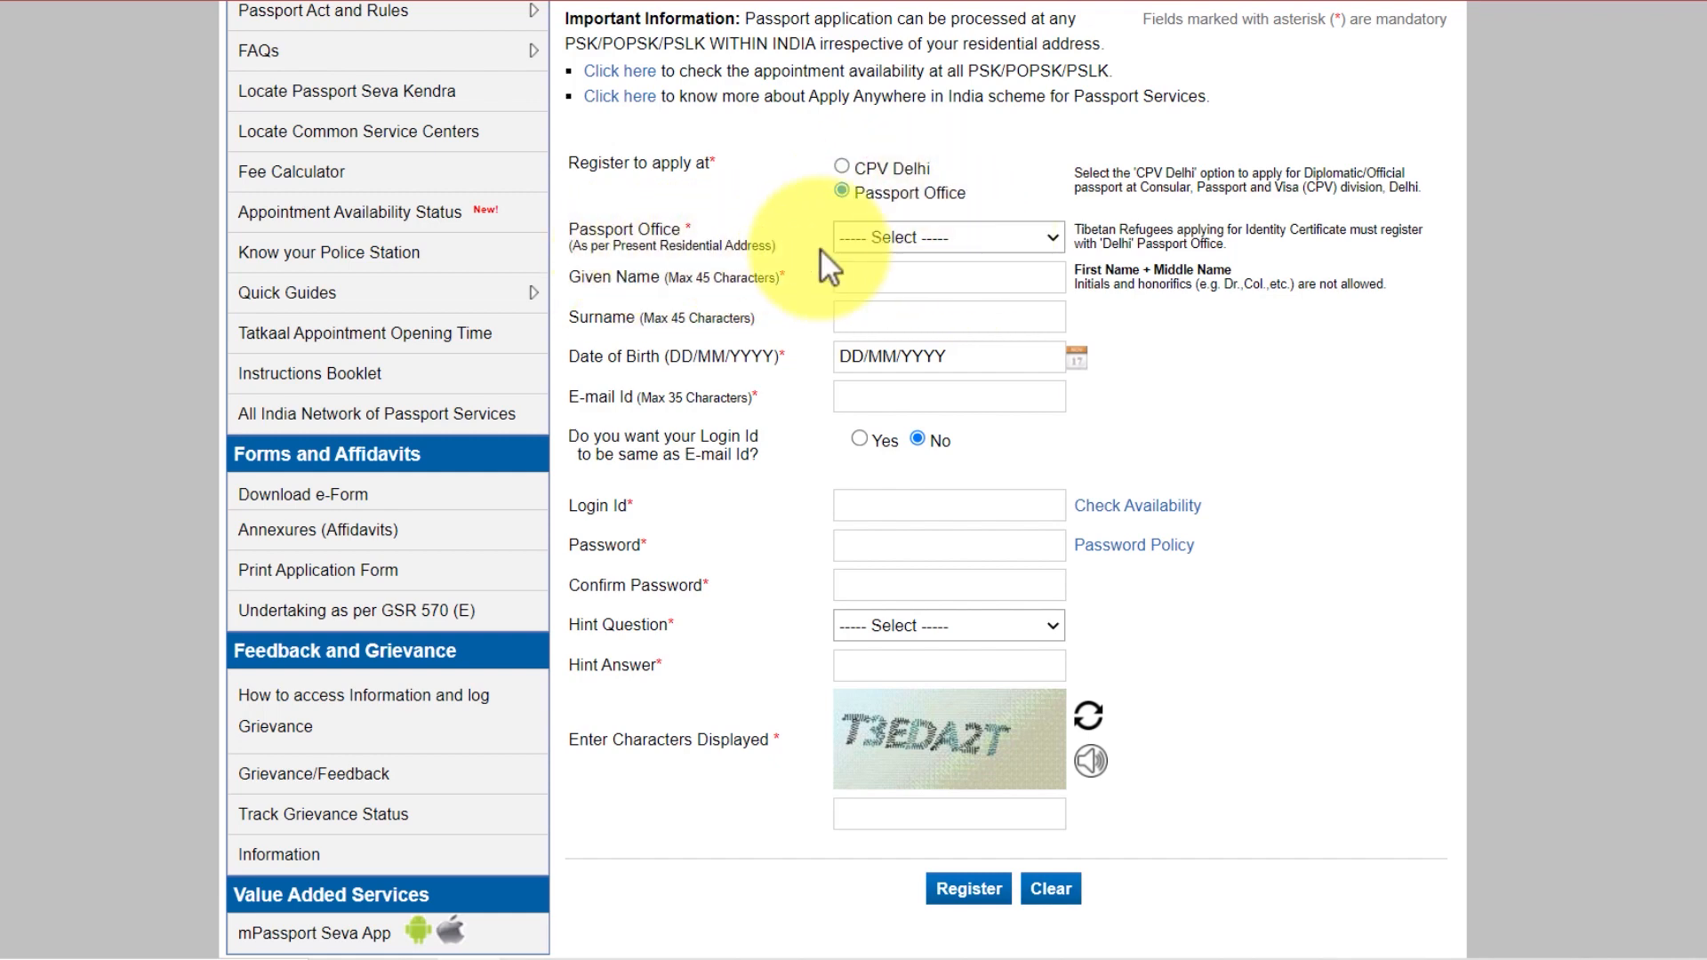
{"action": "left_click", "coordinate": [930, 238]}
{"action": "scroll", "coordinate": [924, 383], "scroll_direction": "down", "scroll_amount": 5}
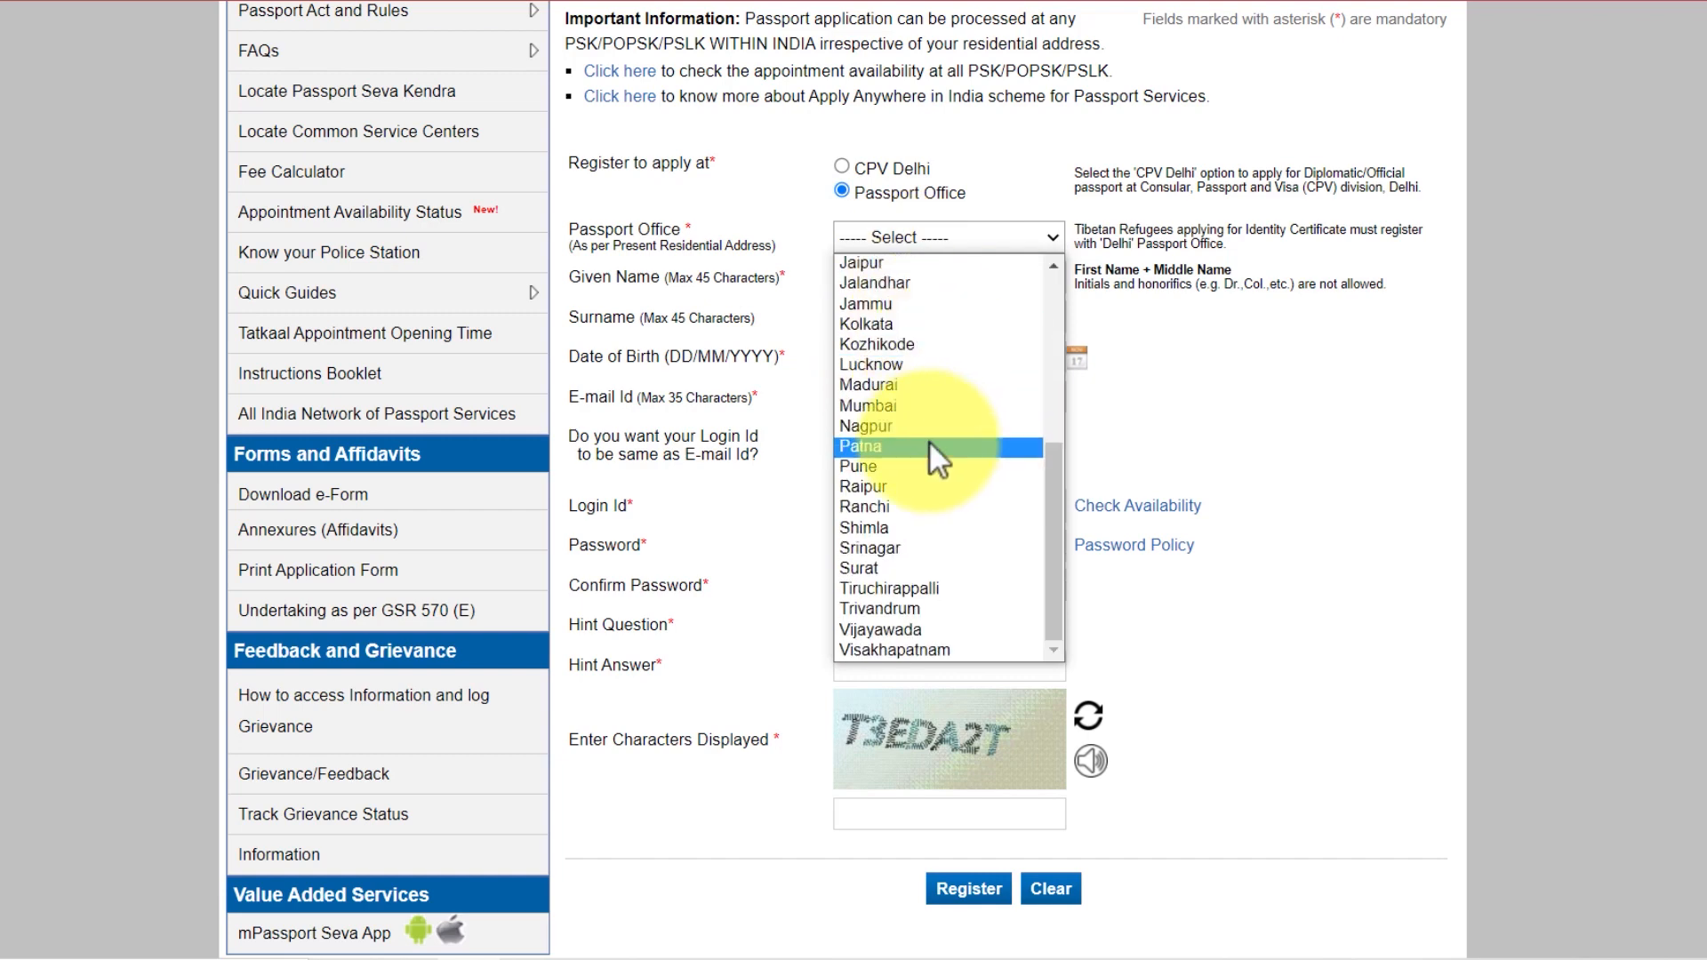
{"action": "left_click", "coordinate": [893, 300]}
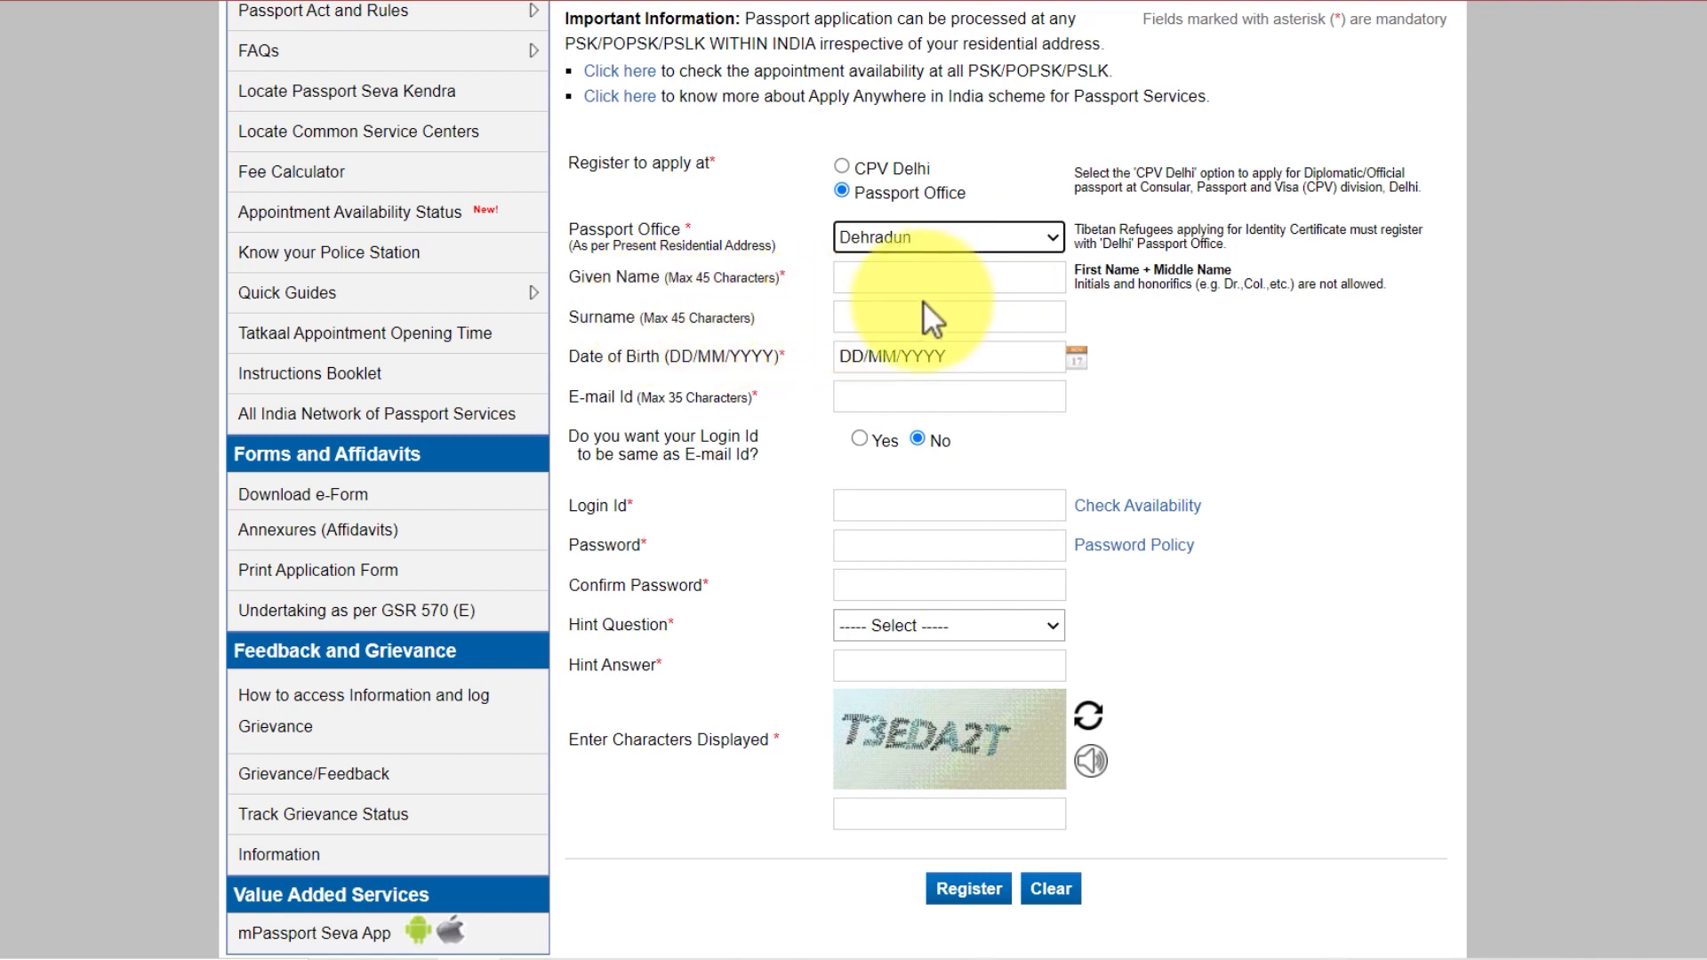
{"action": "left_click_drag", "start_coordinate": [799, 284], "coordinate": [613, 287]}
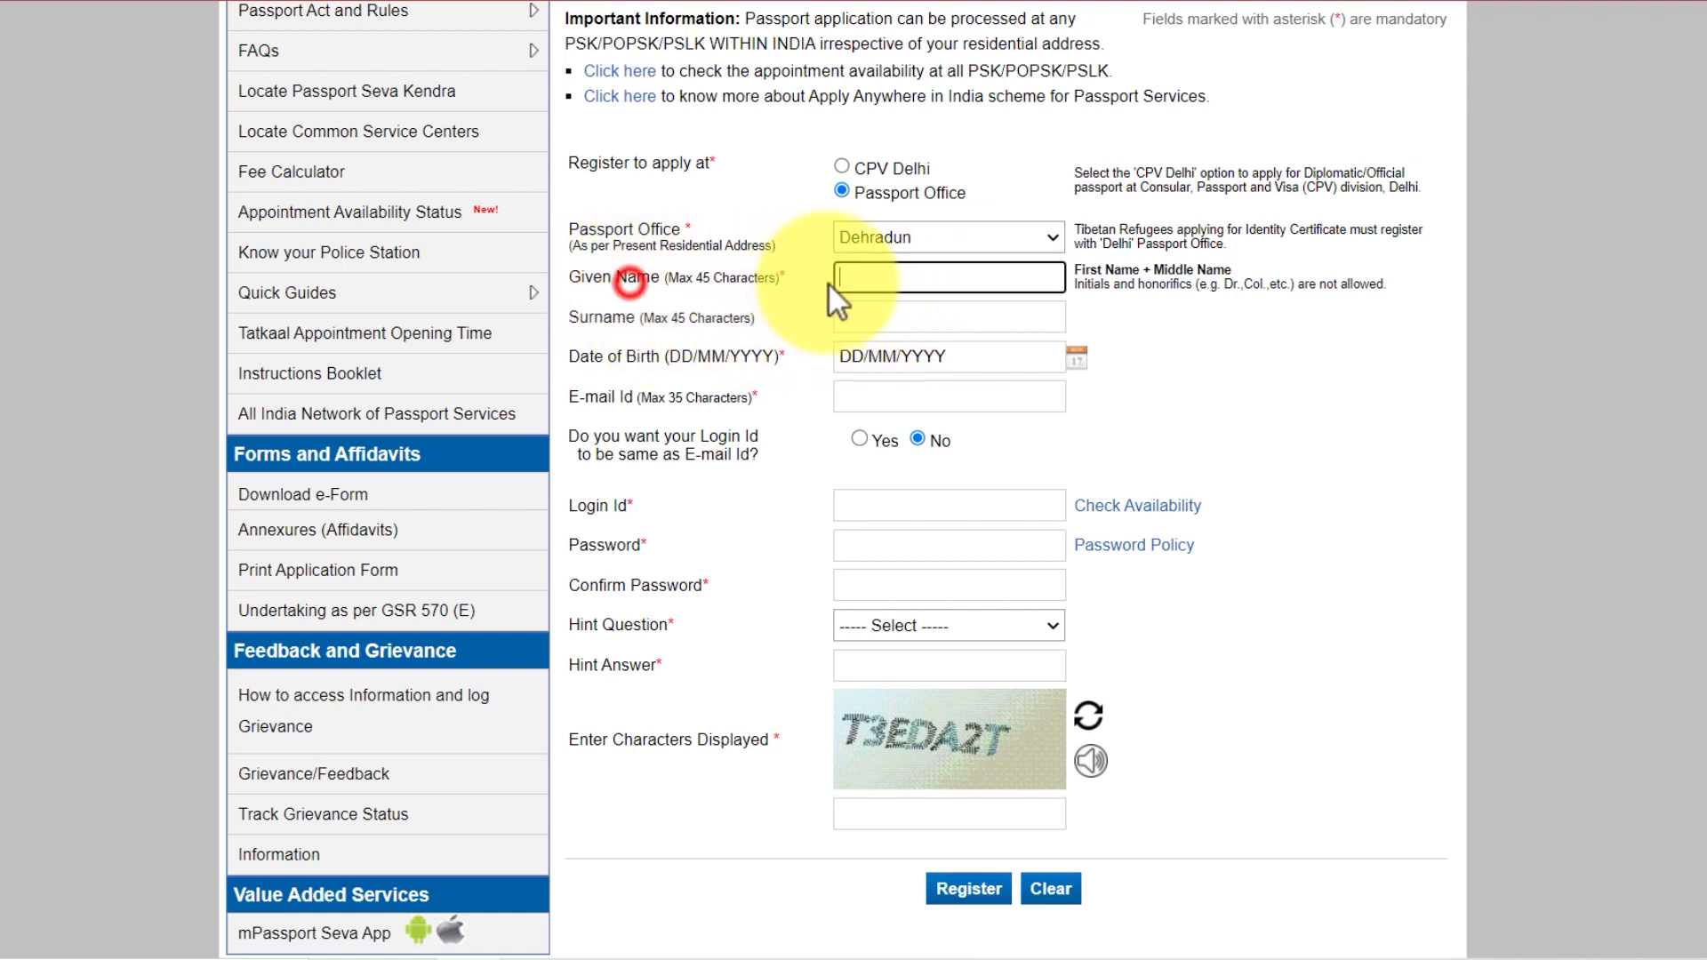
{"action": "left_click", "coordinate": [916, 279]}
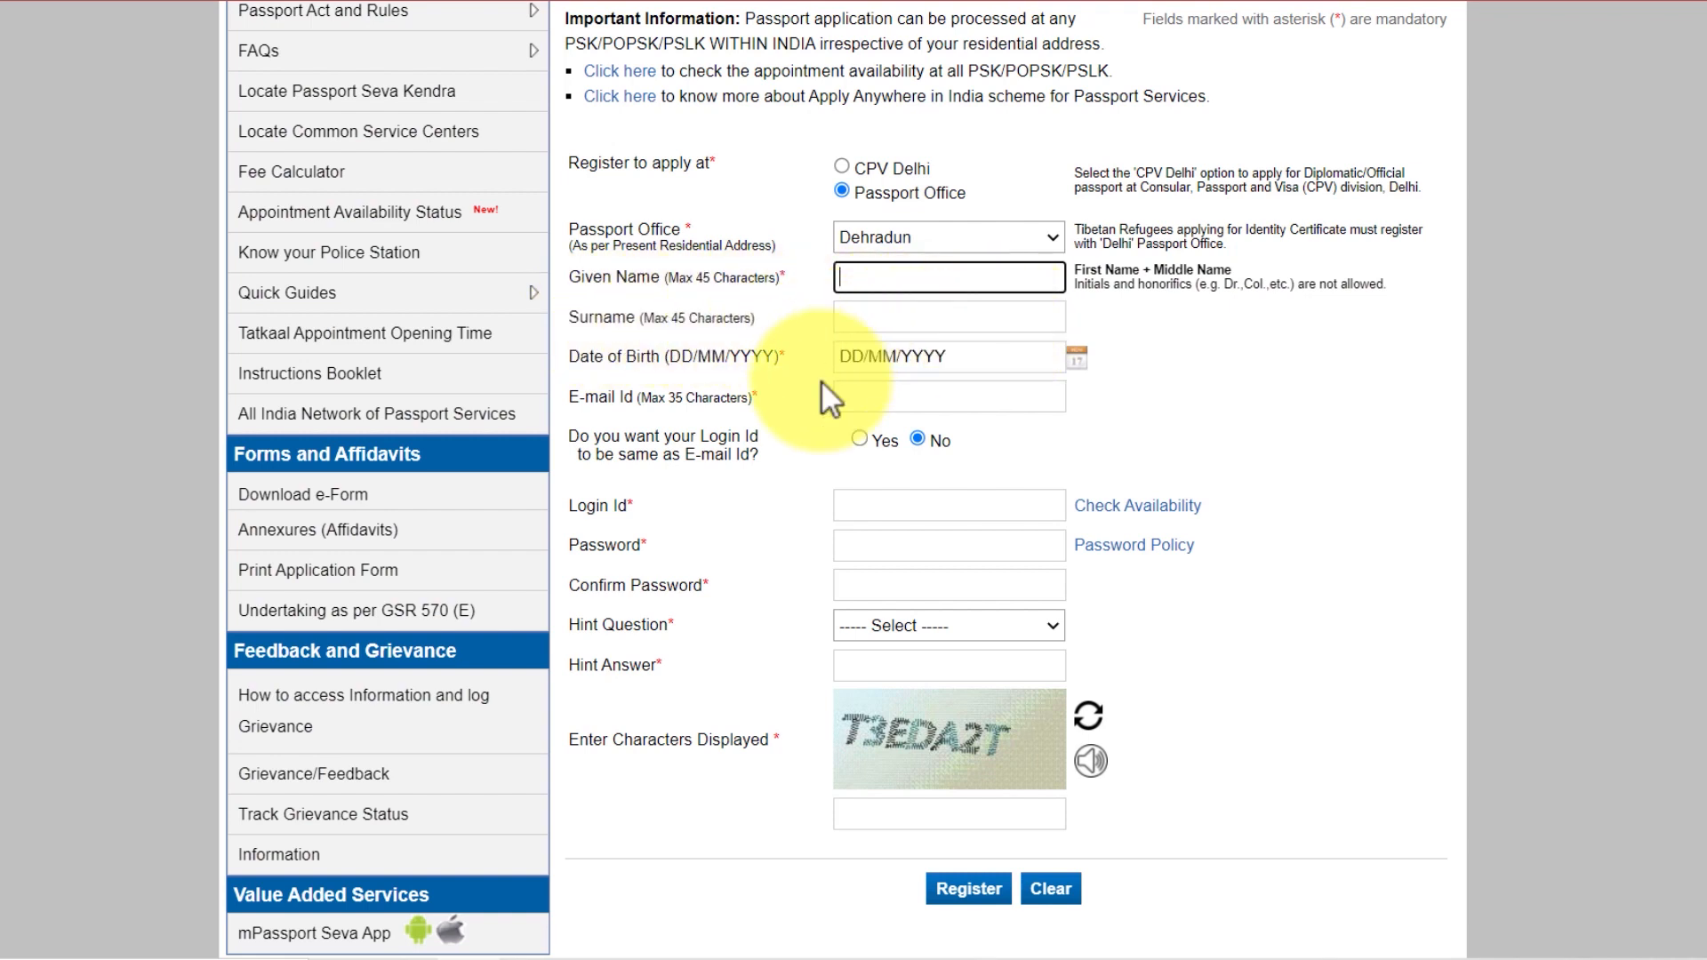
{"action": "key", "text": "Tab"}
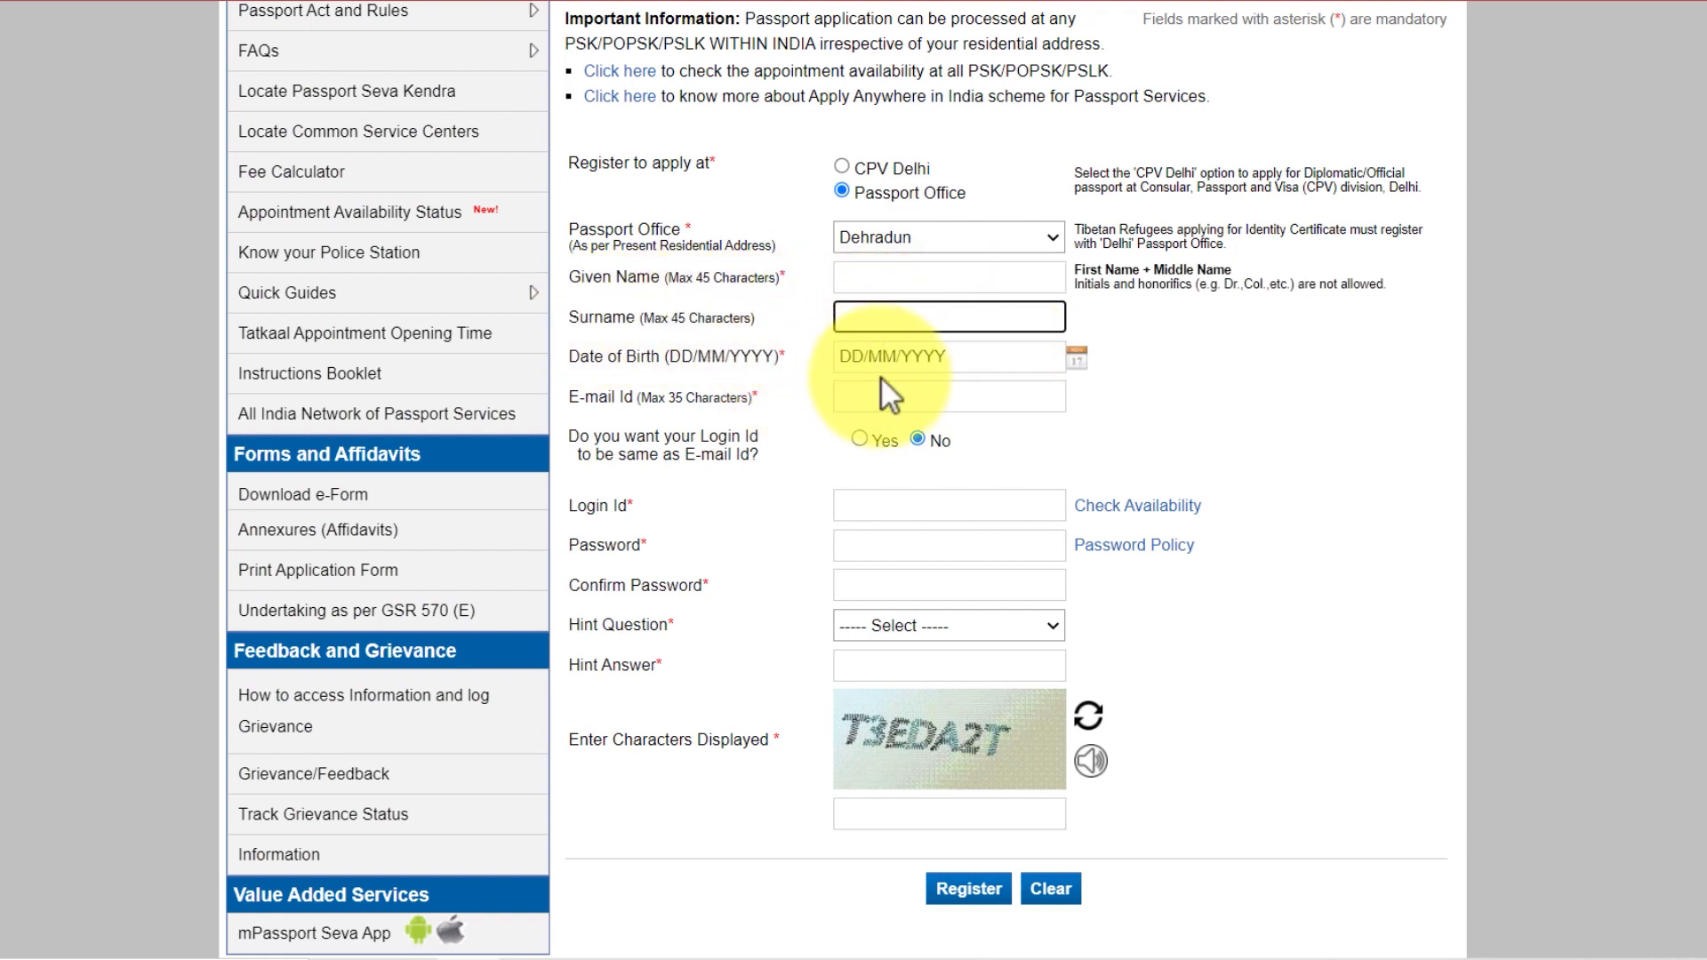
{"action": "left_click", "coordinate": [1077, 356]}
{"action": "left_click", "coordinate": [1197, 402]}
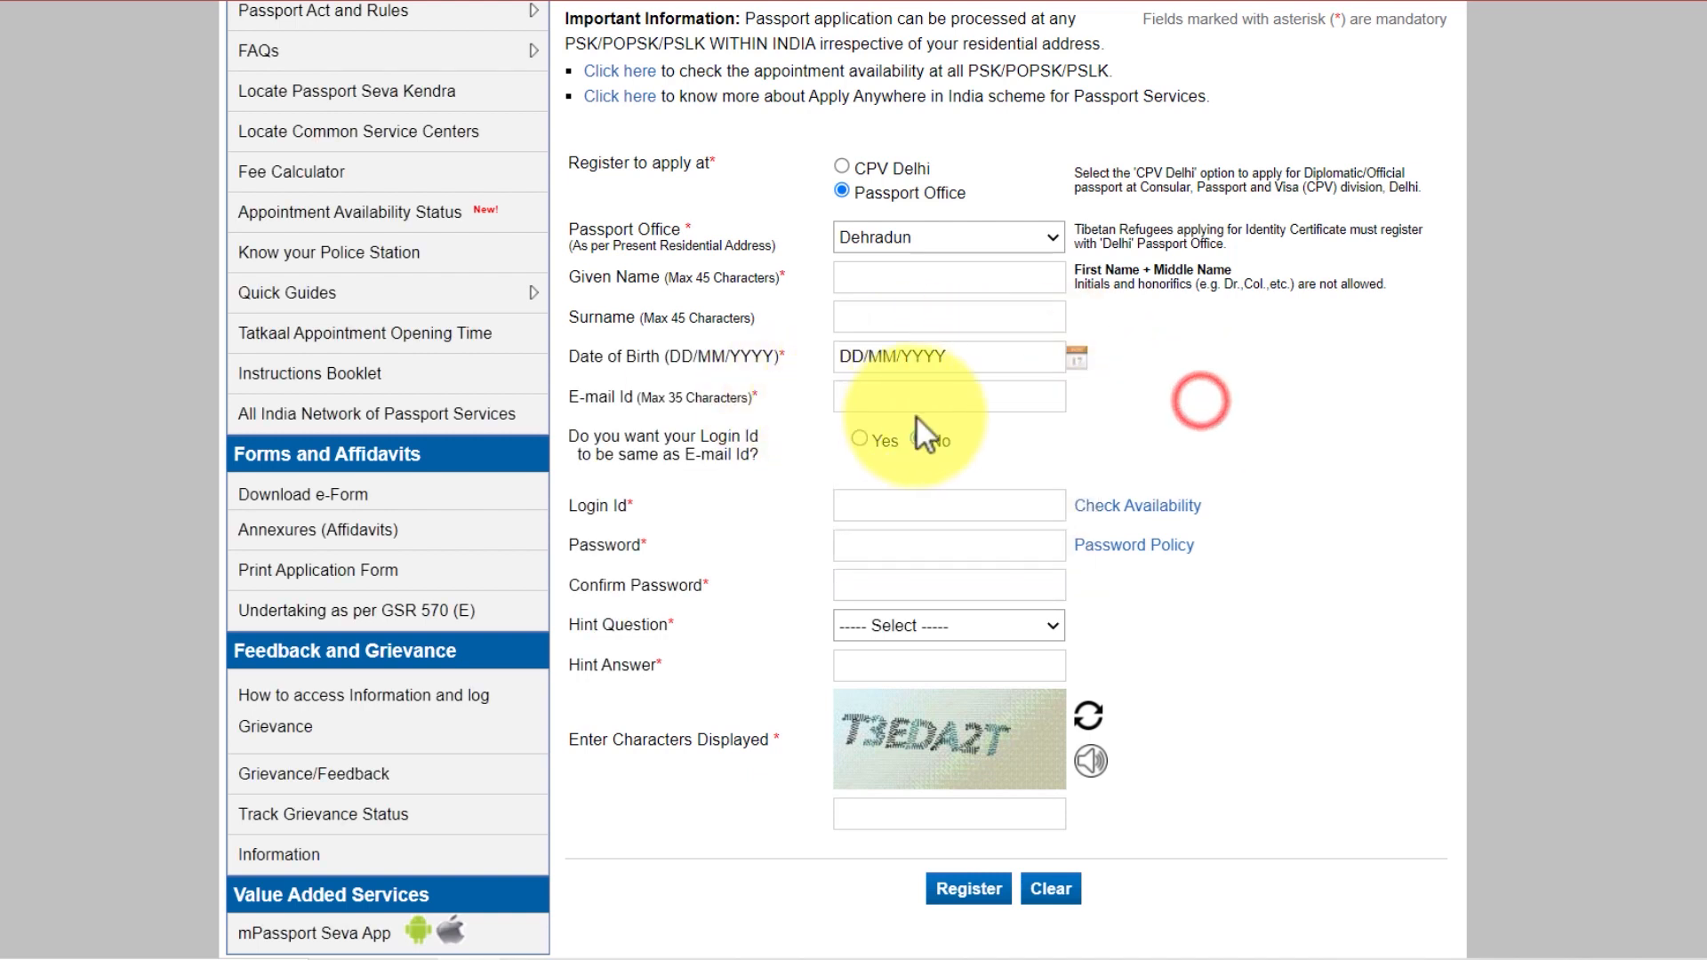
Switch the choice for using the e-mail ID as login ID to Yes and back to No.
{"action": "left_click_drag", "start_coordinate": [568, 432], "coordinate": [713, 461]}
{"action": "left_click", "coordinate": [709, 461]}
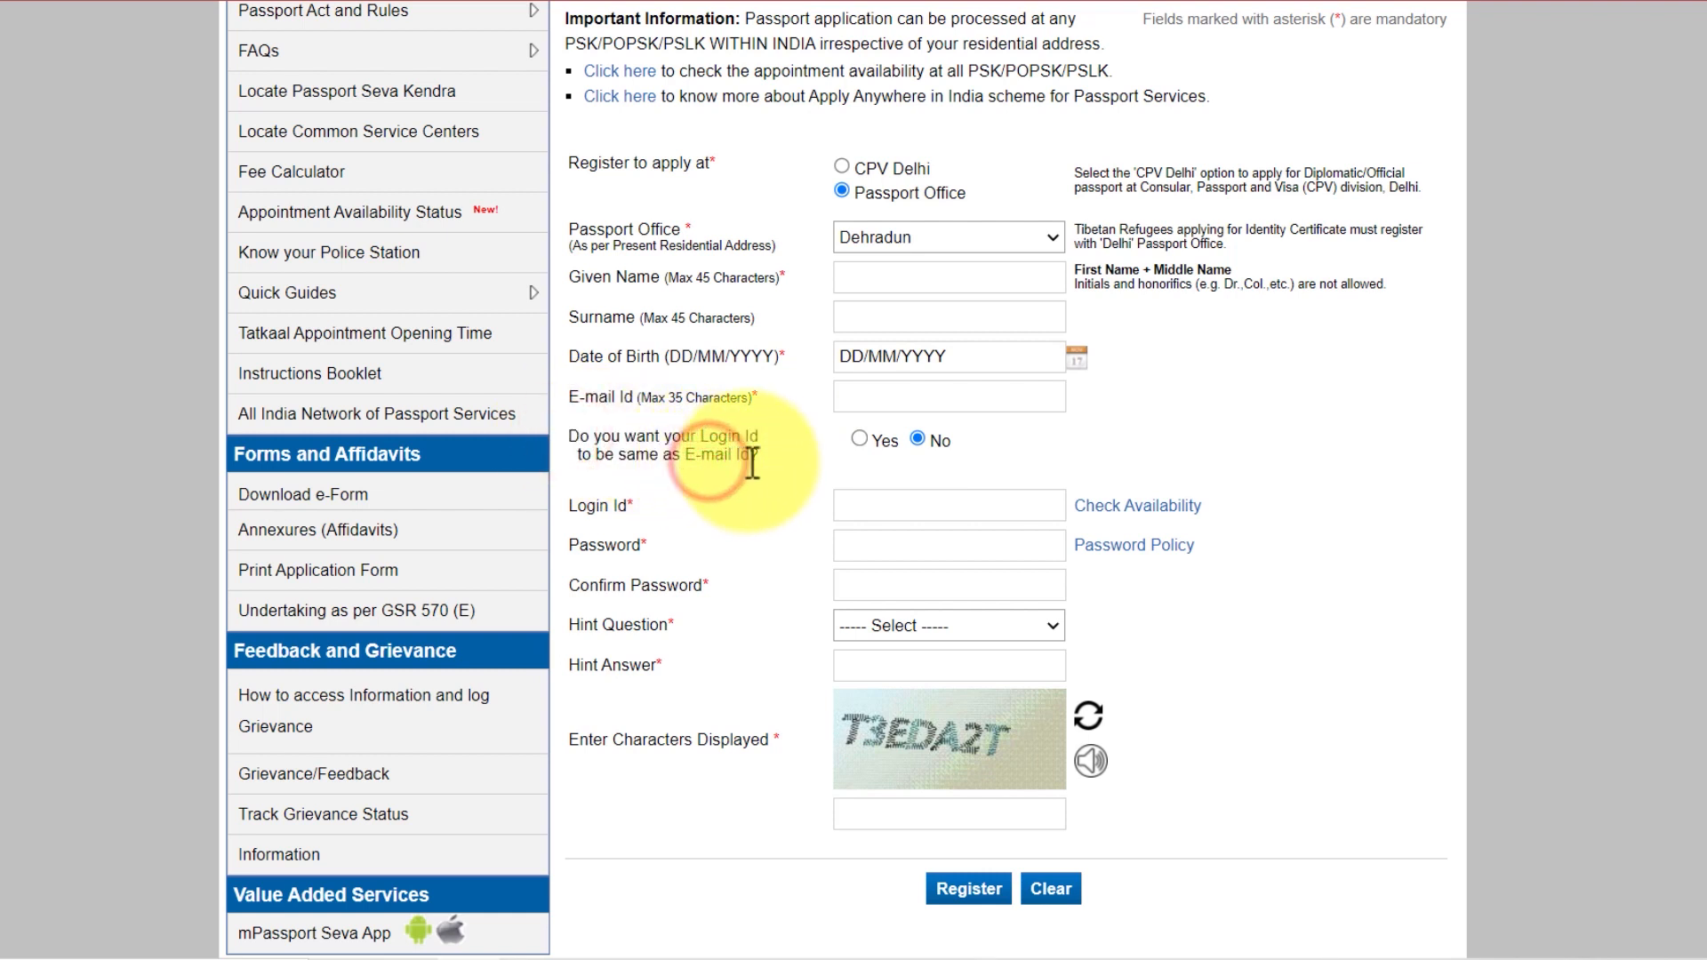
{"action": "left_click", "coordinate": [856, 437]}
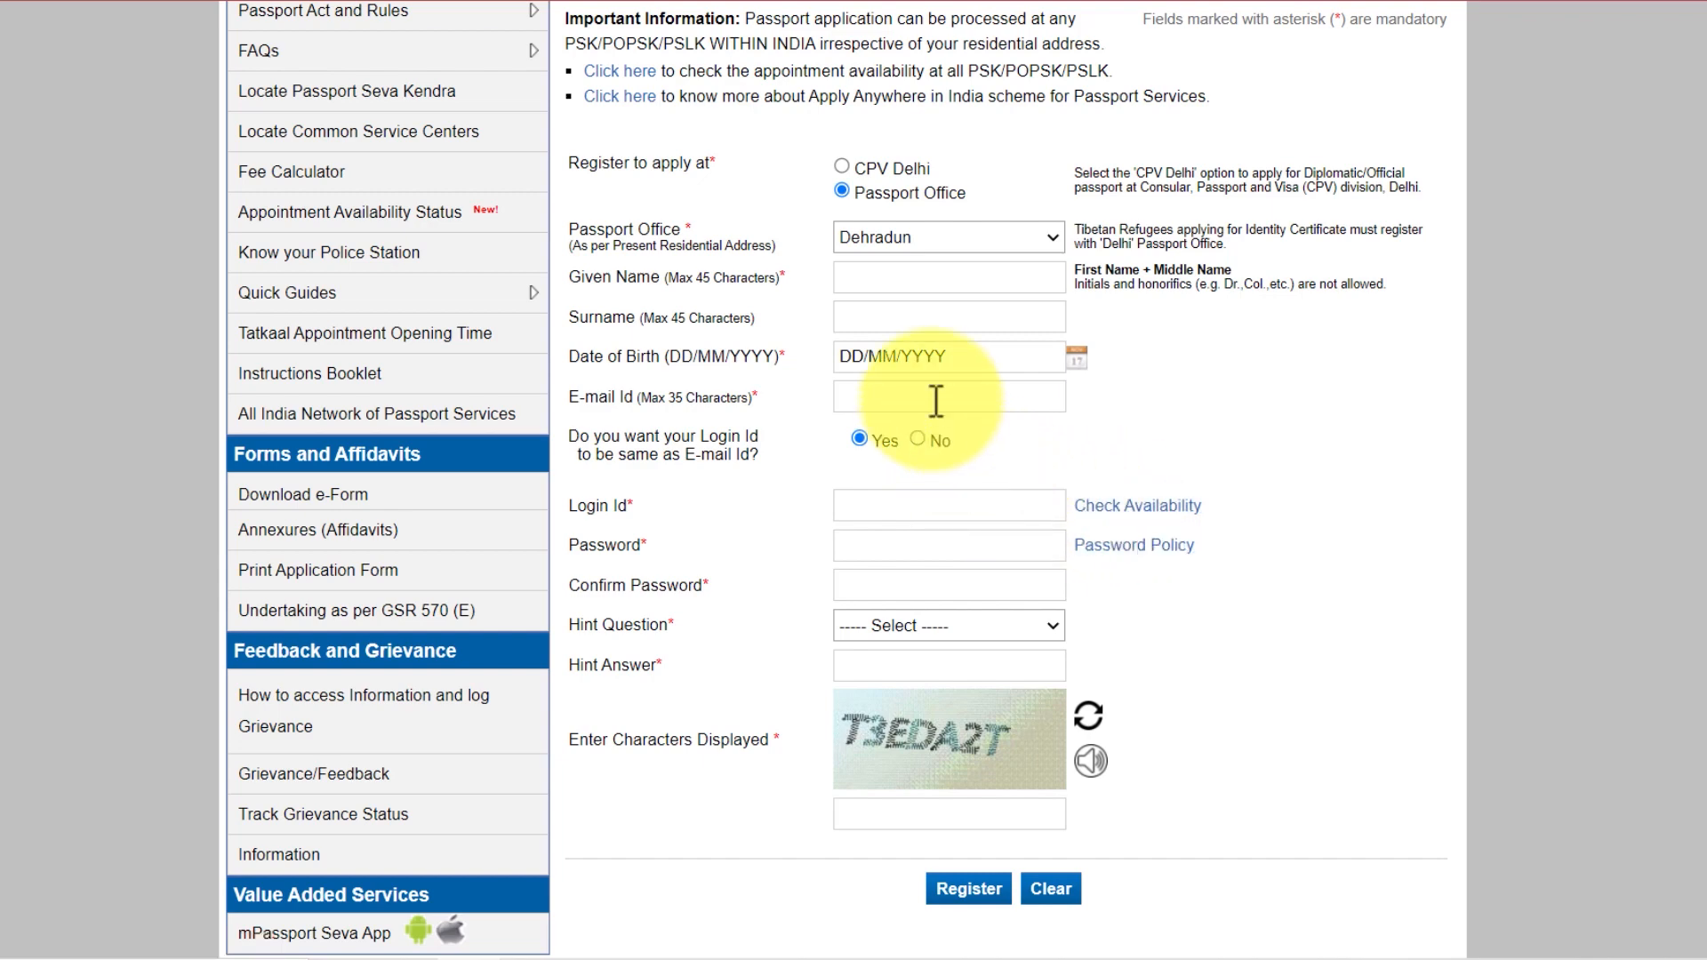
{"action": "left_click", "coordinate": [917, 439]}
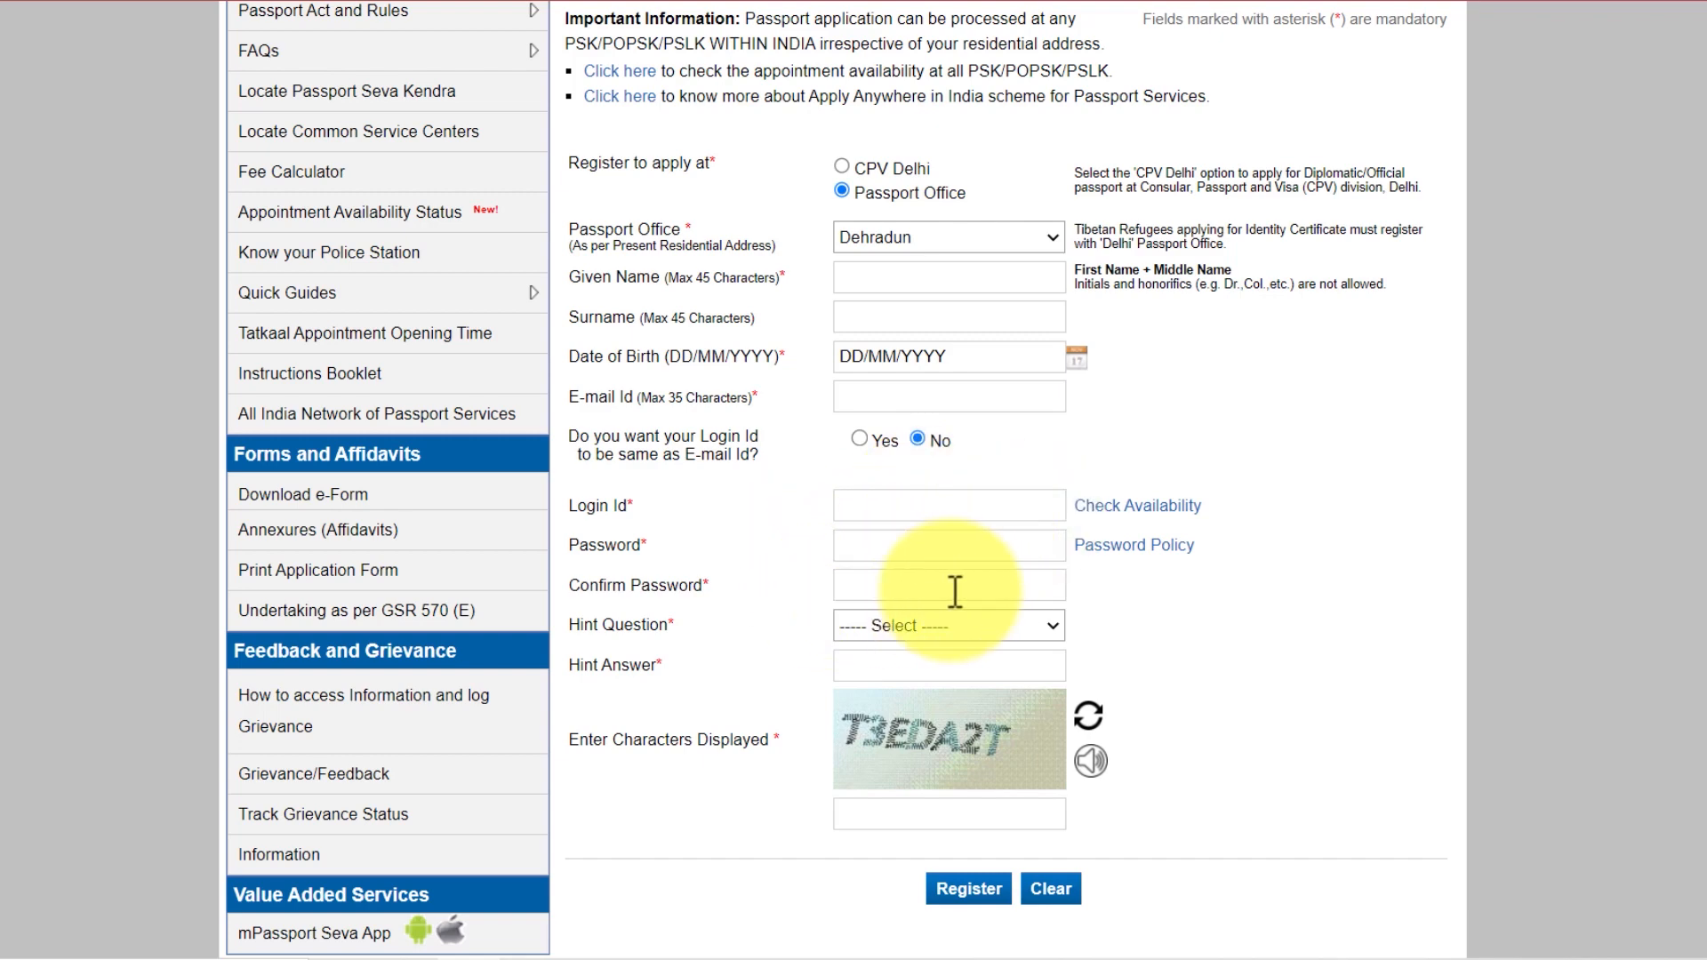
Review the password policy for its length, digit, letter-case and special-character requirements, and close it.
{"action": "left_click", "coordinate": [1124, 544]}
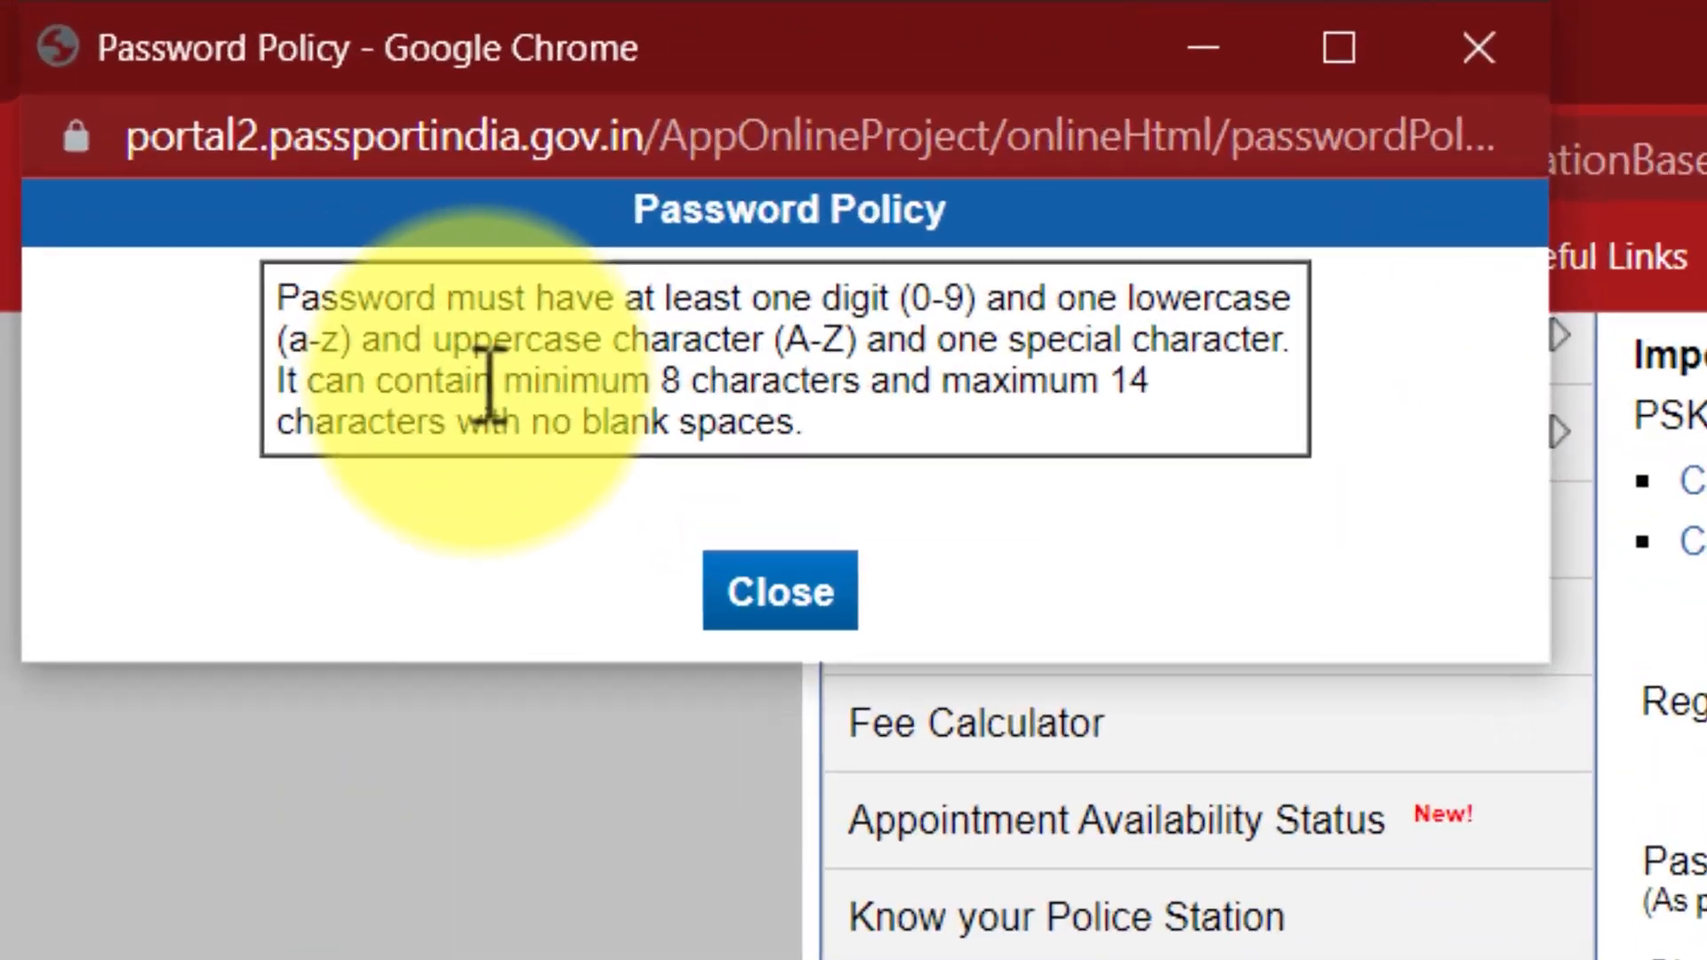
{"action": "left_click_drag", "start_coordinate": [488, 383], "coordinate": [895, 378]}
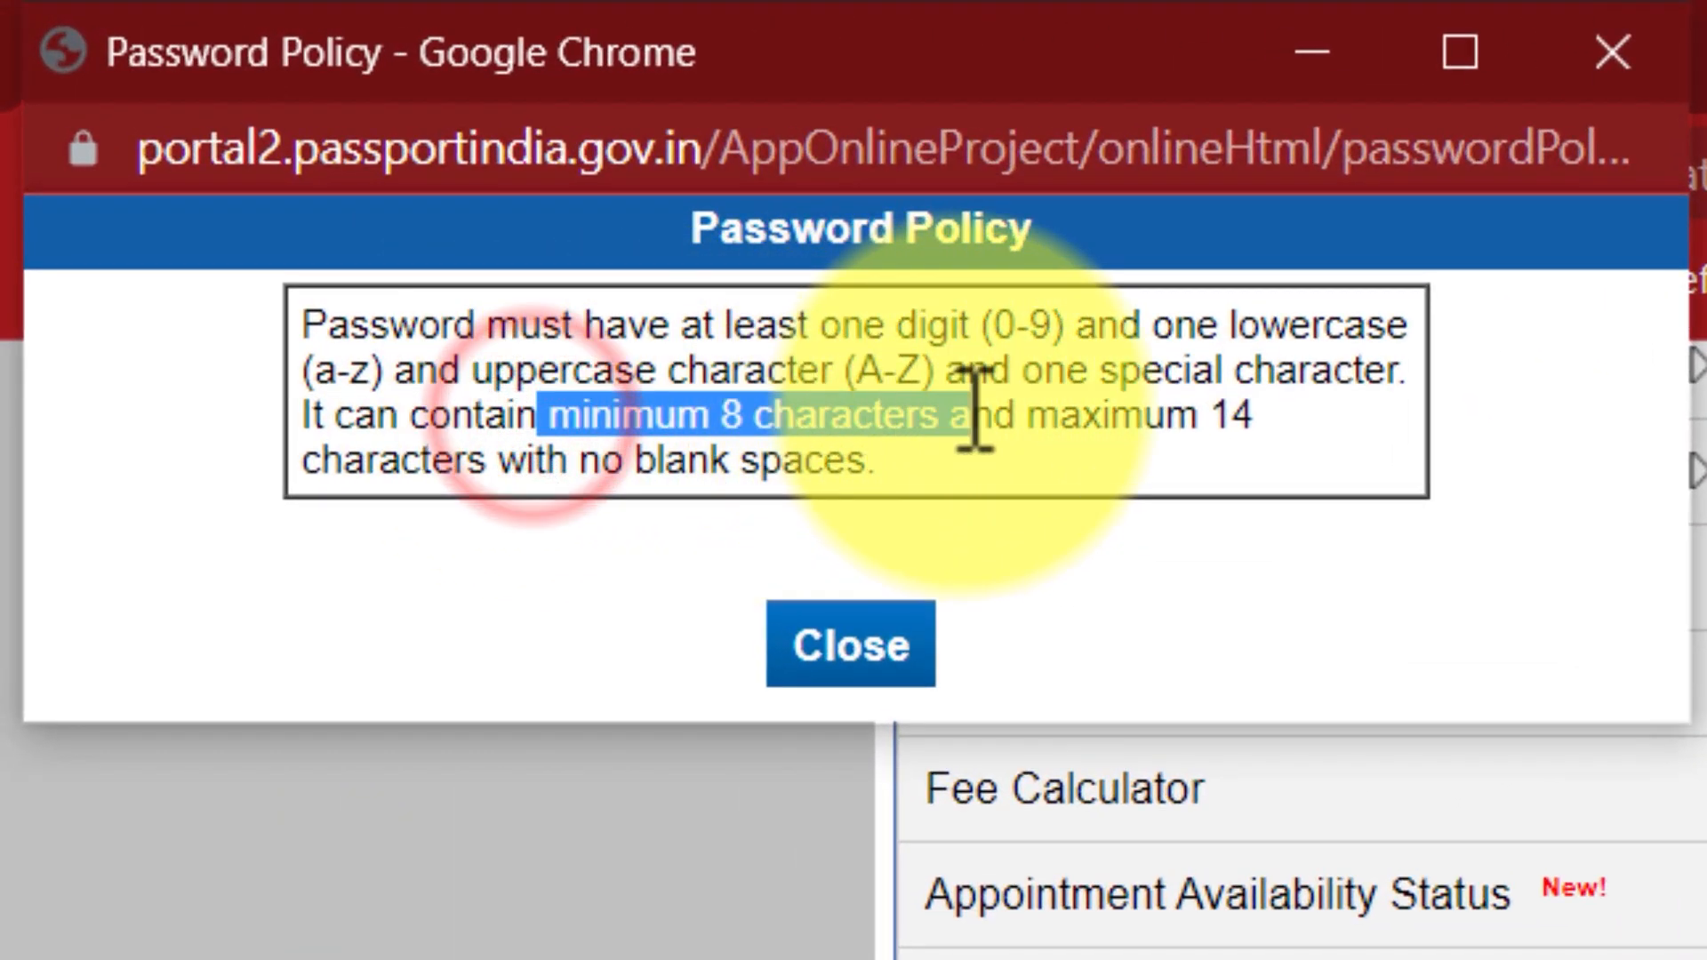
{"action": "left_click", "coordinate": [891, 374]}
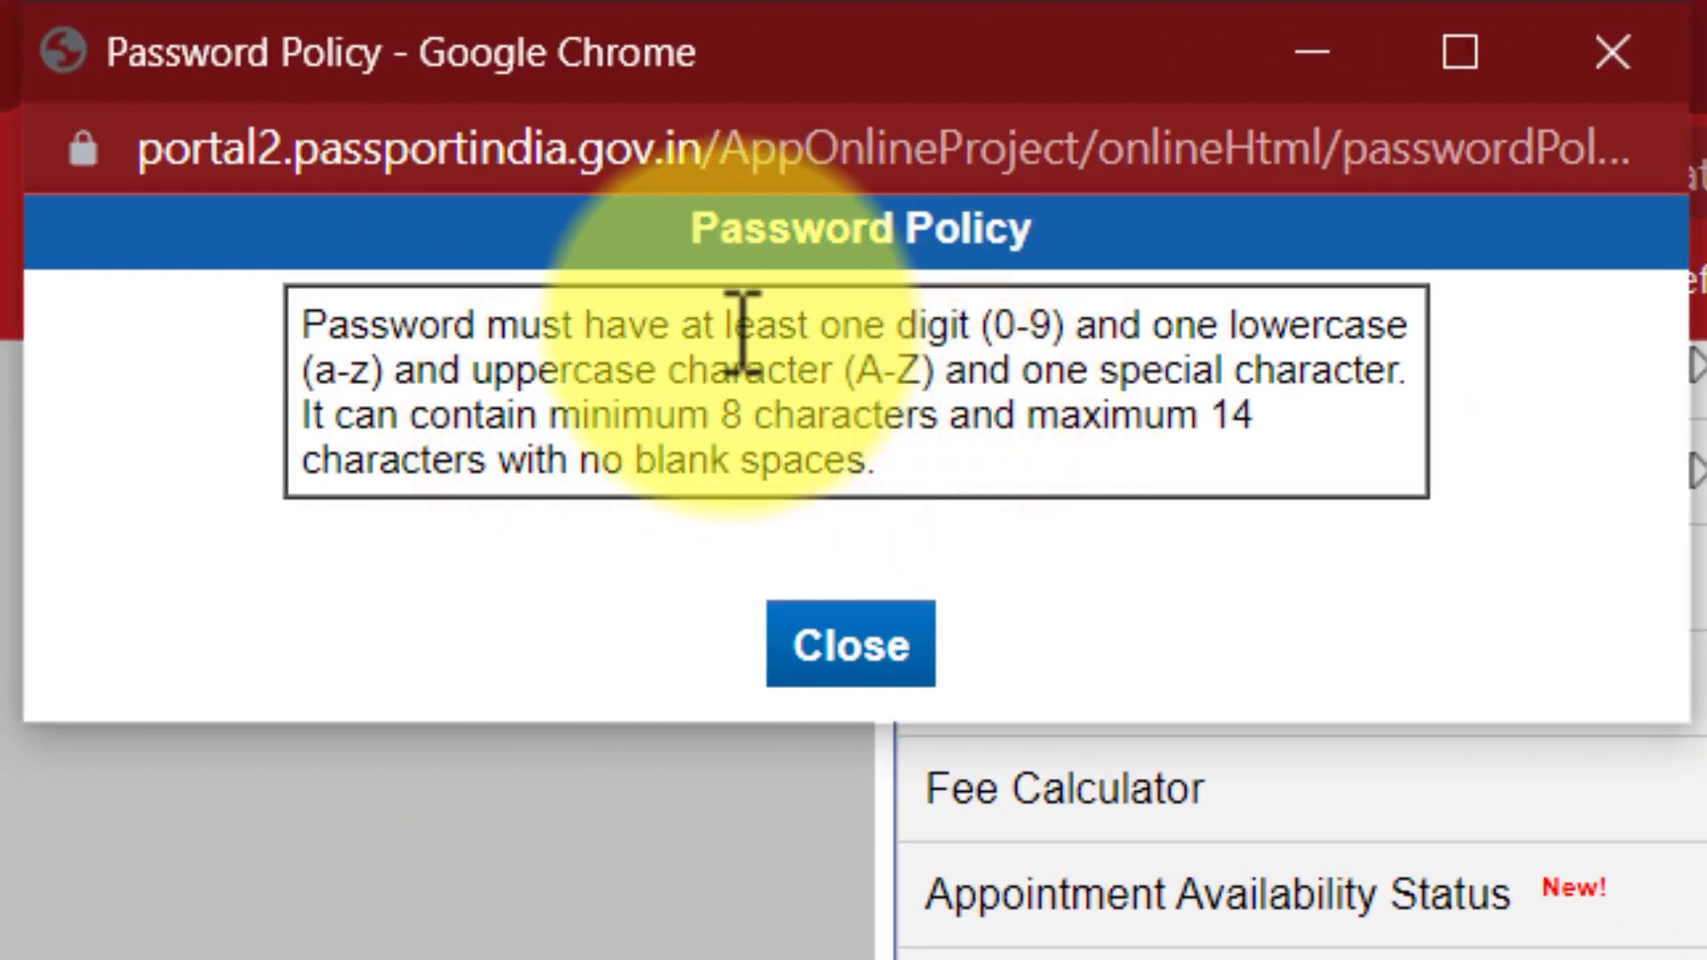
{"action": "left_click_drag", "start_coordinate": [731, 327], "coordinate": [927, 326]}
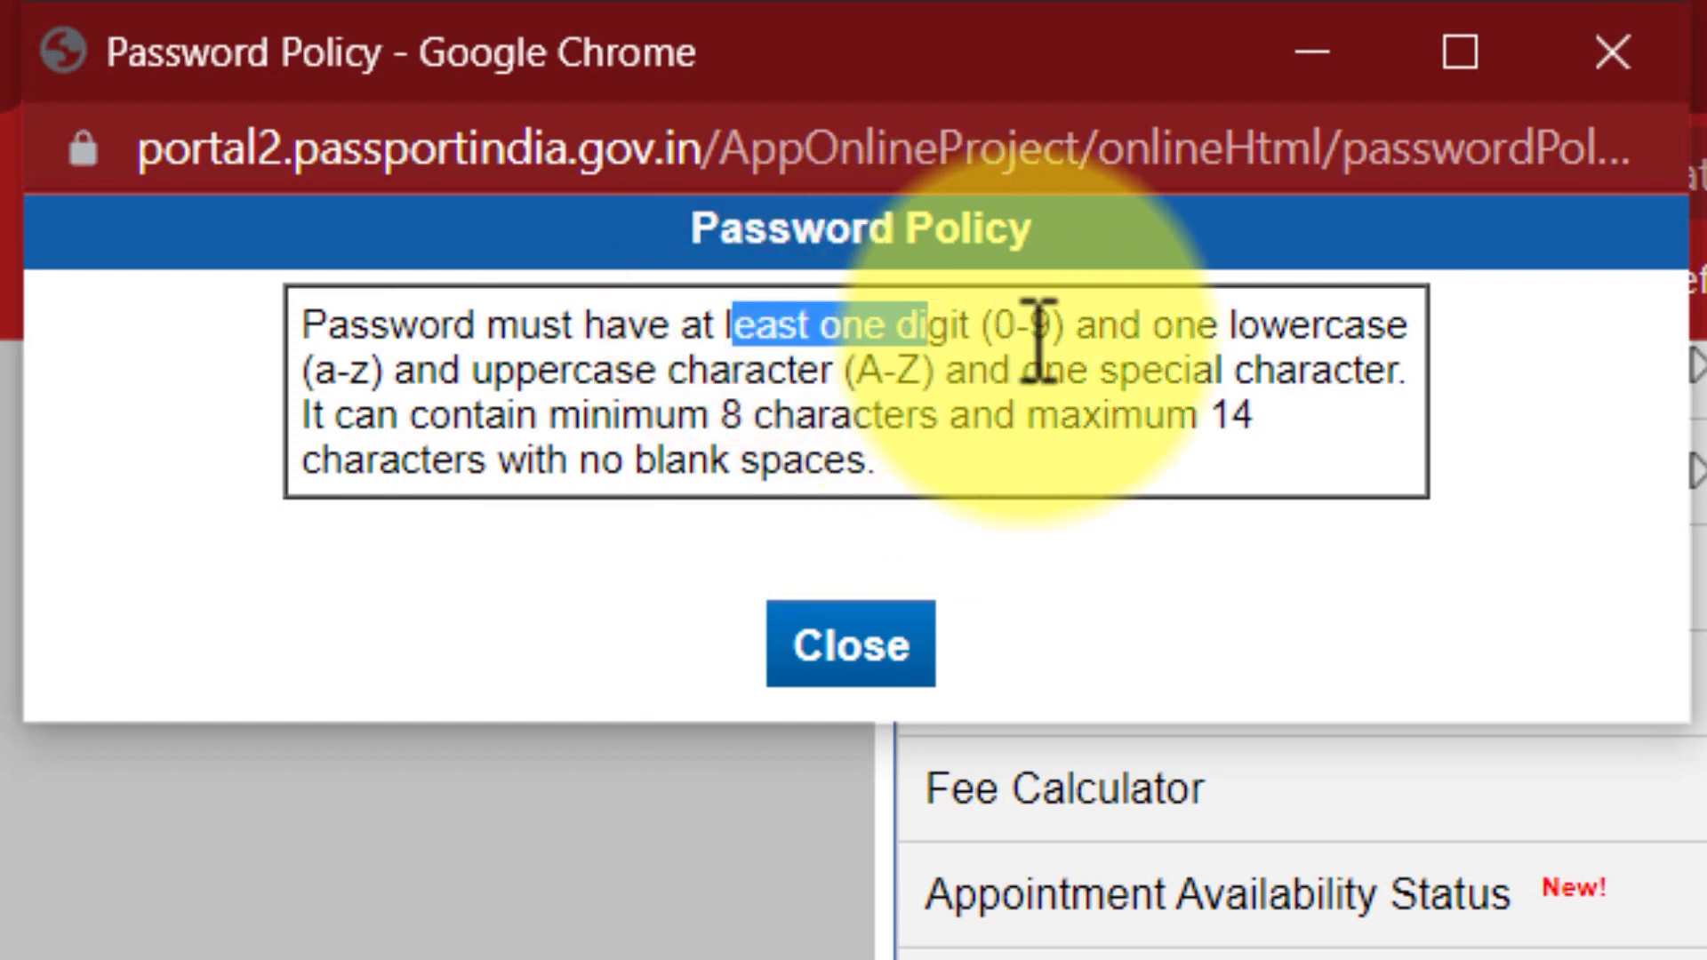
{"action": "left_click_drag", "start_coordinate": [1153, 325], "coordinate": [1200, 333]}
{"action": "left_click_drag", "start_coordinate": [473, 398], "coordinate": [697, 388]}
{"action": "left_click_drag", "start_coordinate": [415, 370], "coordinate": [745, 370]}
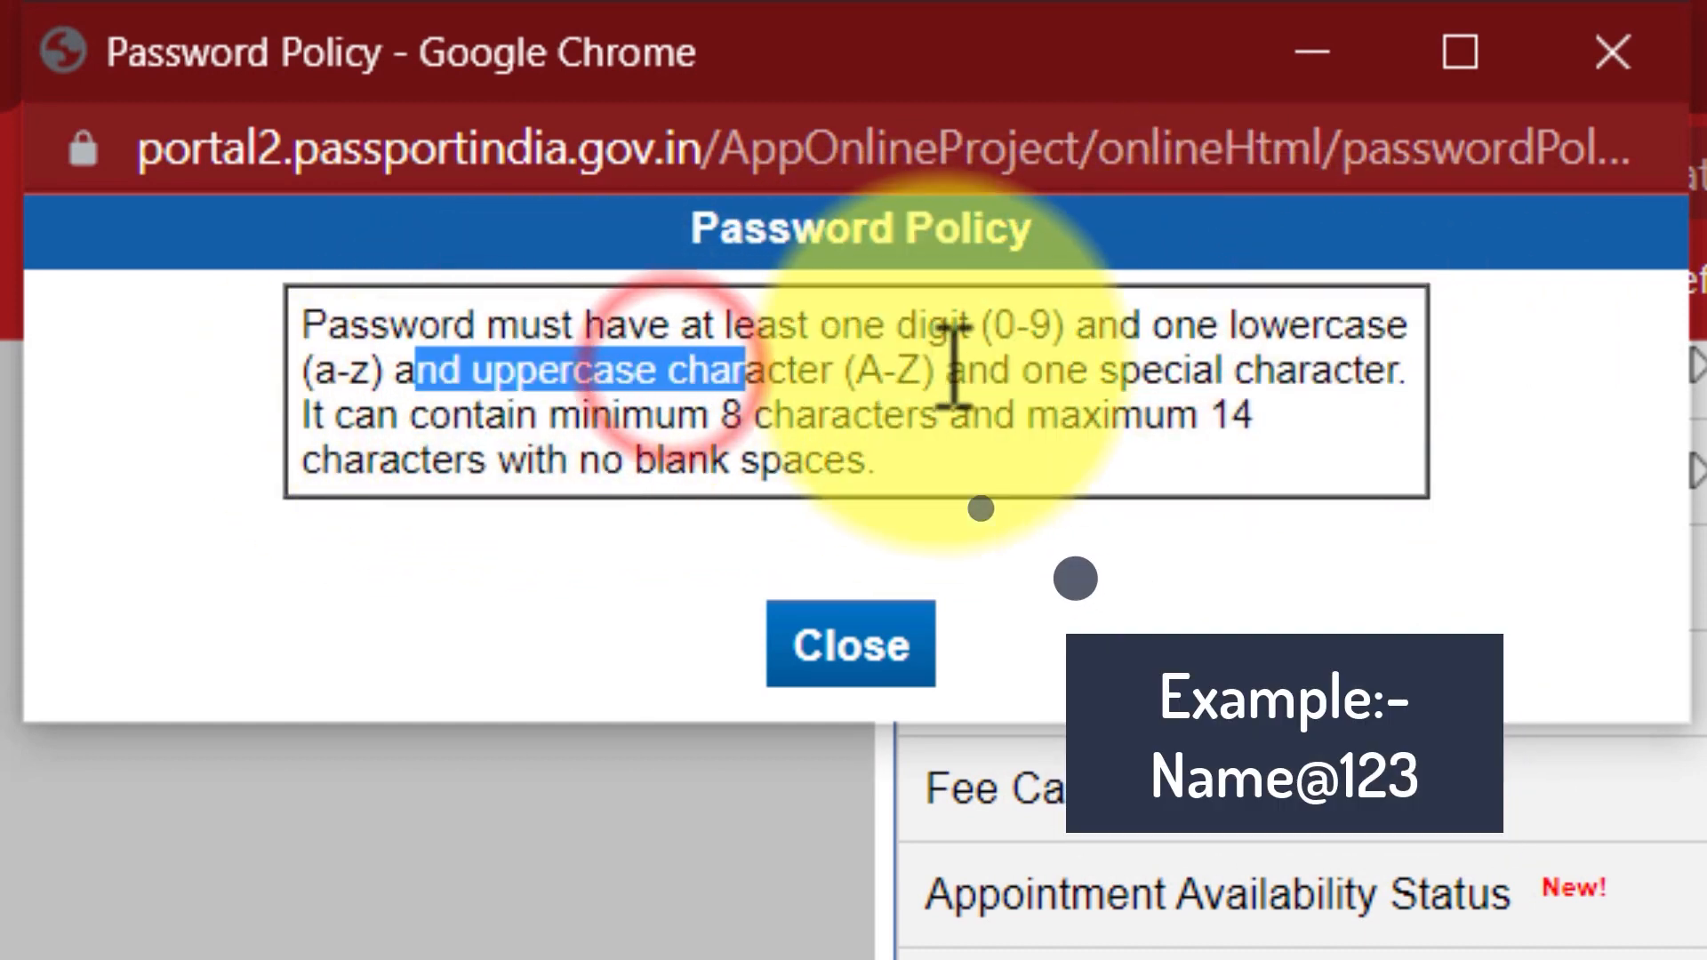
{"action": "left_click_drag", "start_coordinate": [1088, 370], "coordinate": [1345, 388]}
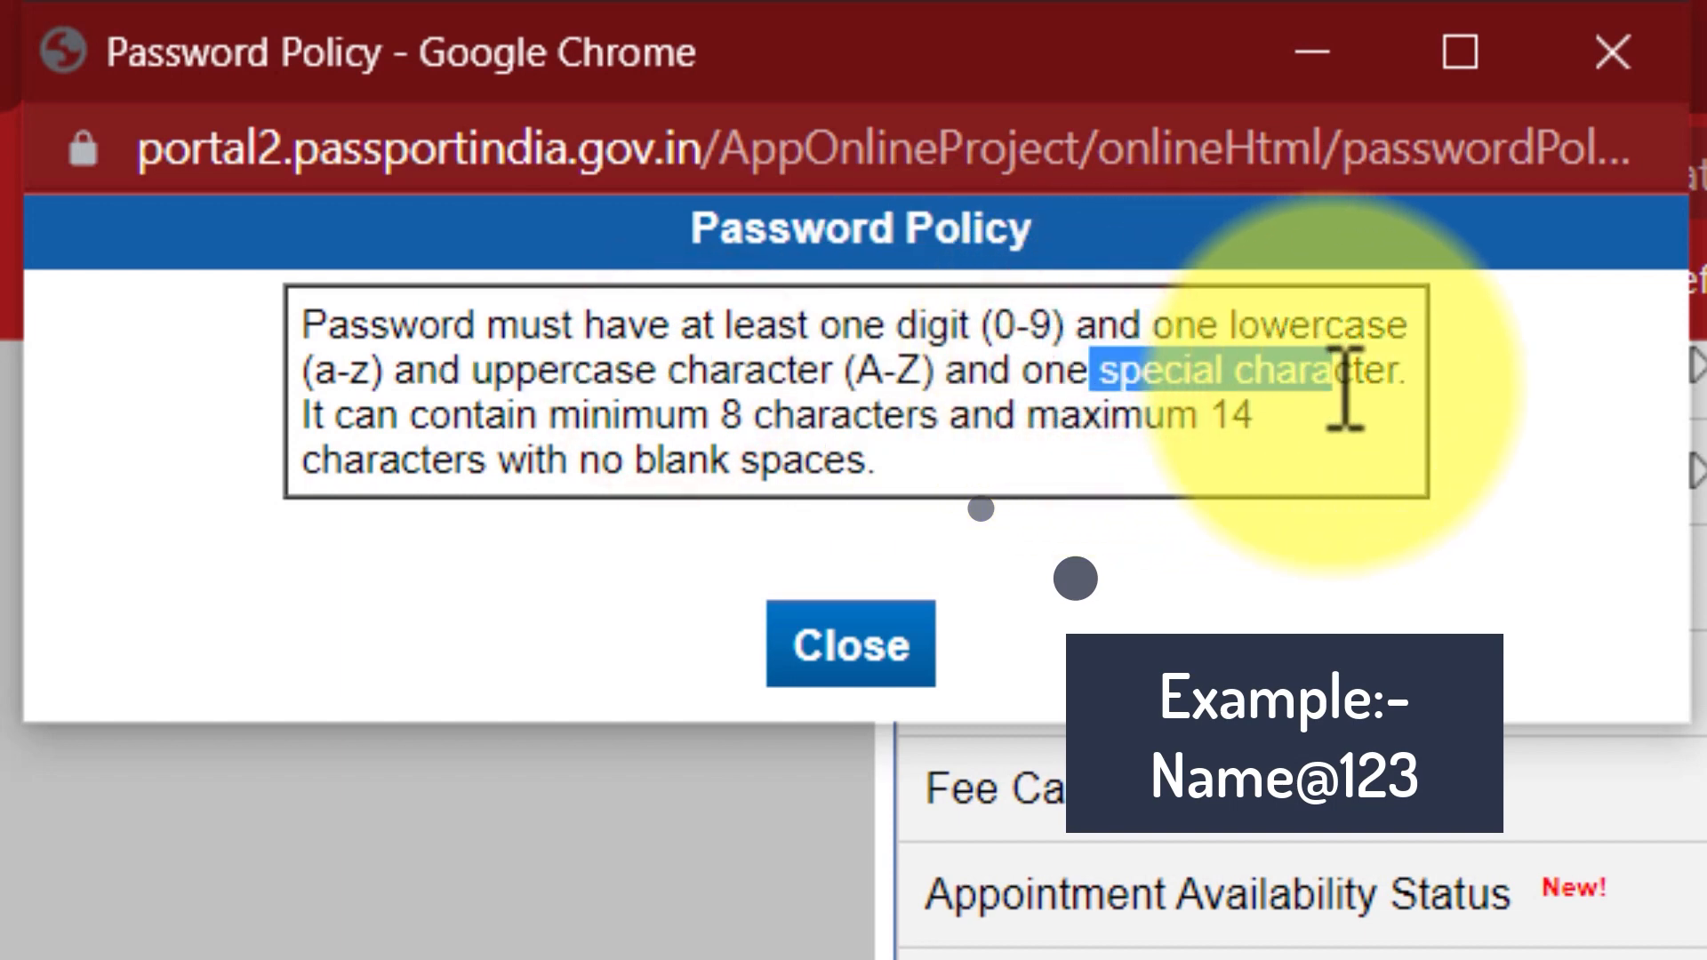
{"action": "left_click", "coordinate": [1015, 451]}
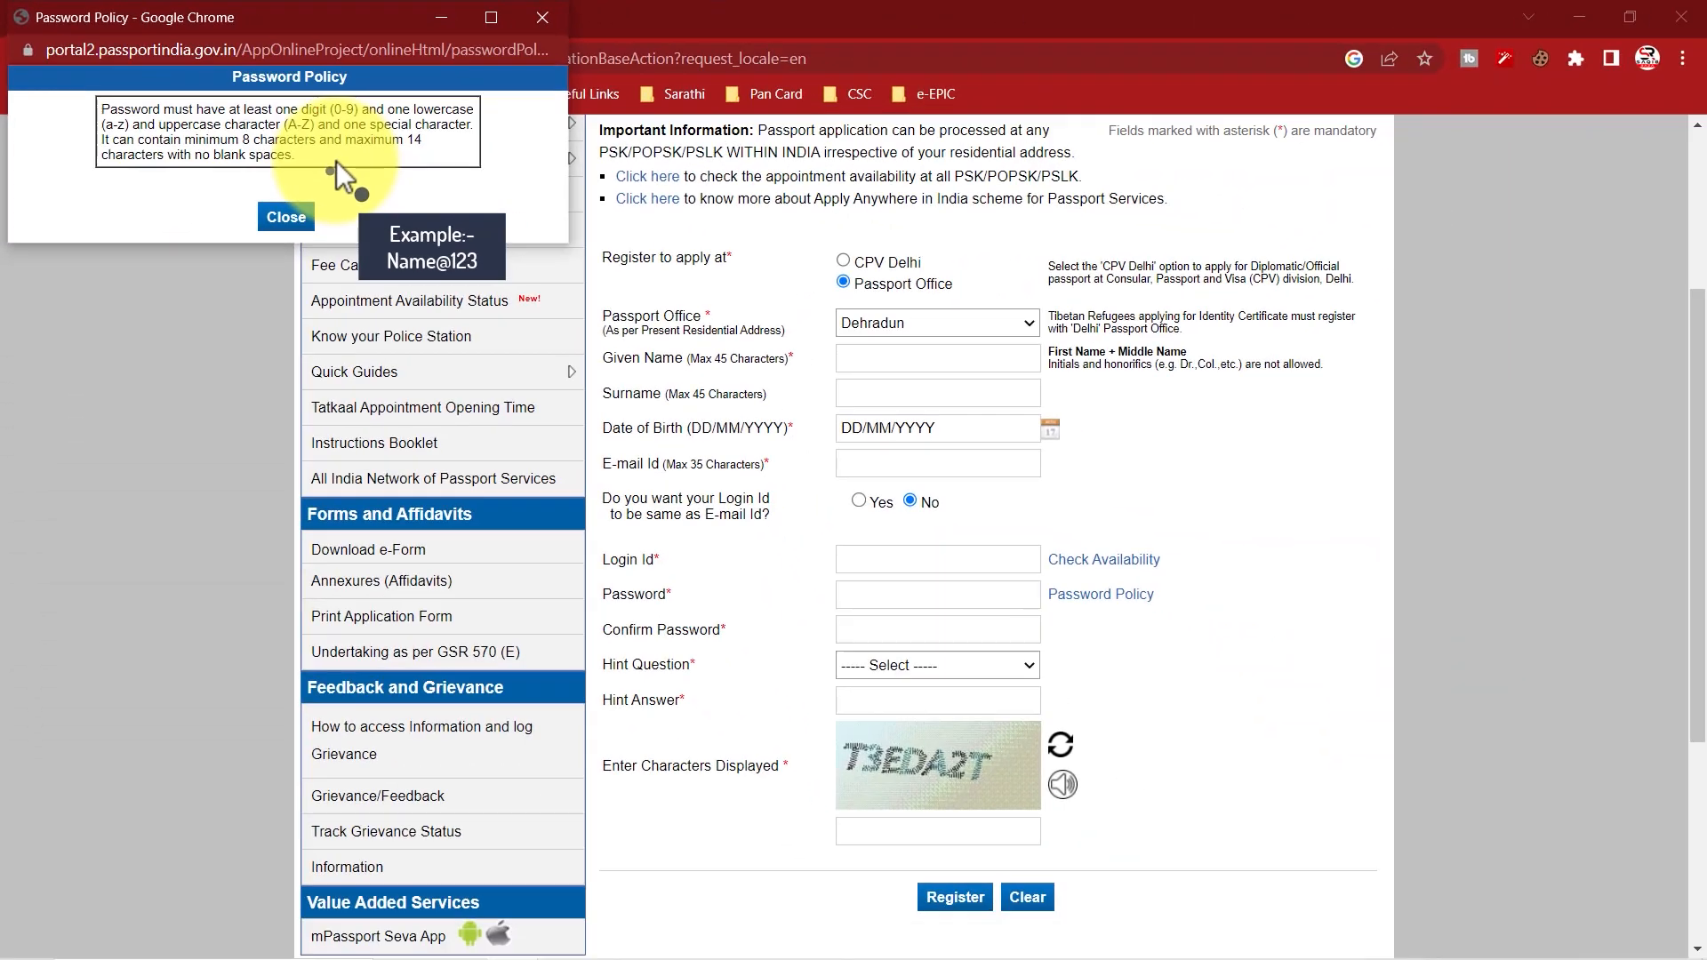
{"action": "left_click", "coordinate": [287, 217]}
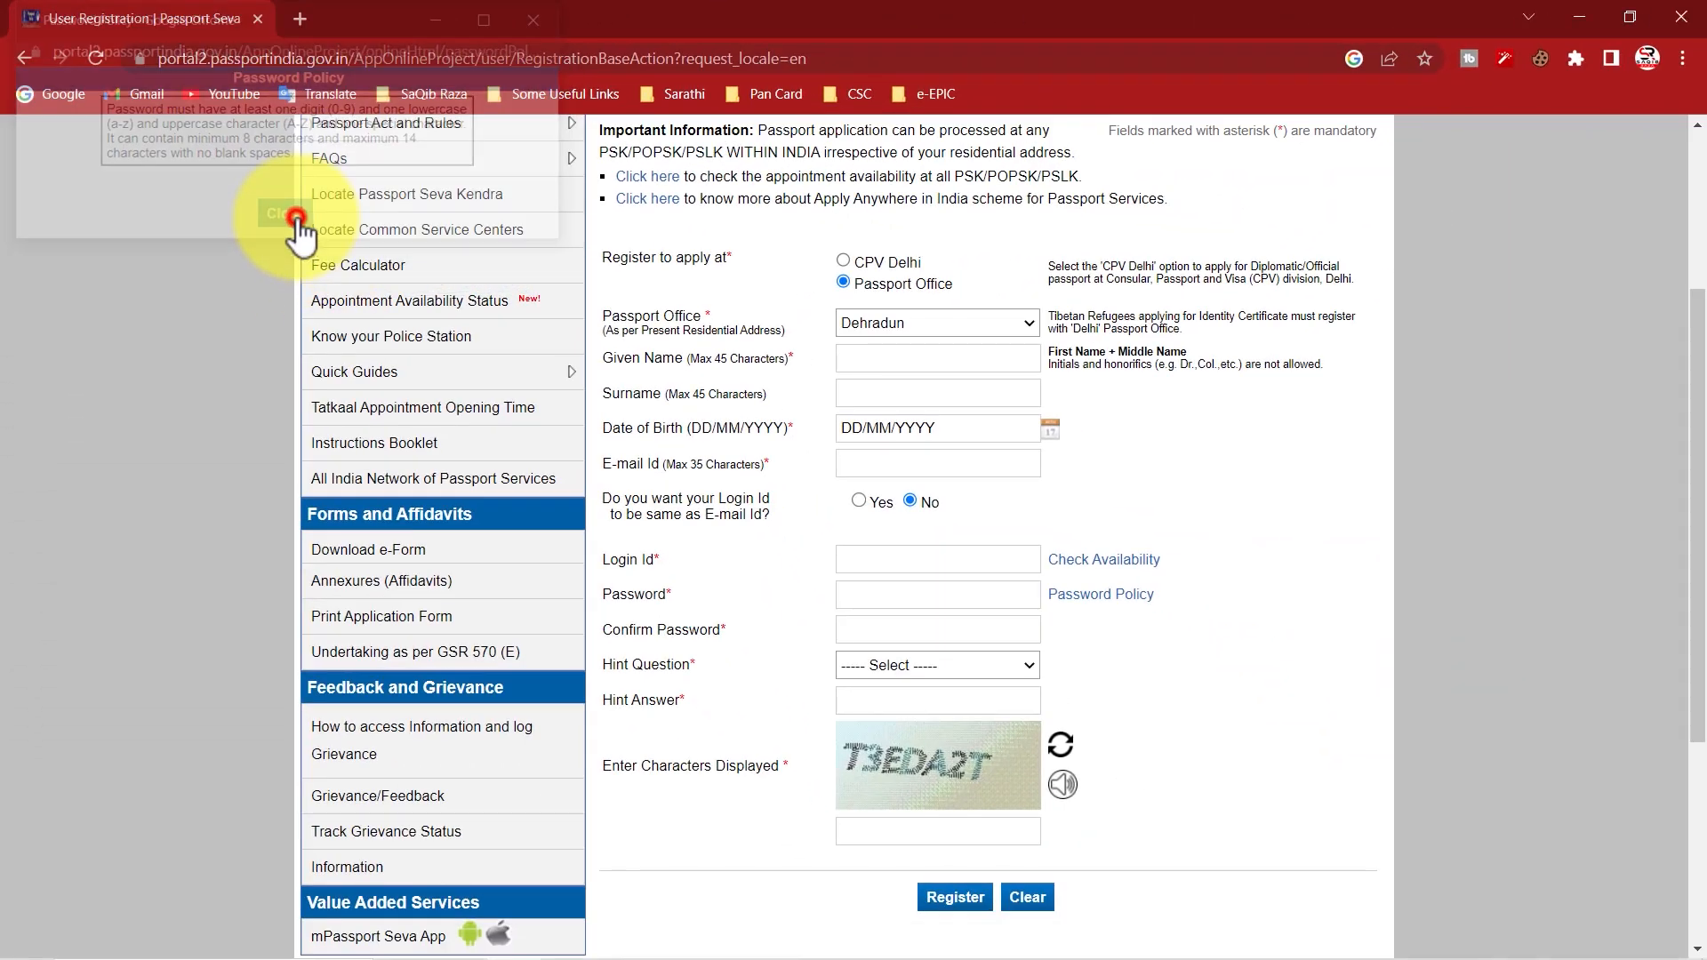
Choose Birth City as the hint question and submit the registration form.
{"action": "left_click", "coordinate": [902, 665]}
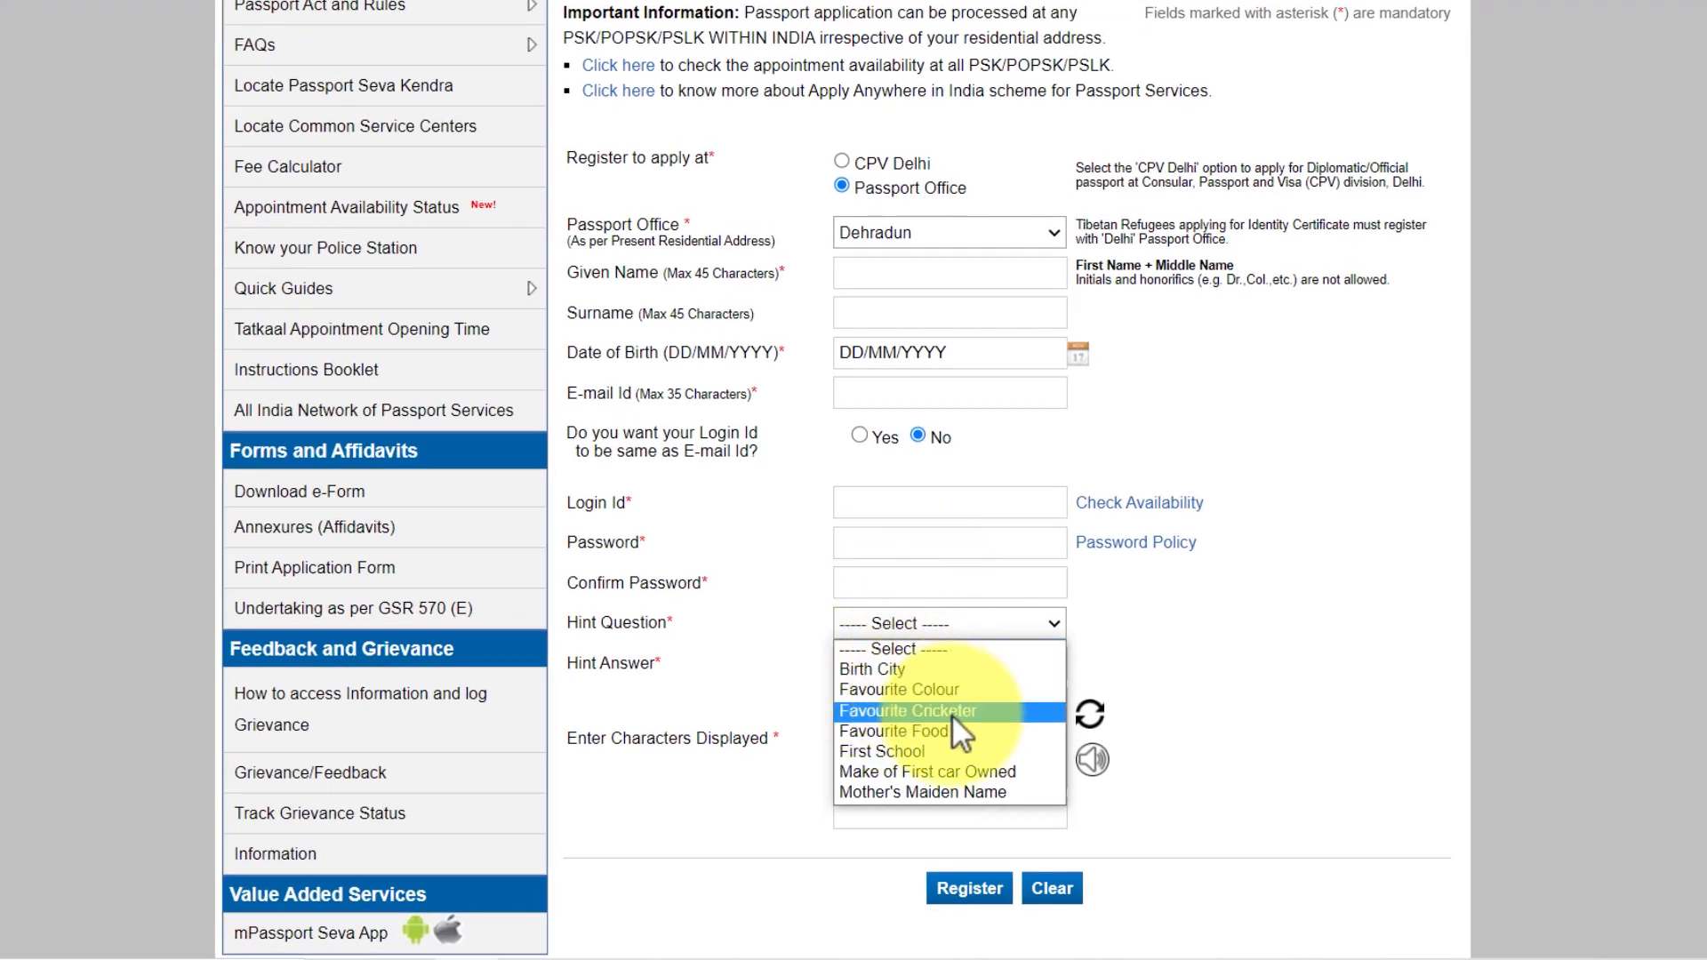
{"action": "left_click", "coordinate": [872, 669]}
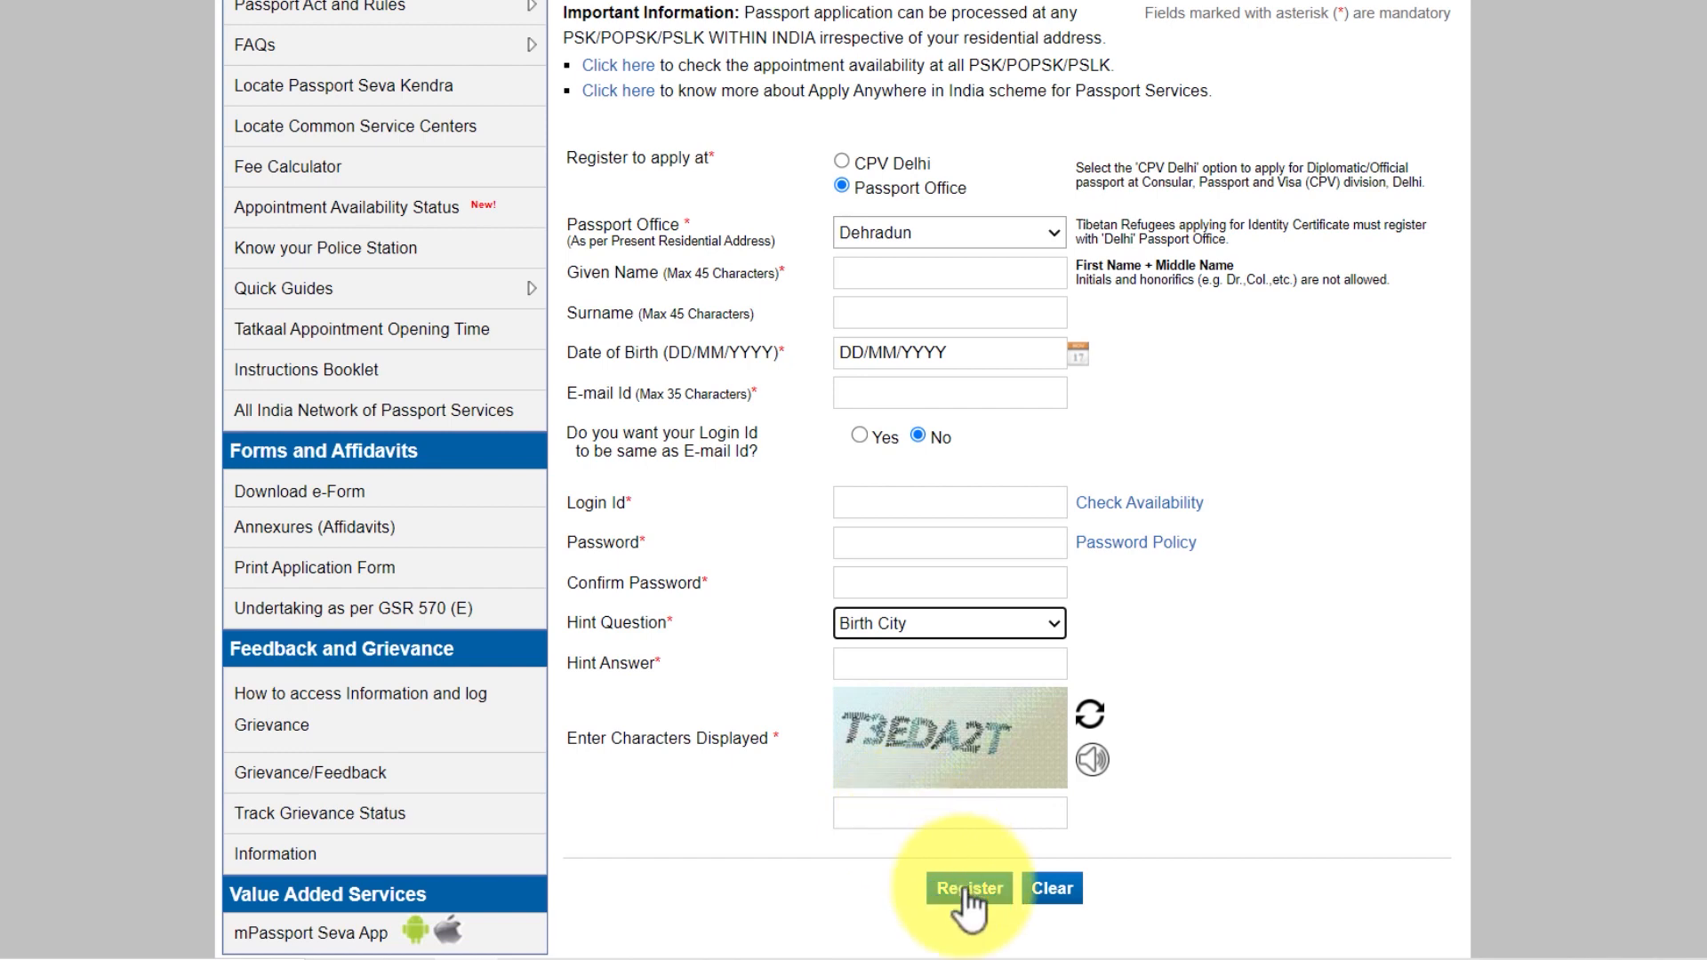
{"action": "left_click_drag", "start_coordinate": [576, 125], "coordinate": [807, 138]}
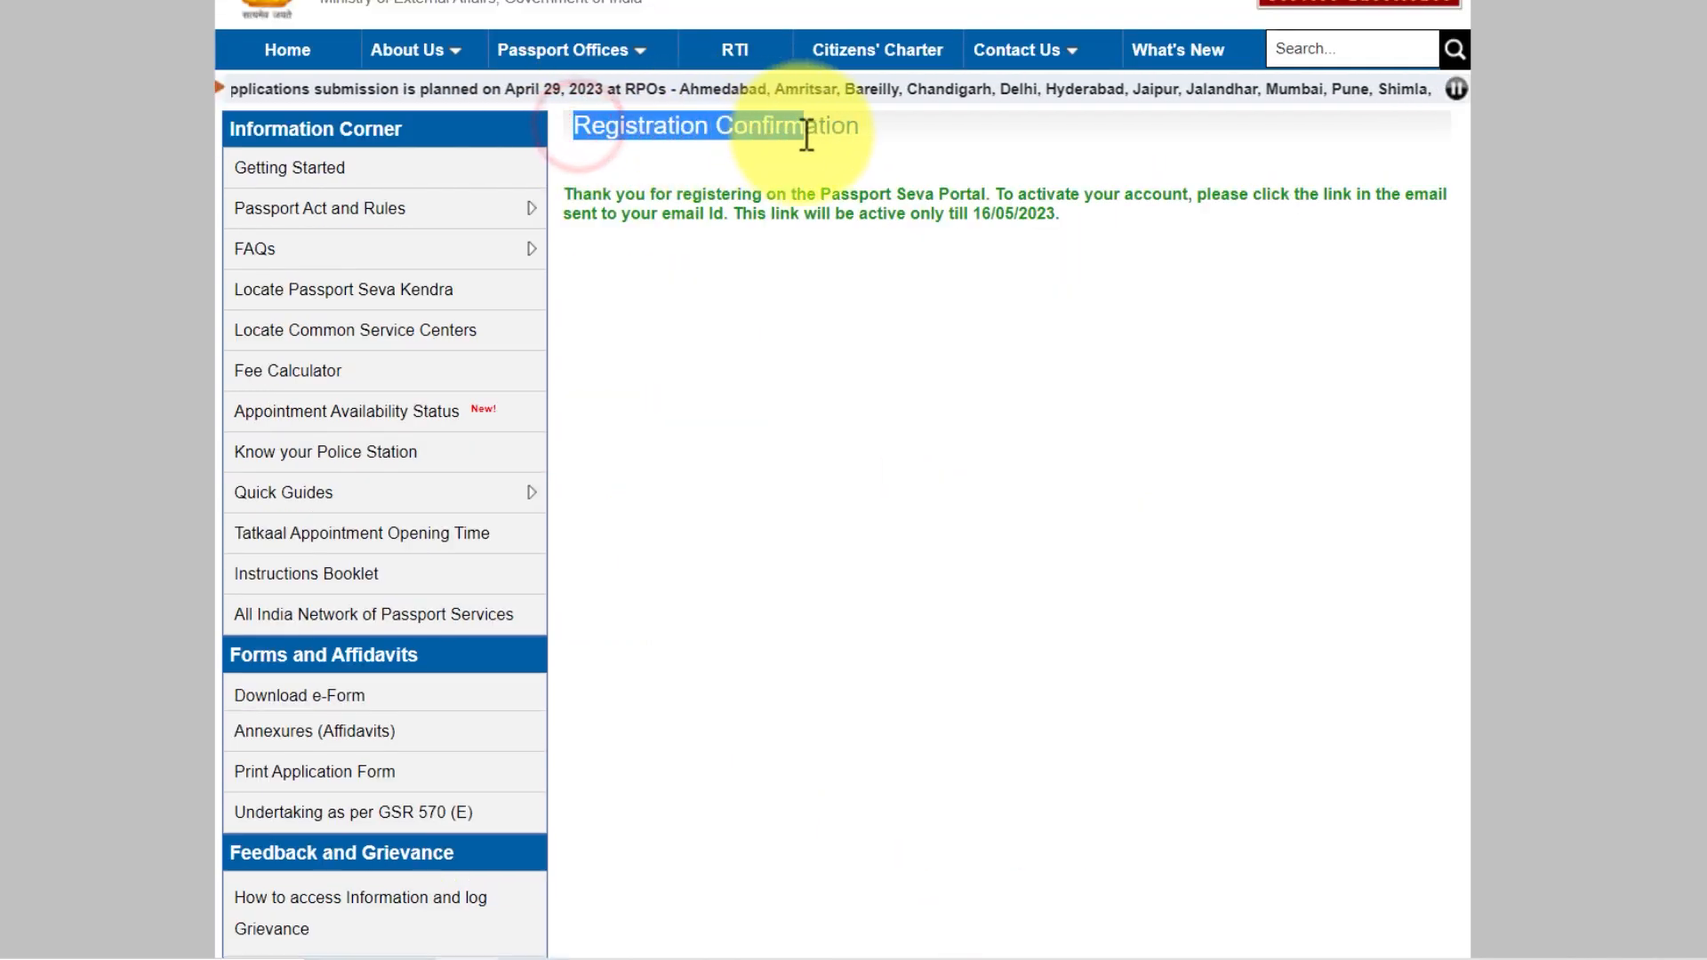
{"action": "left_click", "coordinate": [805, 140]}
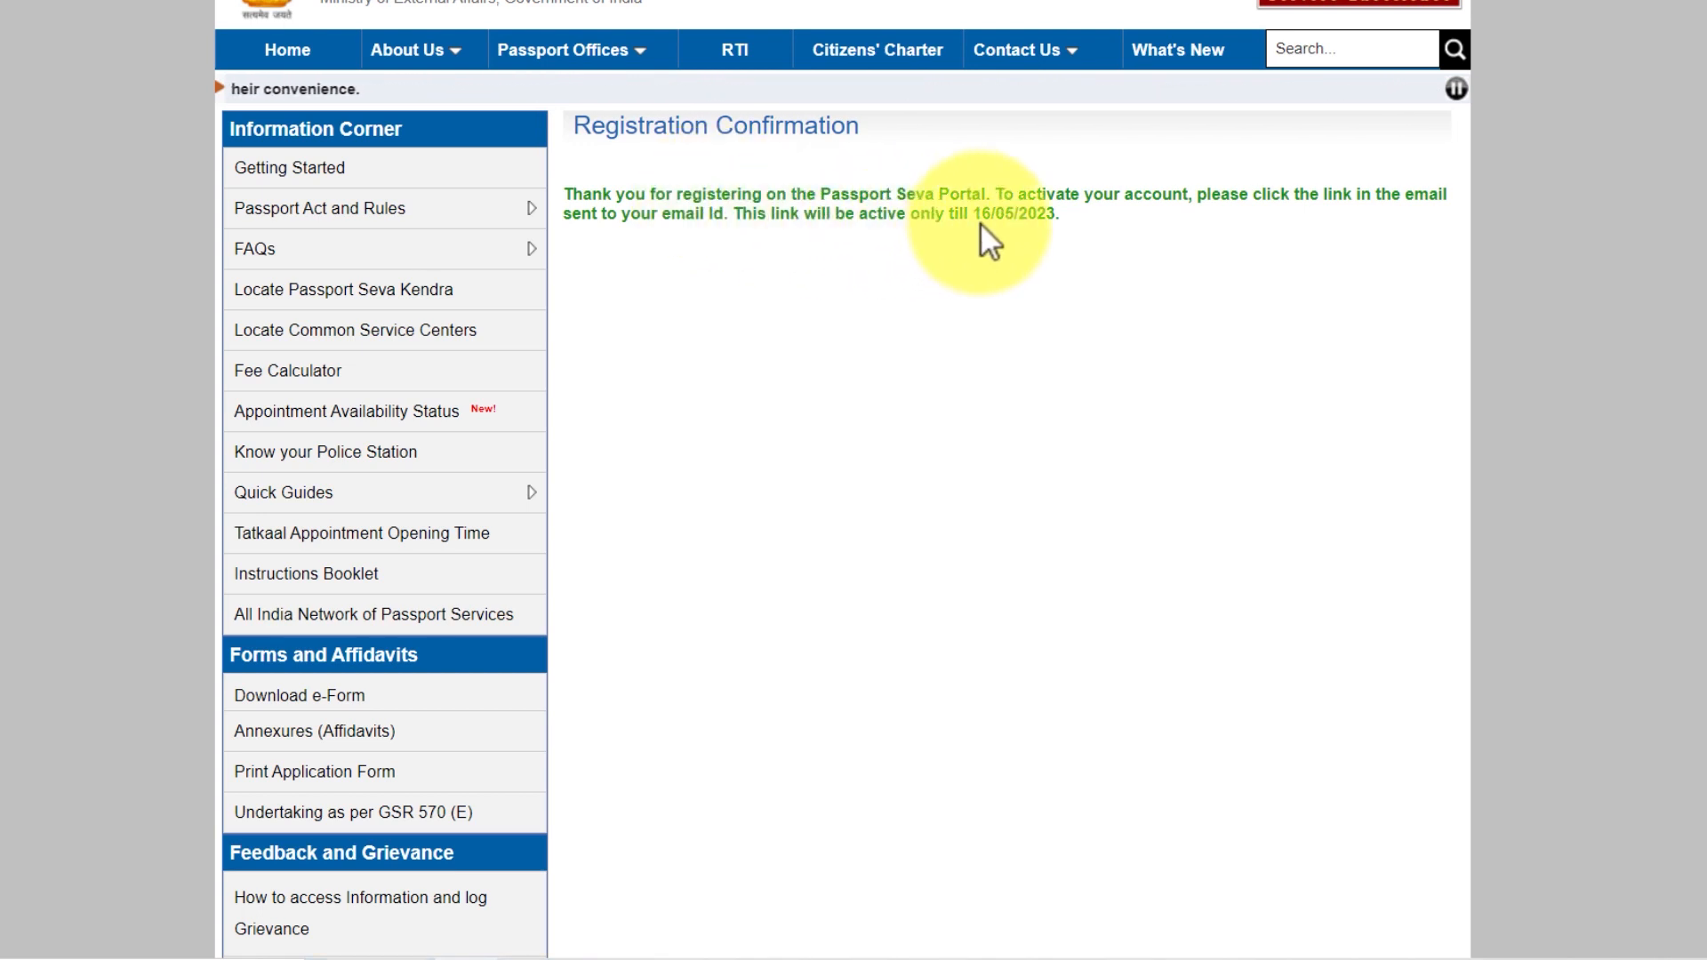
{"action": "left_click_drag", "start_coordinate": [979, 214], "coordinate": [1051, 214]}
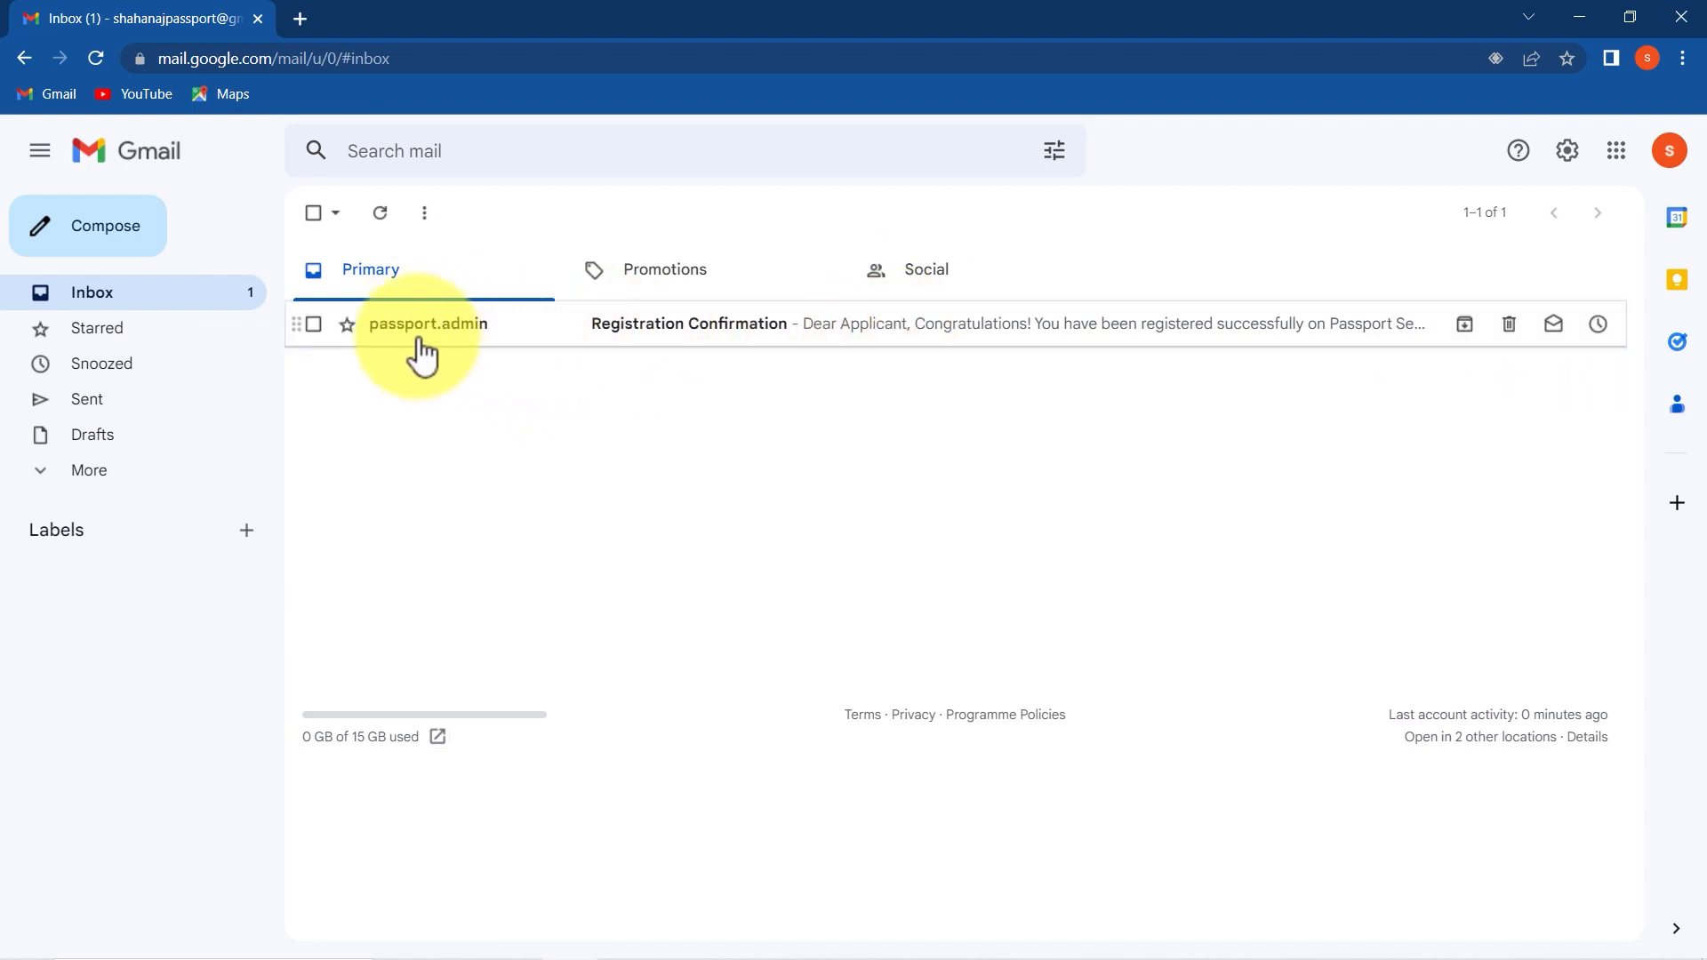
In Gmail, open the Registration Confirmation message from passport.admin and follow its account activation link.
{"action": "left_click", "coordinate": [123, 476]}
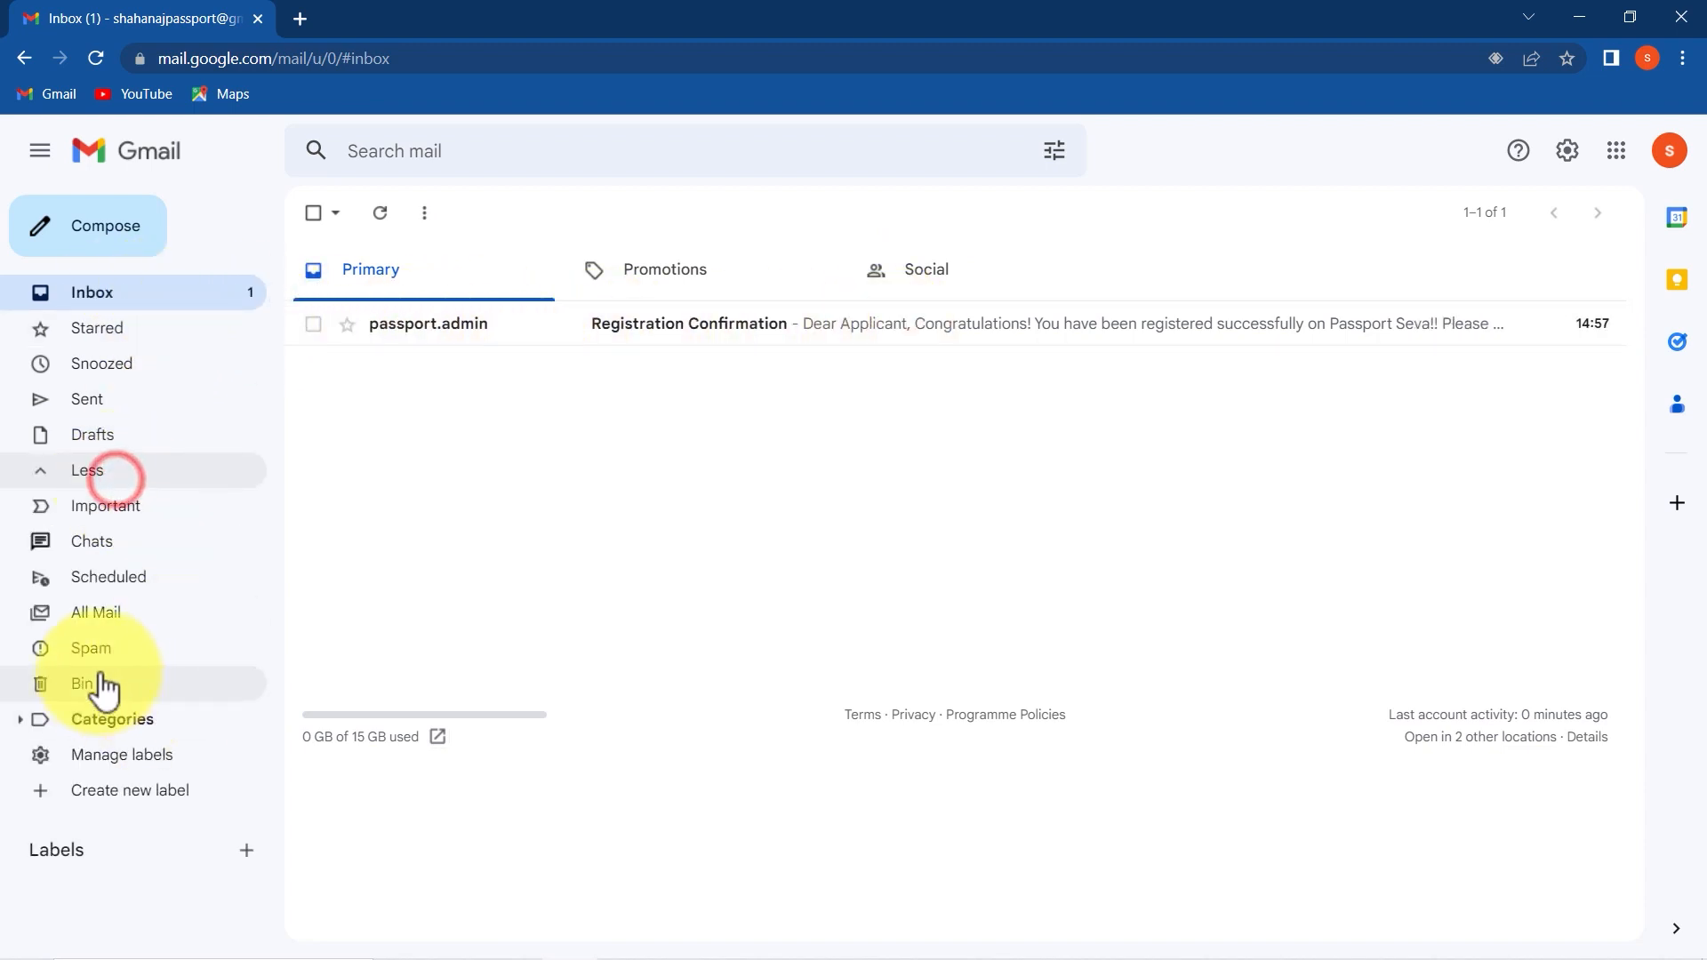
{"action": "left_click", "coordinate": [529, 331]}
{"action": "scroll", "coordinate": [822, 449], "scroll_direction": "down", "scroll_amount": 5}
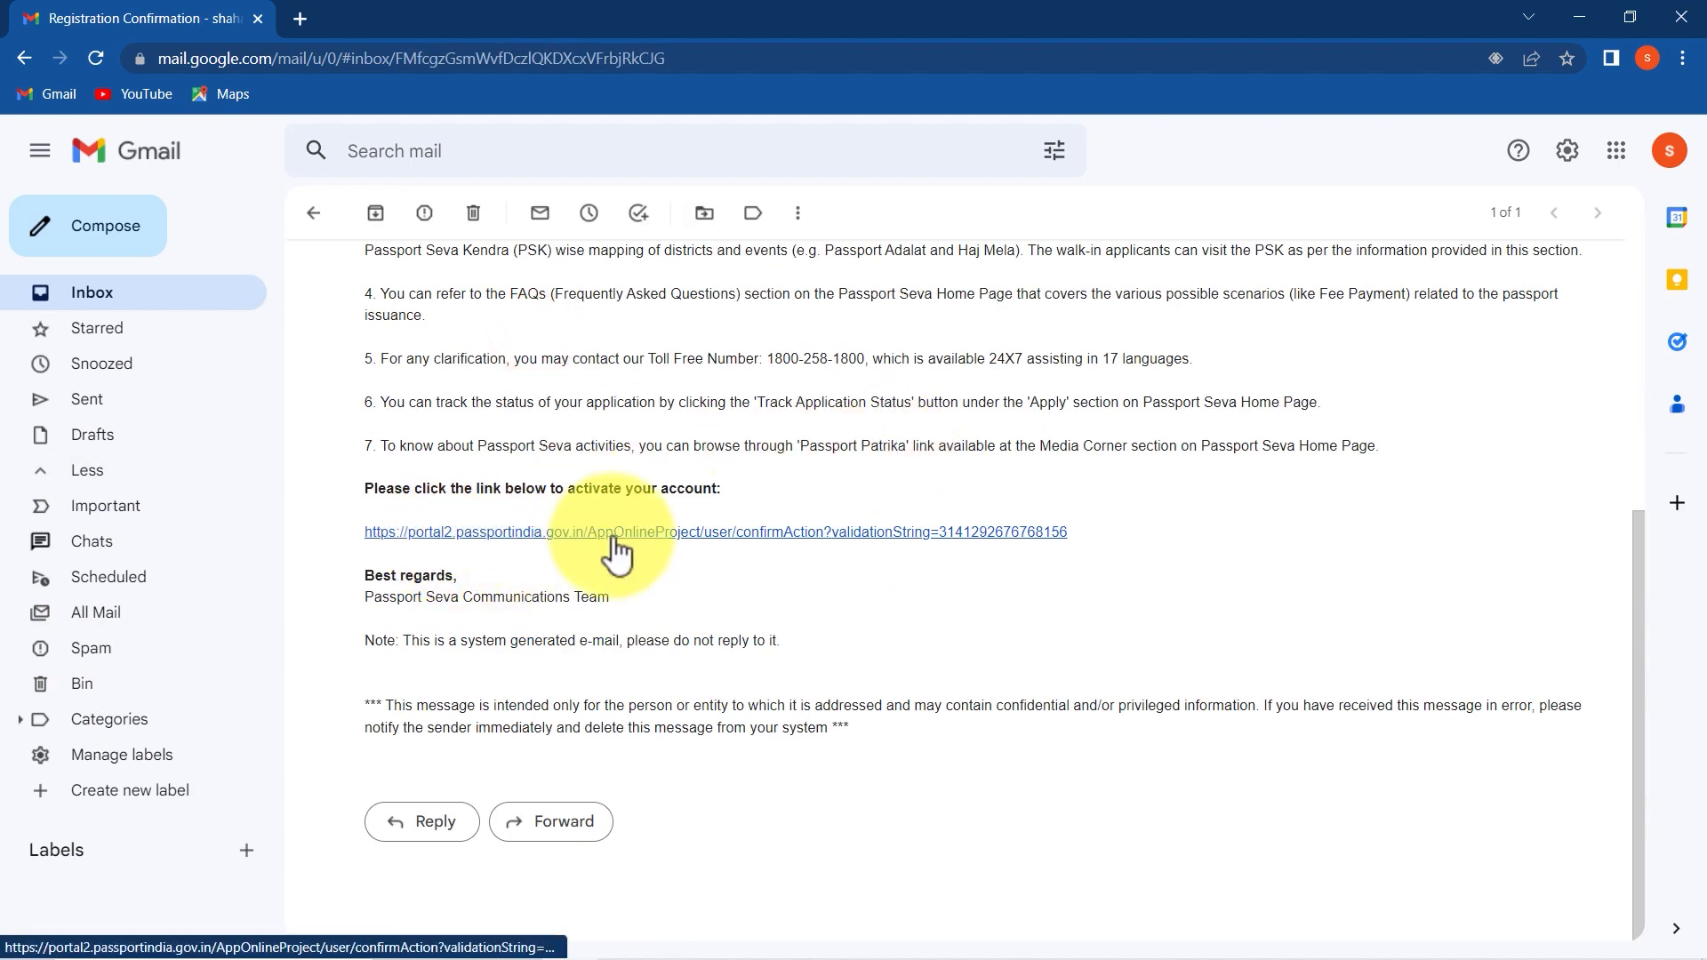
{"action": "left_click", "coordinate": [721, 533]}
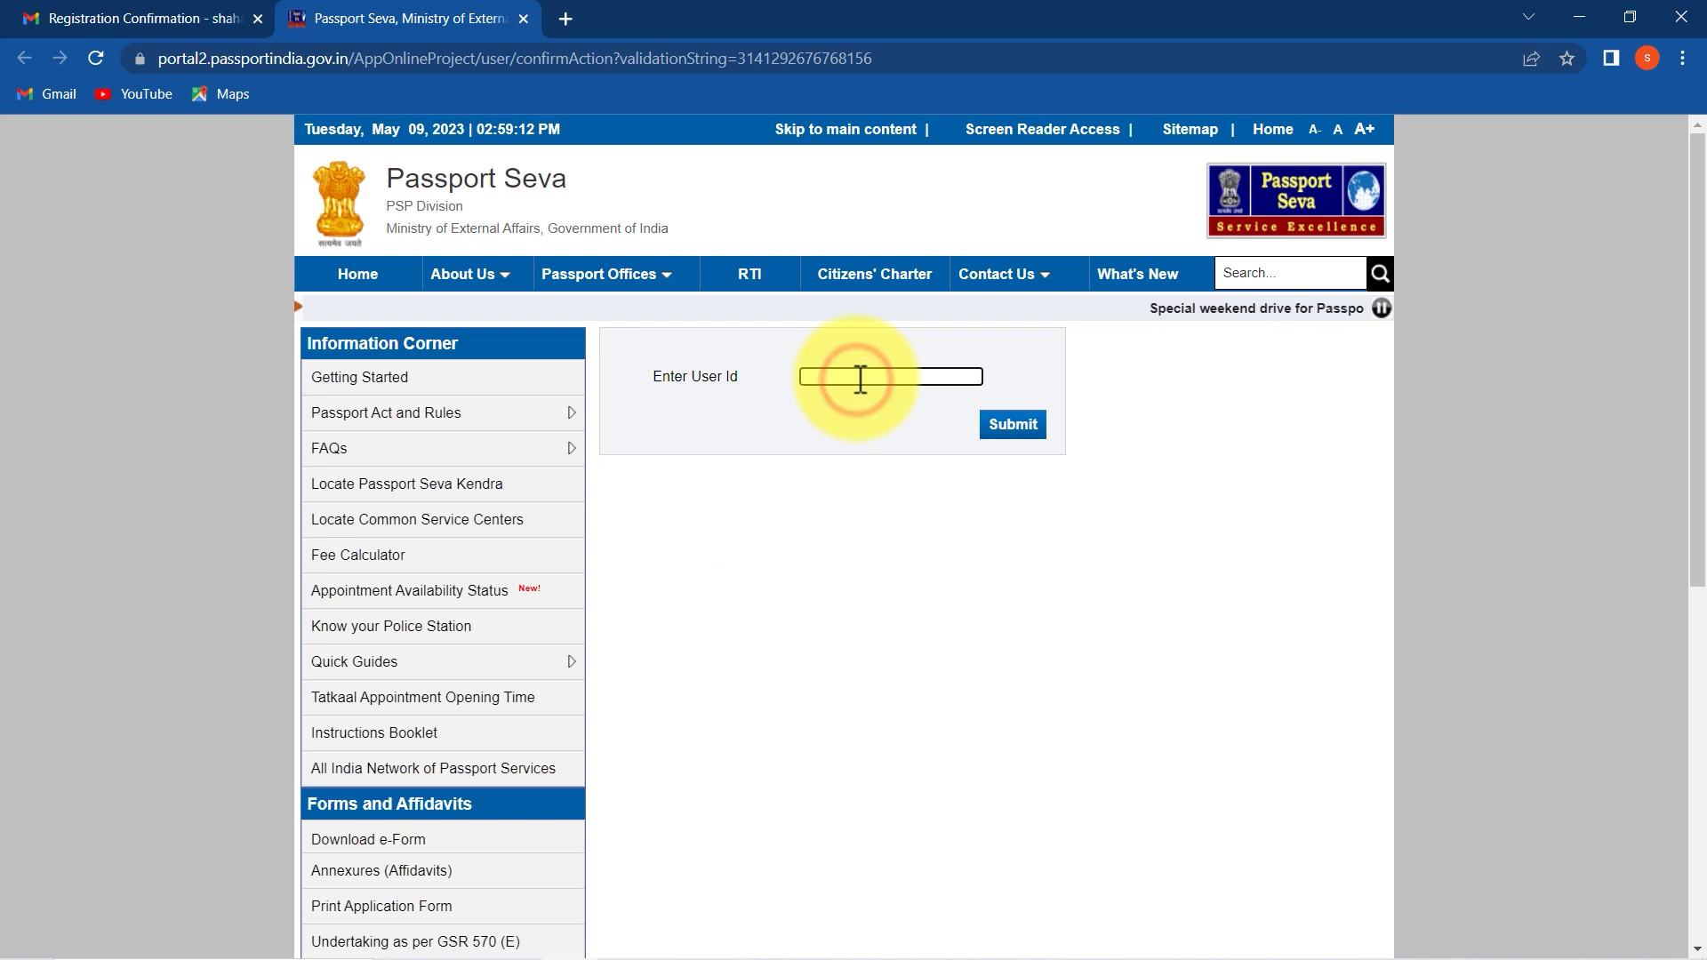
Enter the registered user ID and submit it to activate the account.
{"action": "key", "text": "ctrl+v"}
{"action": "left_click", "coordinate": [1013, 426]}
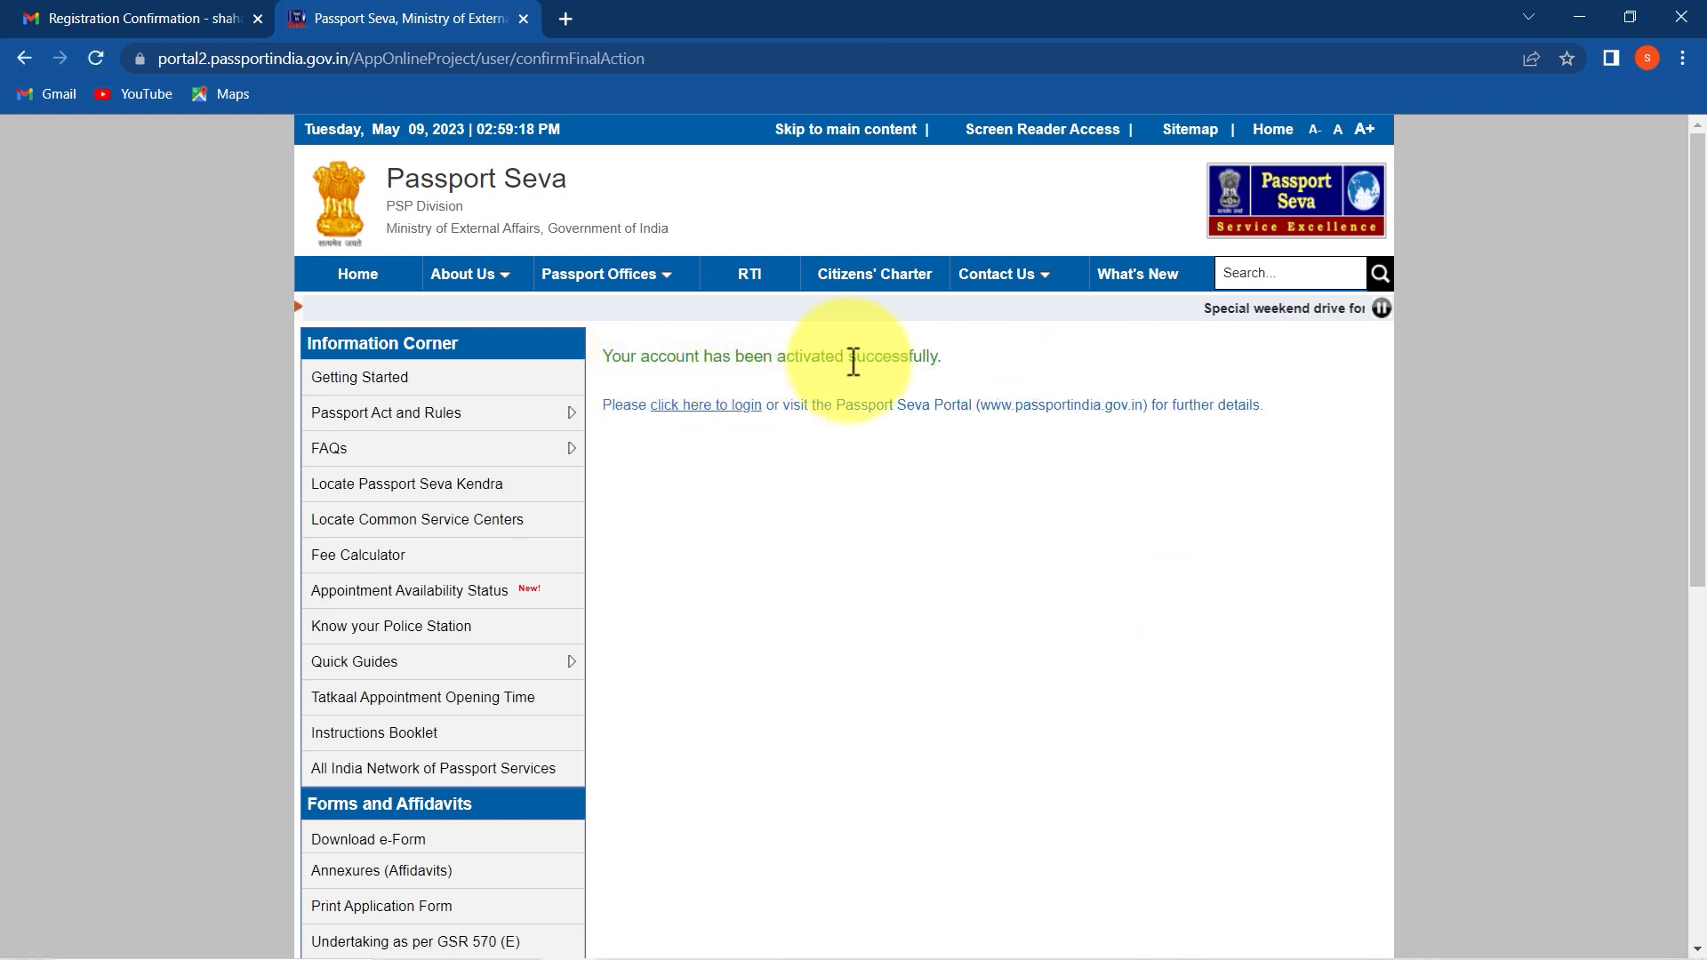
{"action": "left_click_drag", "start_coordinate": [965, 361], "coordinate": [643, 366]}
{"action": "left_click", "coordinate": [643, 367]}
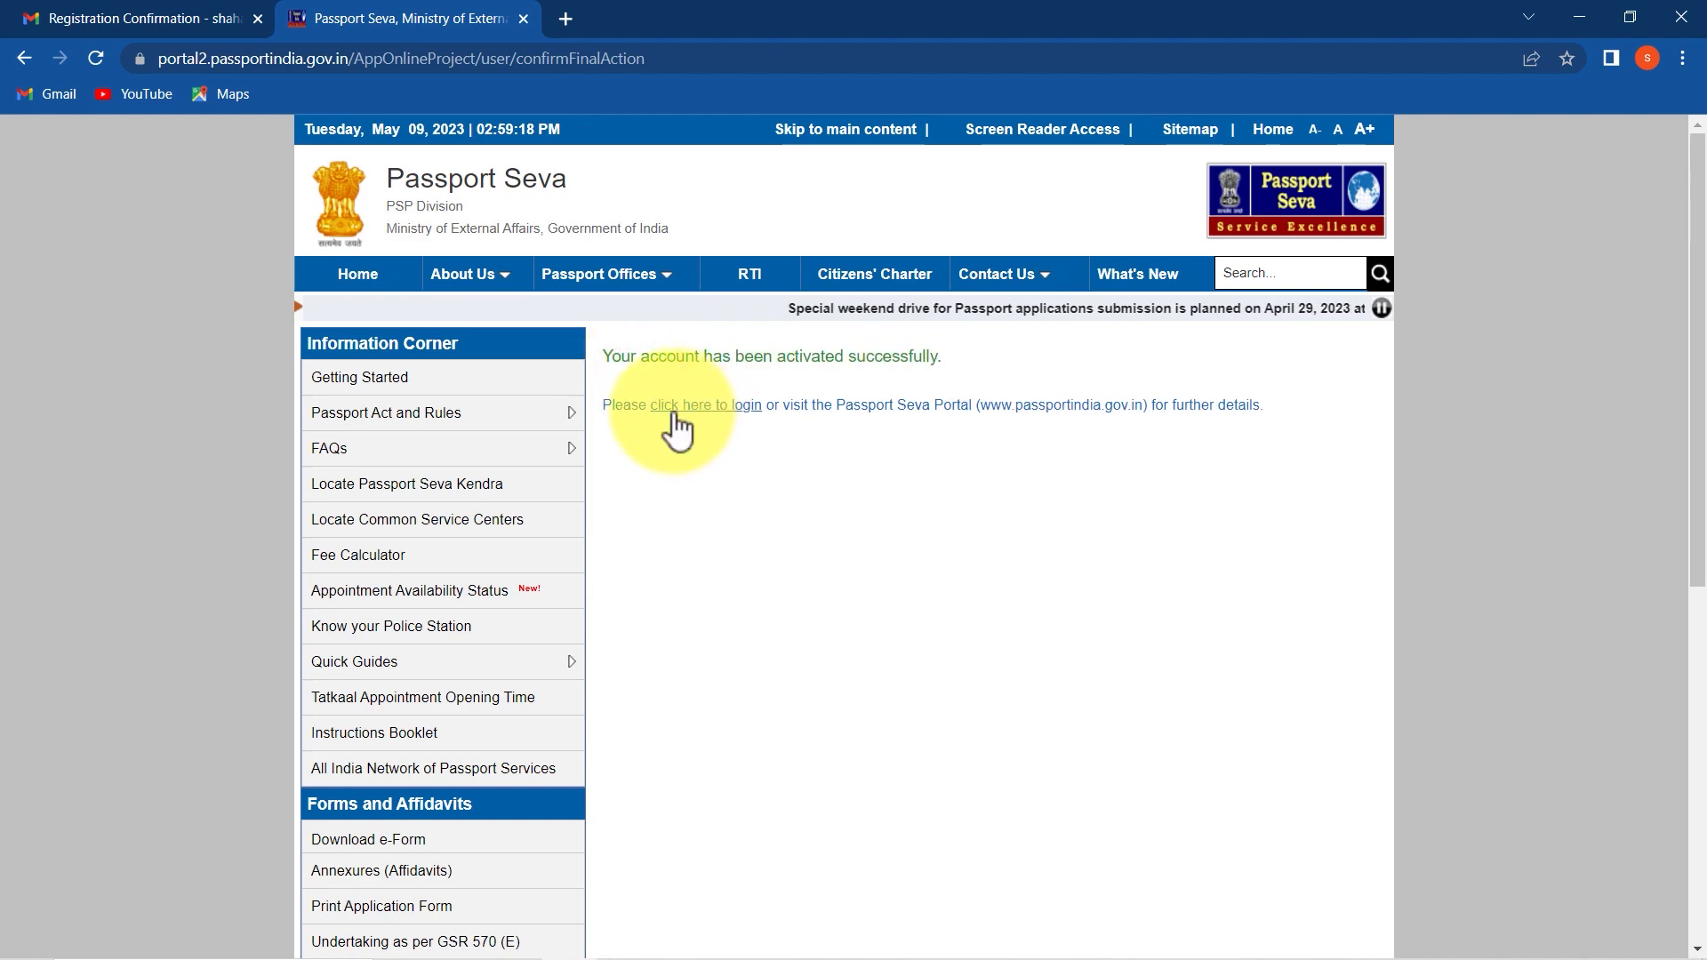
Go to the Passport Seva home page and open the Existing User Login page.
{"action": "left_click", "coordinate": [719, 407]}
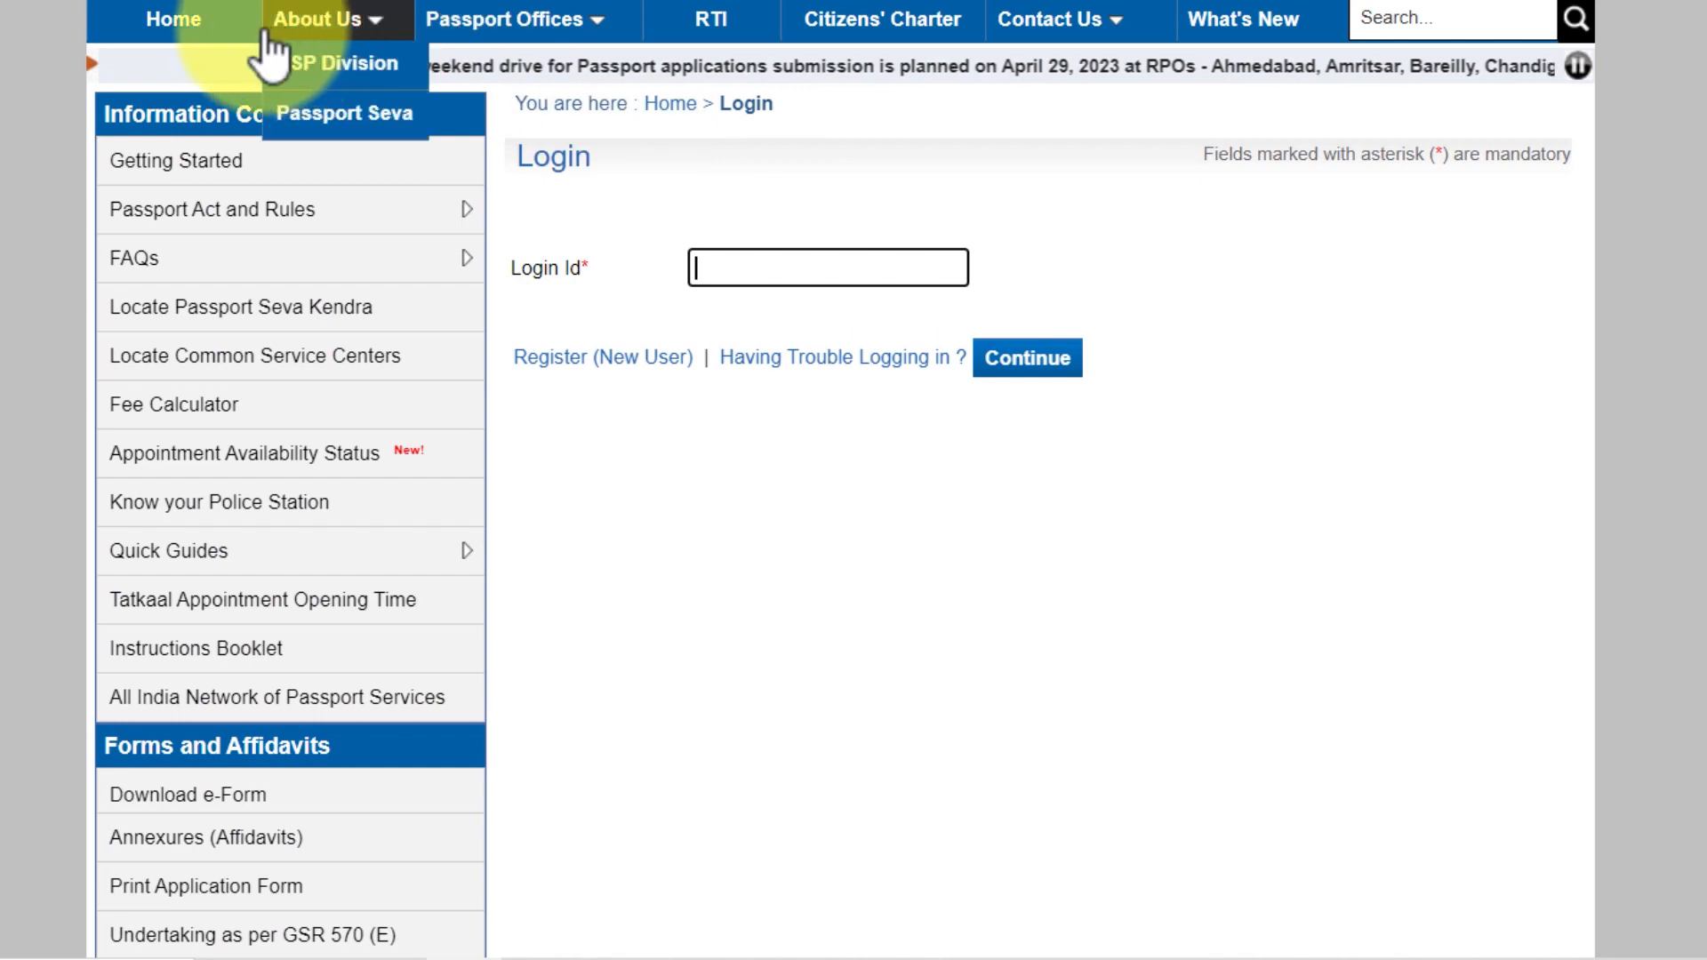
{"action": "left_click", "coordinate": [182, 25]}
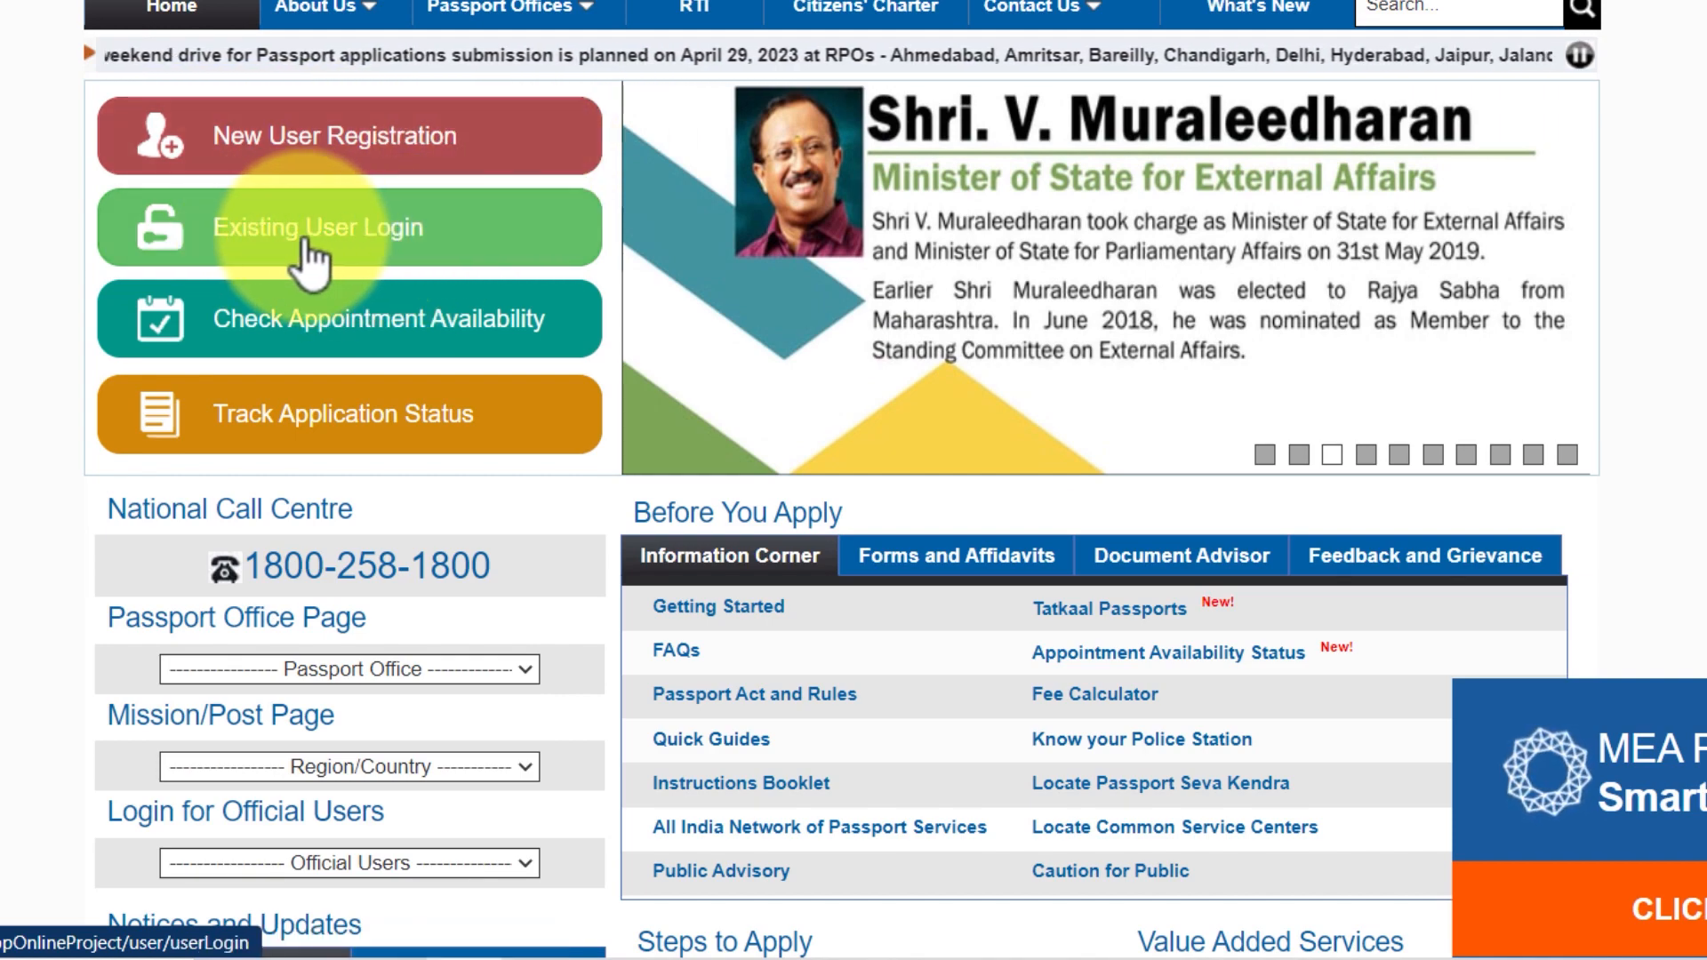
{"action": "left_click", "coordinate": [354, 235]}
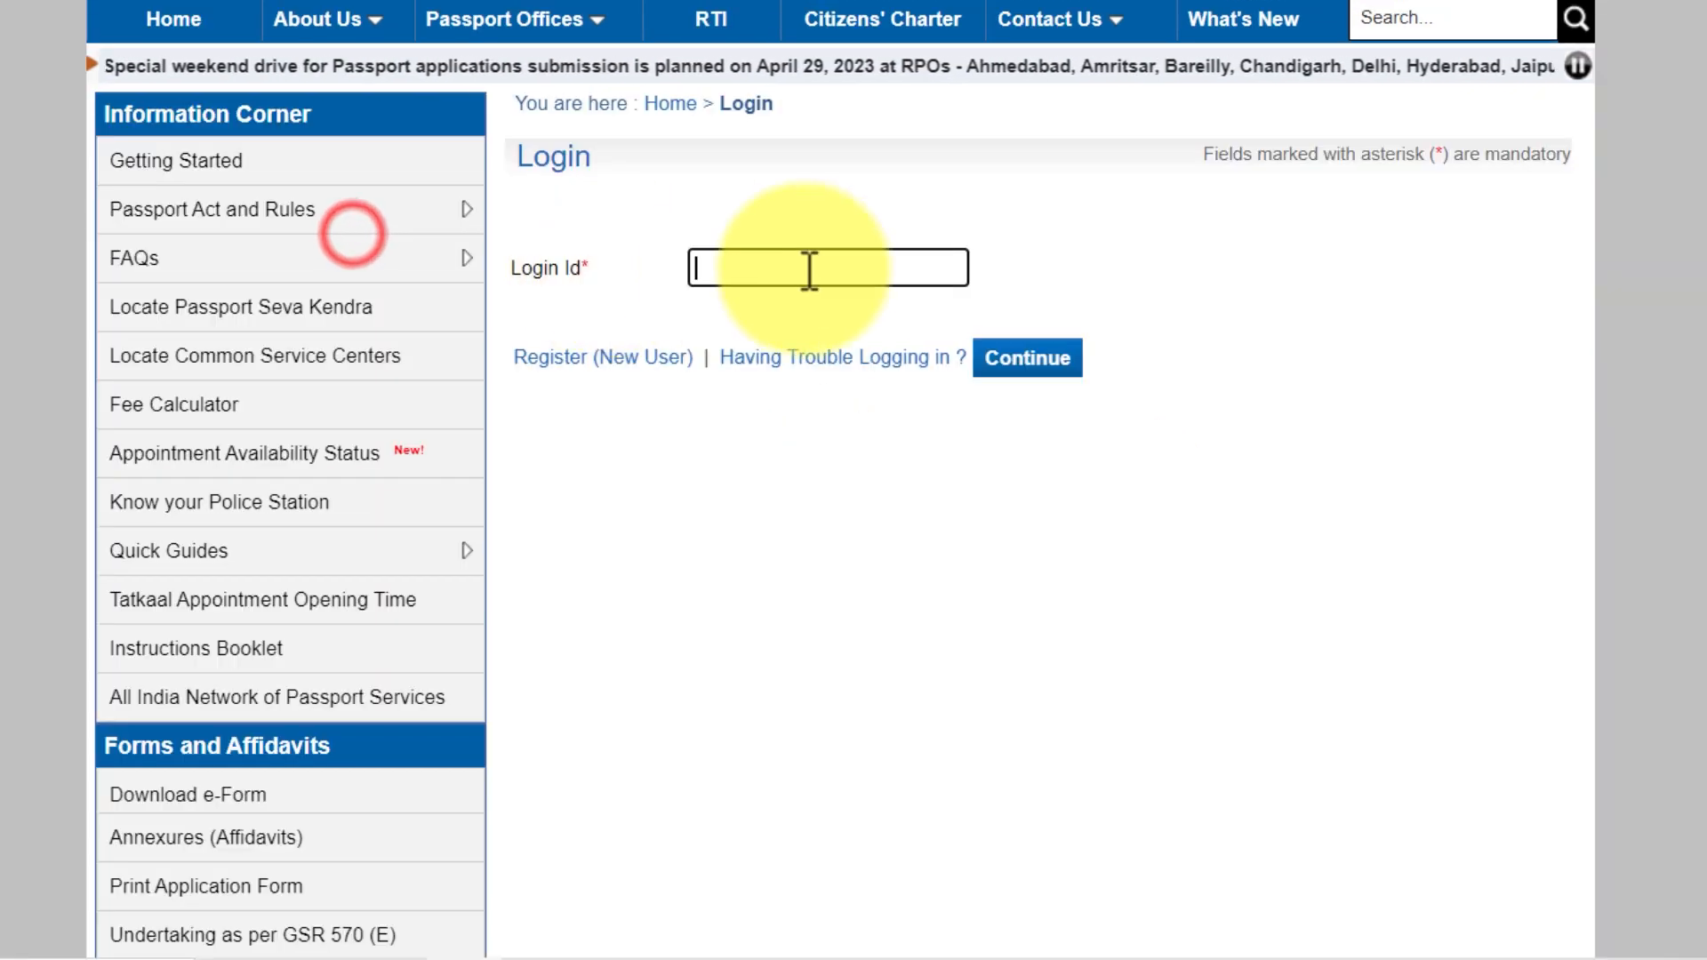
Sign in to the applicant account with the login ID and password.
{"action": "left_click", "coordinate": [757, 268]}
{"action": "left_click", "coordinate": [943, 332]}
{"action": "left_click", "coordinate": [1058, 360]}
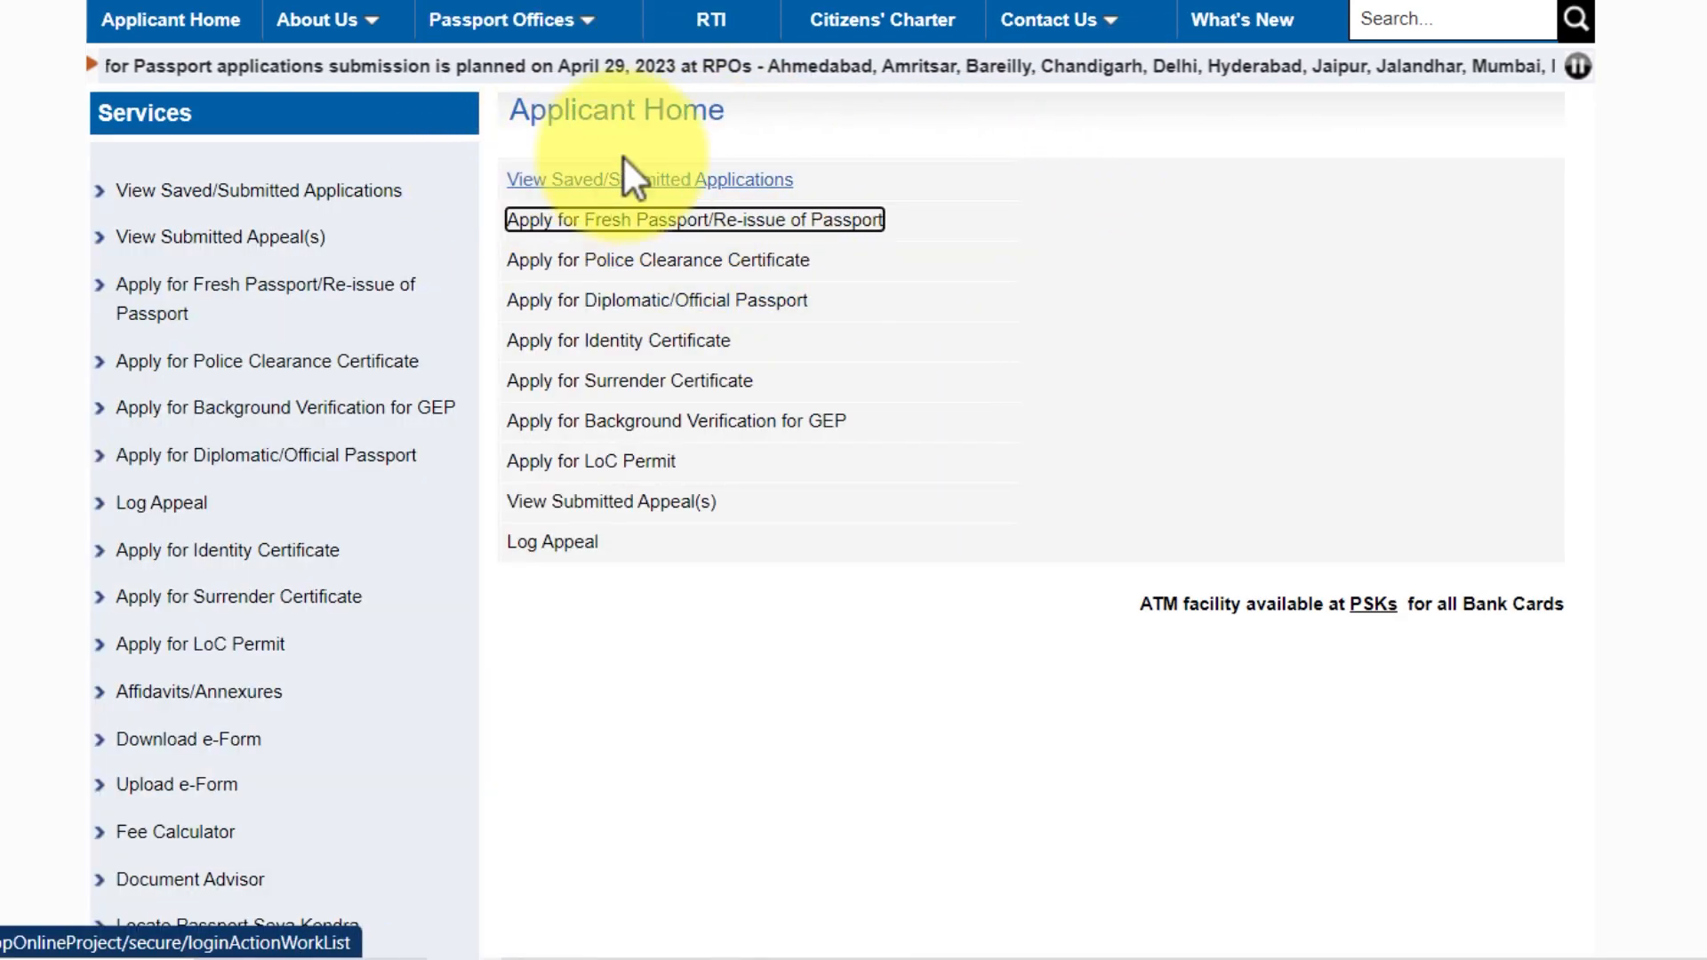
Start a fresh passport/re-issue application and choose to fill in the application form online.
{"action": "left_click", "coordinate": [614, 217]}
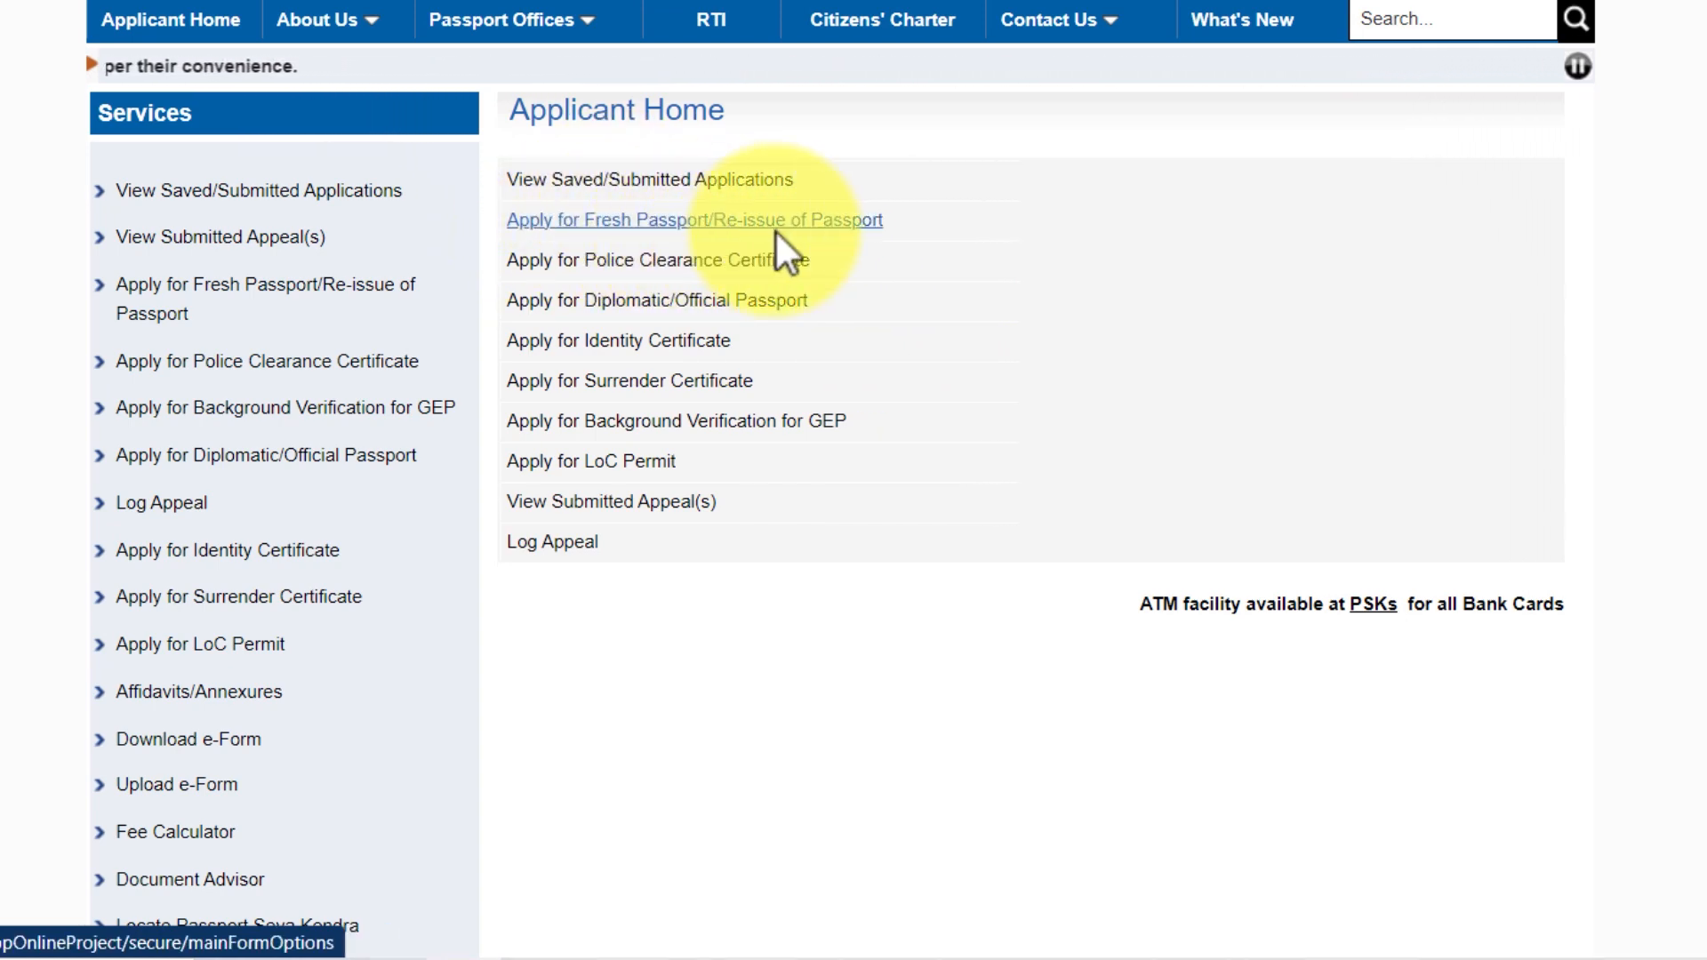
{"action": "left_click", "coordinate": [714, 224]}
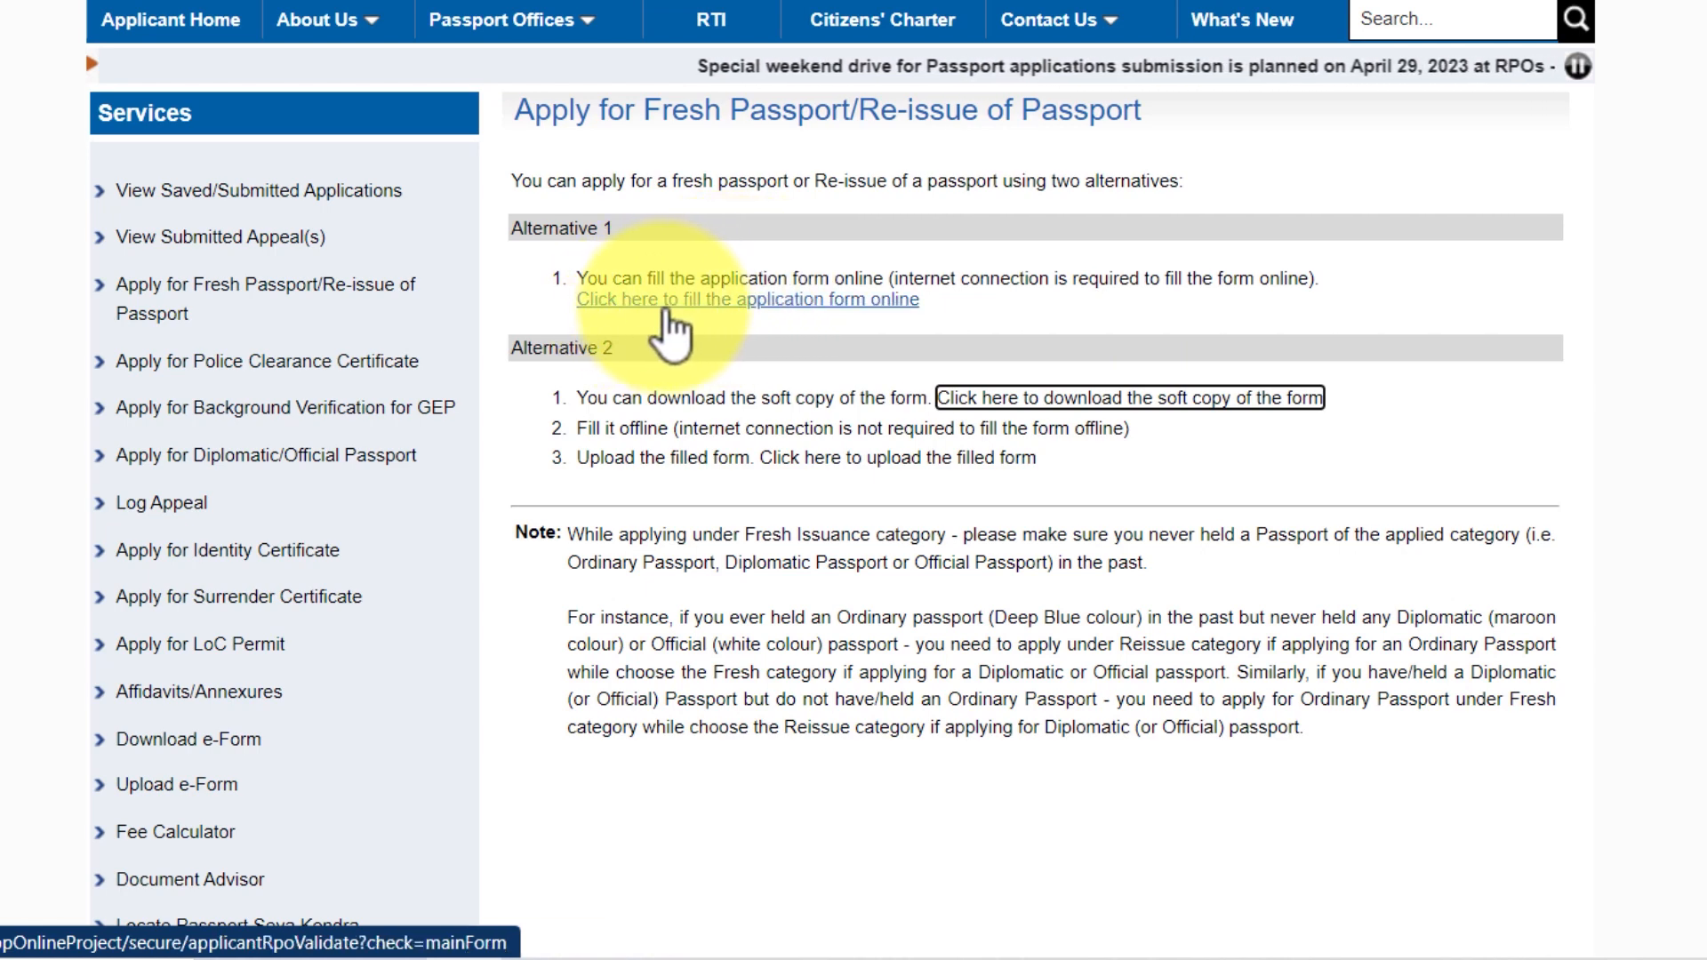
{"action": "left_click", "coordinate": [773, 300]}
Choose the state and district of the RPO for submitting the application and continue to the passport form.
{"action": "left_click", "coordinate": [1227, 449]}
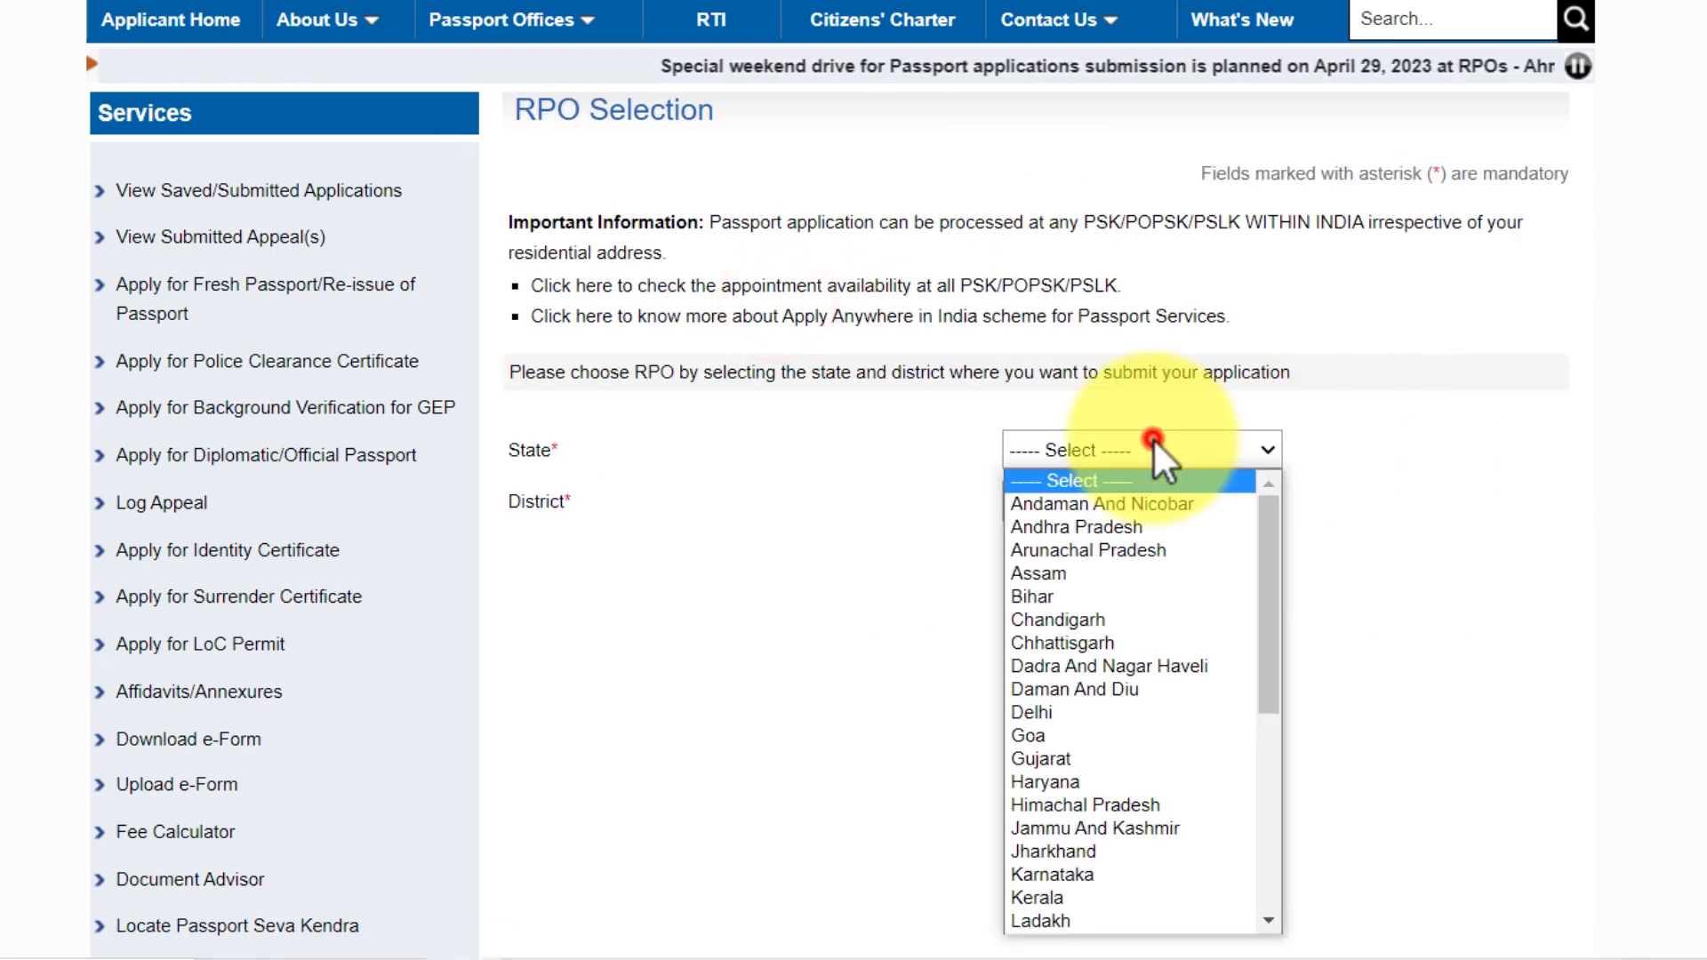
{"action": "scroll", "coordinate": [1086, 781], "scroll_direction": "down", "scroll_amount": 5}
{"action": "left_click", "coordinate": [1067, 934]}
{"action": "left_click", "coordinate": [1084, 502]}
{"action": "left_click", "coordinate": [1079, 525]}
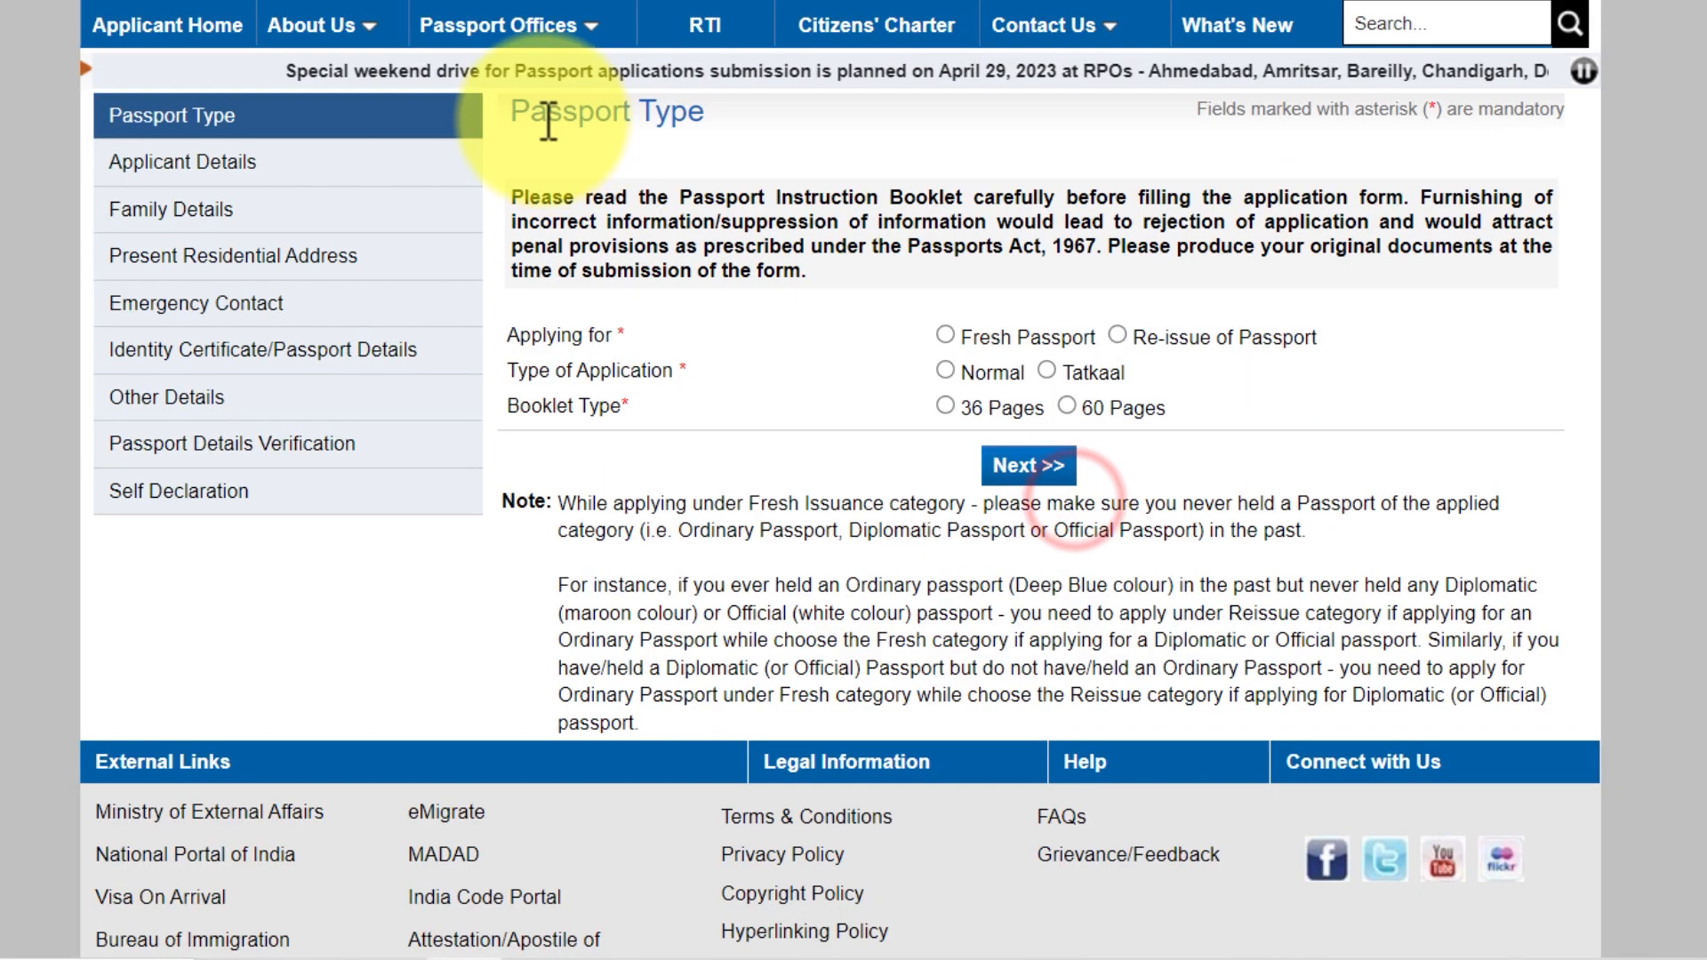
Set the passport type to Fresh Passport, Normal application and 36 Pages booklet, and continue to the applicant details.
{"action": "left_click_drag", "start_coordinate": [534, 115], "coordinate": [717, 119]}
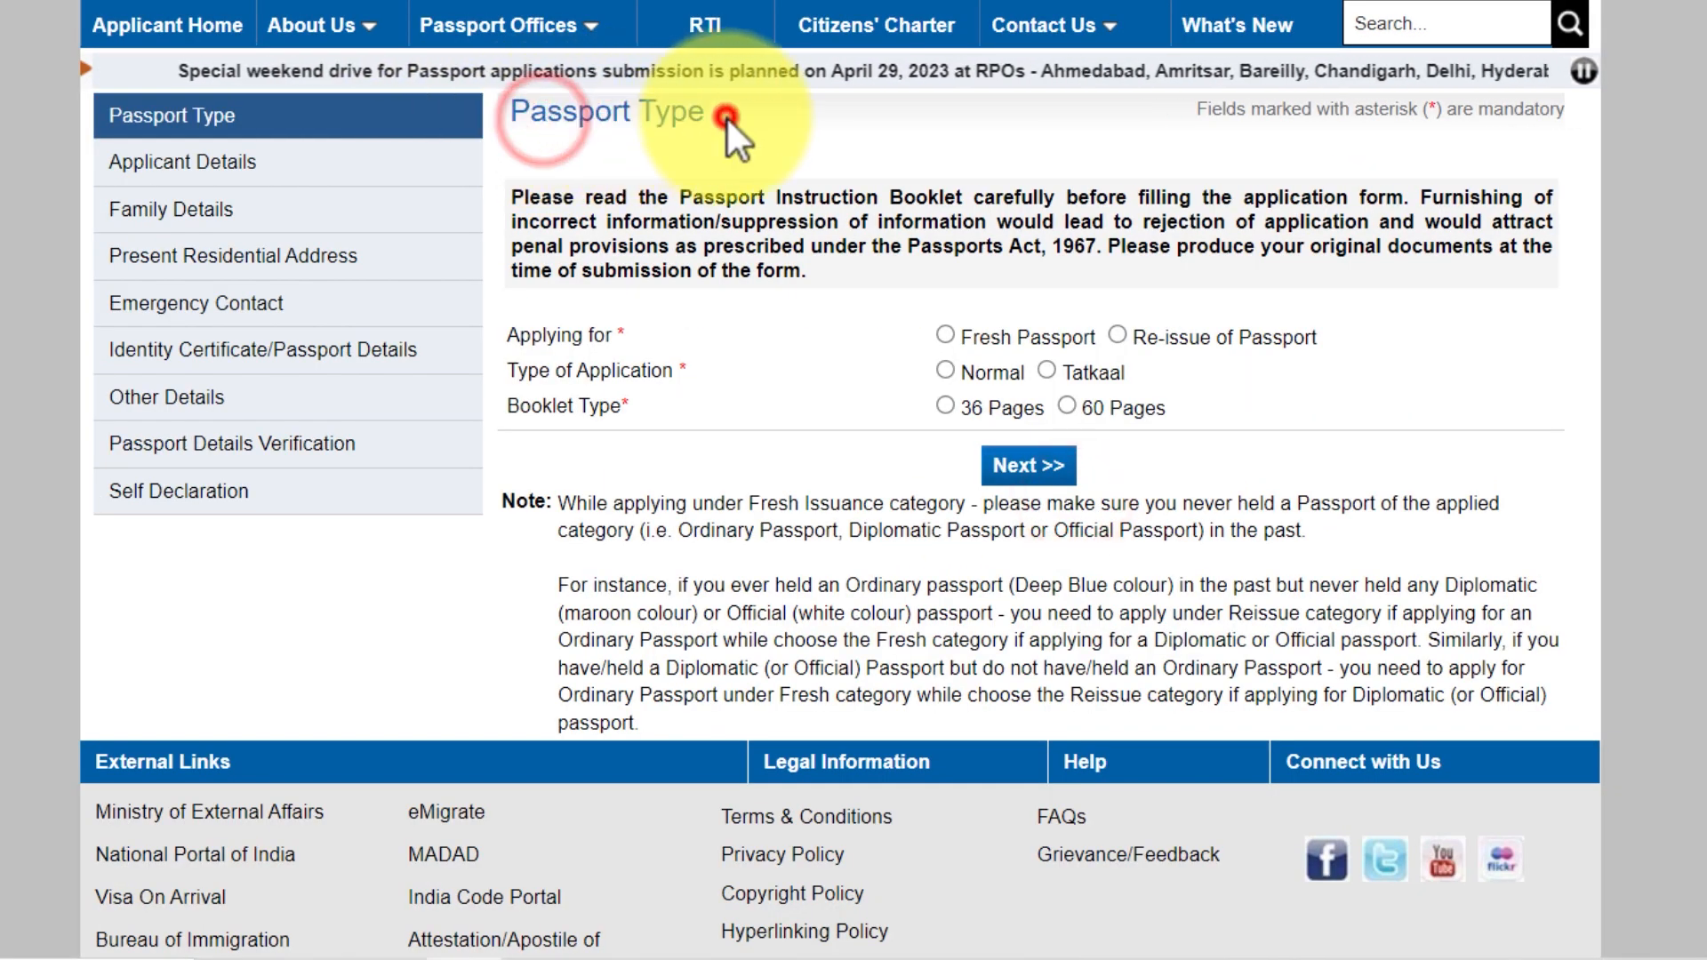
{"action": "left_click", "coordinate": [728, 120]}
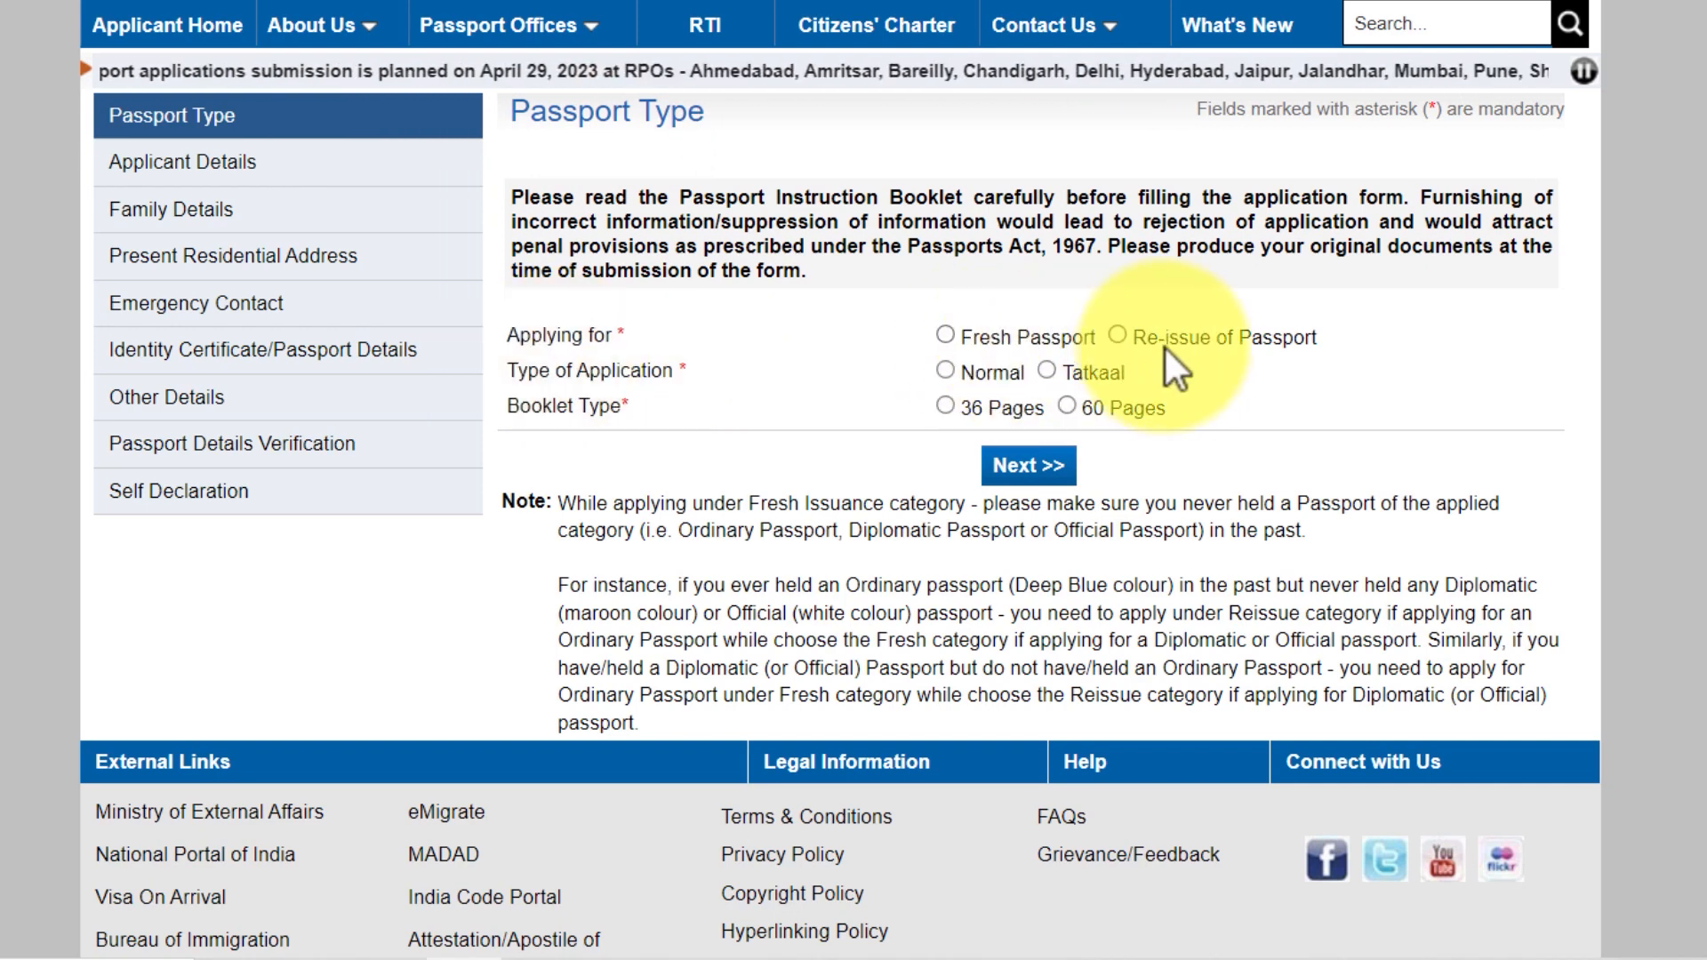
{"action": "left_click", "coordinate": [948, 331]}
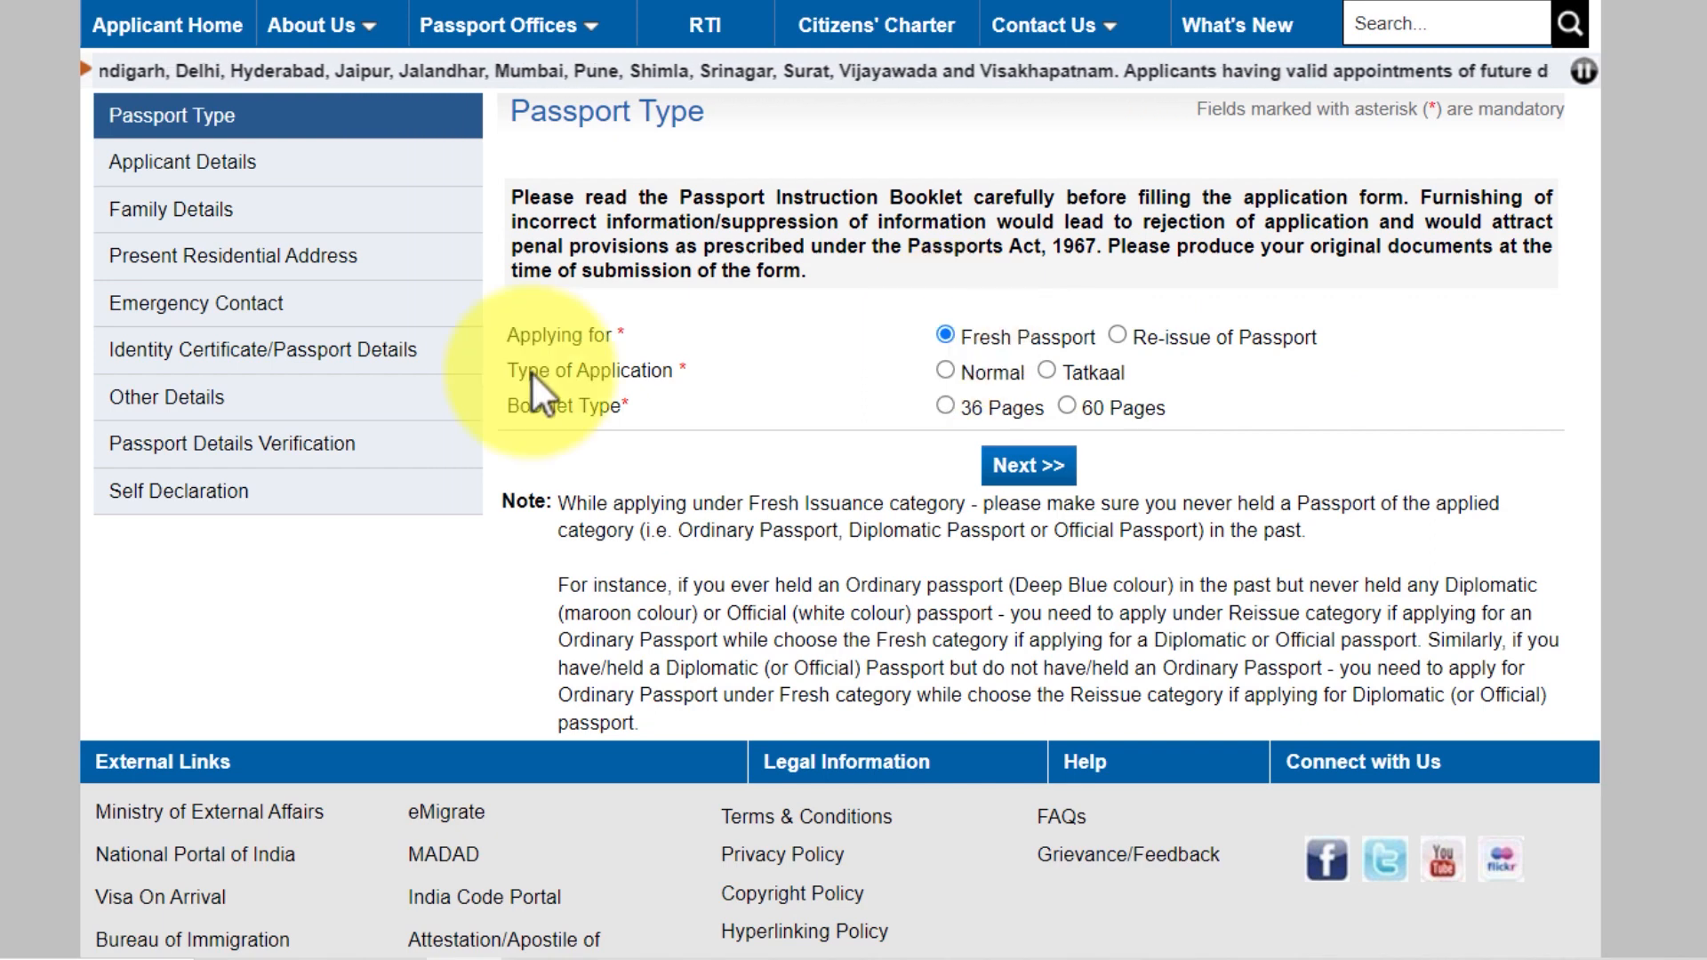
{"action": "left_click_drag", "start_coordinate": [532, 373], "coordinate": [731, 373]}
{"action": "left_click", "coordinate": [729, 373]}
{"action": "left_click", "coordinate": [965, 375]}
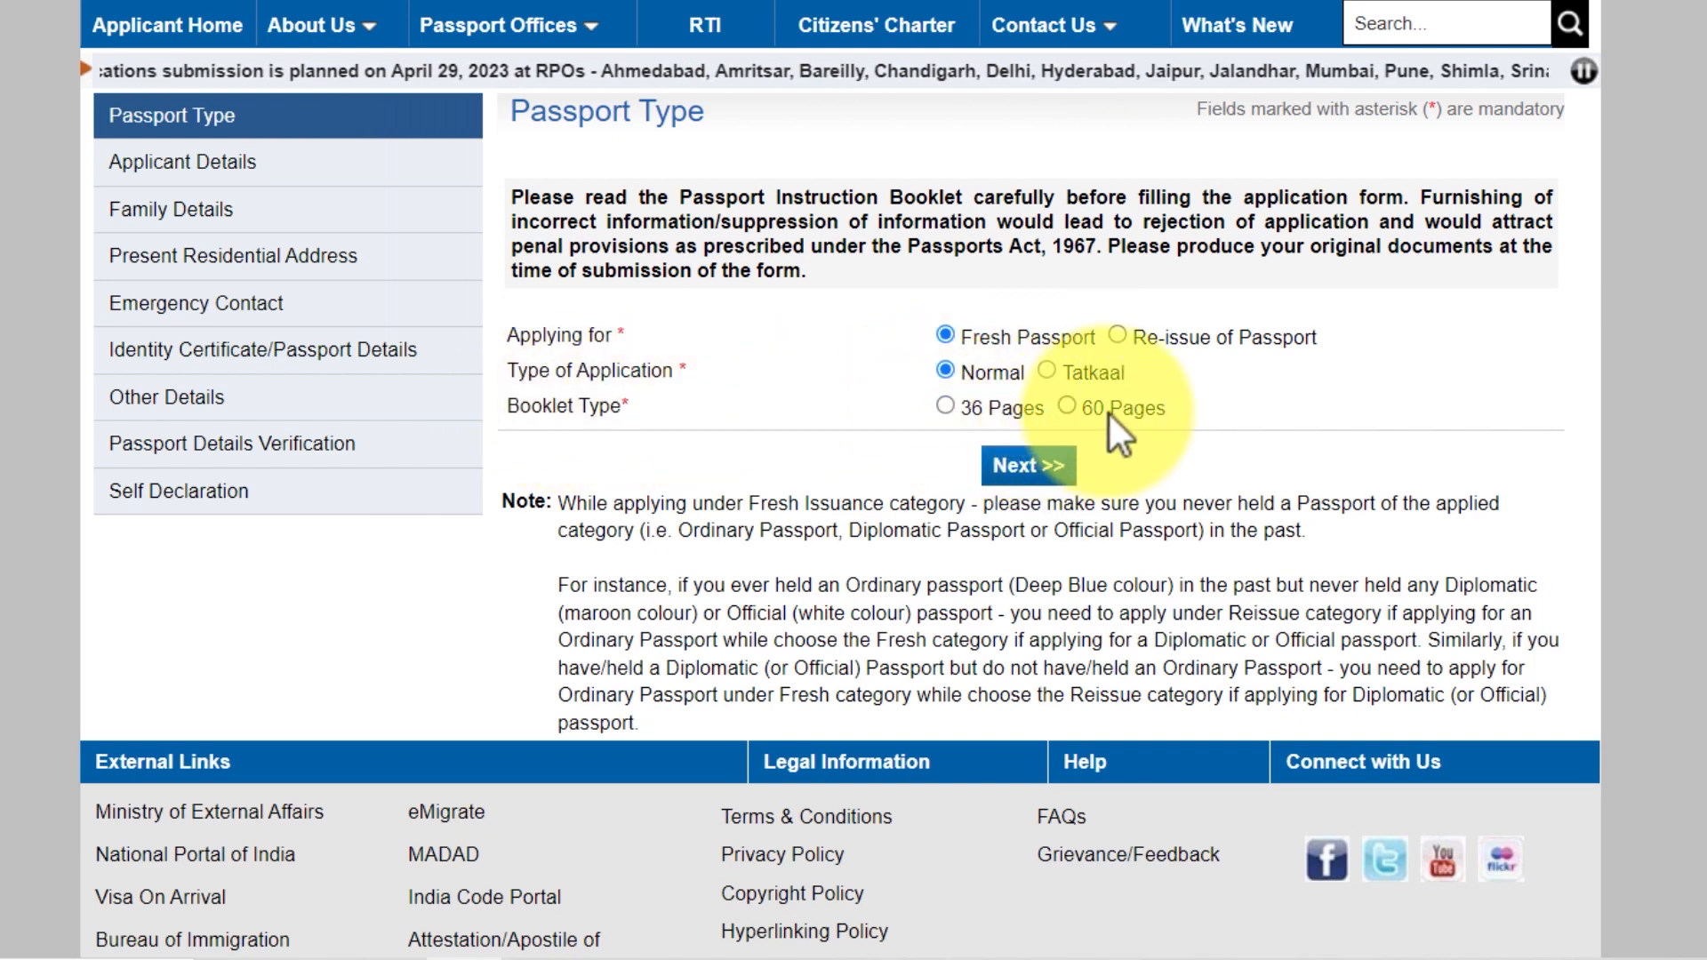
{"action": "left_click", "coordinate": [946, 405]}
{"action": "left_click", "coordinate": [1018, 468]}
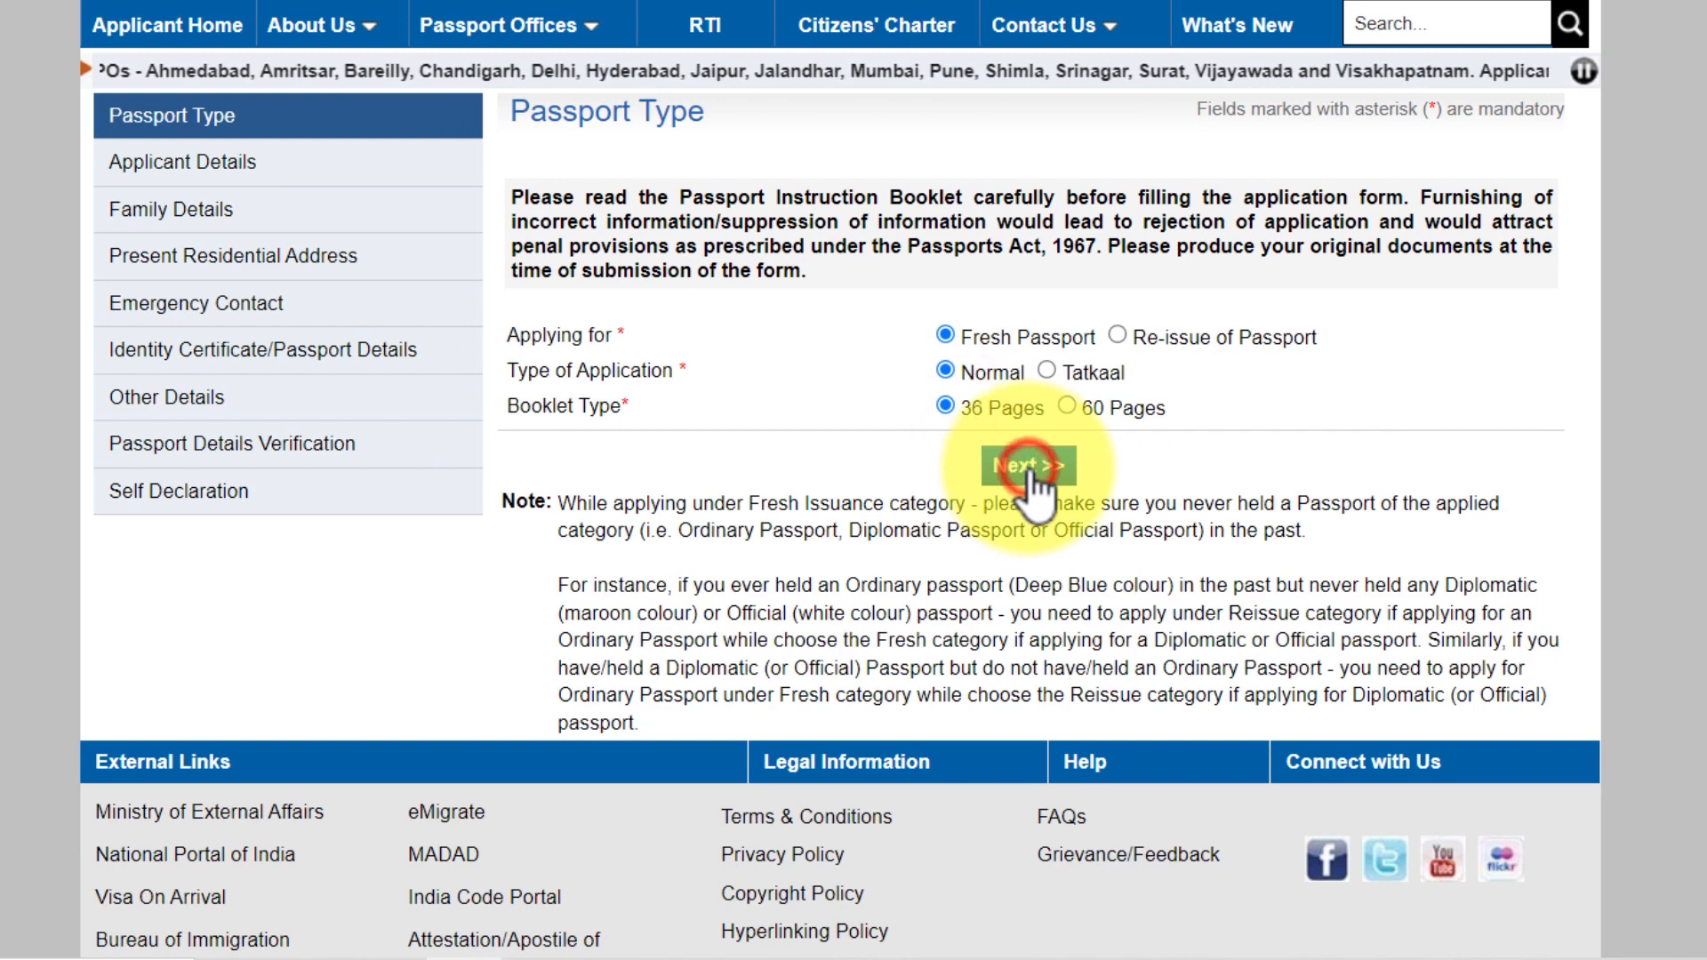
Set the applicant's gender to Female in the Applicant Details form.
{"action": "left_click_drag", "start_coordinate": [745, 124], "coordinate": [573, 132]}
{"action": "left_click", "coordinate": [572, 131]}
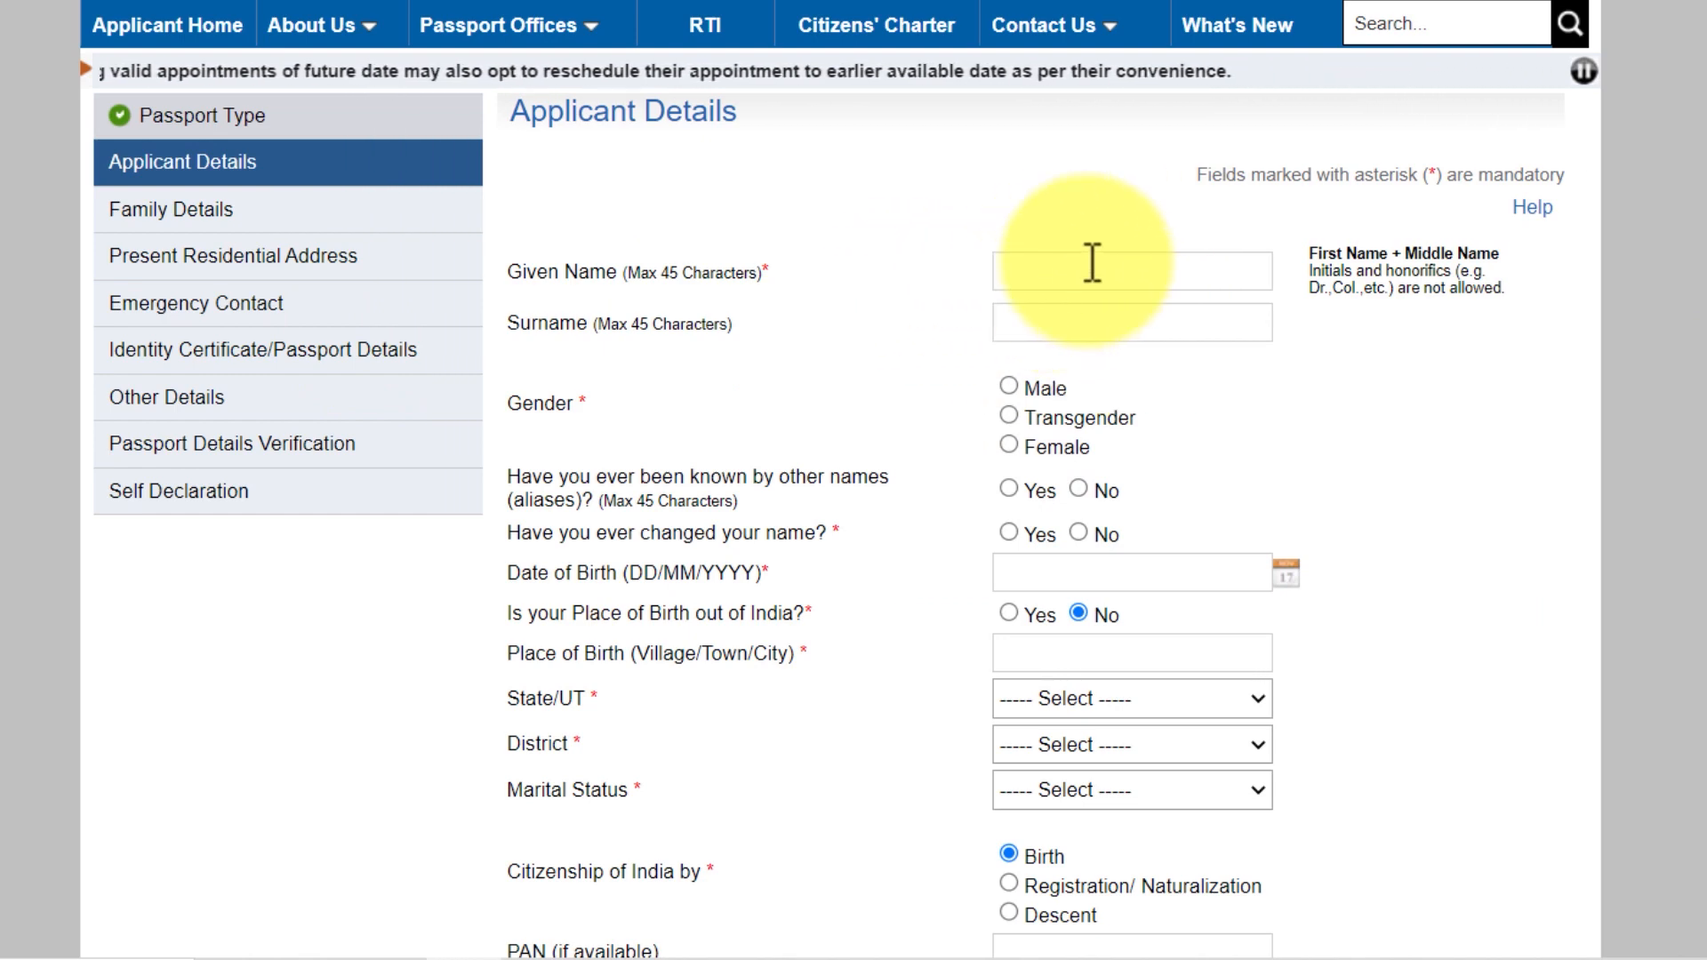
{"action": "scroll", "coordinate": [658, 146], "scroll_direction": "down", "scroll_amount": 3}
{"action": "left_click", "coordinate": [1010, 141]}
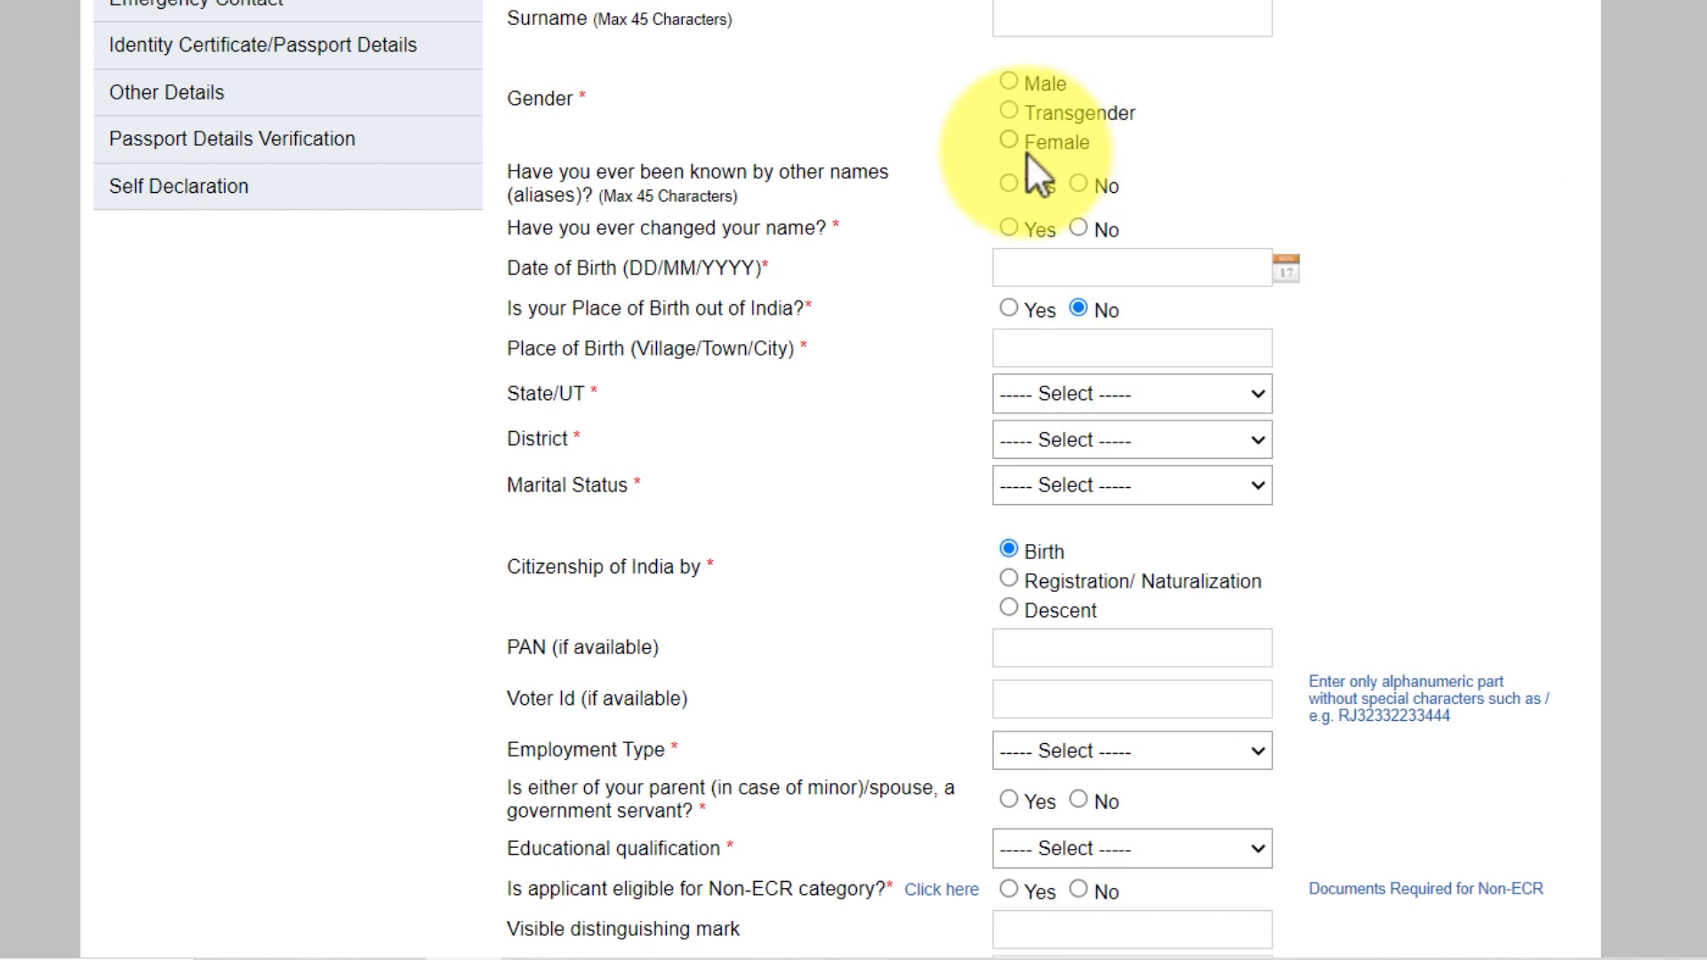
Answer No to having been known by other names and No to having ever changed the name.
{"action": "left_click_drag", "start_coordinate": [904, 179], "coordinate": [596, 177]}
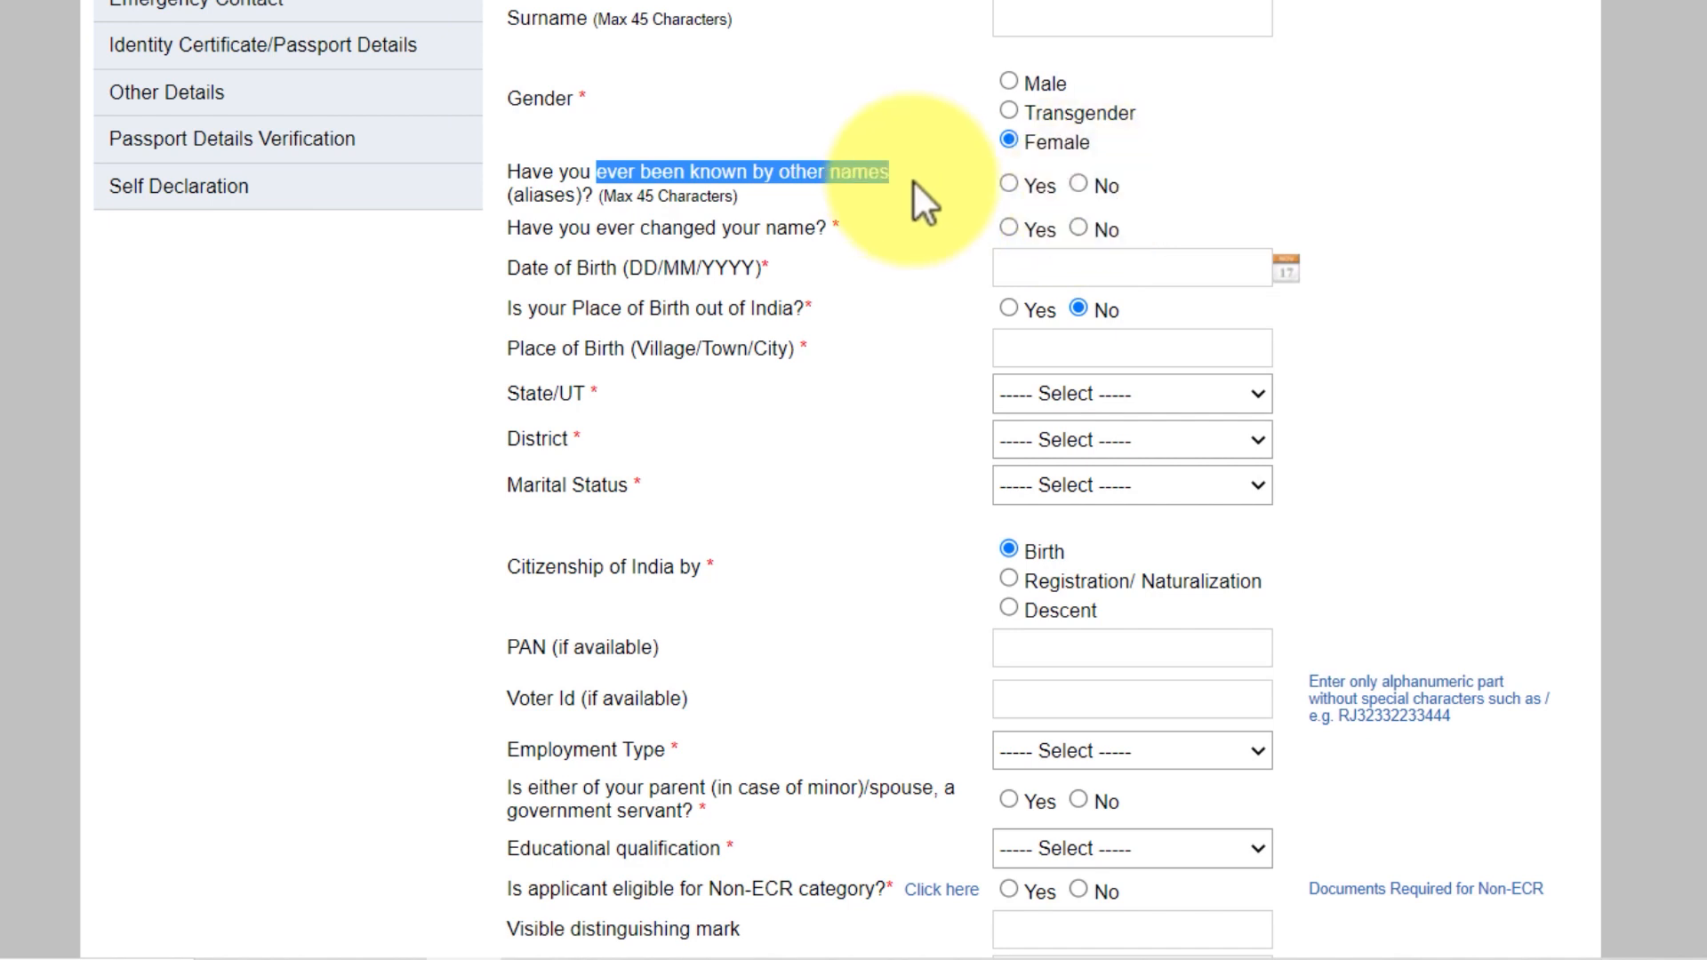
{"action": "left_click", "coordinate": [1082, 185]}
{"action": "left_click_drag", "start_coordinate": [852, 231], "coordinate": [688, 237]}
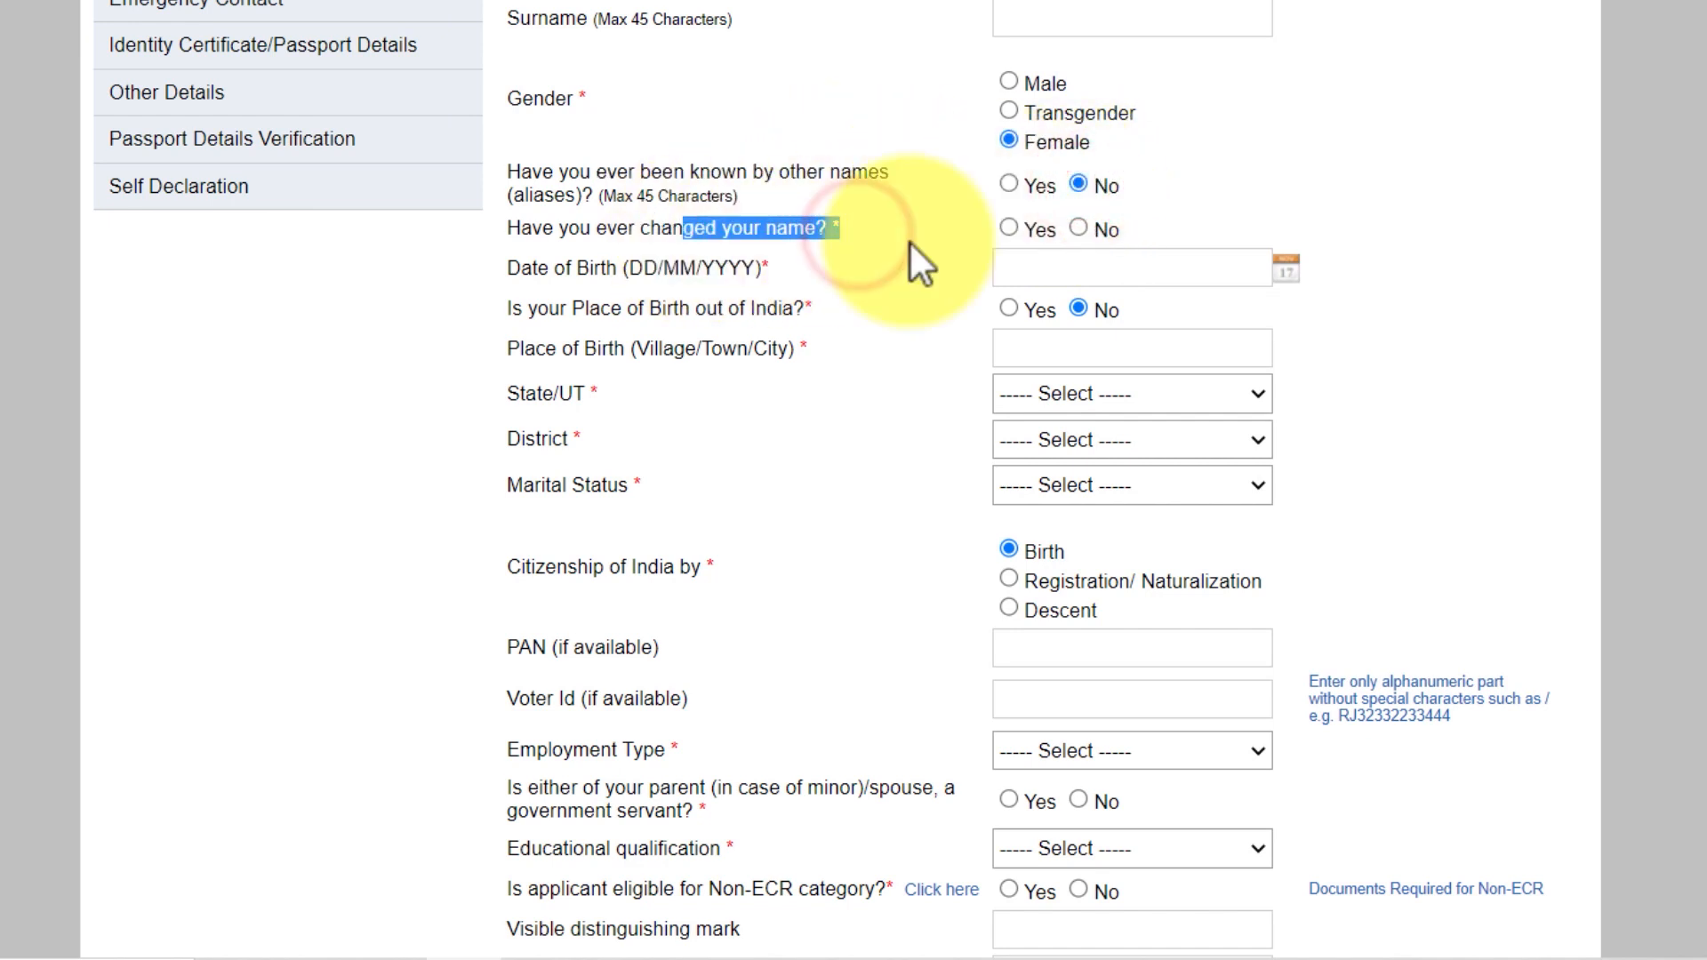
{"action": "left_click", "coordinate": [1077, 227]}
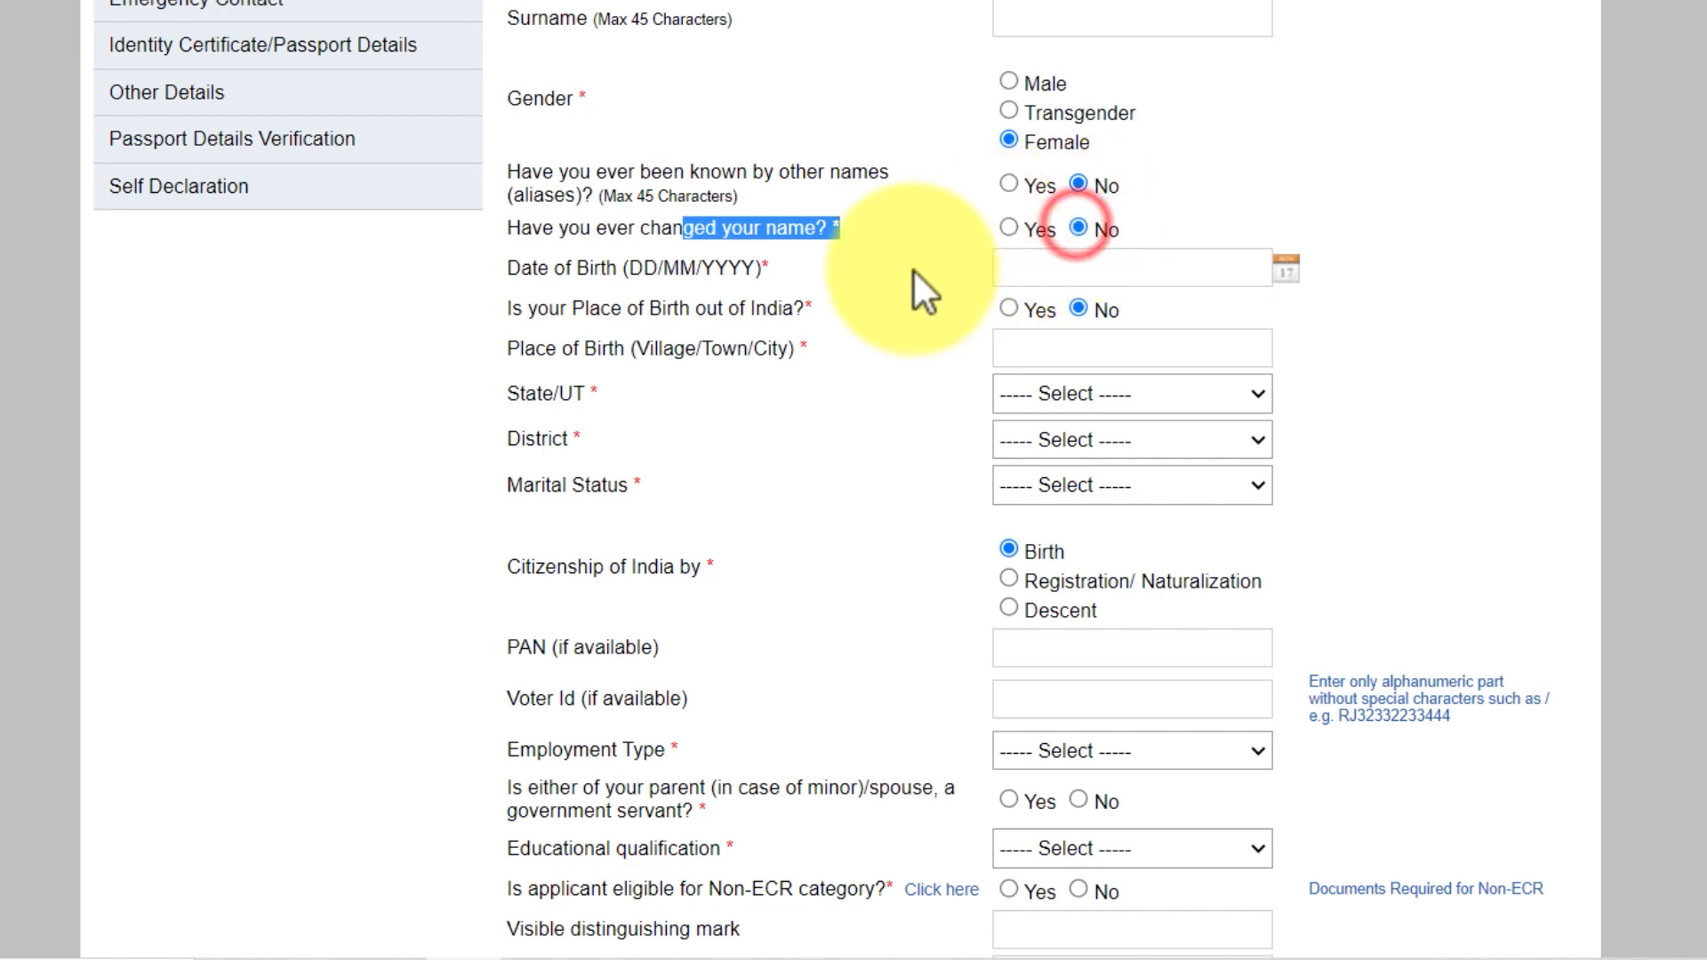
Set the applicant's birthplace State/UT to Uttarakhand and its district to Haridwar.
{"action": "left_click", "coordinate": [1286, 269]}
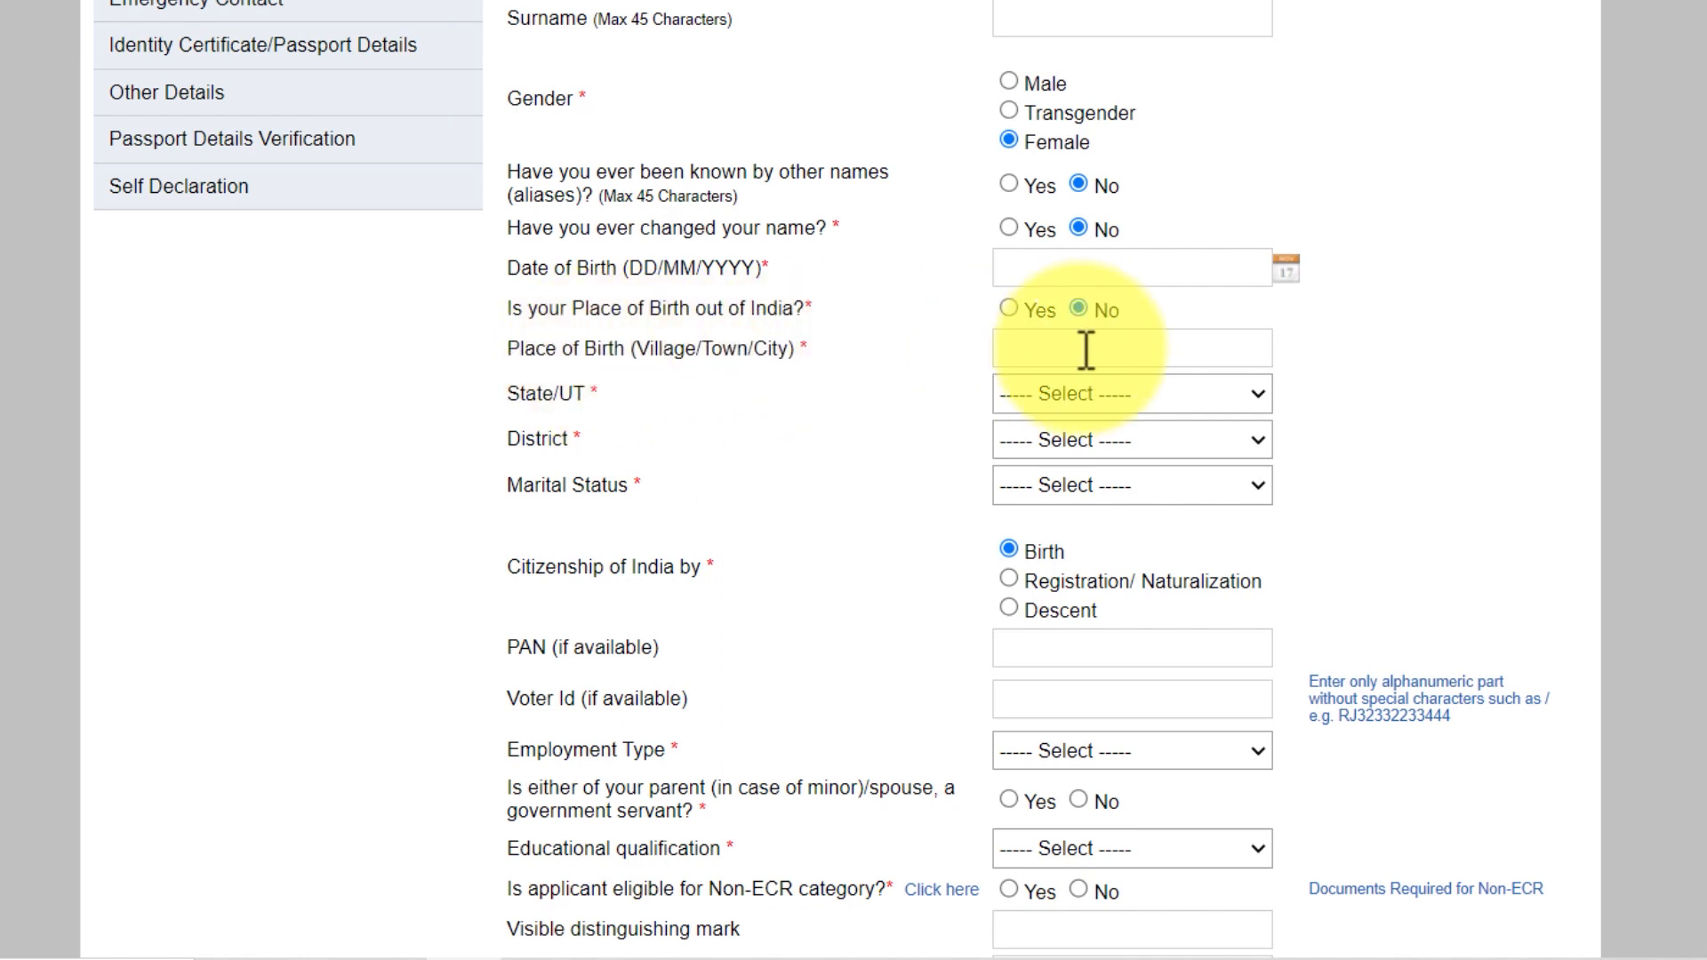
{"action": "left_click", "coordinate": [1065, 391]}
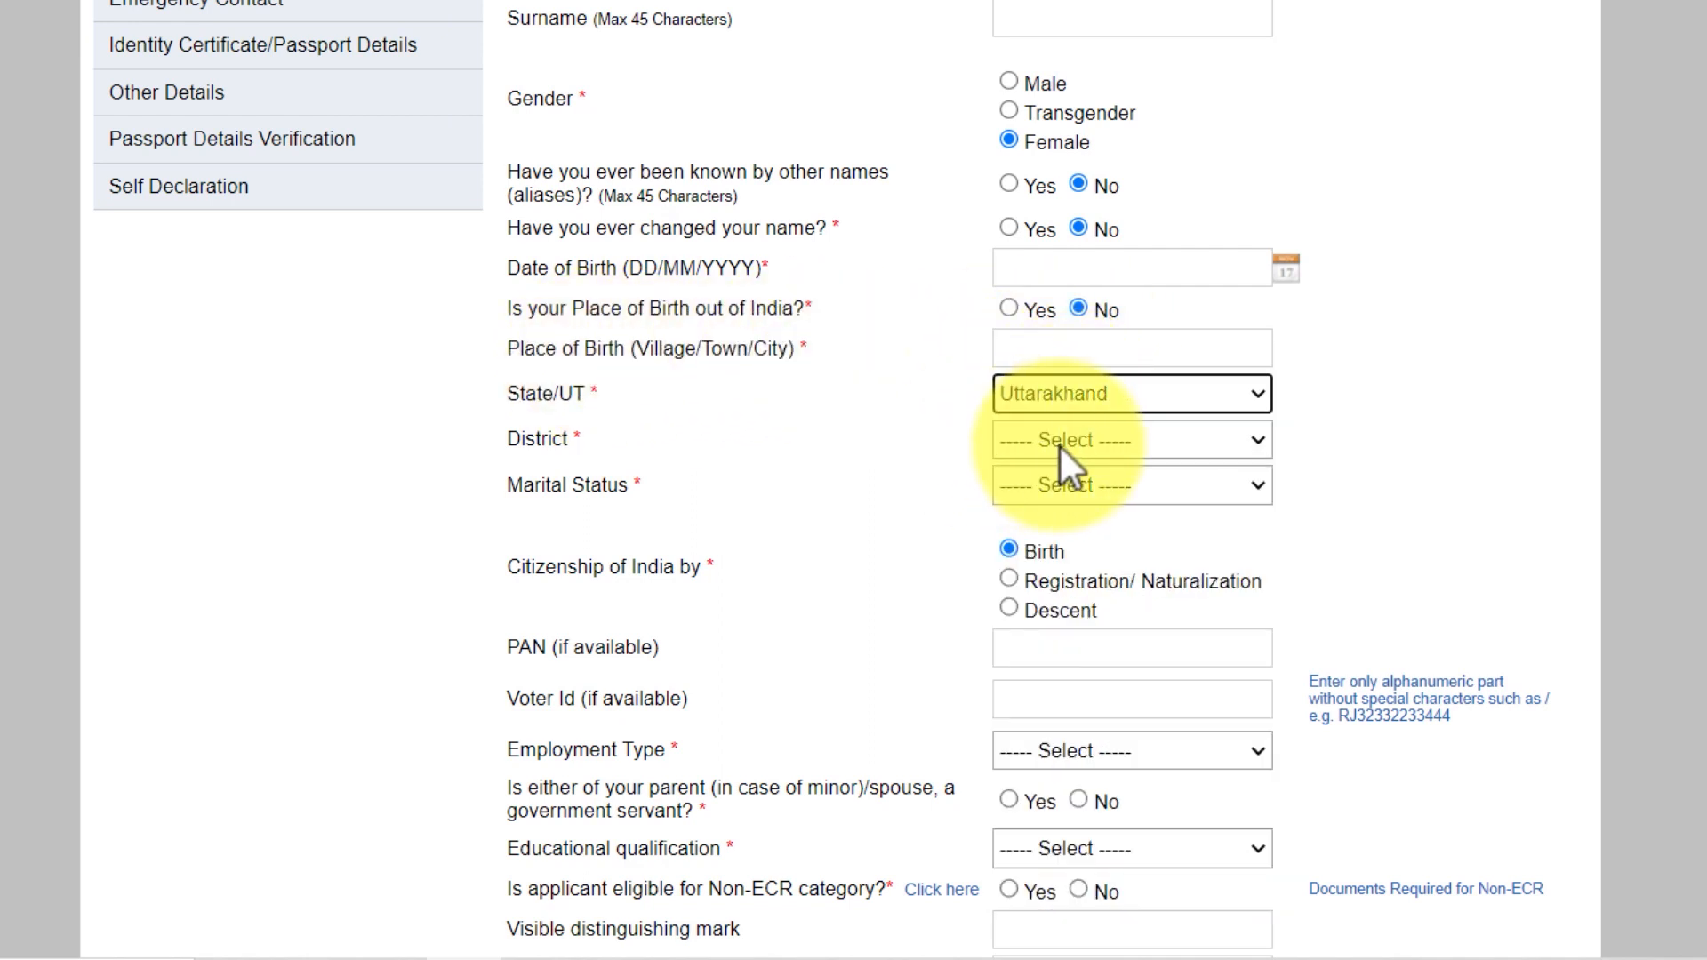
{"action": "left_click", "coordinate": [1059, 444]}
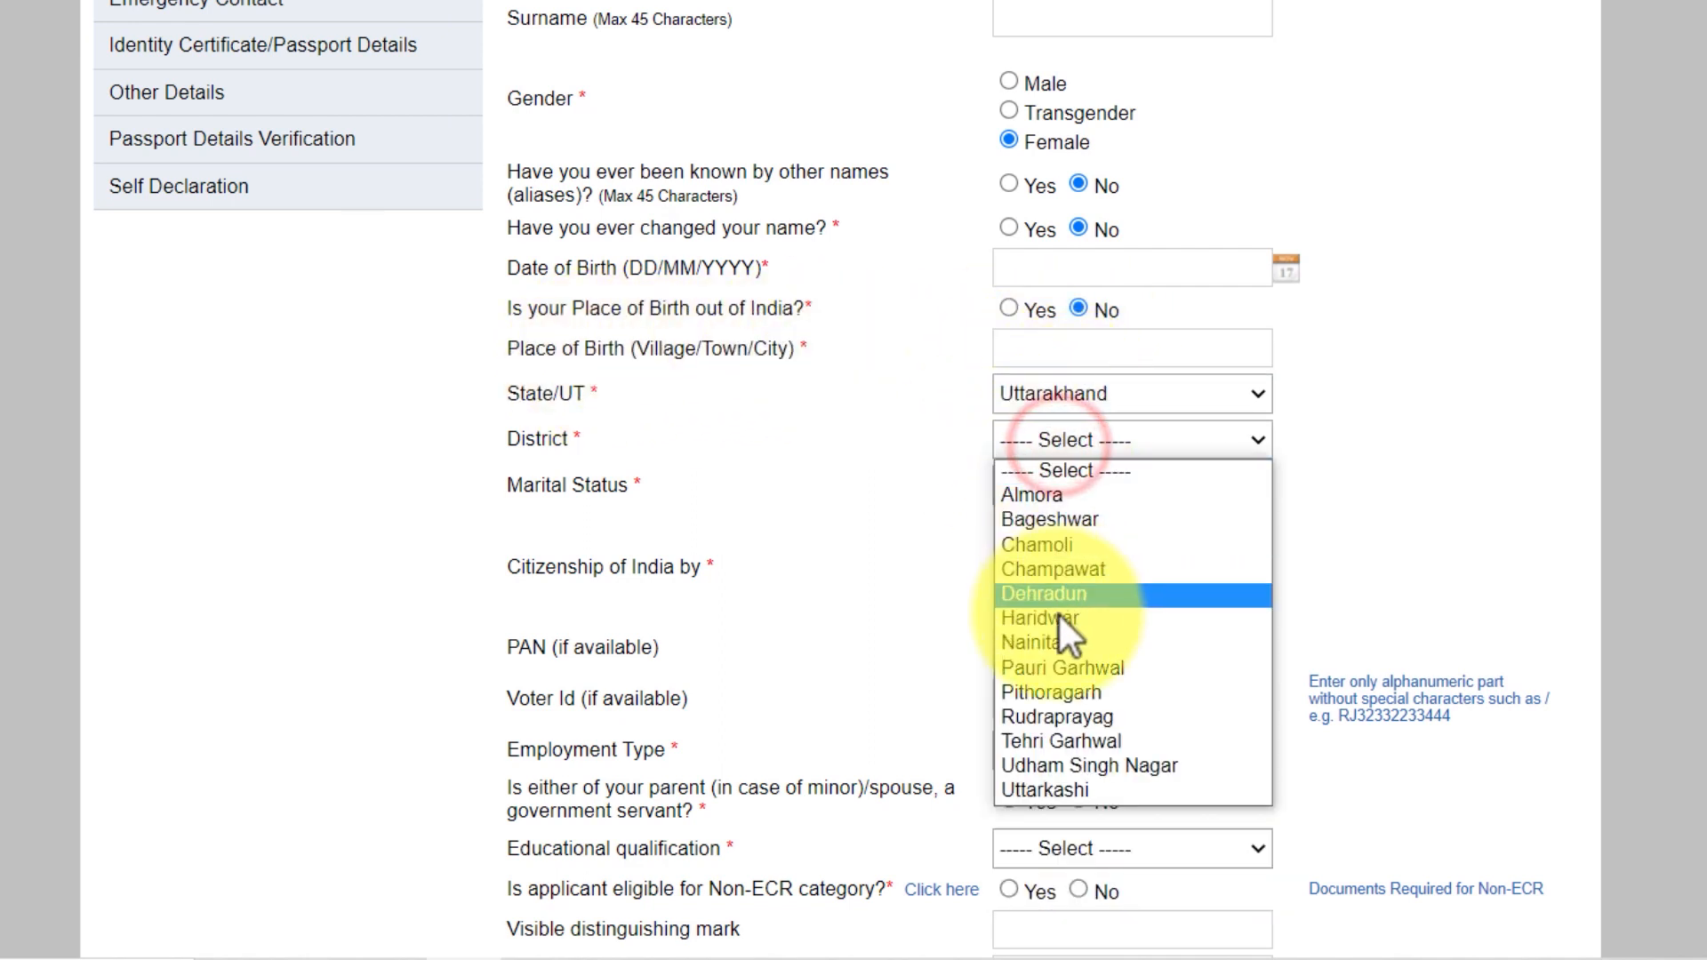
{"action": "left_click", "coordinate": [1060, 616]}
Set the applicant's marital status to Married and check the Citizenship of India by options.
{"action": "left_click", "coordinate": [1056, 487]}
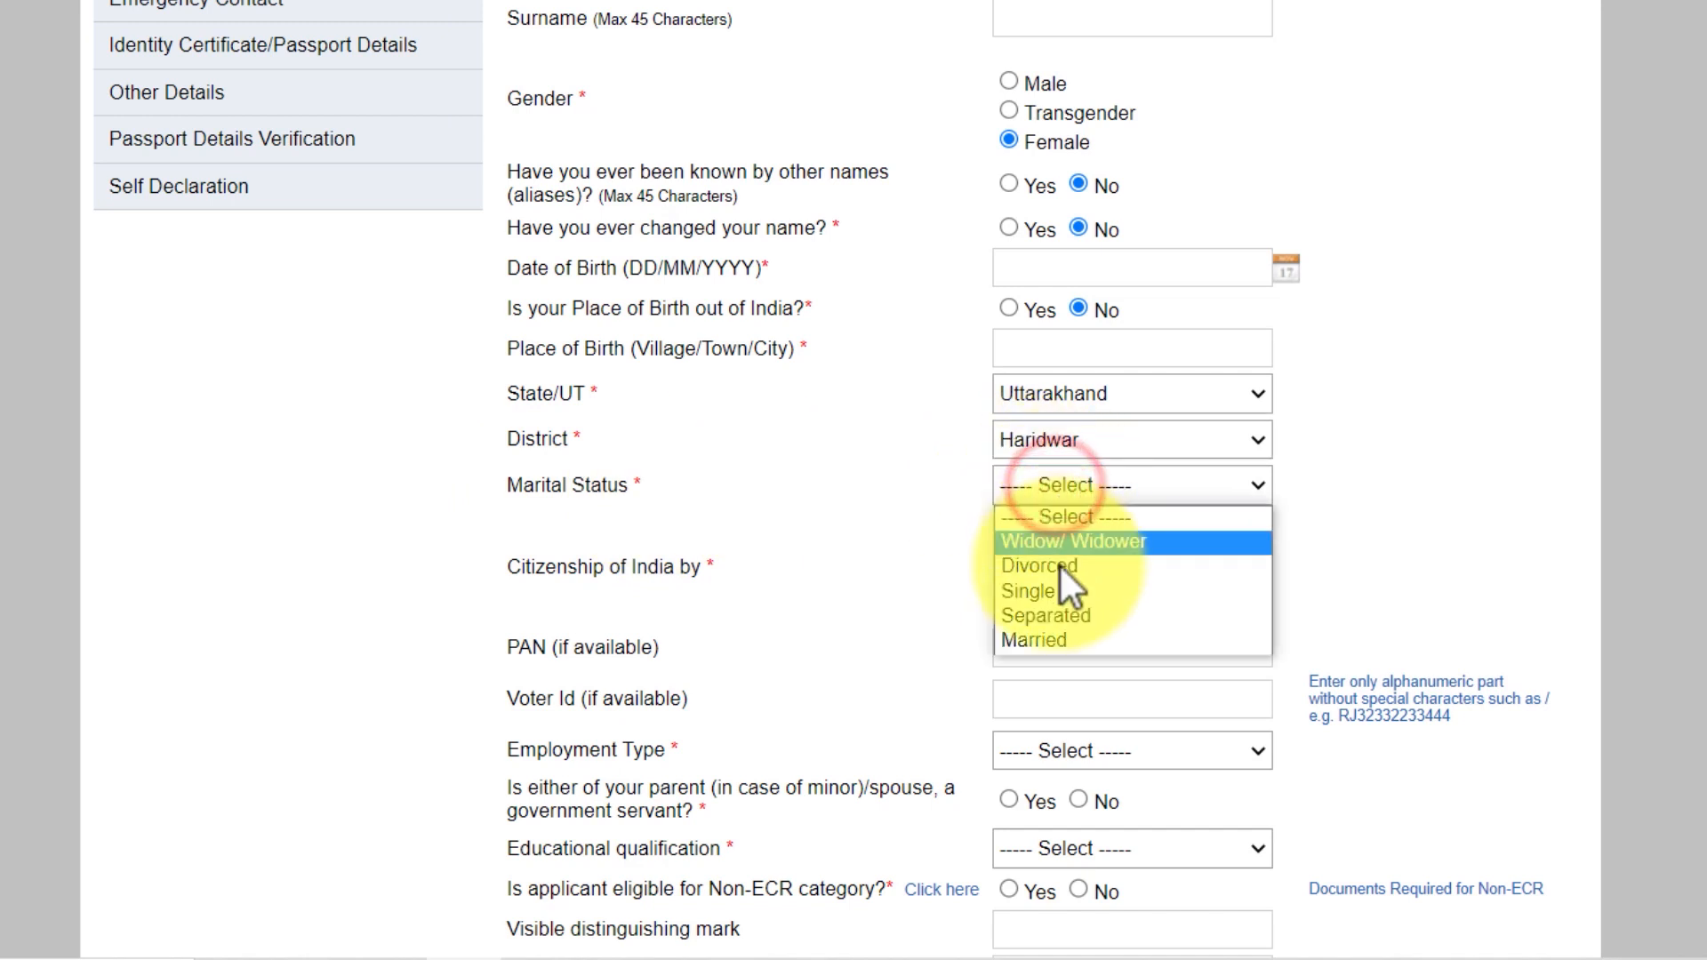
{"action": "left_click", "coordinate": [1044, 638]}
{"action": "left_click", "coordinate": [544, 573]}
{"action": "left_click", "coordinate": [660, 567]}
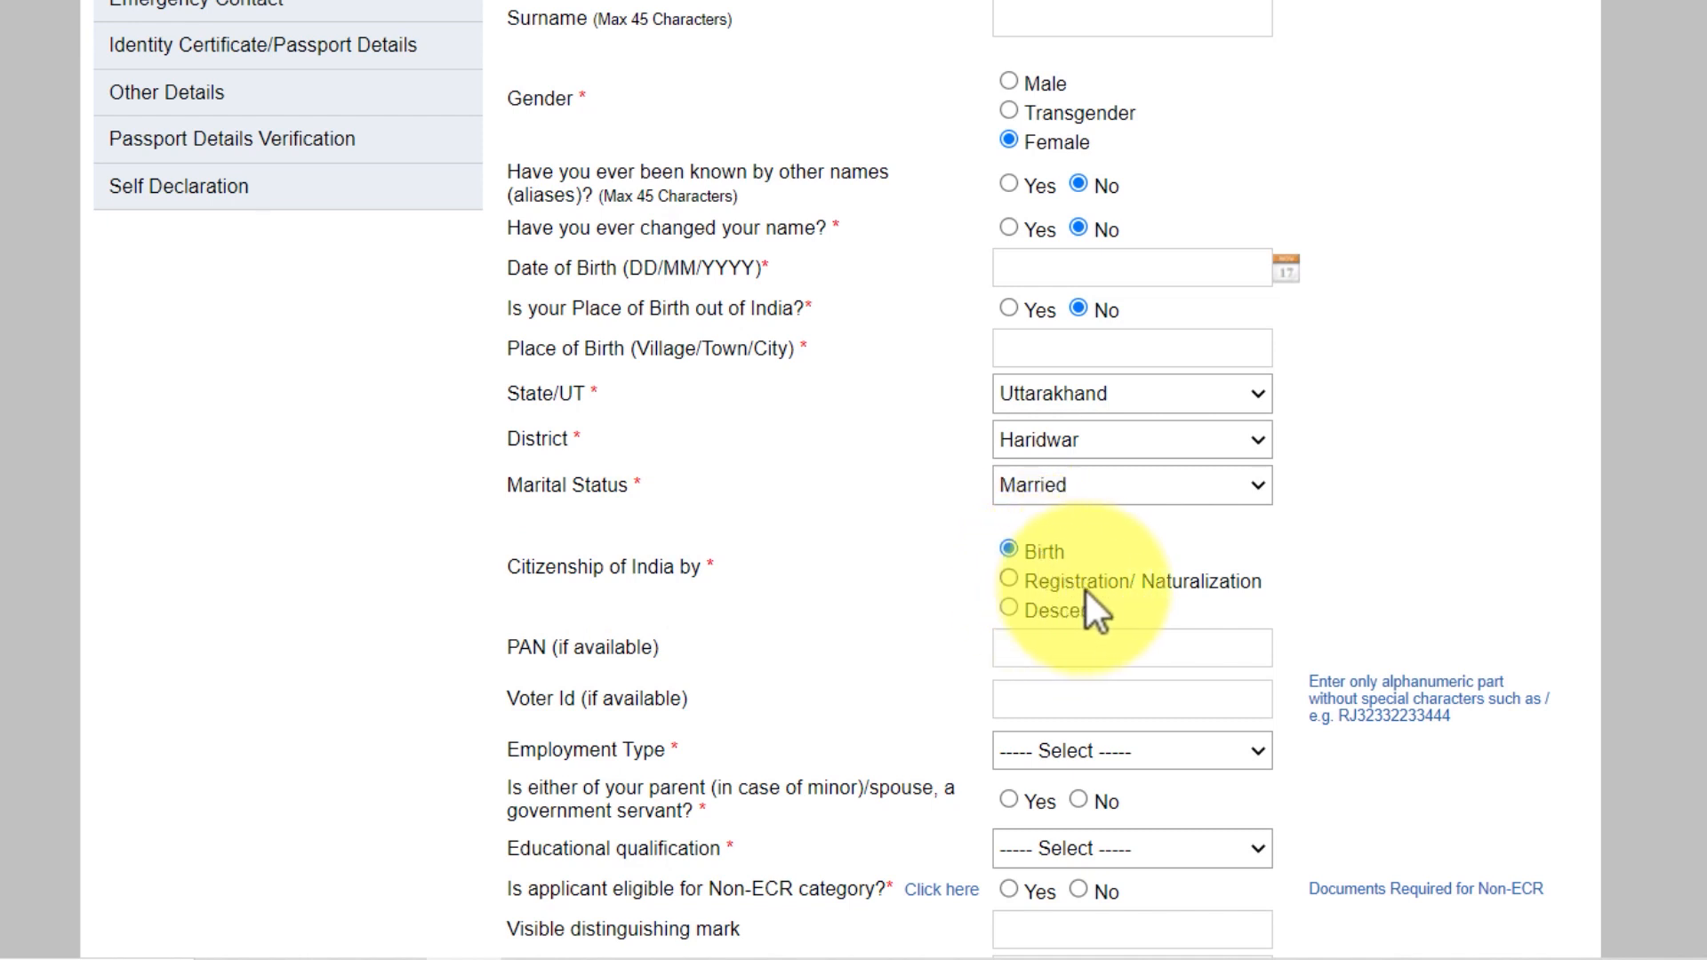
Examine the optional PAN and Voter Id fields in the Applicant Details form.
{"action": "scroll", "coordinate": [1087, 591], "scroll_direction": "down", "scroll_amount": 3}
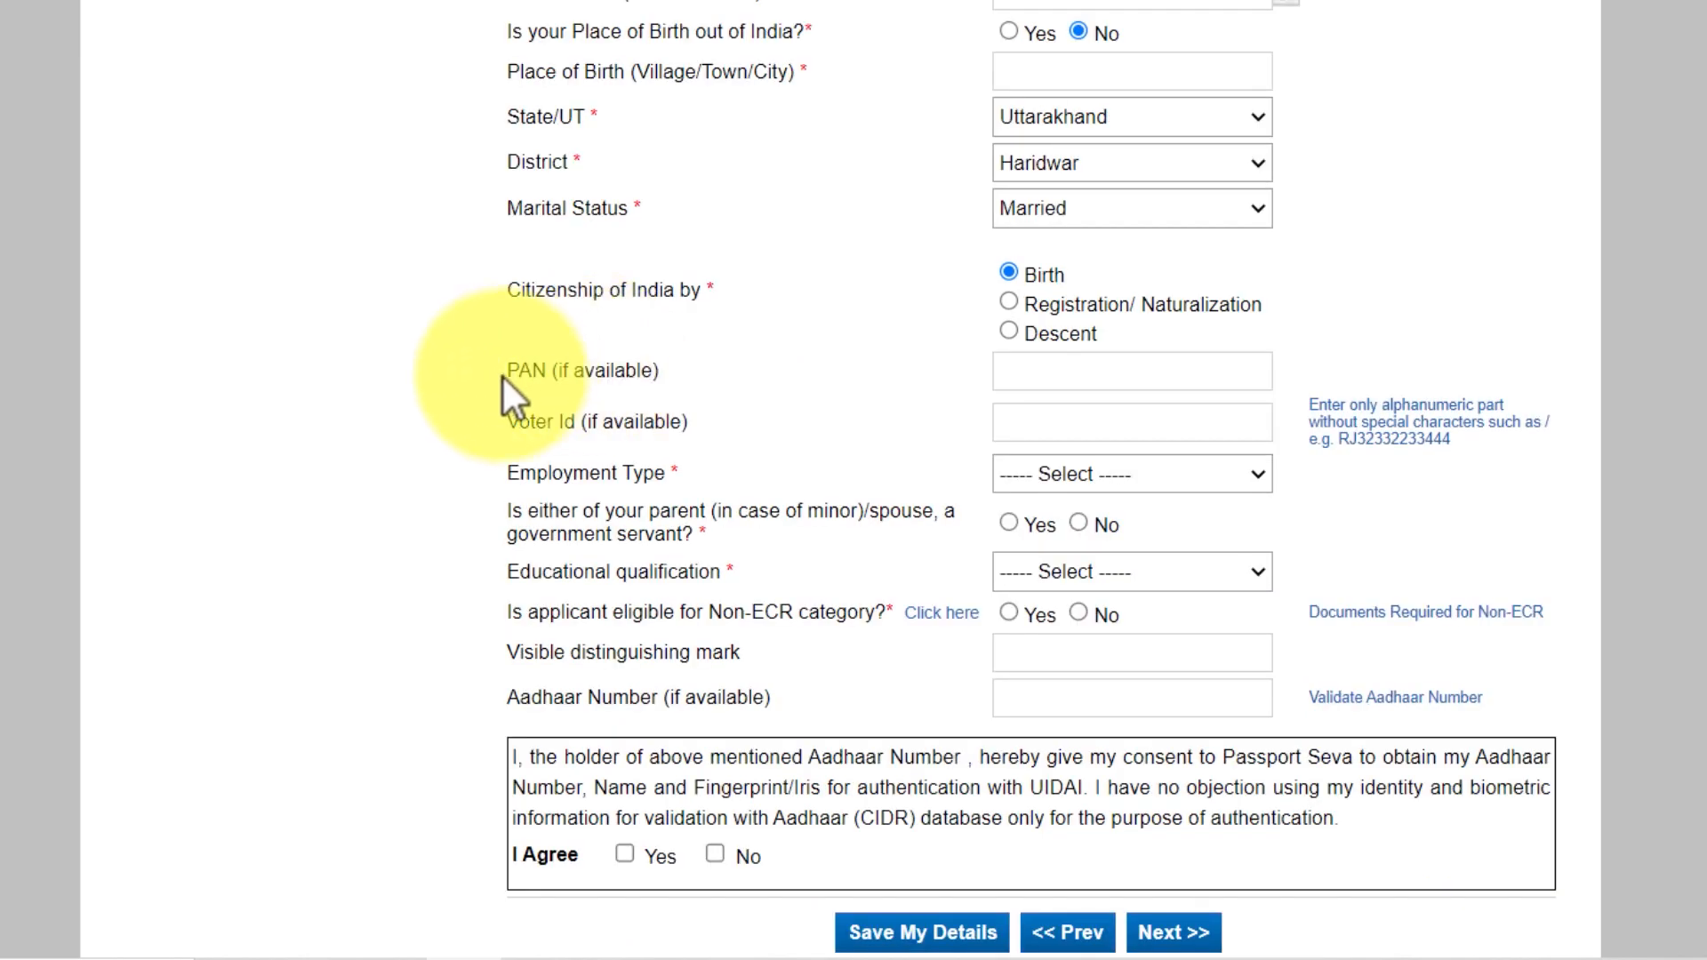
{"action": "left_click_drag", "start_coordinate": [503, 374], "coordinate": [767, 375]}
{"action": "left_click_drag", "start_coordinate": [536, 423], "coordinate": [656, 423]}
{"action": "left_click_drag", "start_coordinate": [505, 369], "coordinate": [702, 414]}
{"action": "left_click", "coordinate": [703, 413]}
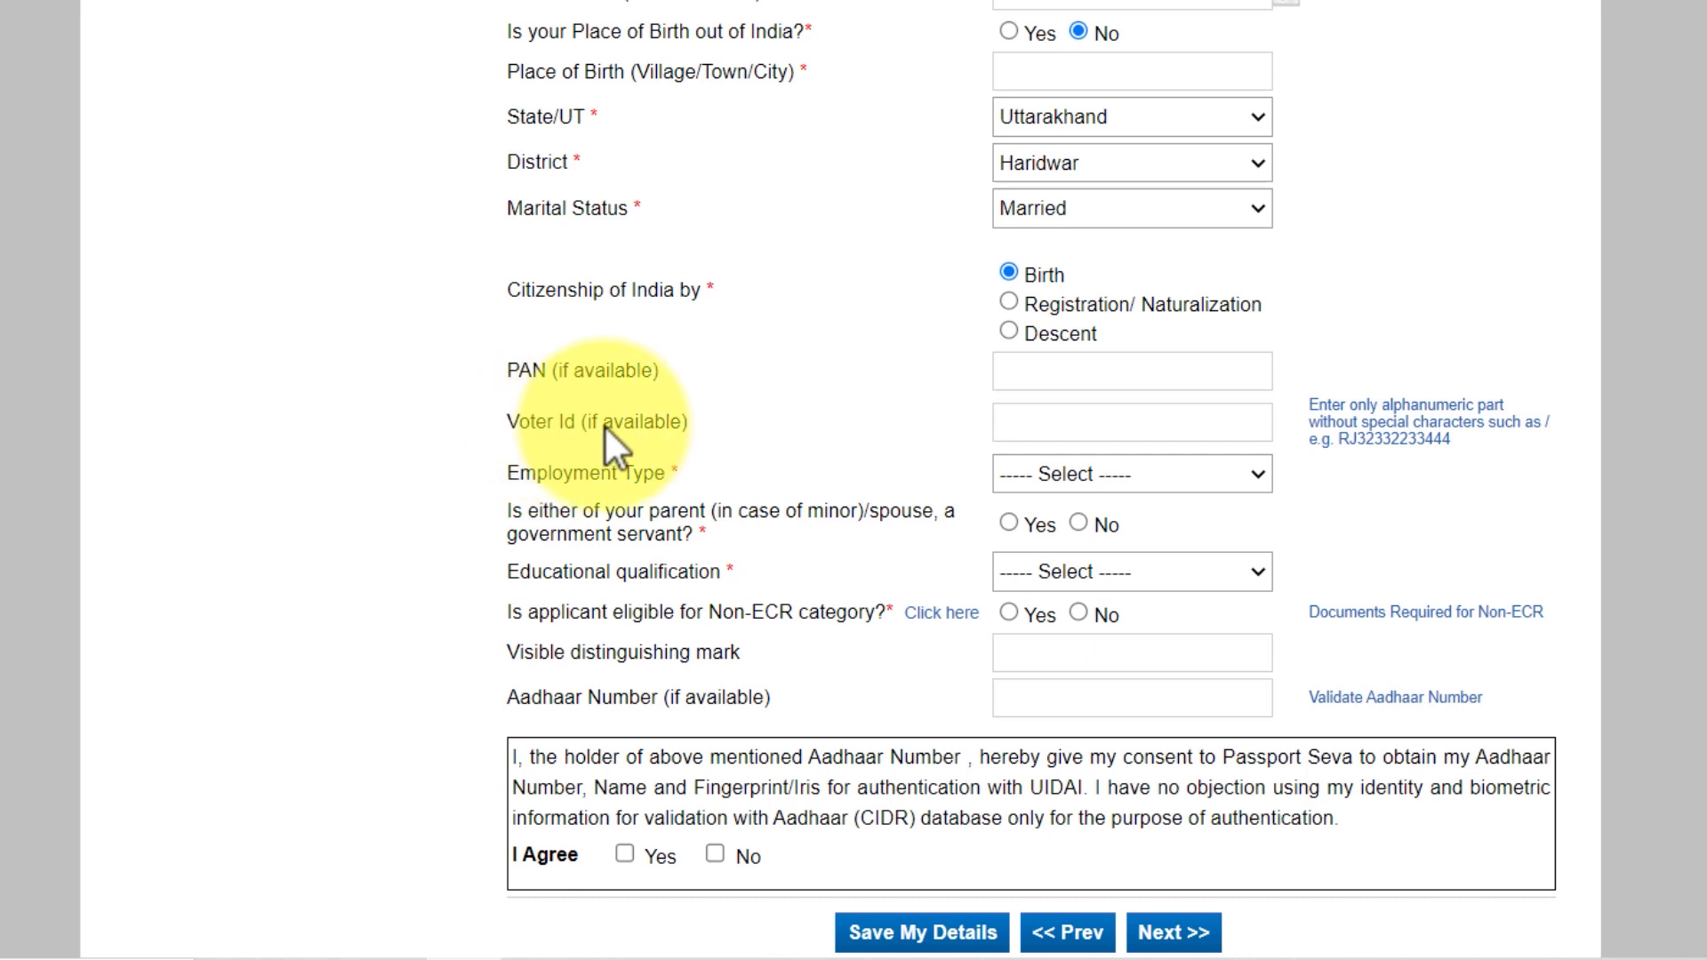
{"action": "left_click_drag", "start_coordinate": [692, 425], "coordinate": [508, 366]}
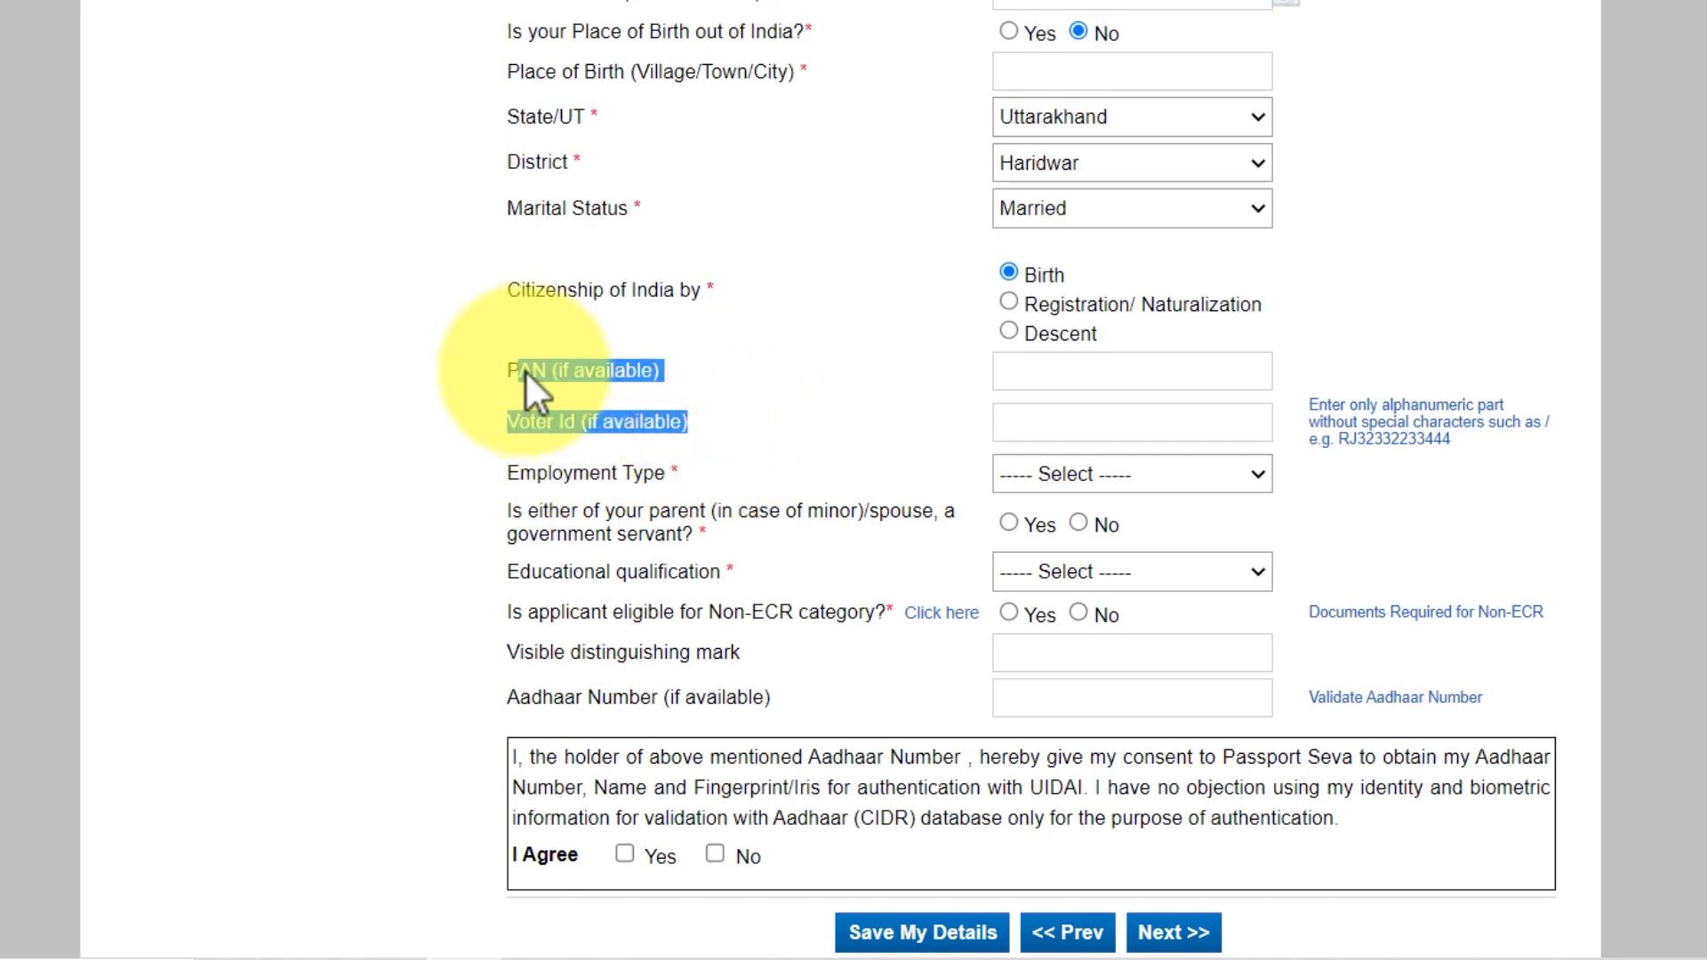
{"action": "left_click", "coordinate": [510, 370]}
{"action": "left_click_drag", "start_coordinate": [707, 421], "coordinate": [524, 364]}
{"action": "left_click", "coordinate": [524, 365]}
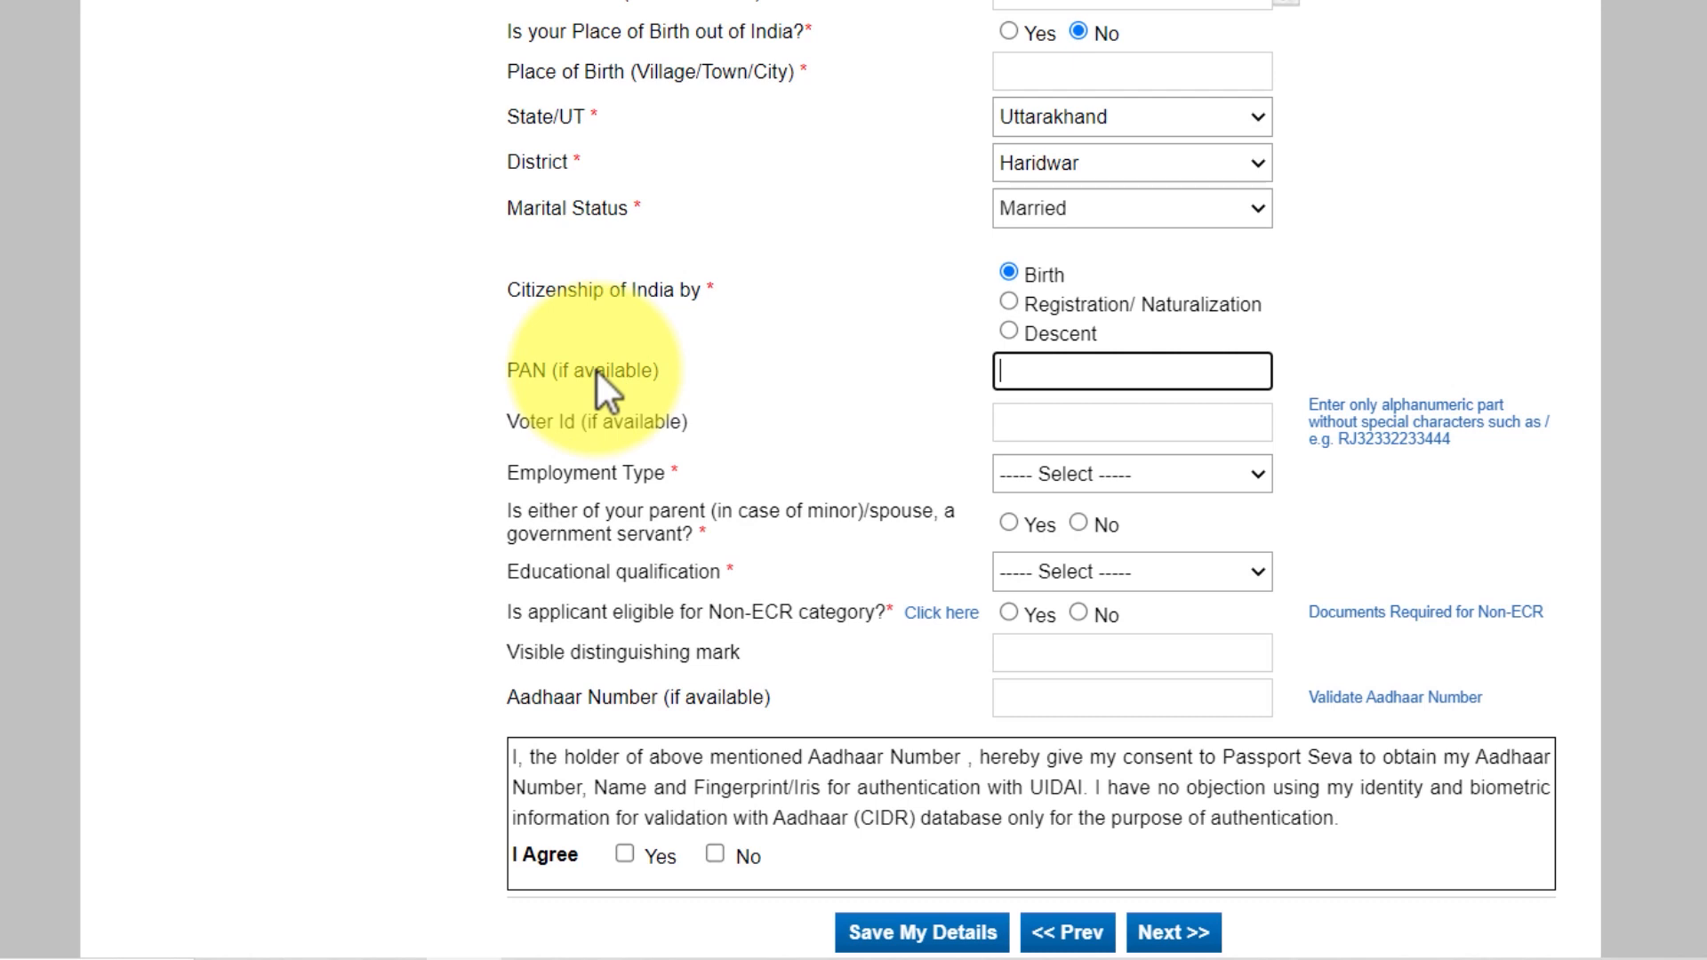
{"action": "left_click_drag", "start_coordinate": [521, 424], "coordinate": [649, 419]}
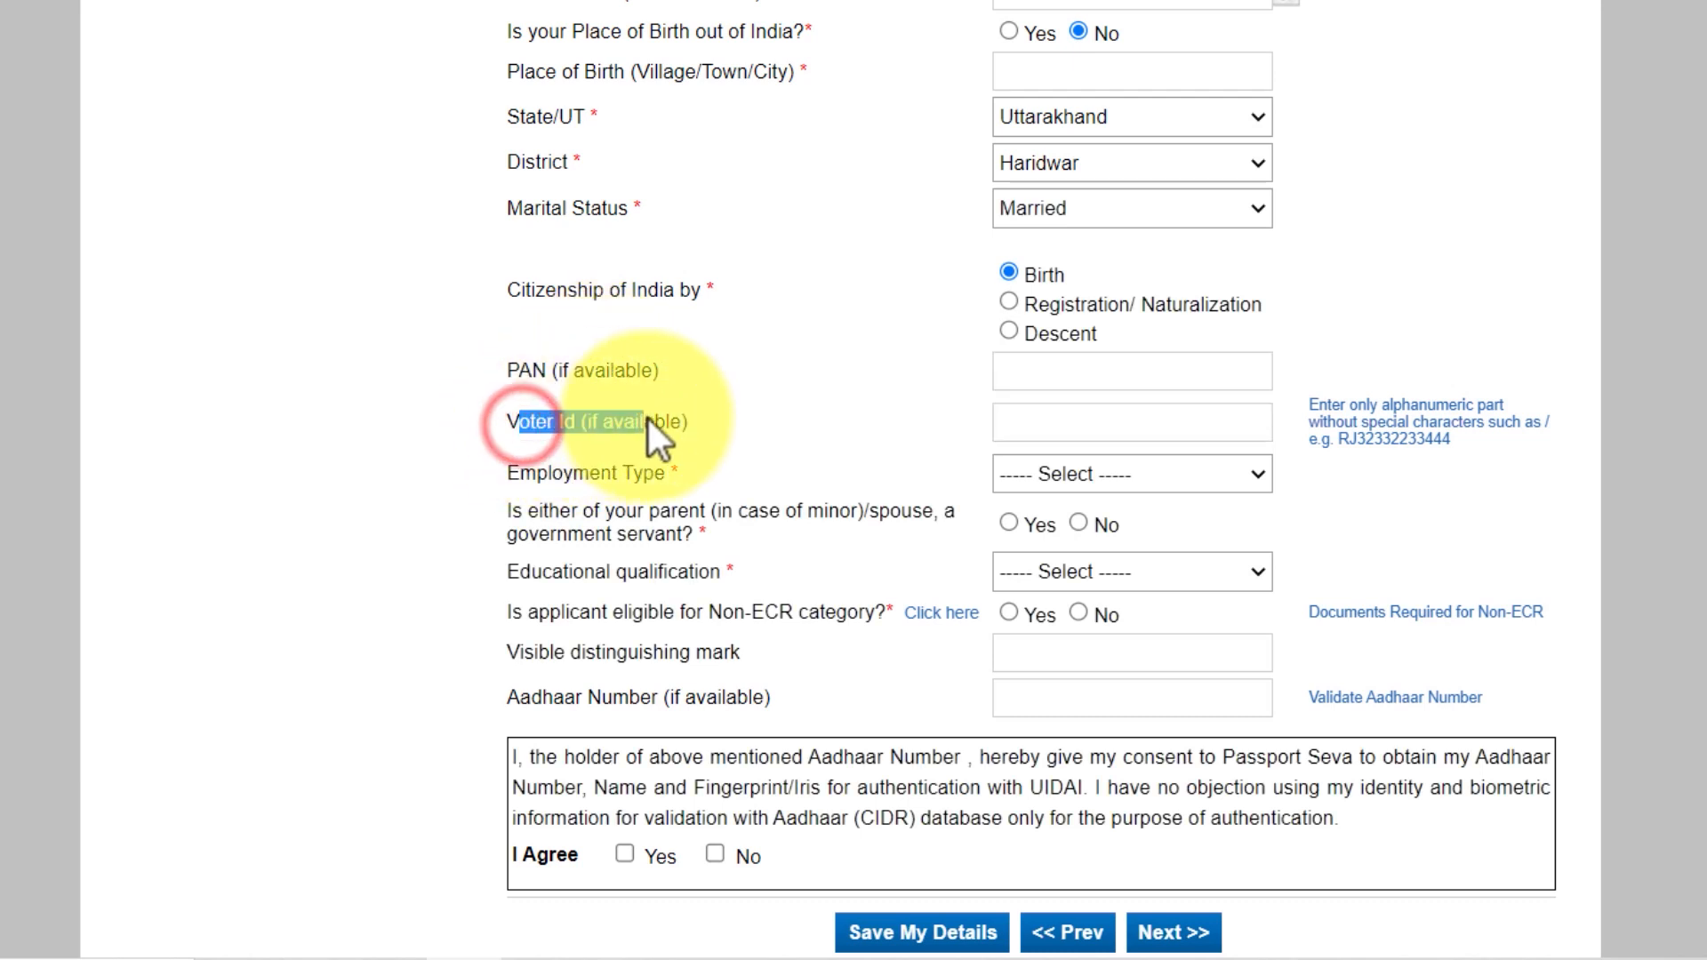
{"action": "left_click", "coordinate": [648, 419]}
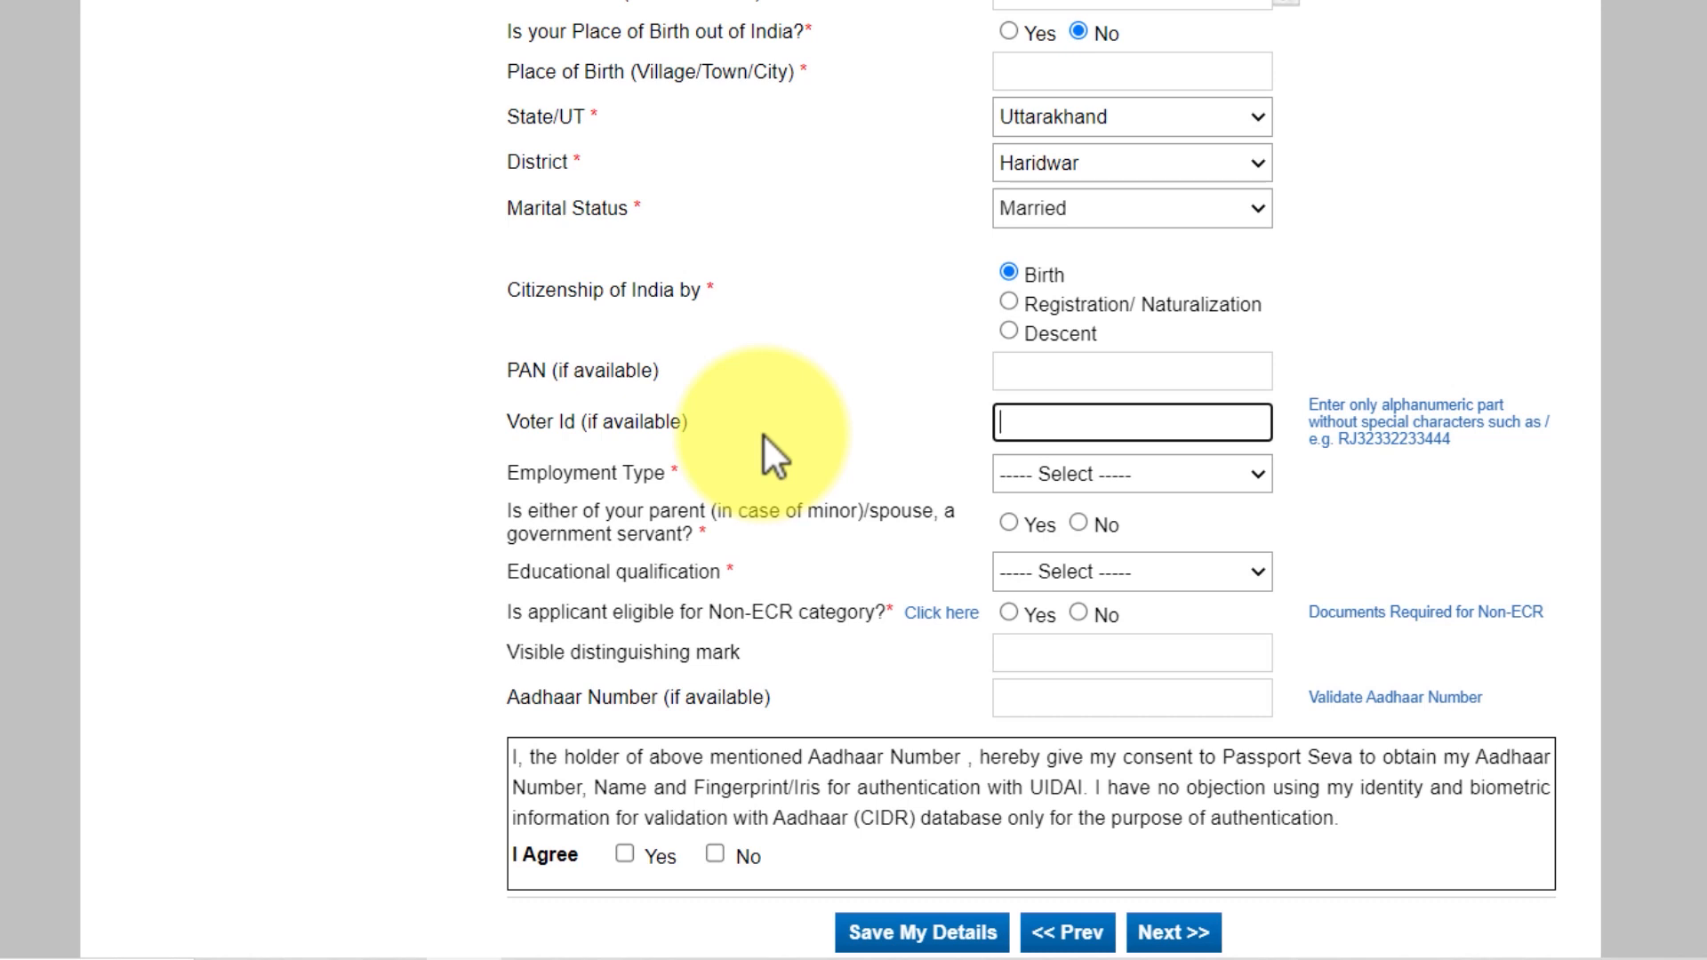
Set the employment type to Others and answer No to a parent or spouse being a government servant.
{"action": "left_click", "coordinate": [557, 476]}
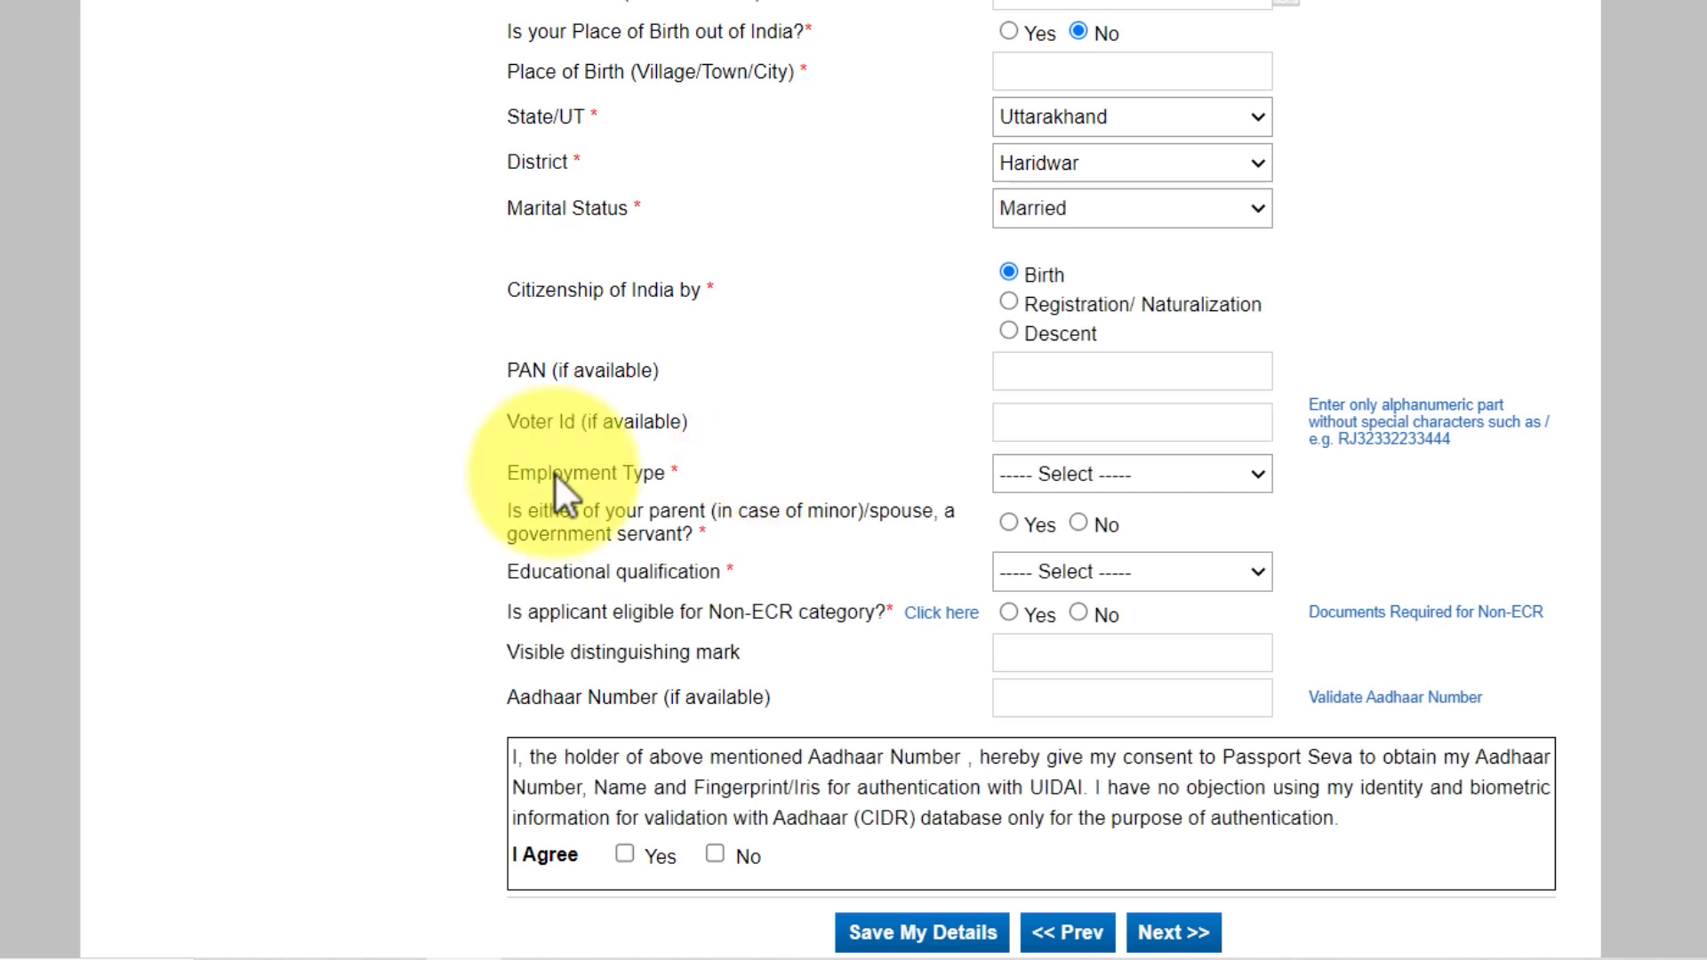
{"action": "left_click", "coordinate": [1064, 482]}
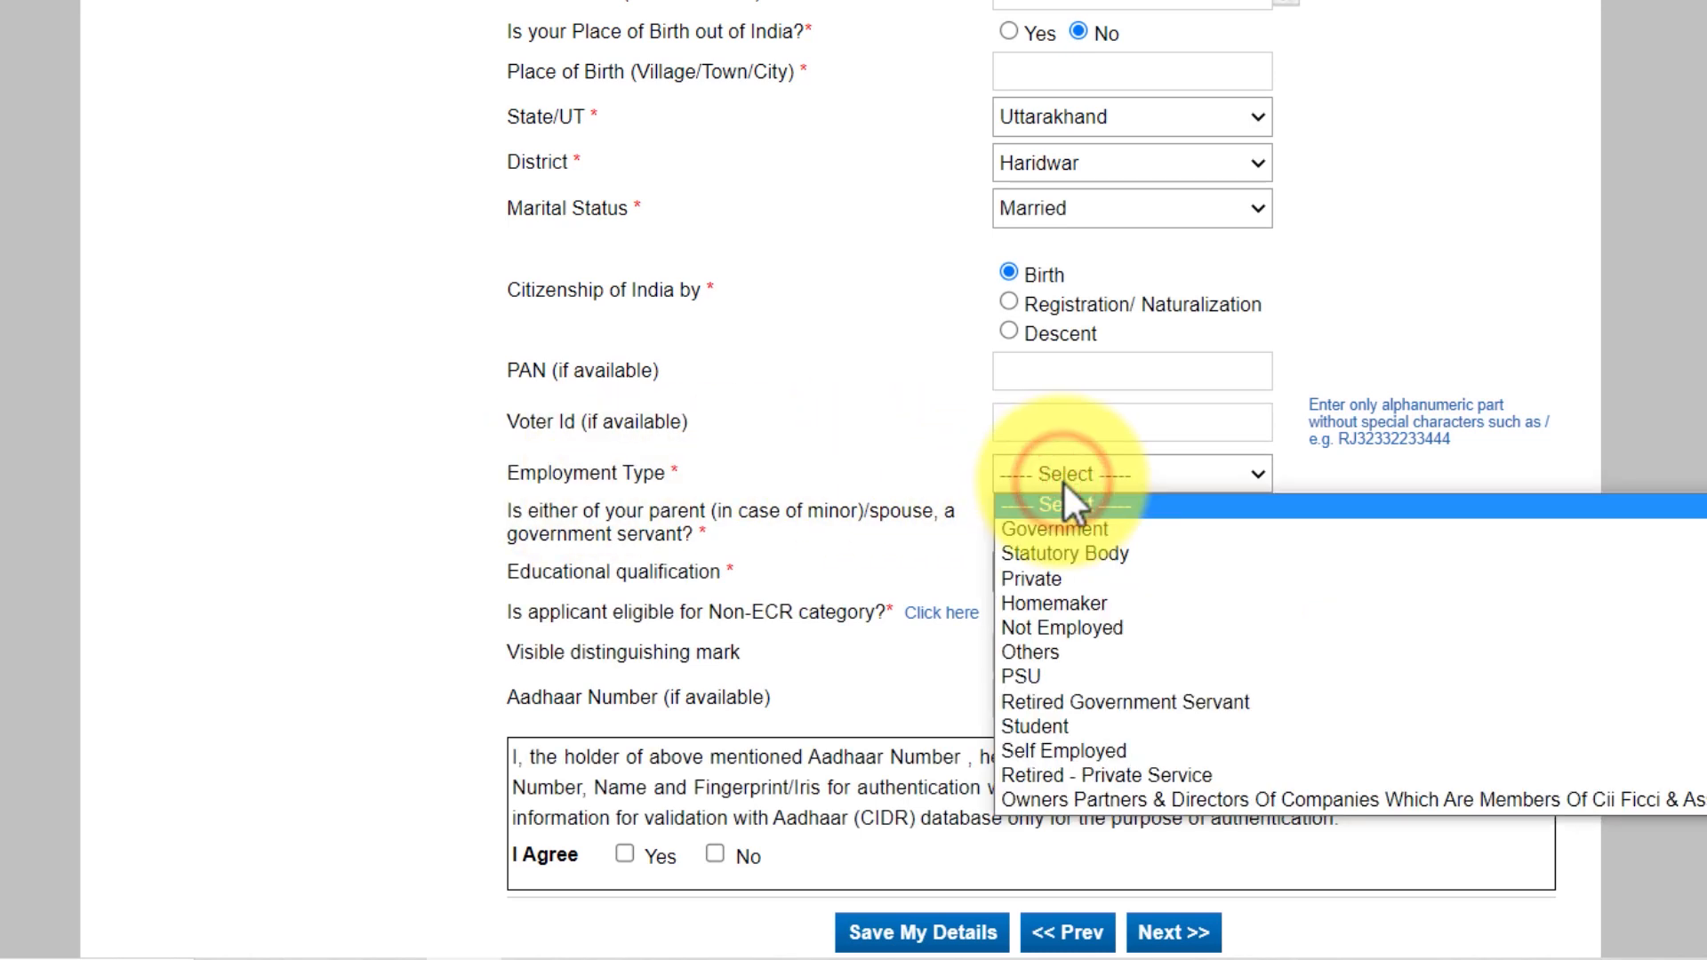
{"action": "left_click", "coordinate": [1032, 653]}
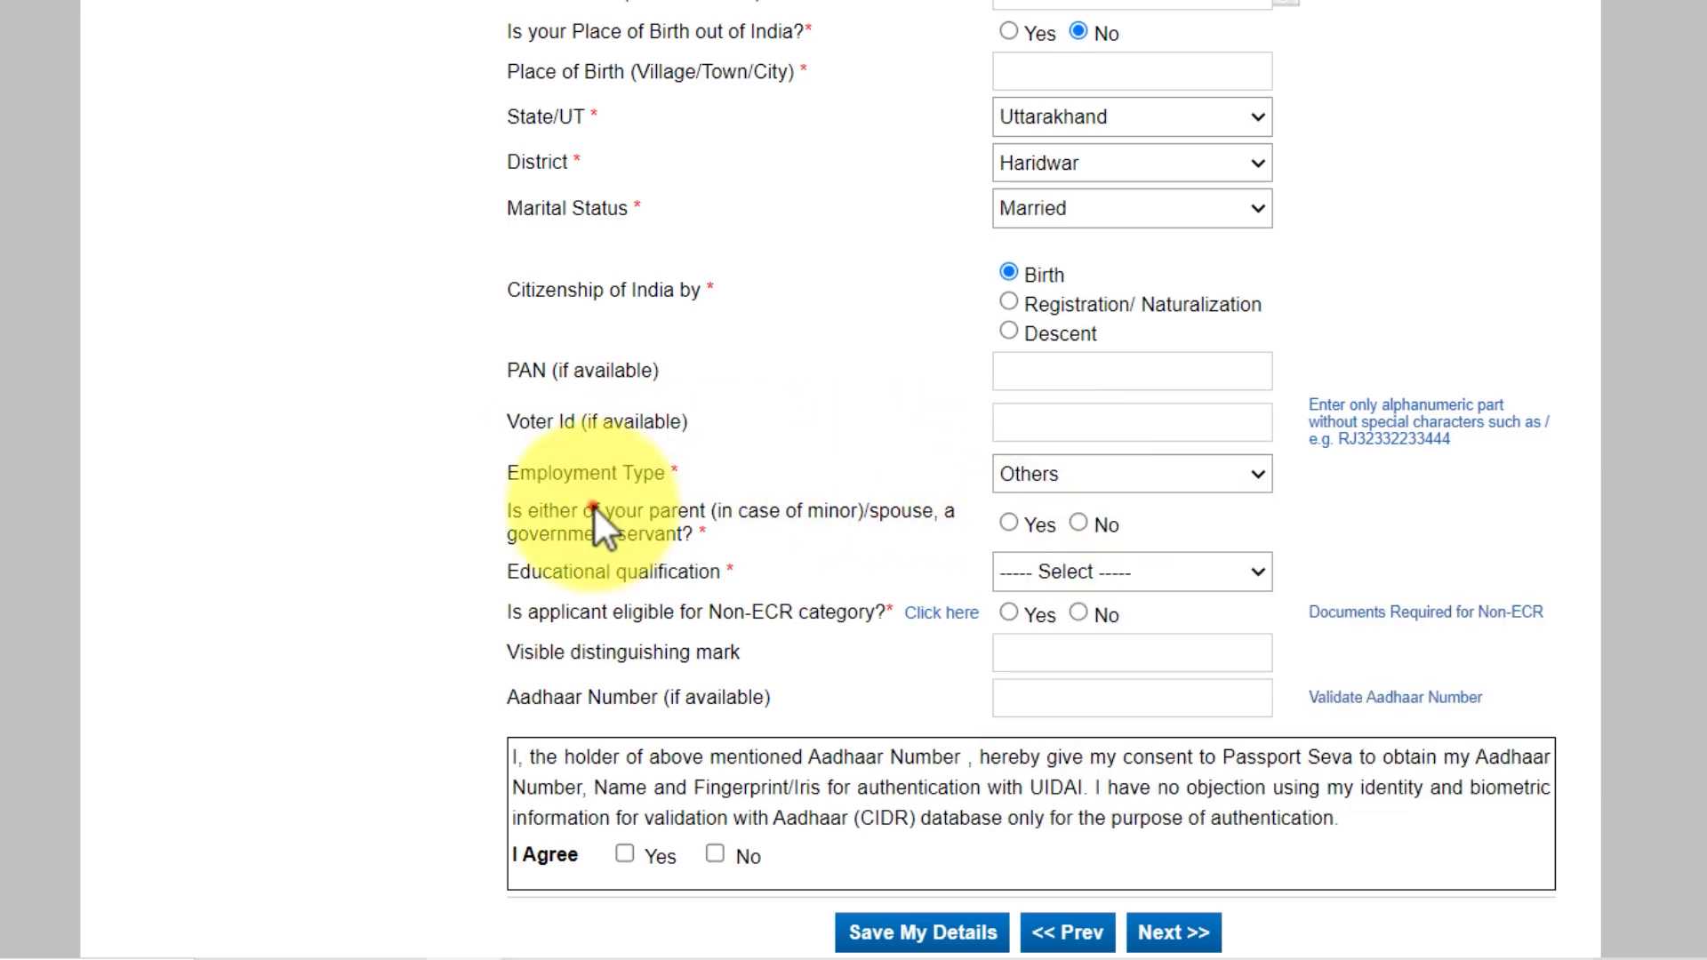
{"action": "left_click_drag", "start_coordinate": [594, 509], "coordinate": [685, 537]}
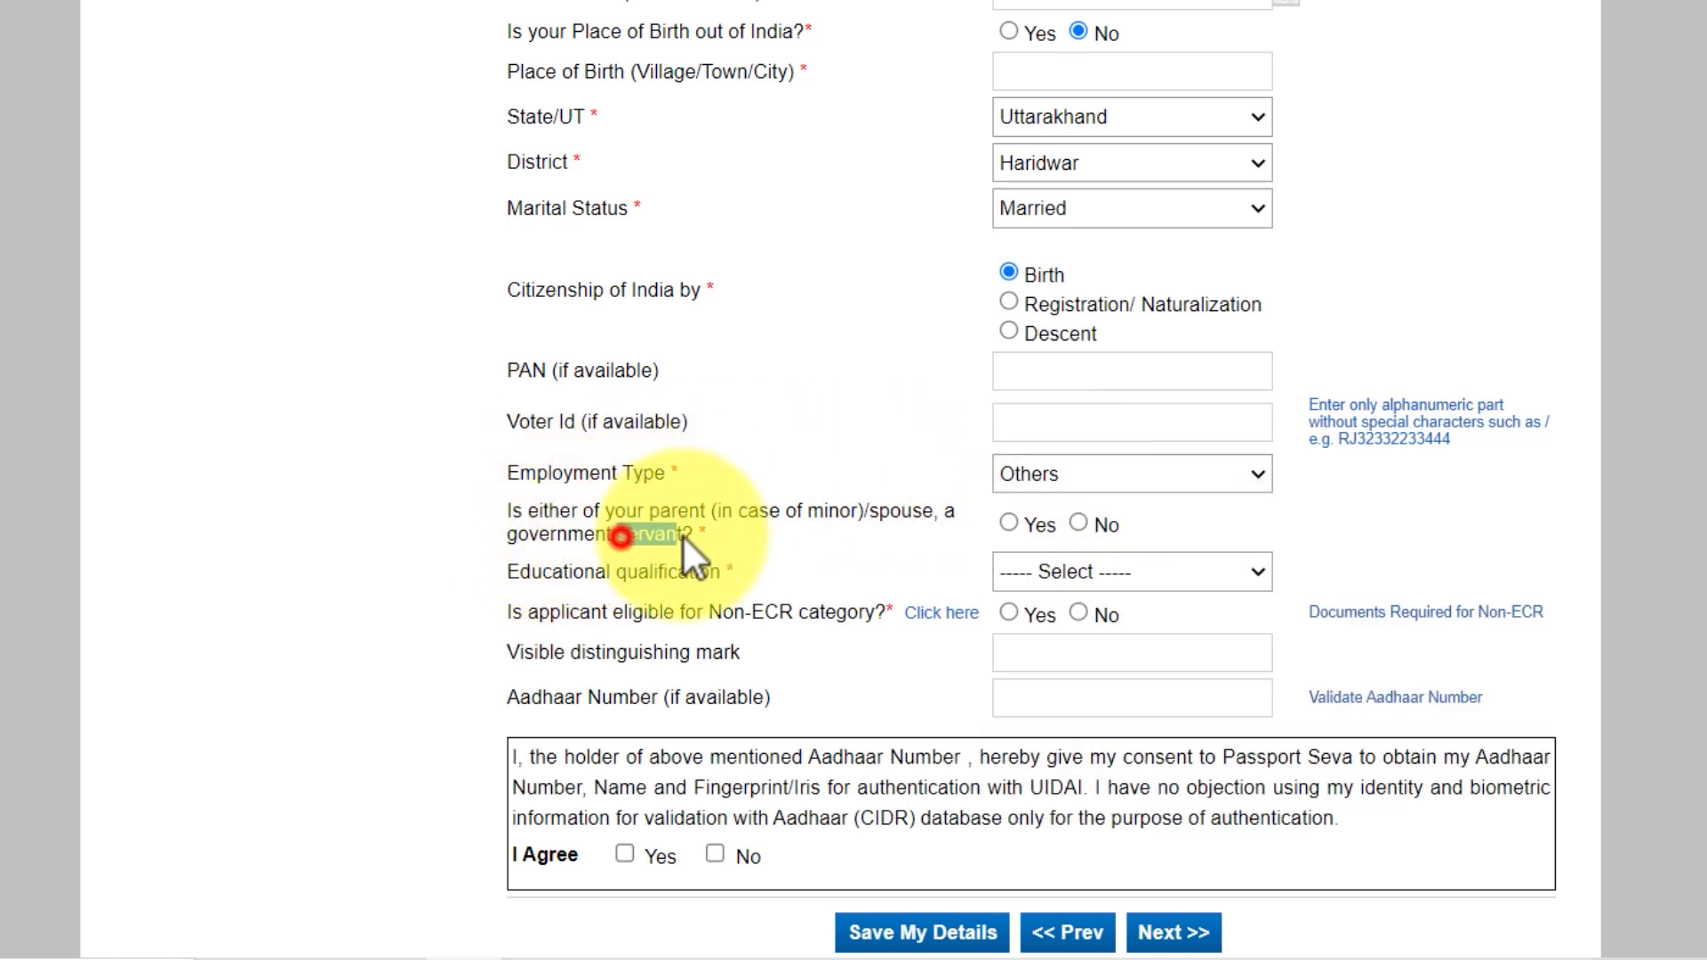
{"action": "left_click", "coordinate": [1079, 524]}
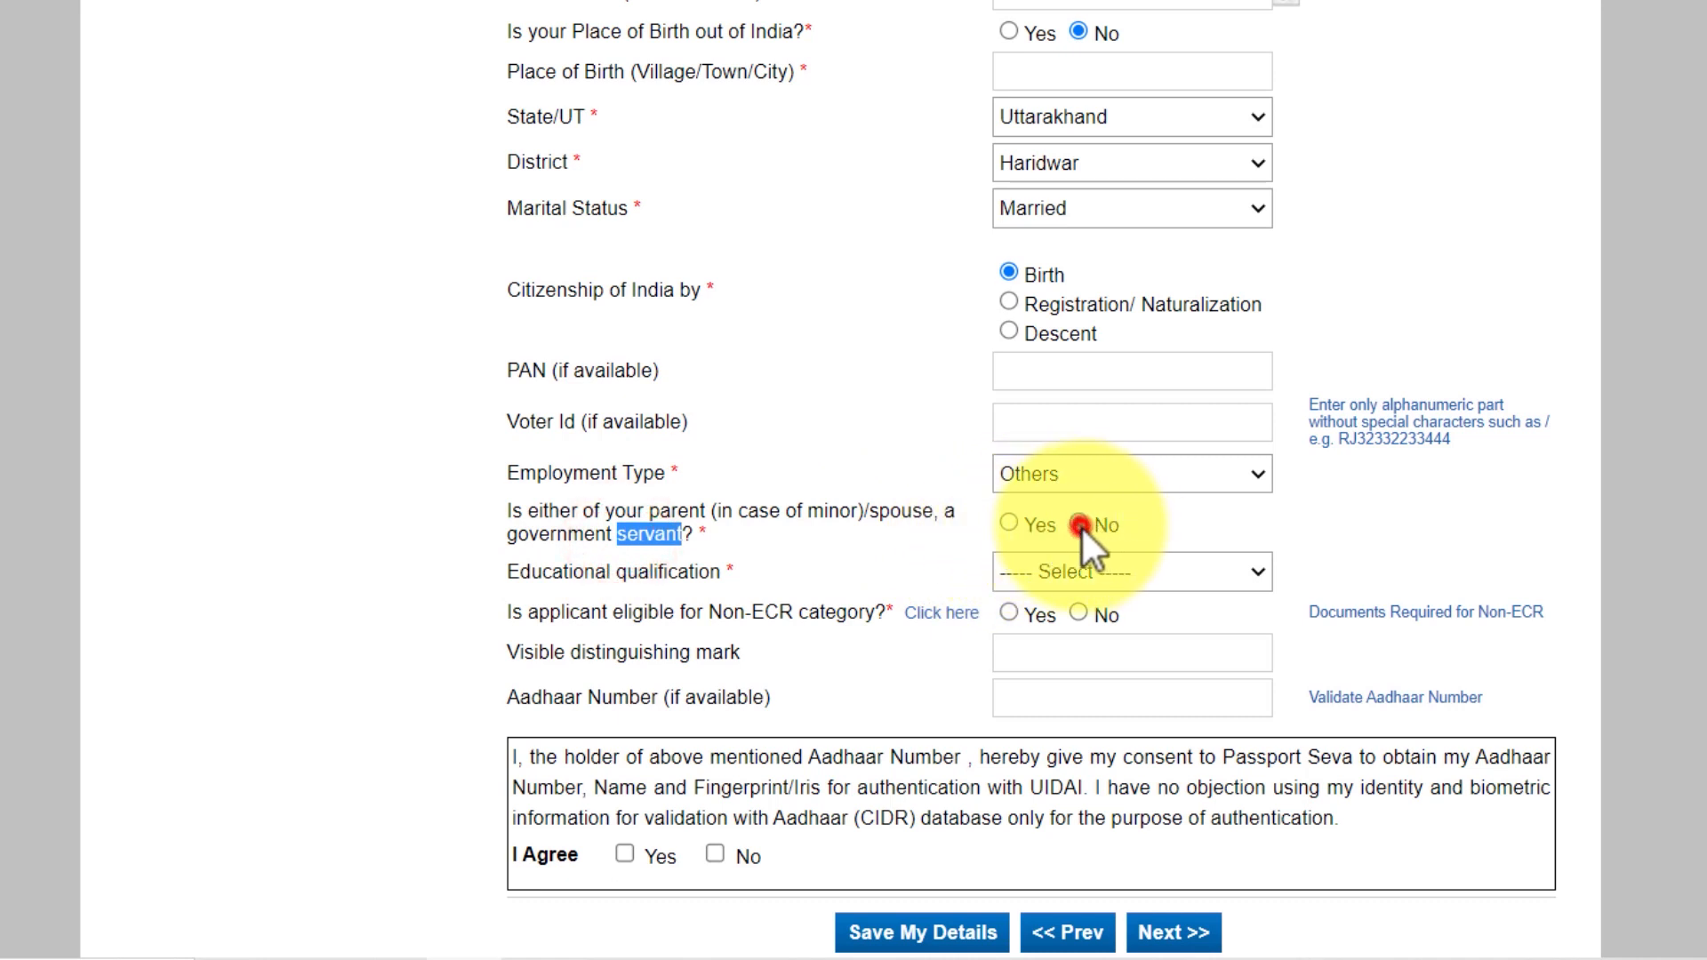
Set the educational qualification to 7th Pass Or Less and answer No to Non-ECR category eligibility.
{"action": "left_click_drag", "start_coordinate": [532, 571], "coordinate": [691, 571]}
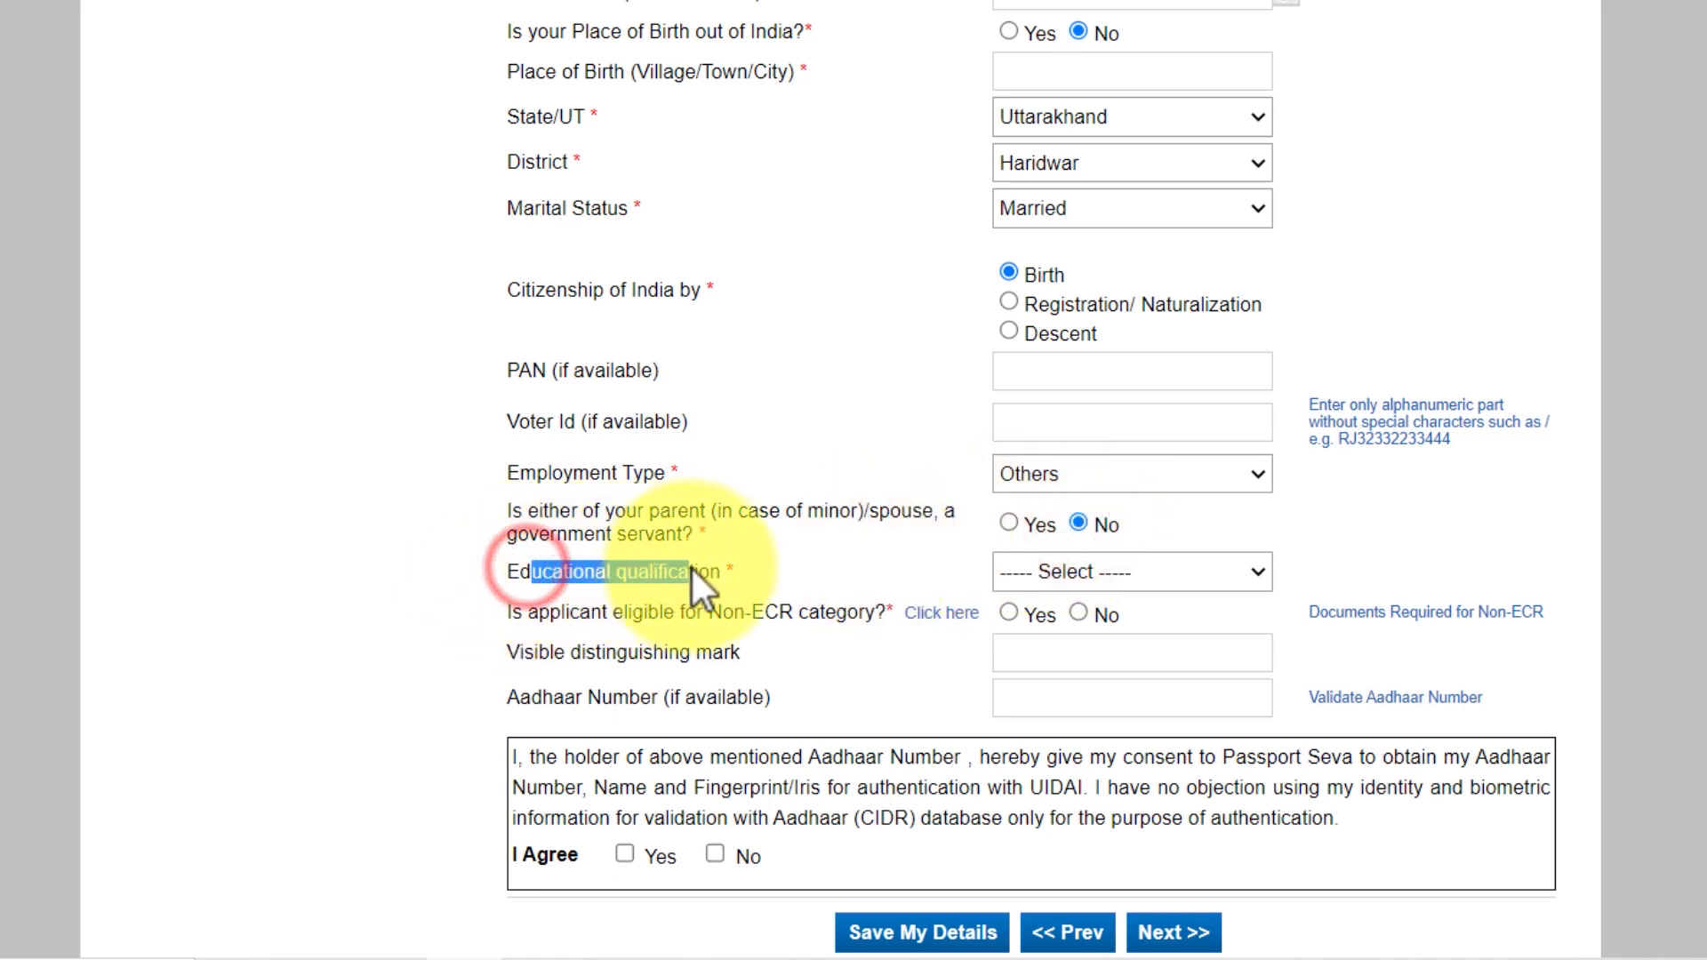
{"action": "left_click", "coordinate": [691, 569]}
{"action": "left_click", "coordinate": [1045, 565]}
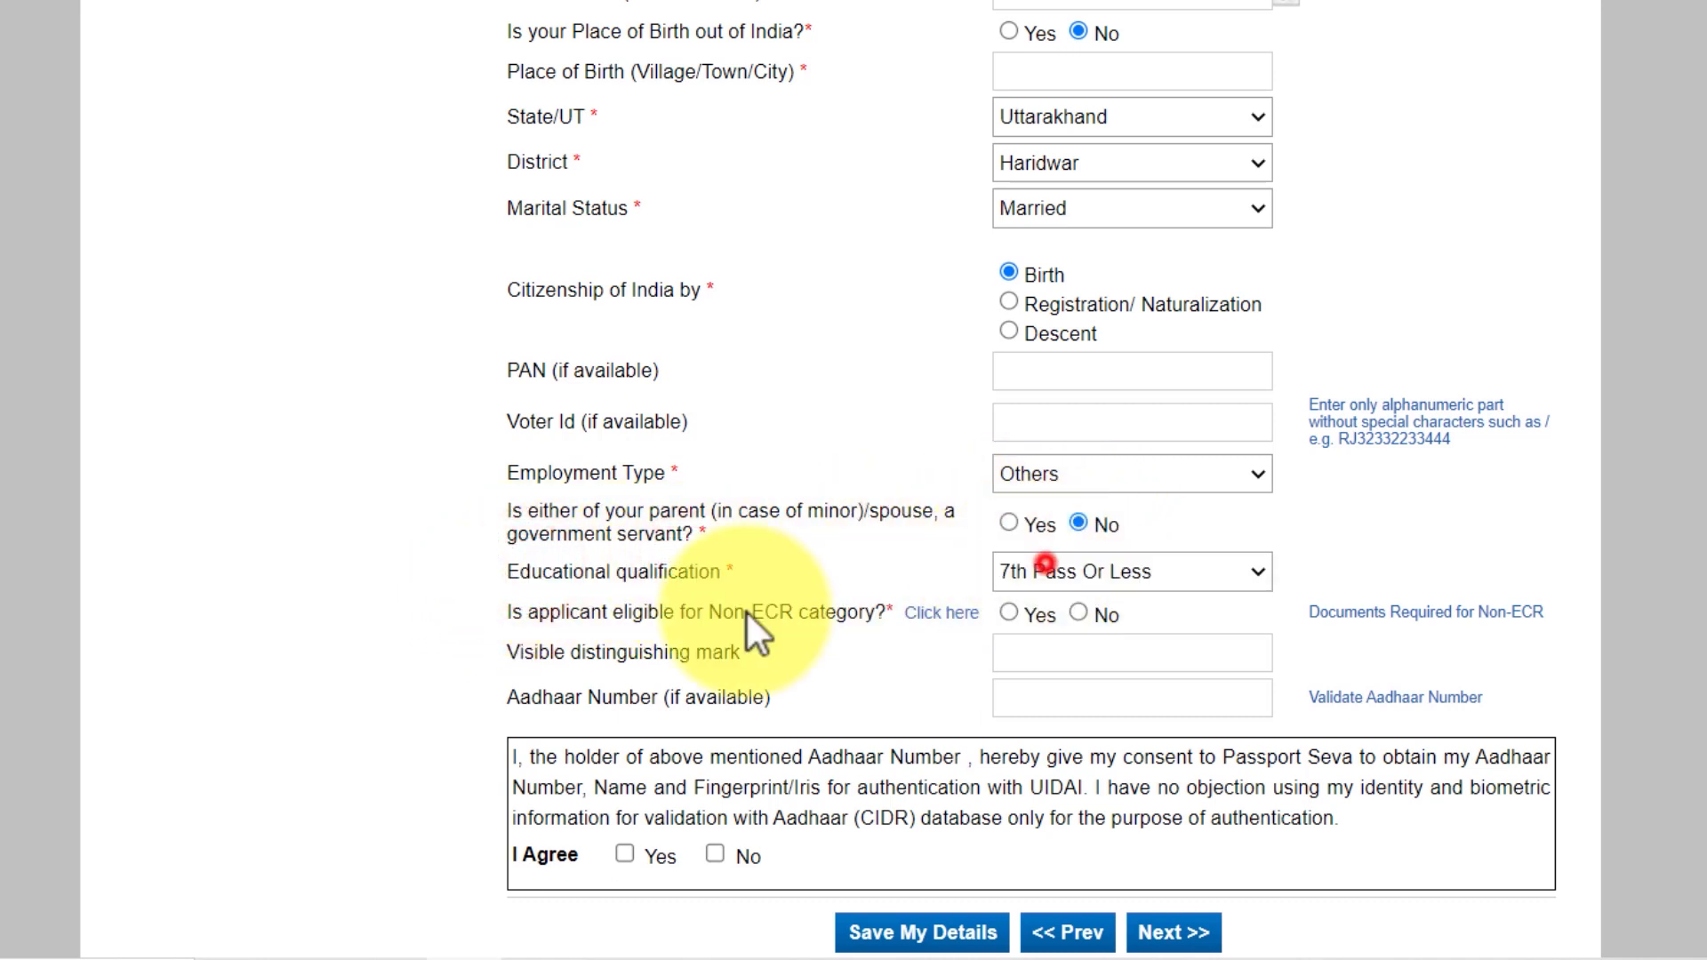
{"action": "left_click_drag", "start_coordinate": [728, 612], "coordinate": [871, 612]}
{"action": "left_click", "coordinate": [872, 612]}
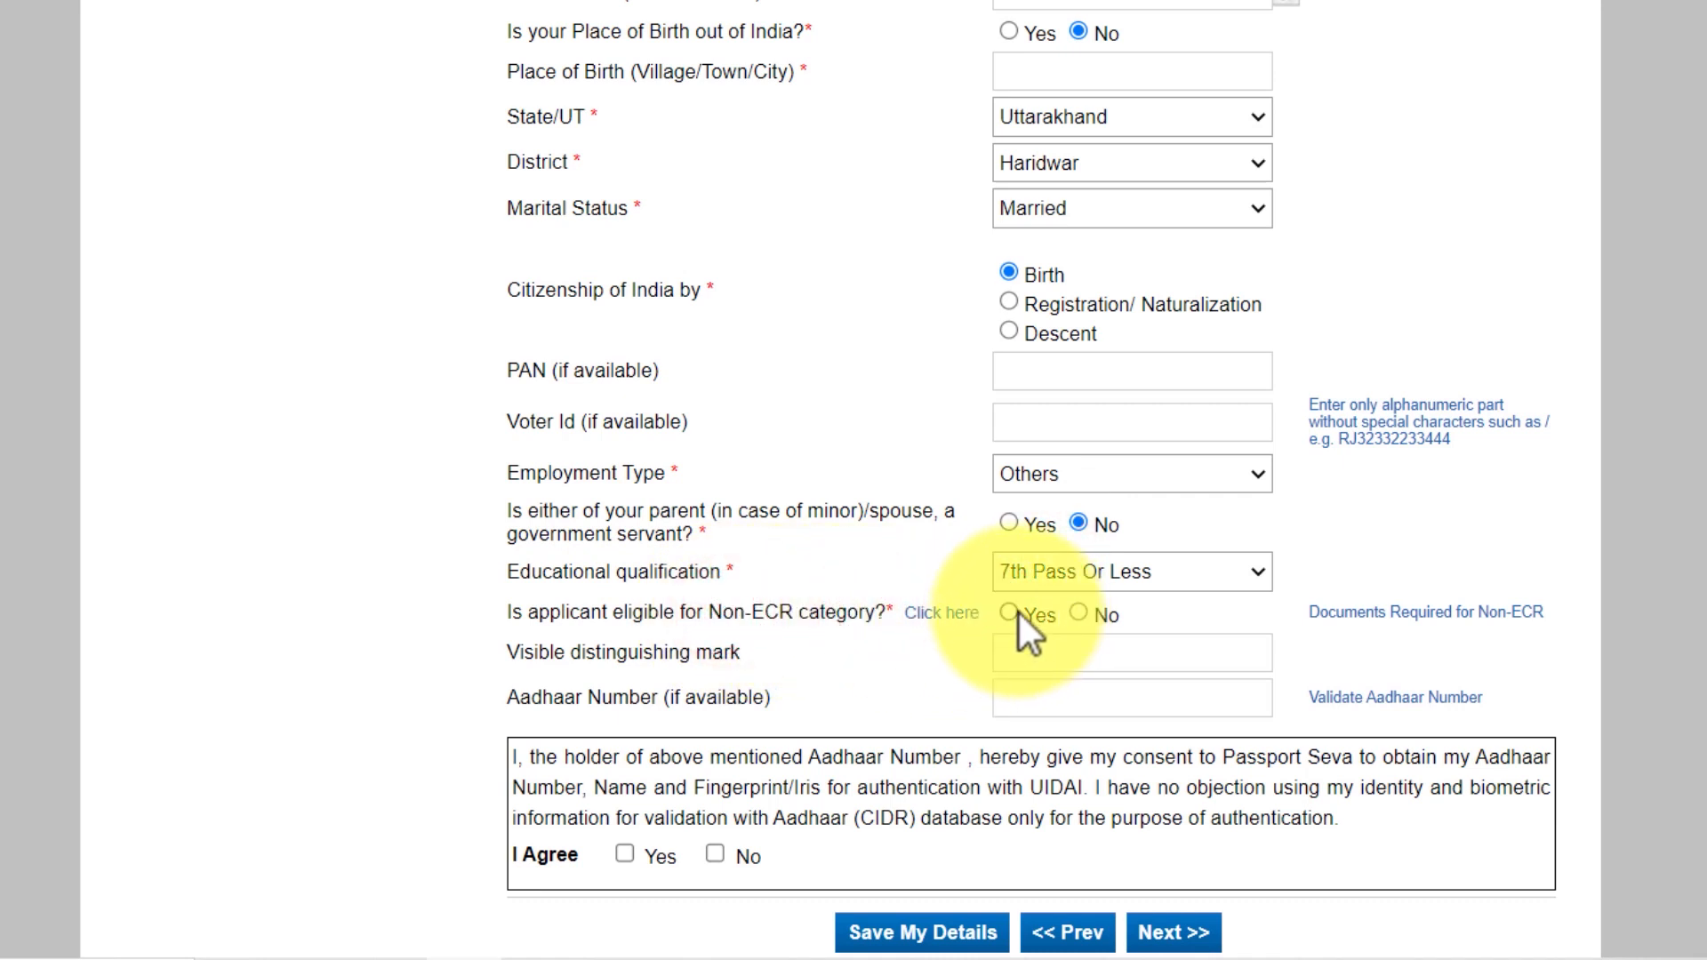
{"action": "left_click", "coordinate": [1076, 615]}
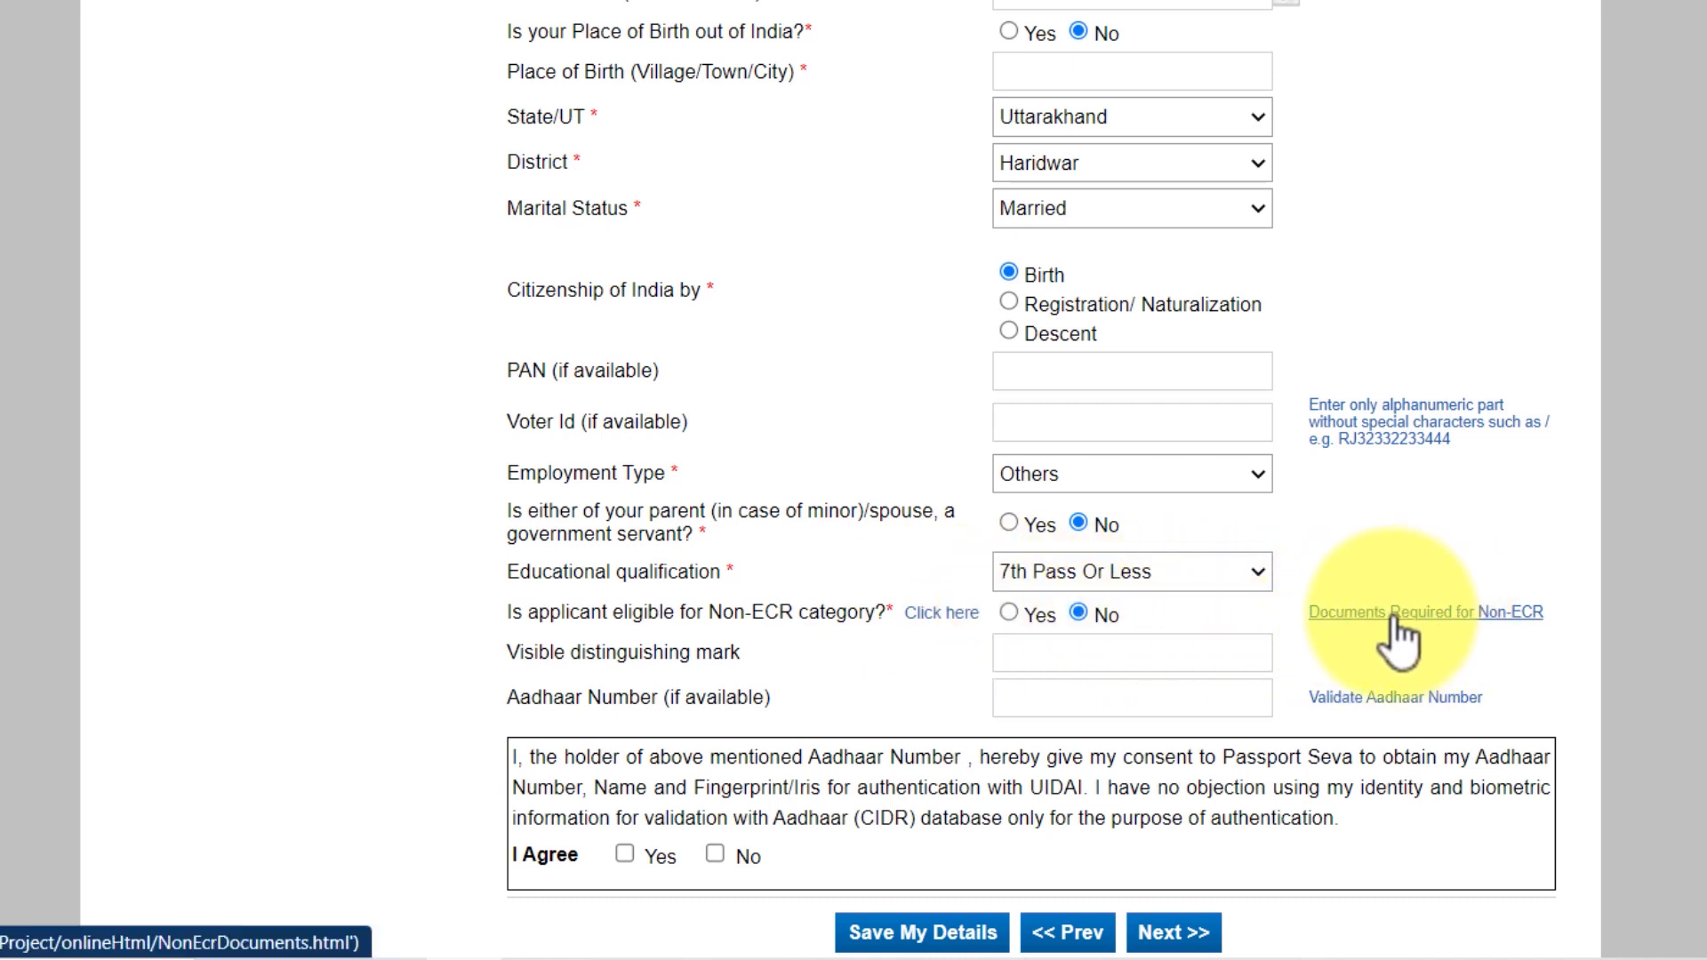
Review the list of documents required for Non-ECR and the available educational qualification options.
{"action": "left_click", "coordinate": [1442, 615]}
{"action": "scroll", "coordinate": [587, 178], "scroll_direction": "down", "scroll_amount": 10}
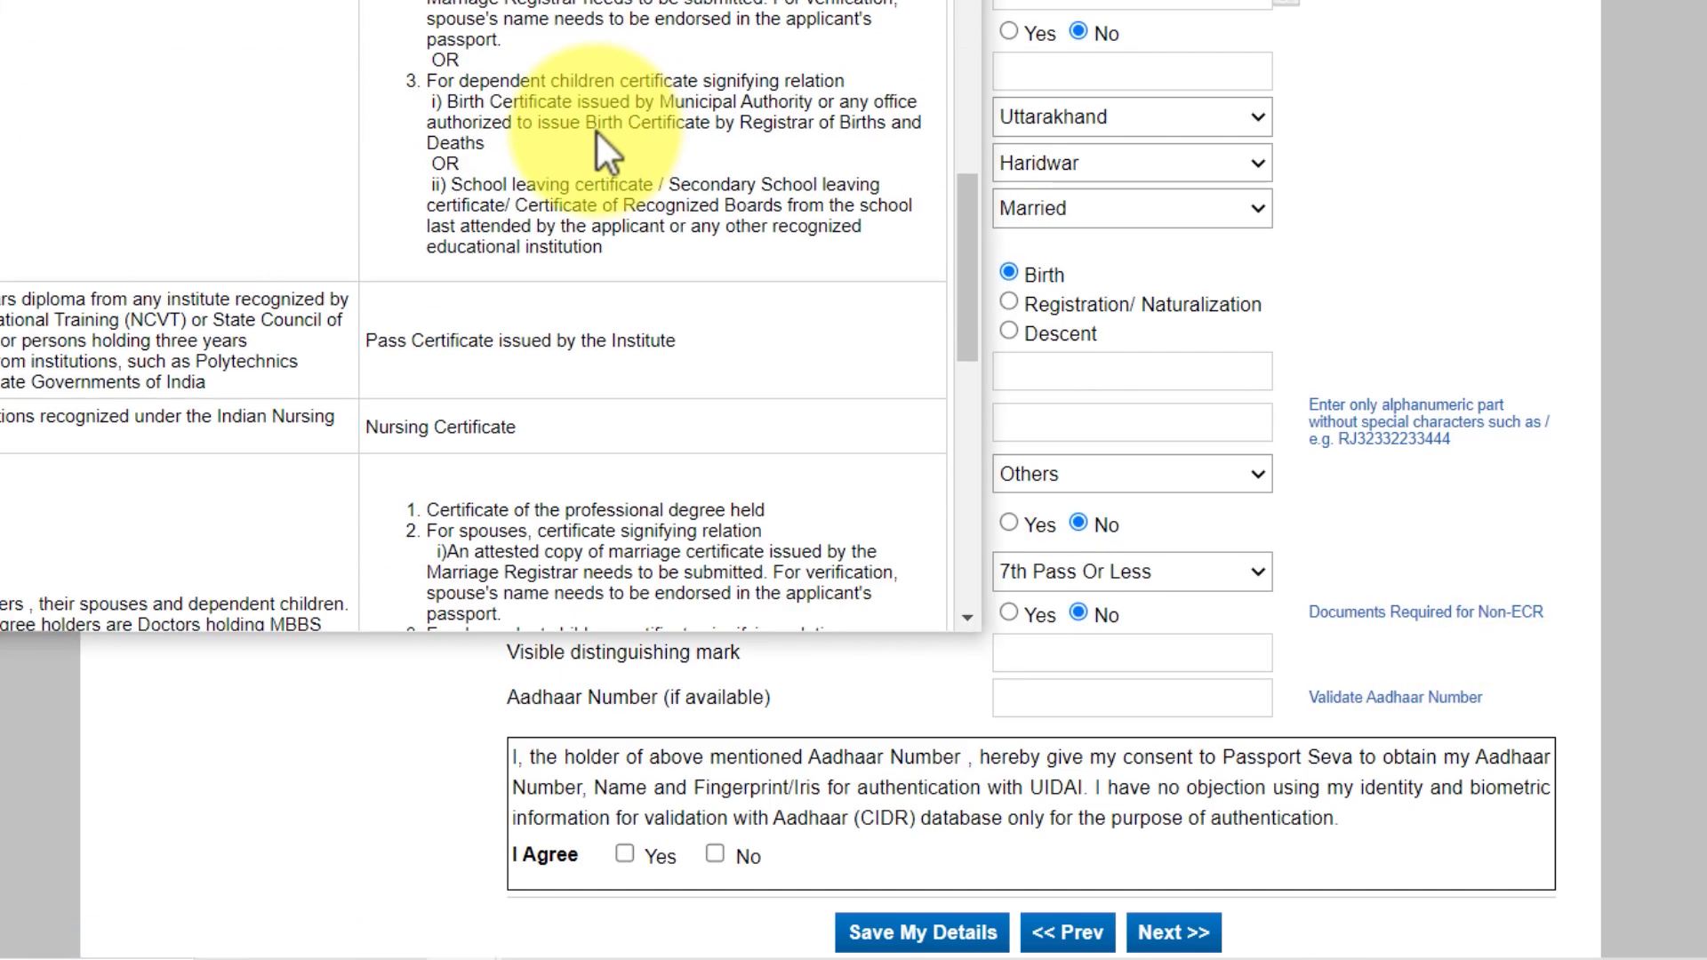
{"action": "scroll", "coordinate": [603, 203], "scroll_direction": "up", "scroll_amount": 10}
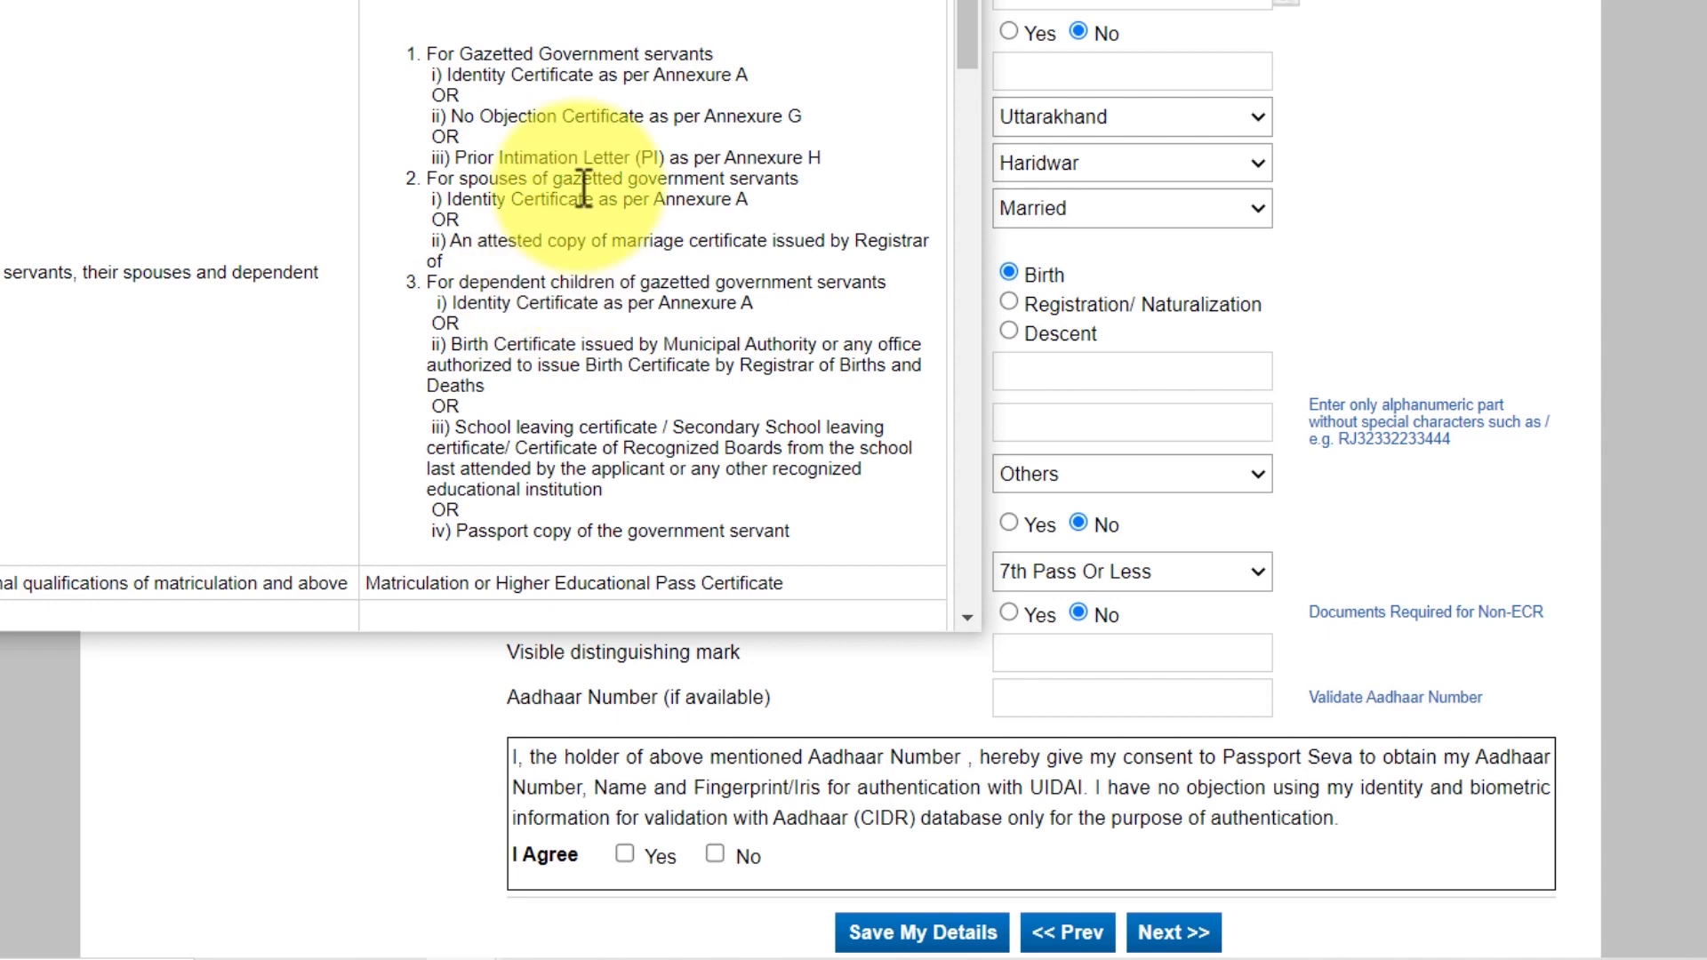
{"action": "left_click", "coordinate": [1074, 572]}
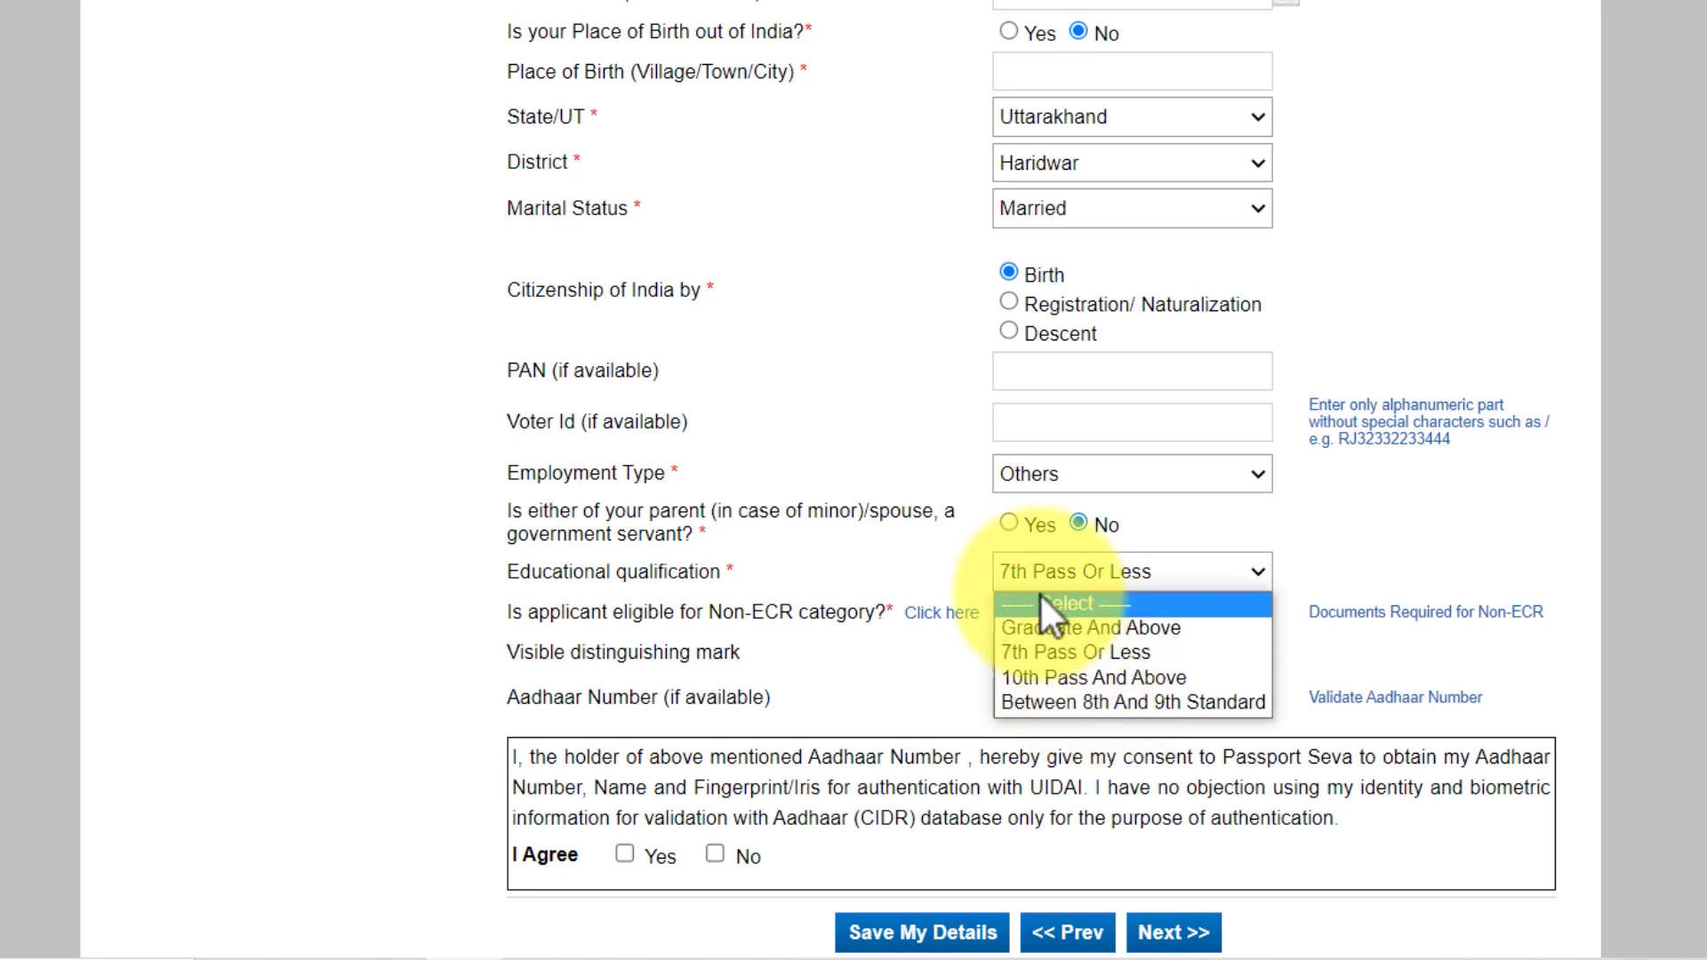
{"action": "left_click", "coordinate": [950, 562]}
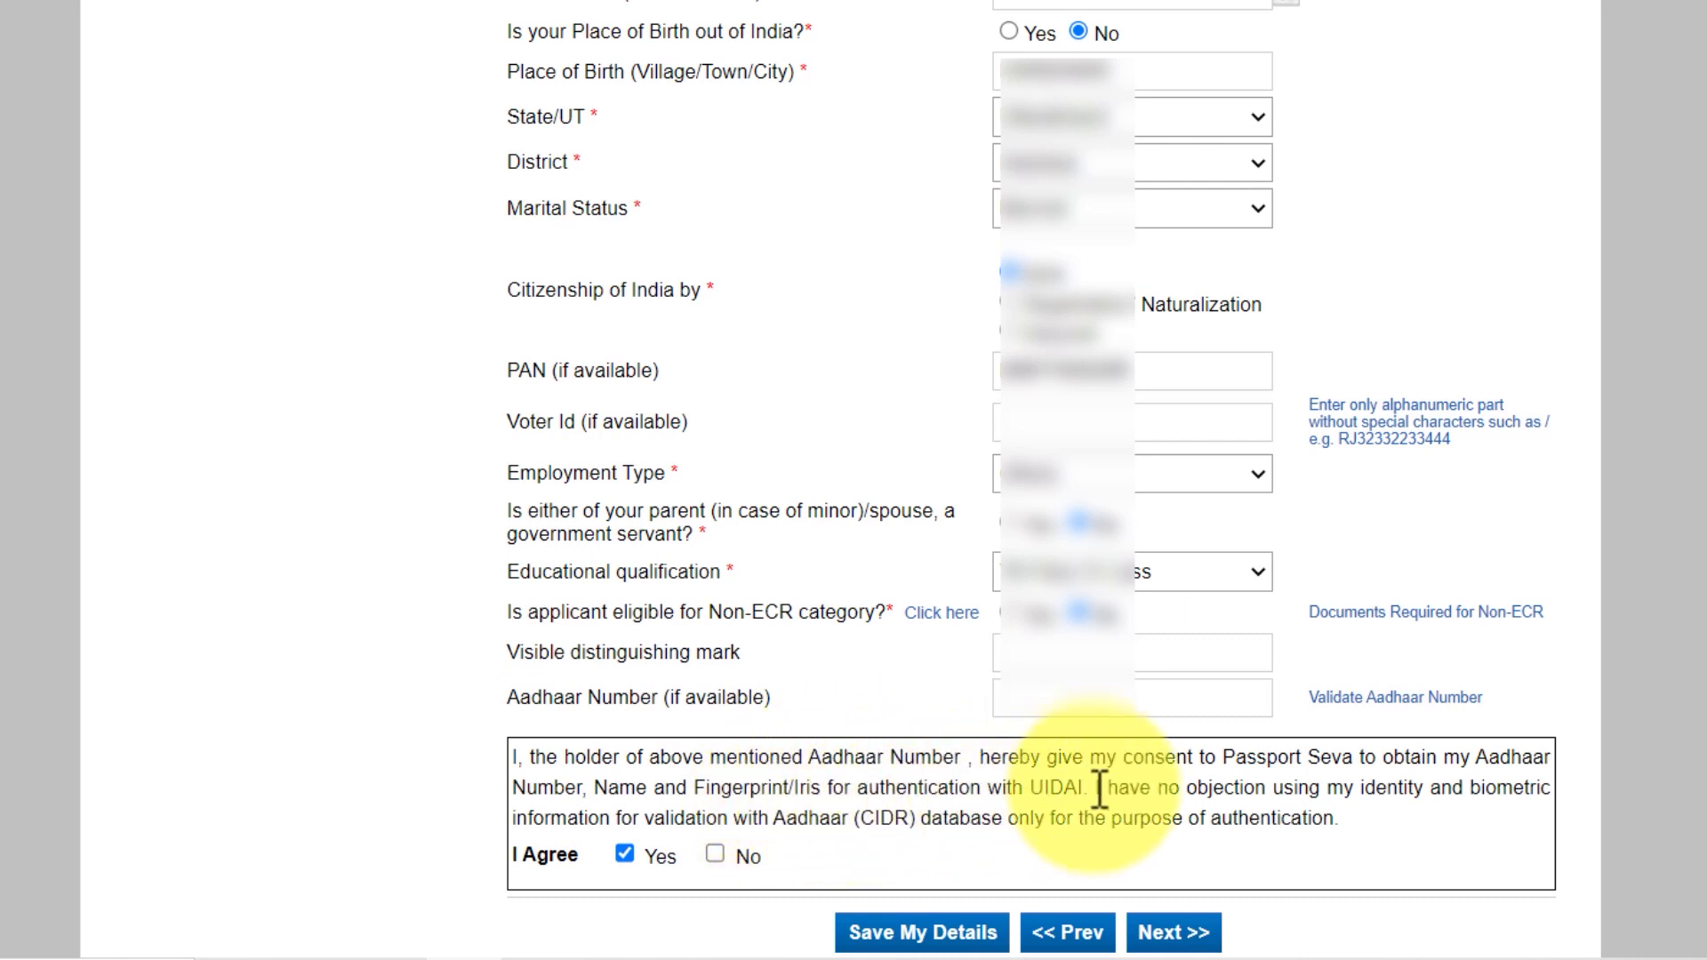
Proceed from the completed Applicant Details to the Family Details section of the application.
{"action": "left_click", "coordinate": [1165, 932]}
{"action": "left_click_drag", "start_coordinate": [707, 124], "coordinate": [513, 137]}
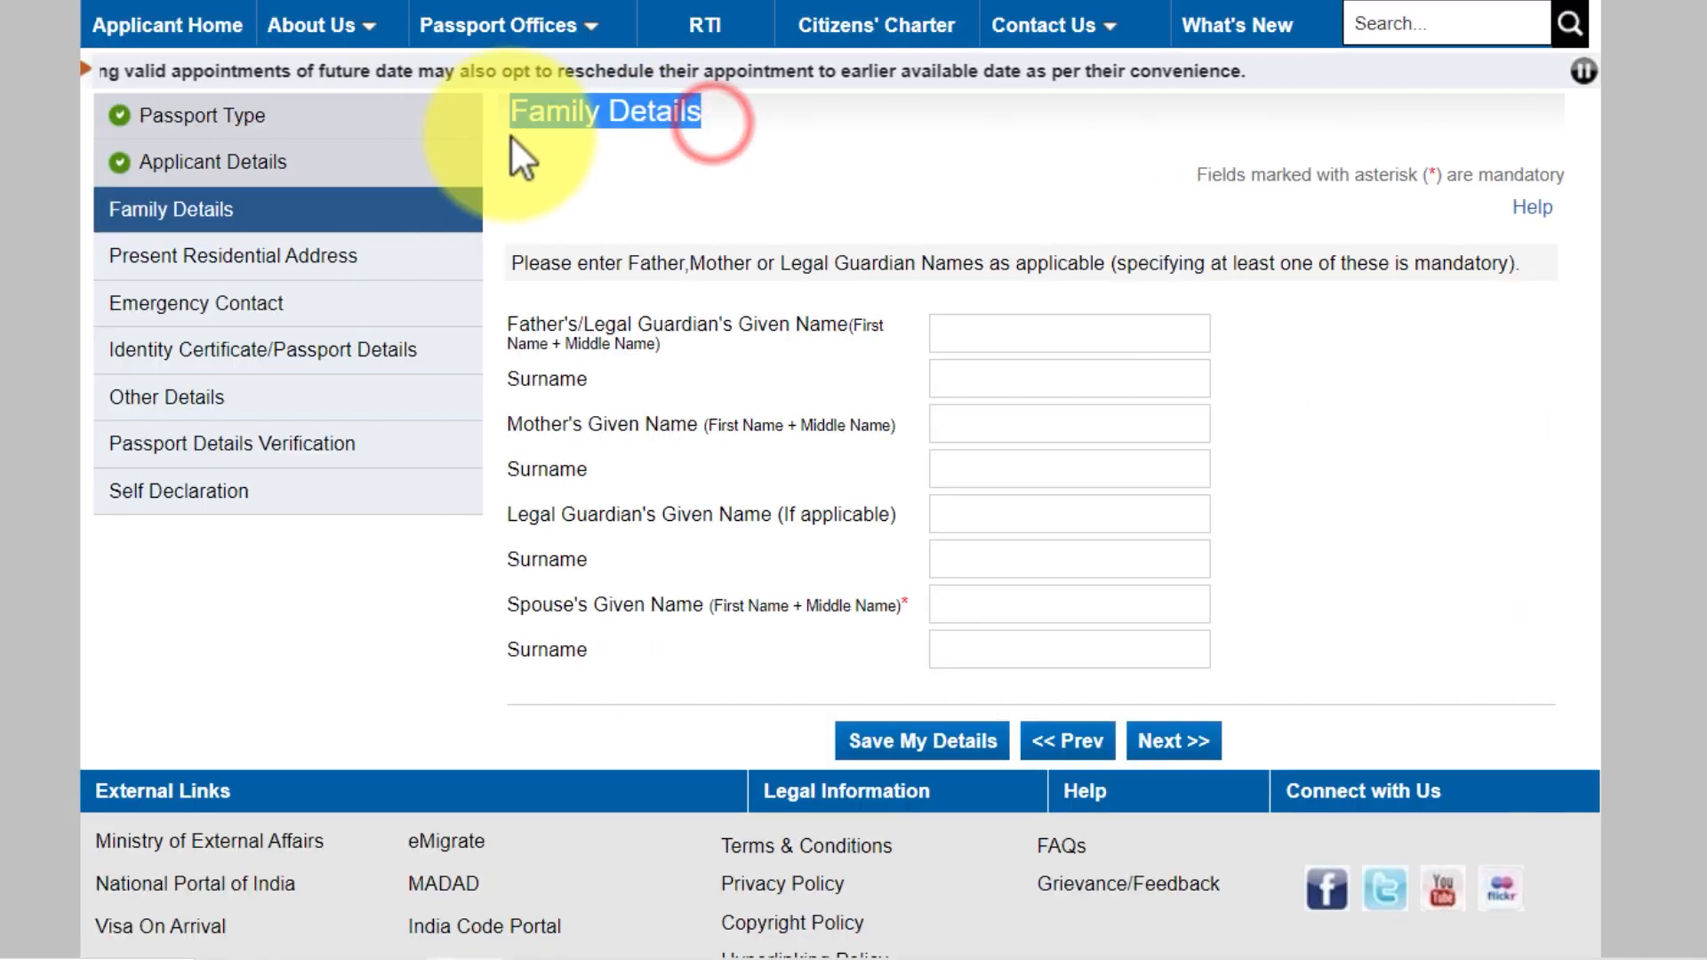
{"action": "left_click", "coordinate": [512, 137]}
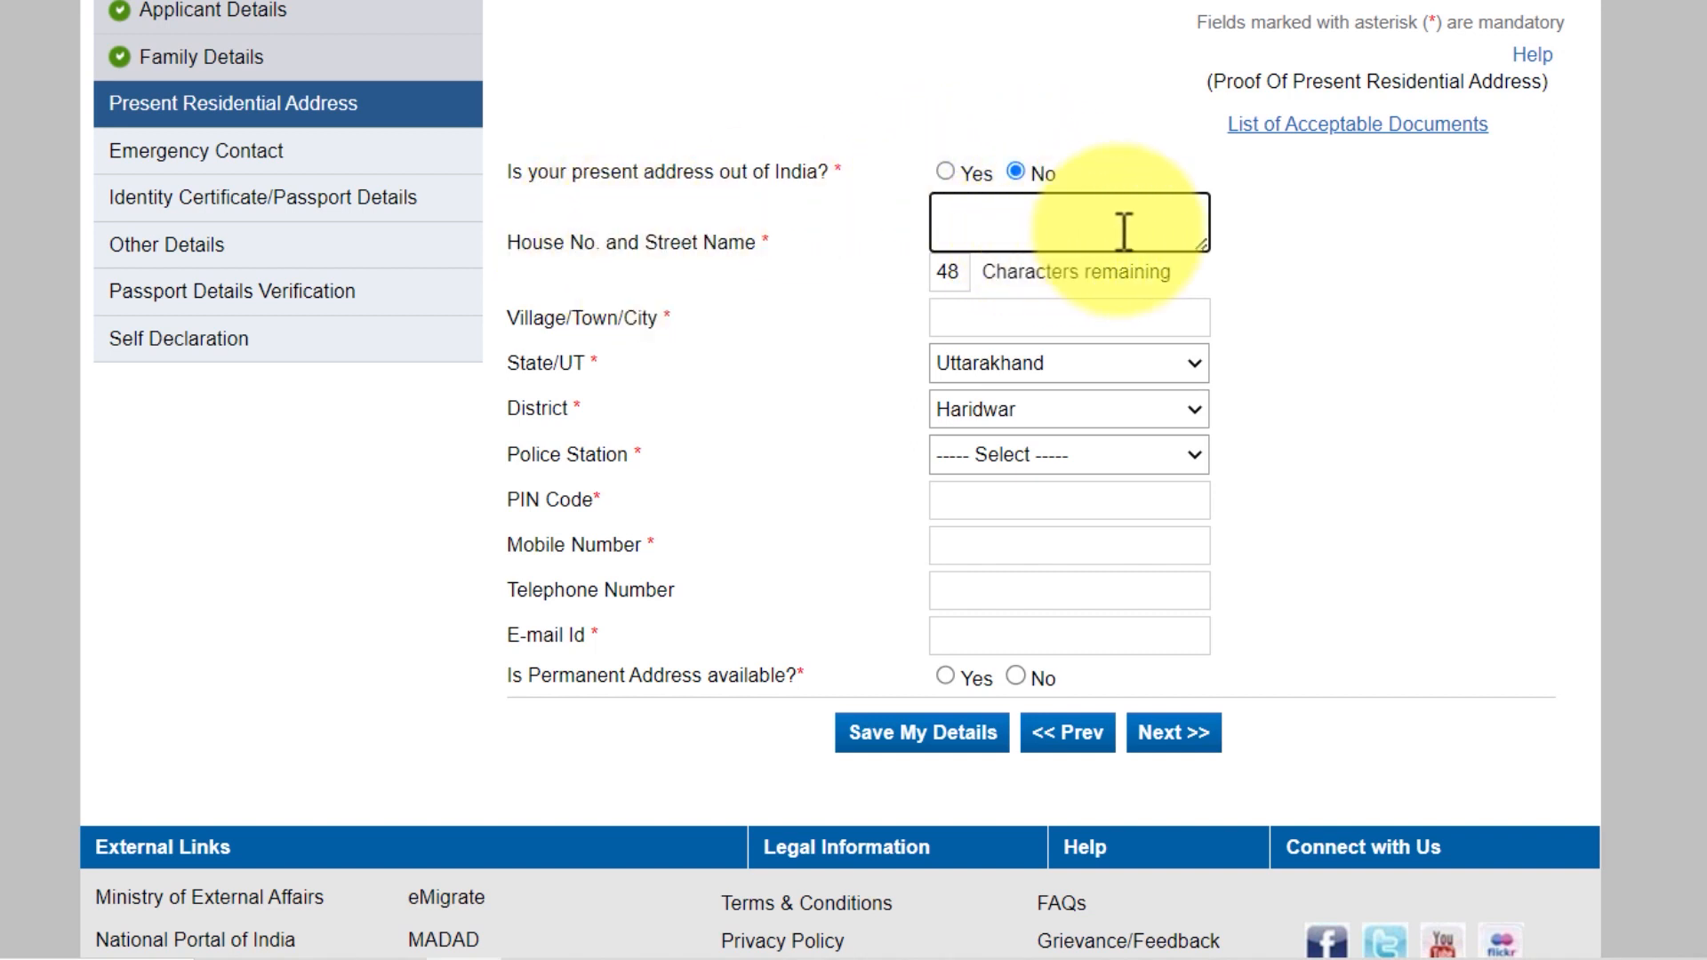
Check the Police Station field in Present Residential Address and answer Yes to Is Permanent Address available.
{"action": "left_click", "coordinate": [574, 338]}
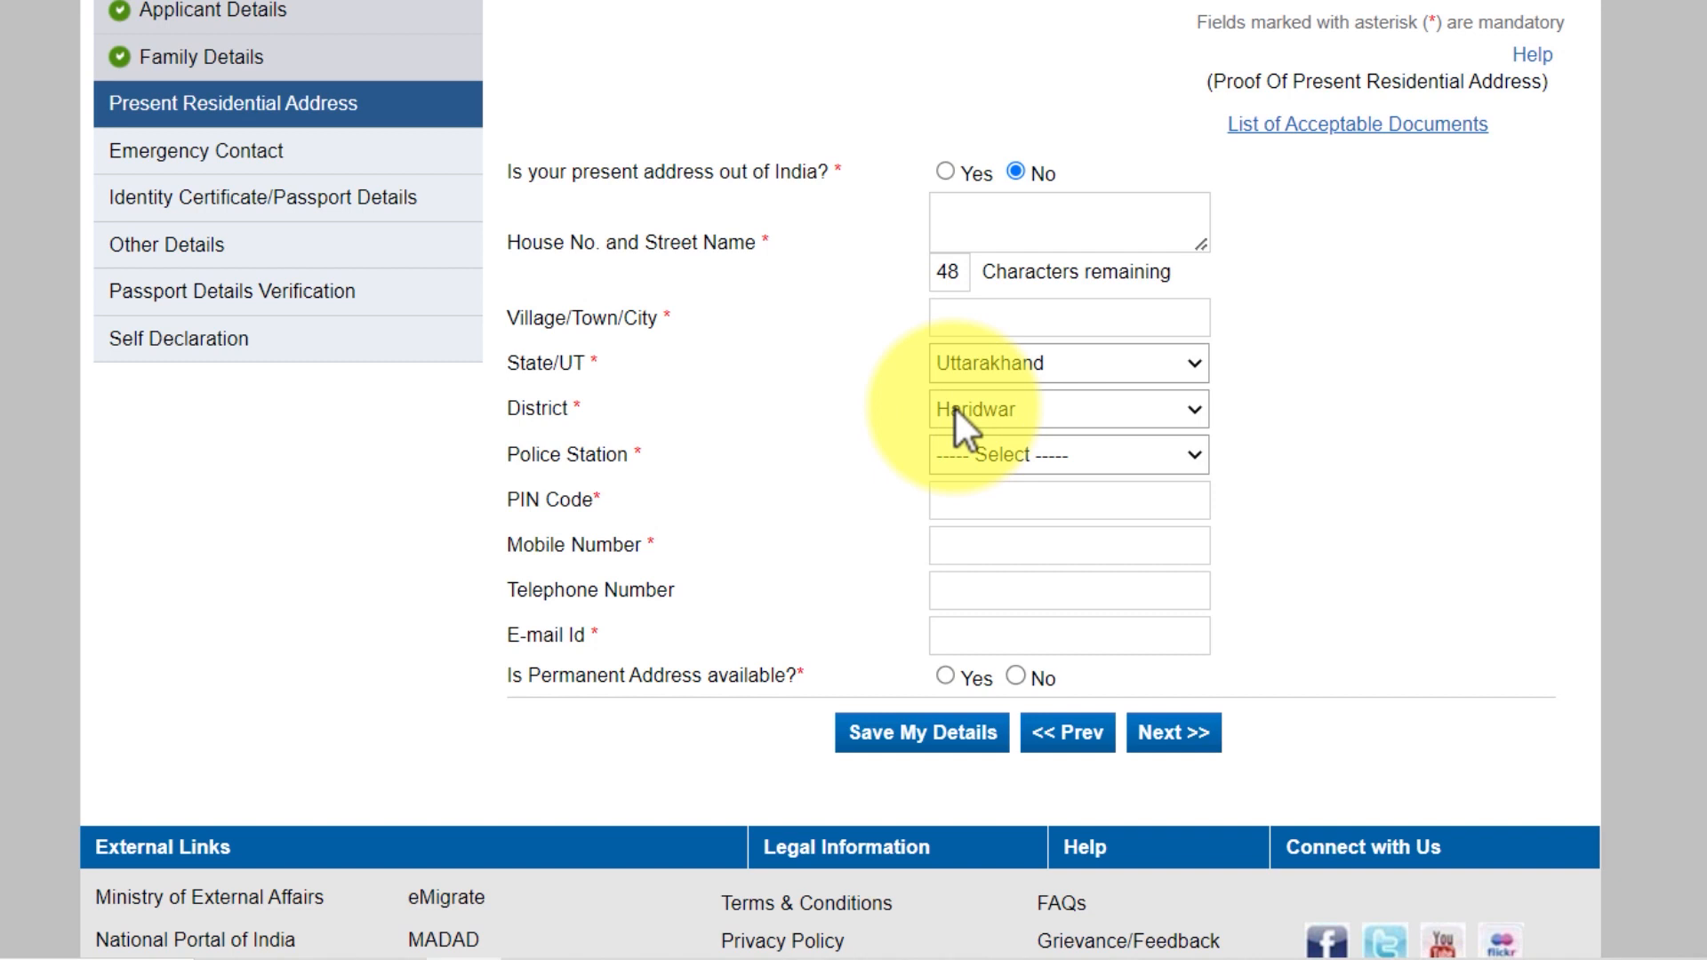
{"action": "left_click", "coordinate": [967, 449]}
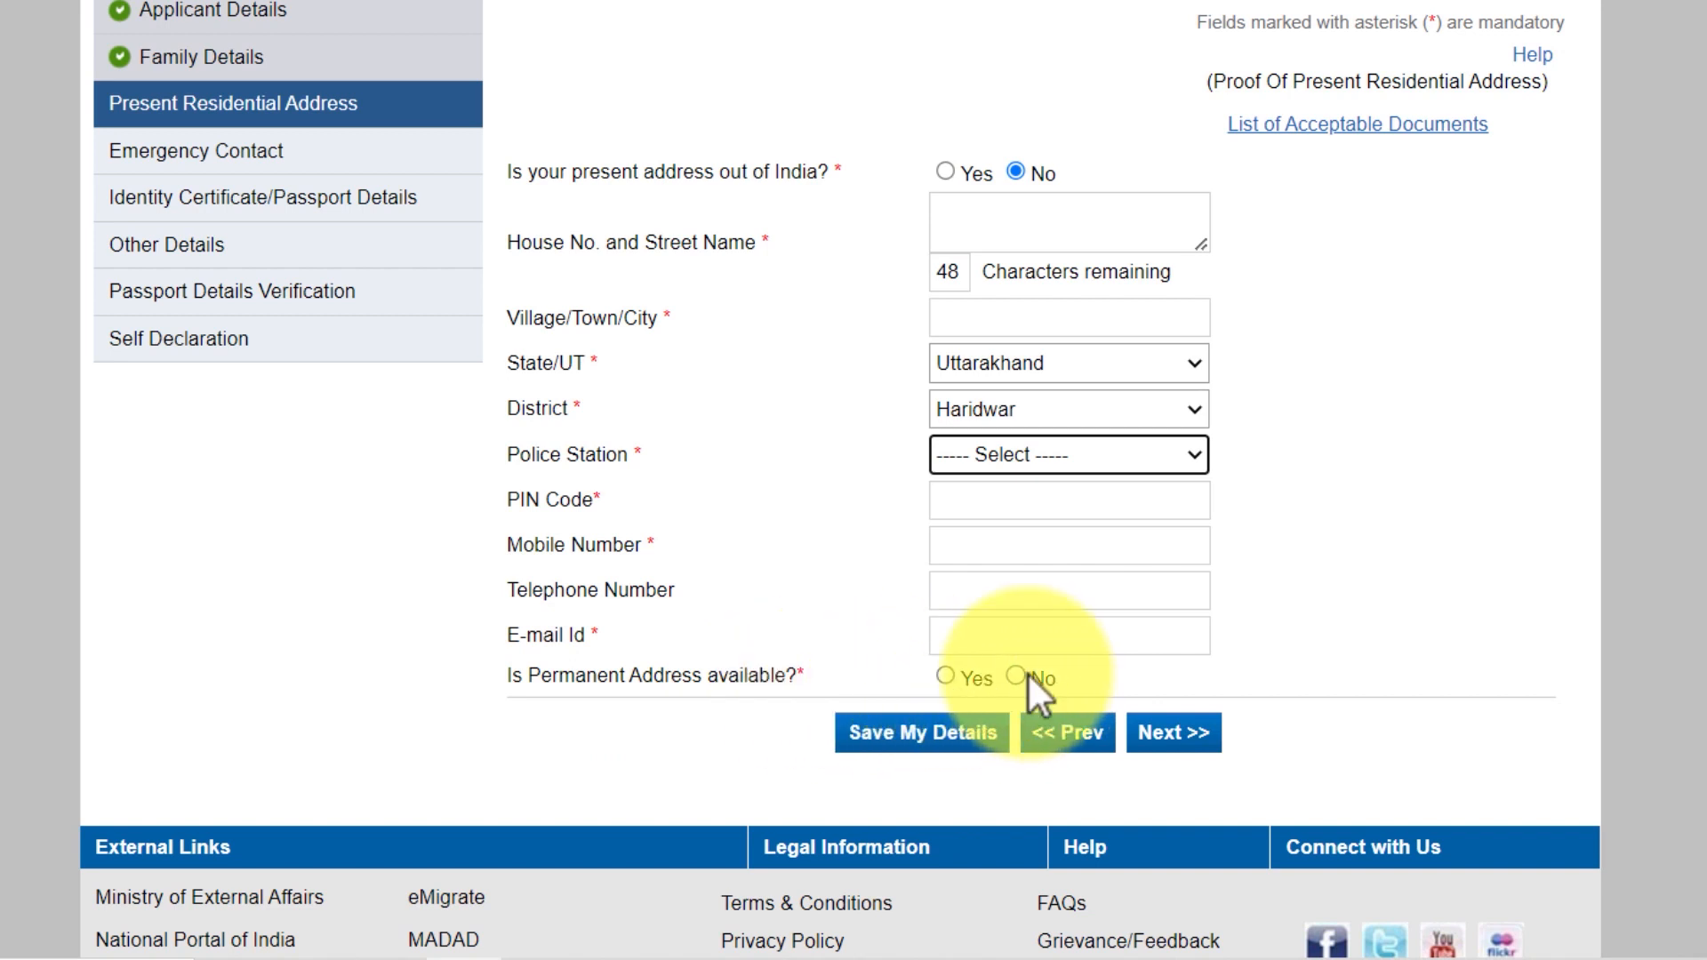
{"action": "left_click", "coordinate": [945, 676]}
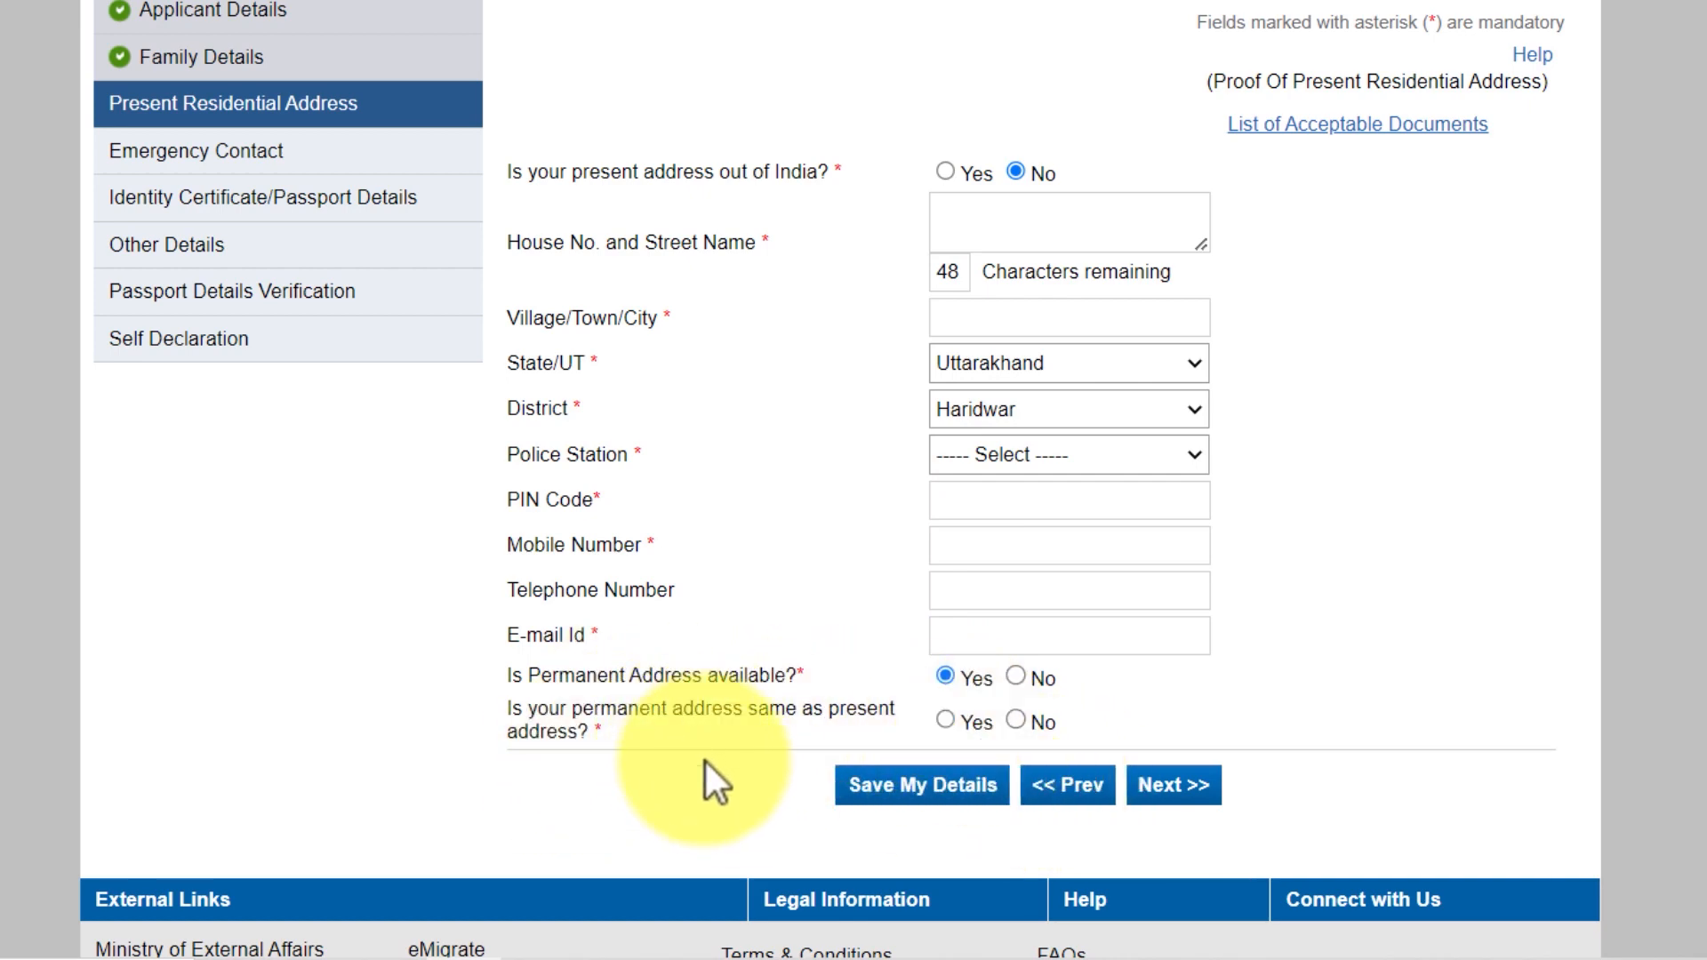
Try answering No to the permanent address being same as the present address and examine the additional address fields.
{"action": "left_click", "coordinate": [1016, 720]}
{"action": "scroll", "coordinate": [1110, 637], "scroll_direction": "down", "scroll_amount": 7}
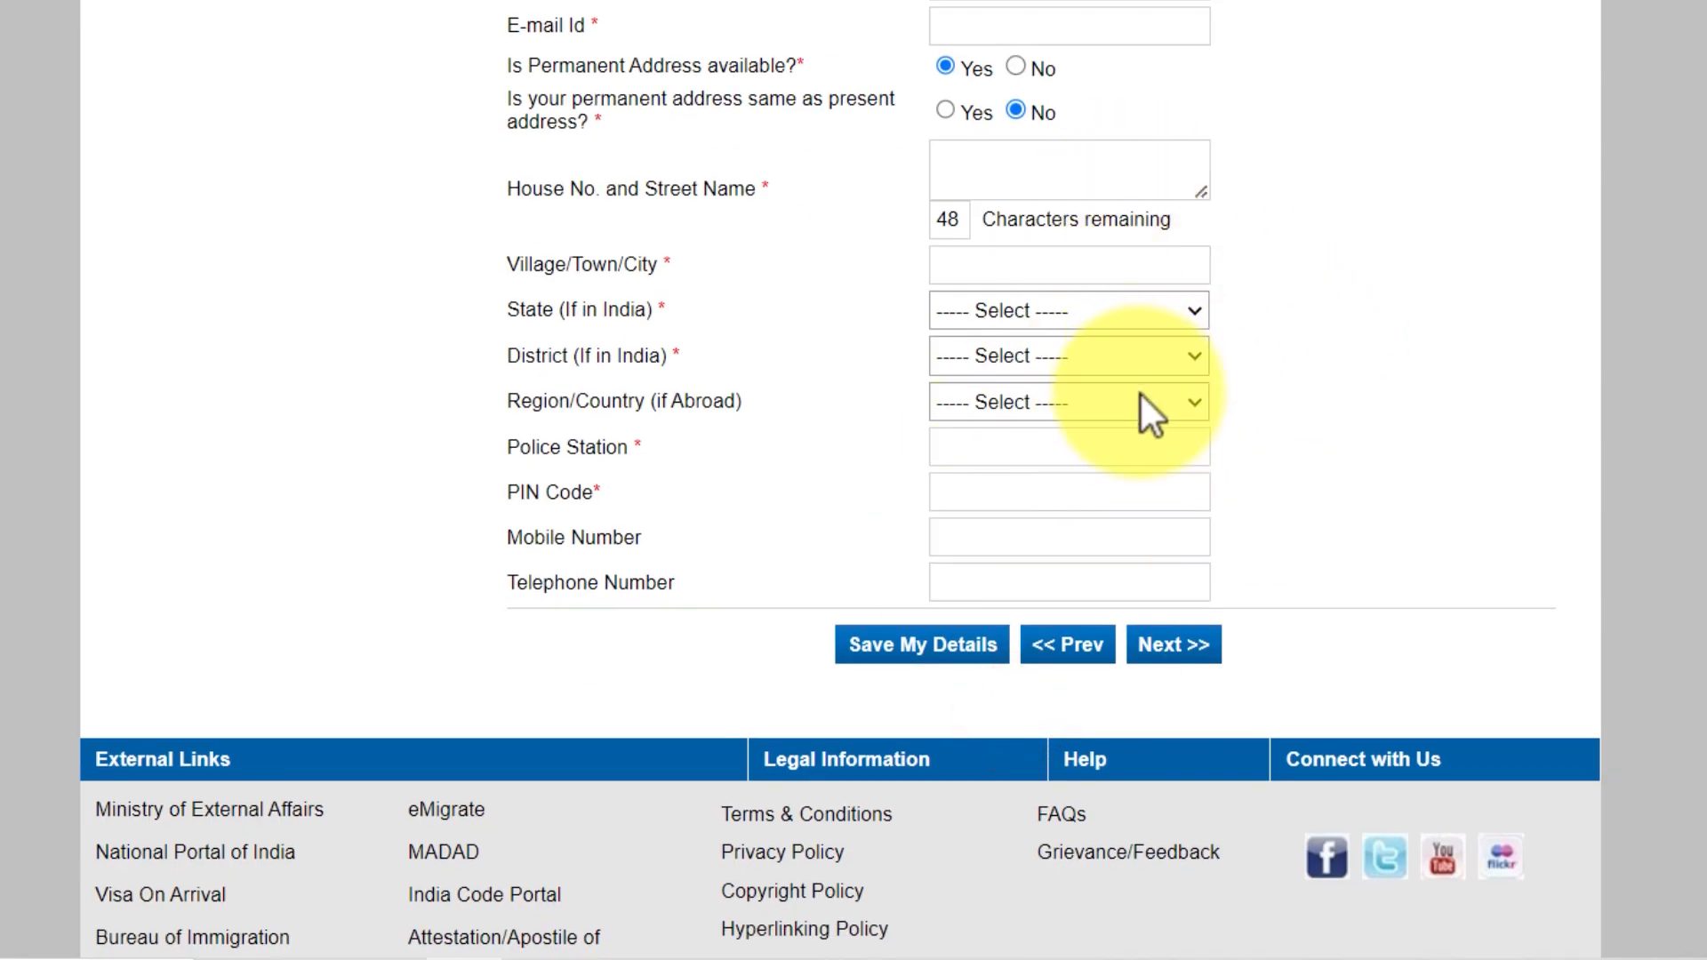
{"action": "scroll", "coordinate": [1140, 408], "scroll_direction": "up", "scroll_amount": 3}
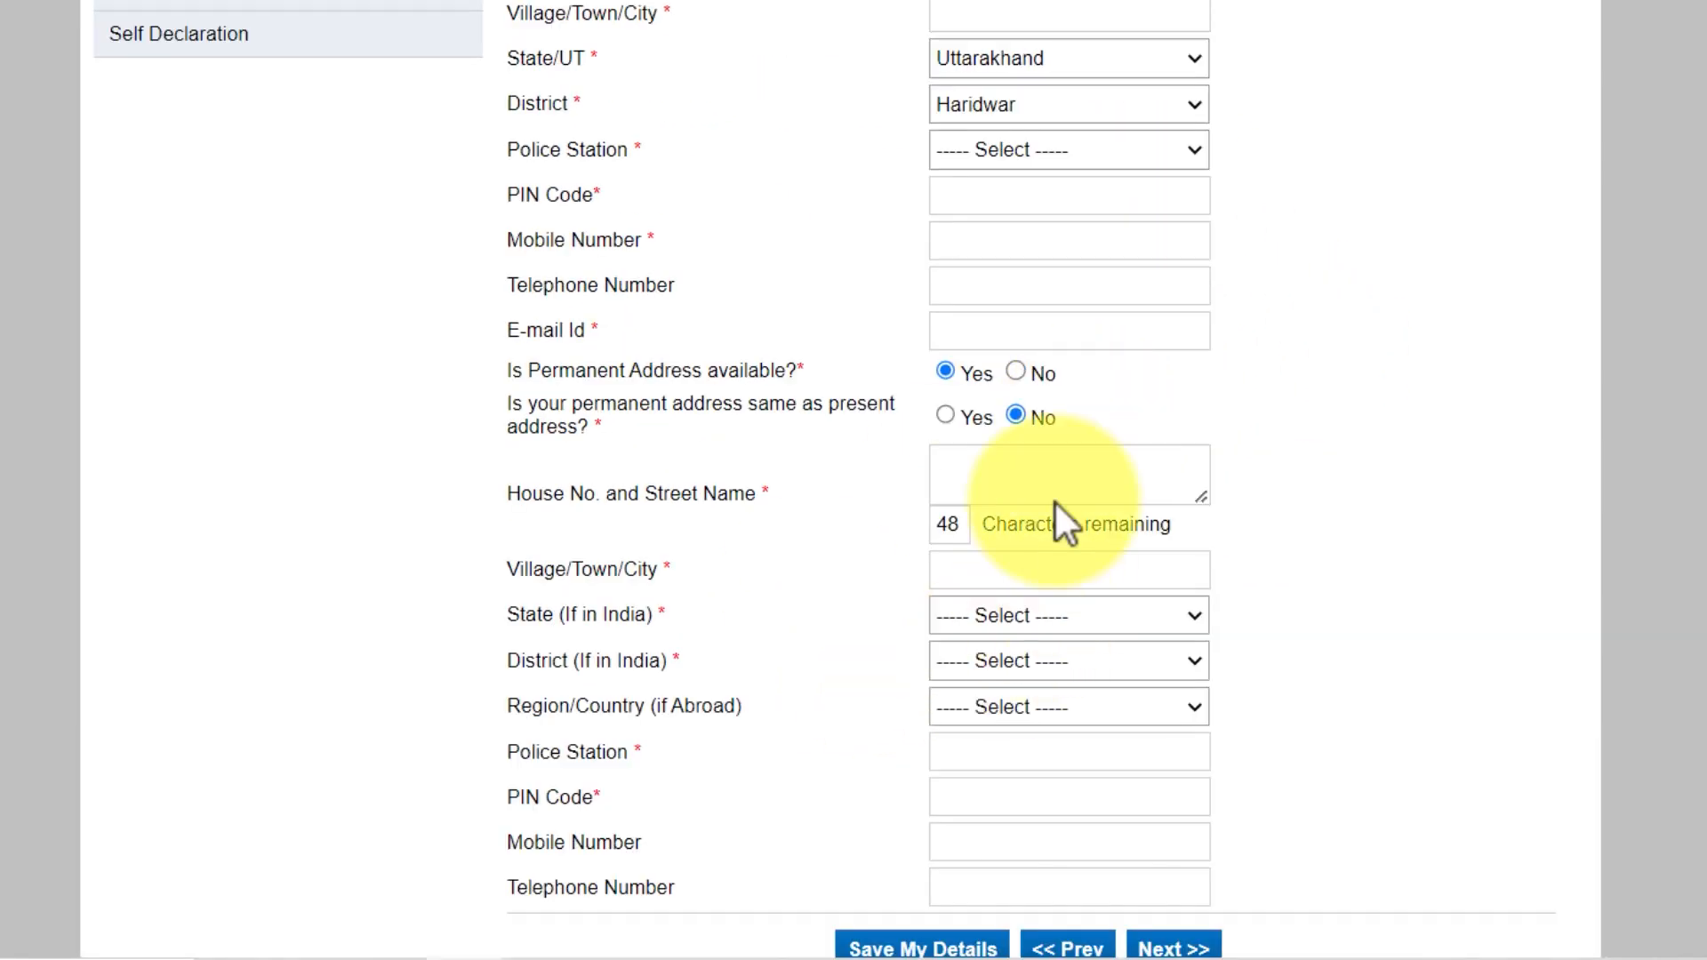
Answer Yes to the permanent address being same as present, and advance past Emergency Contact to Identity Certificate/Passport Details.
{"action": "left_click", "coordinate": [948, 414]}
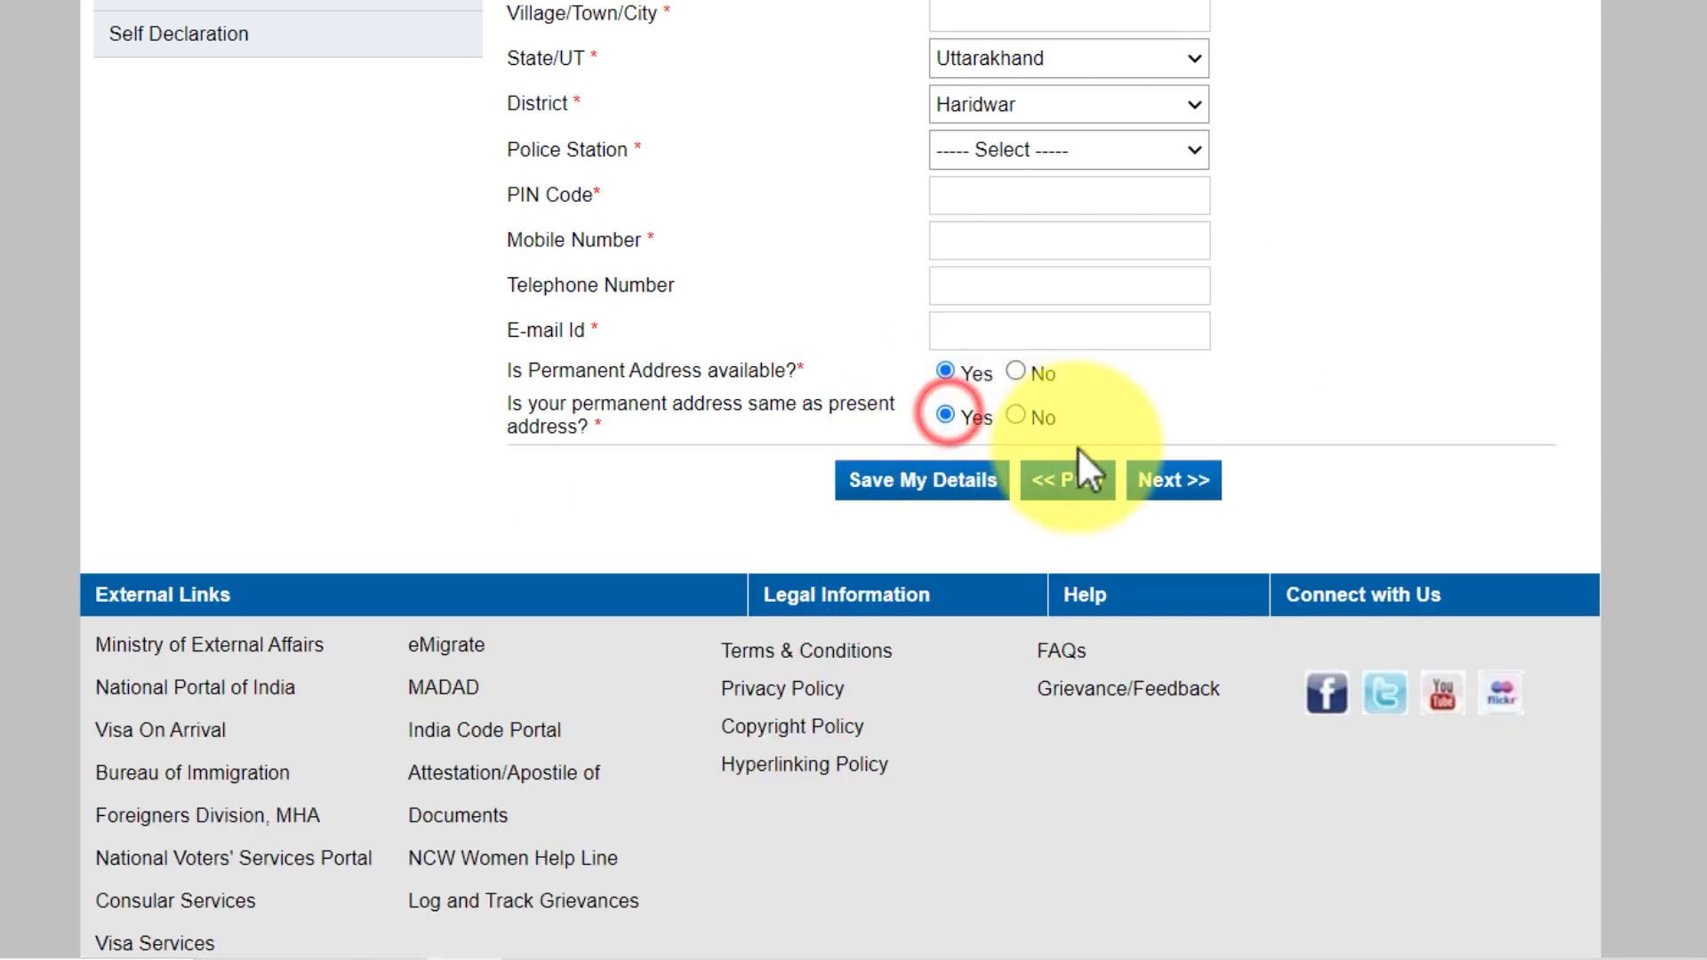
{"action": "left_click", "coordinate": [1191, 485]}
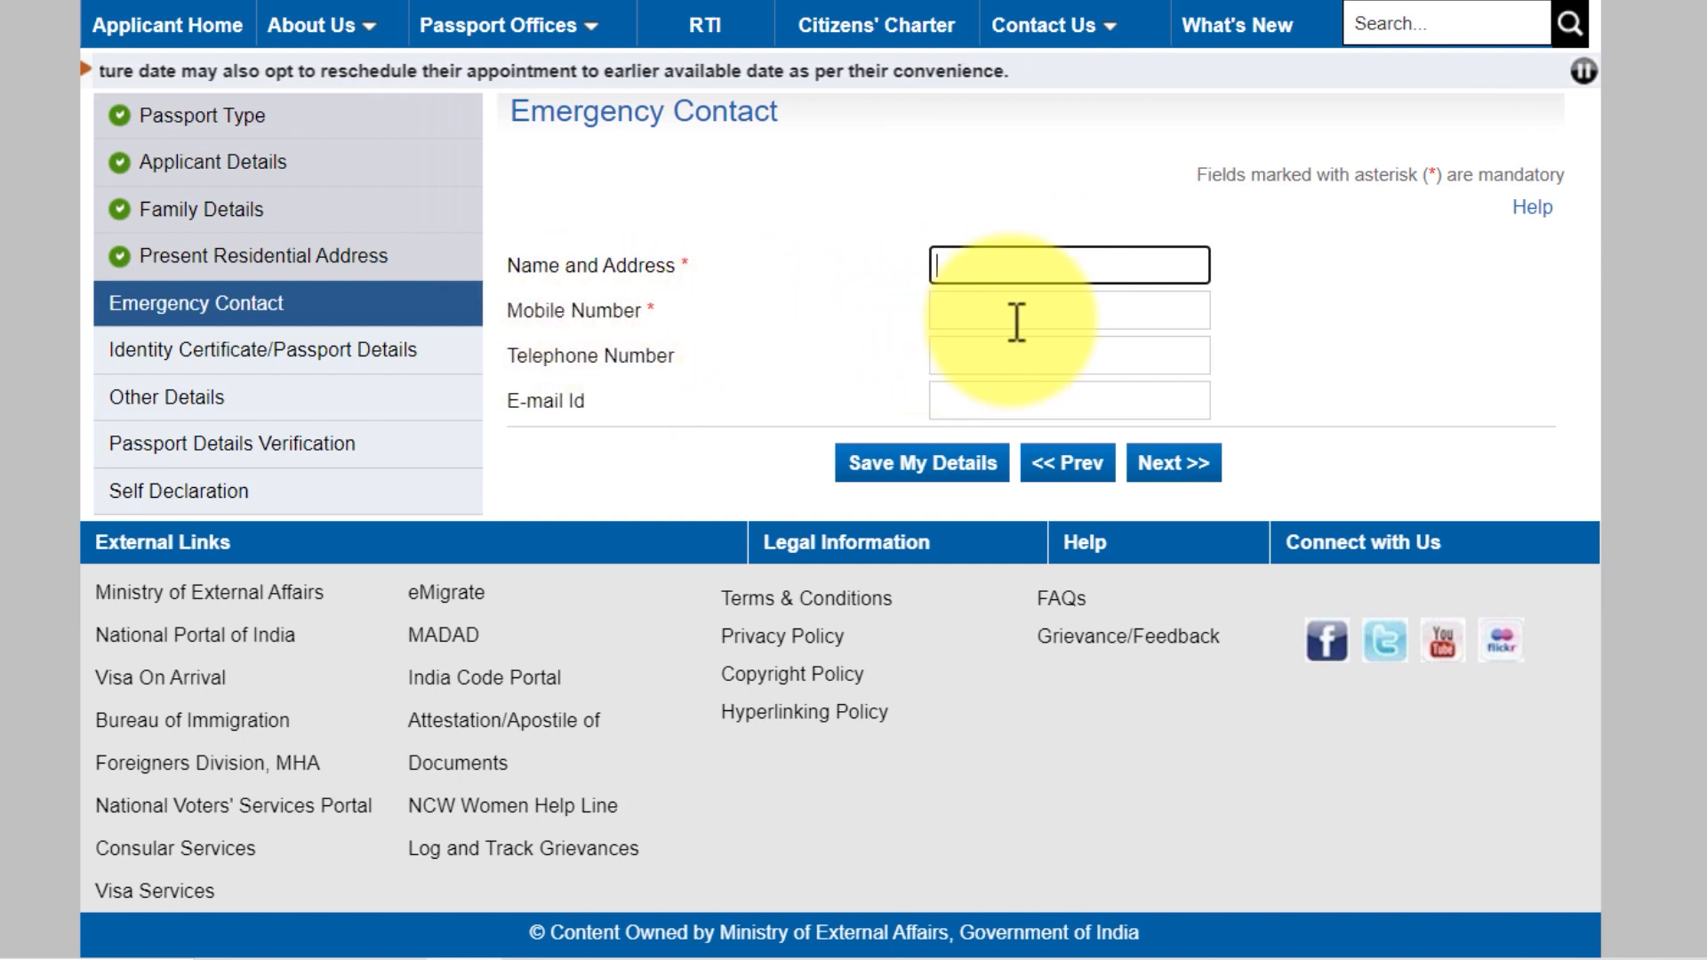
{"action": "left_click", "coordinate": [1187, 468]}
Choose Details Not Available / Never Held Diplomatic/Official Passport, answer No to having applied but not been issued a passport, and proceed to Other Details.
{"action": "left_click_drag", "start_coordinate": [662, 270], "coordinate": [967, 270]}
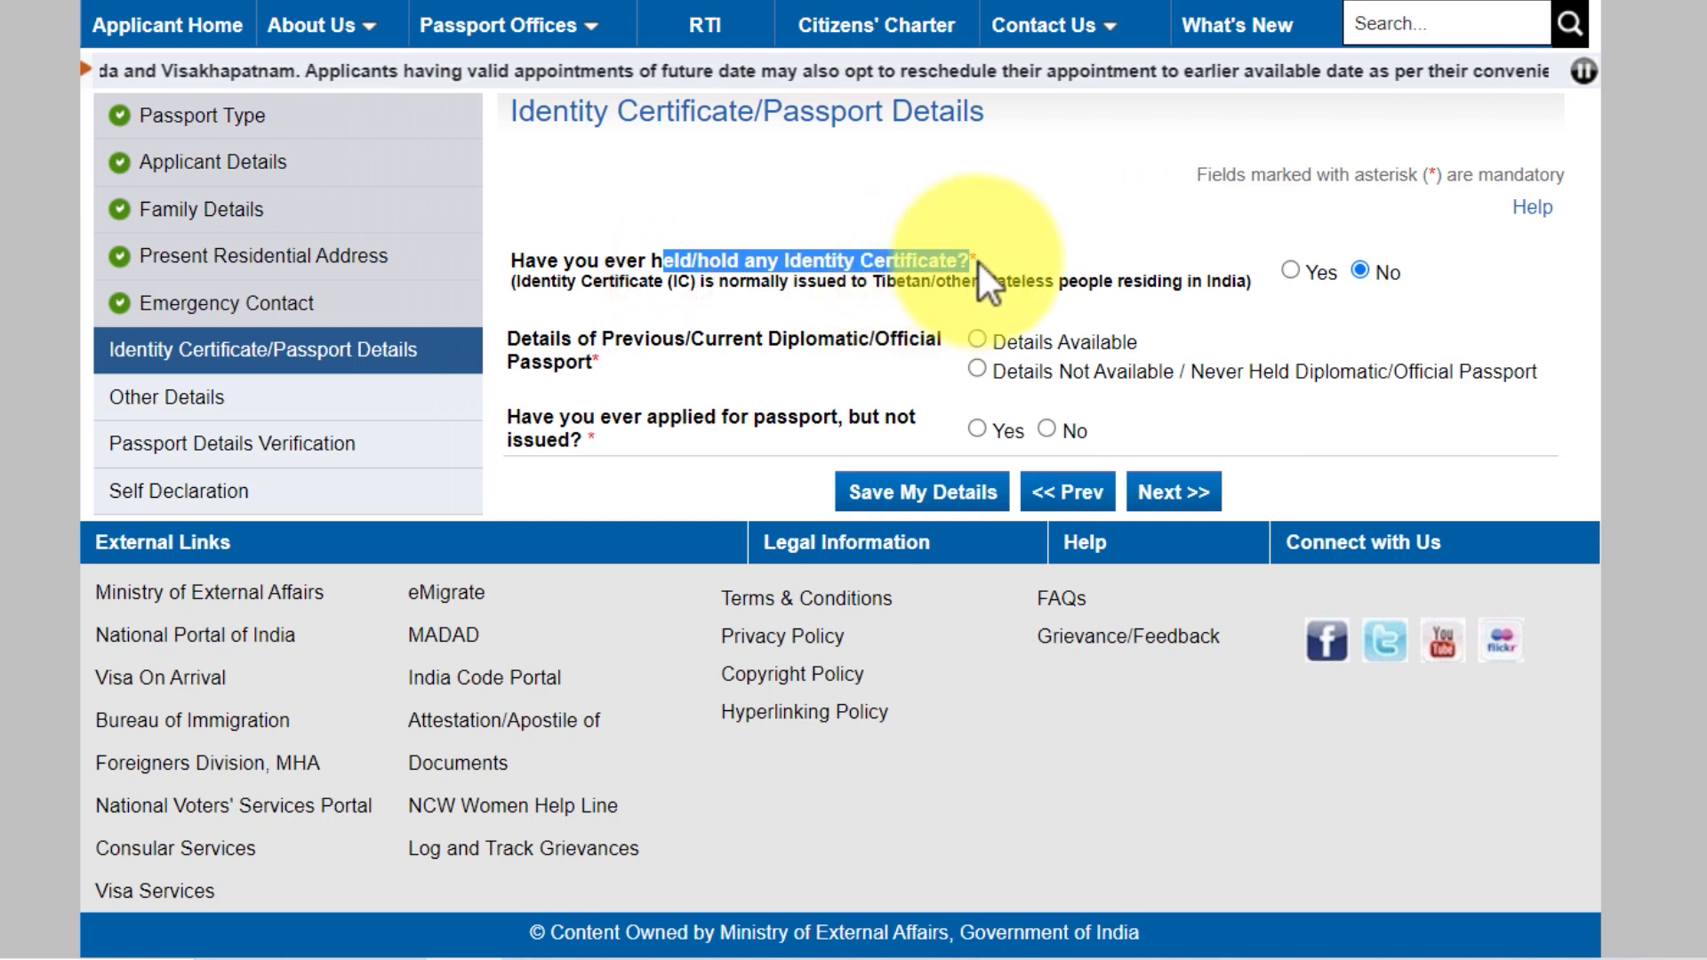
{"action": "left_click", "coordinate": [925, 268]}
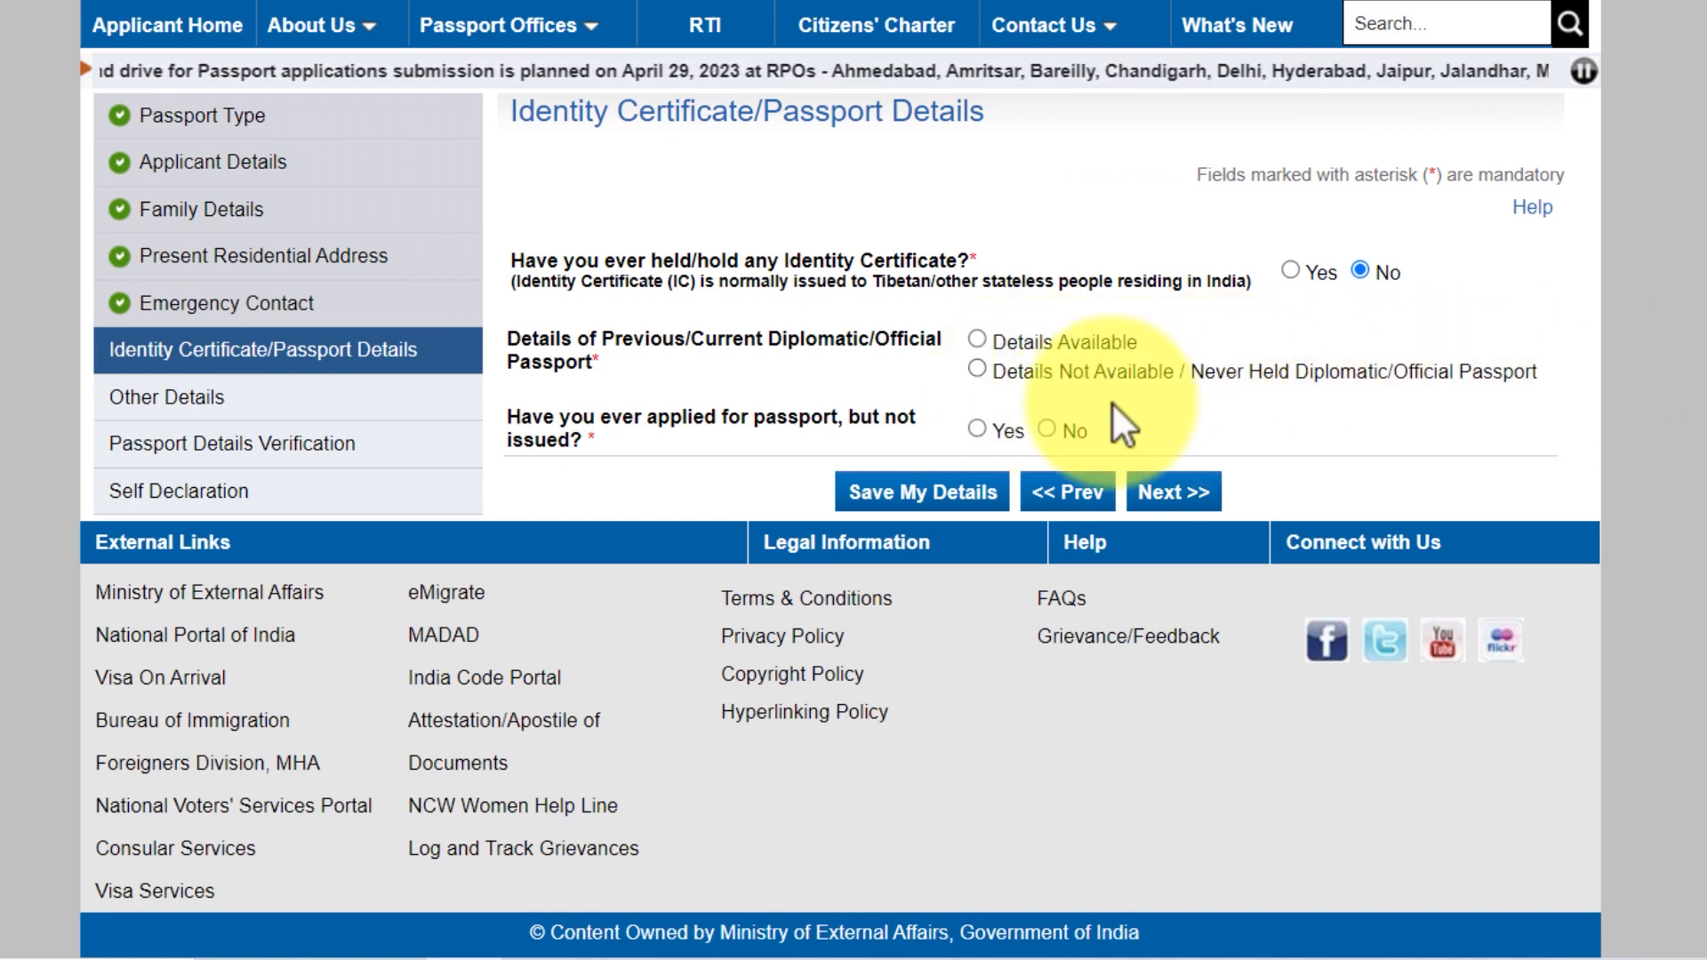
{"action": "left_click", "coordinate": [978, 370]}
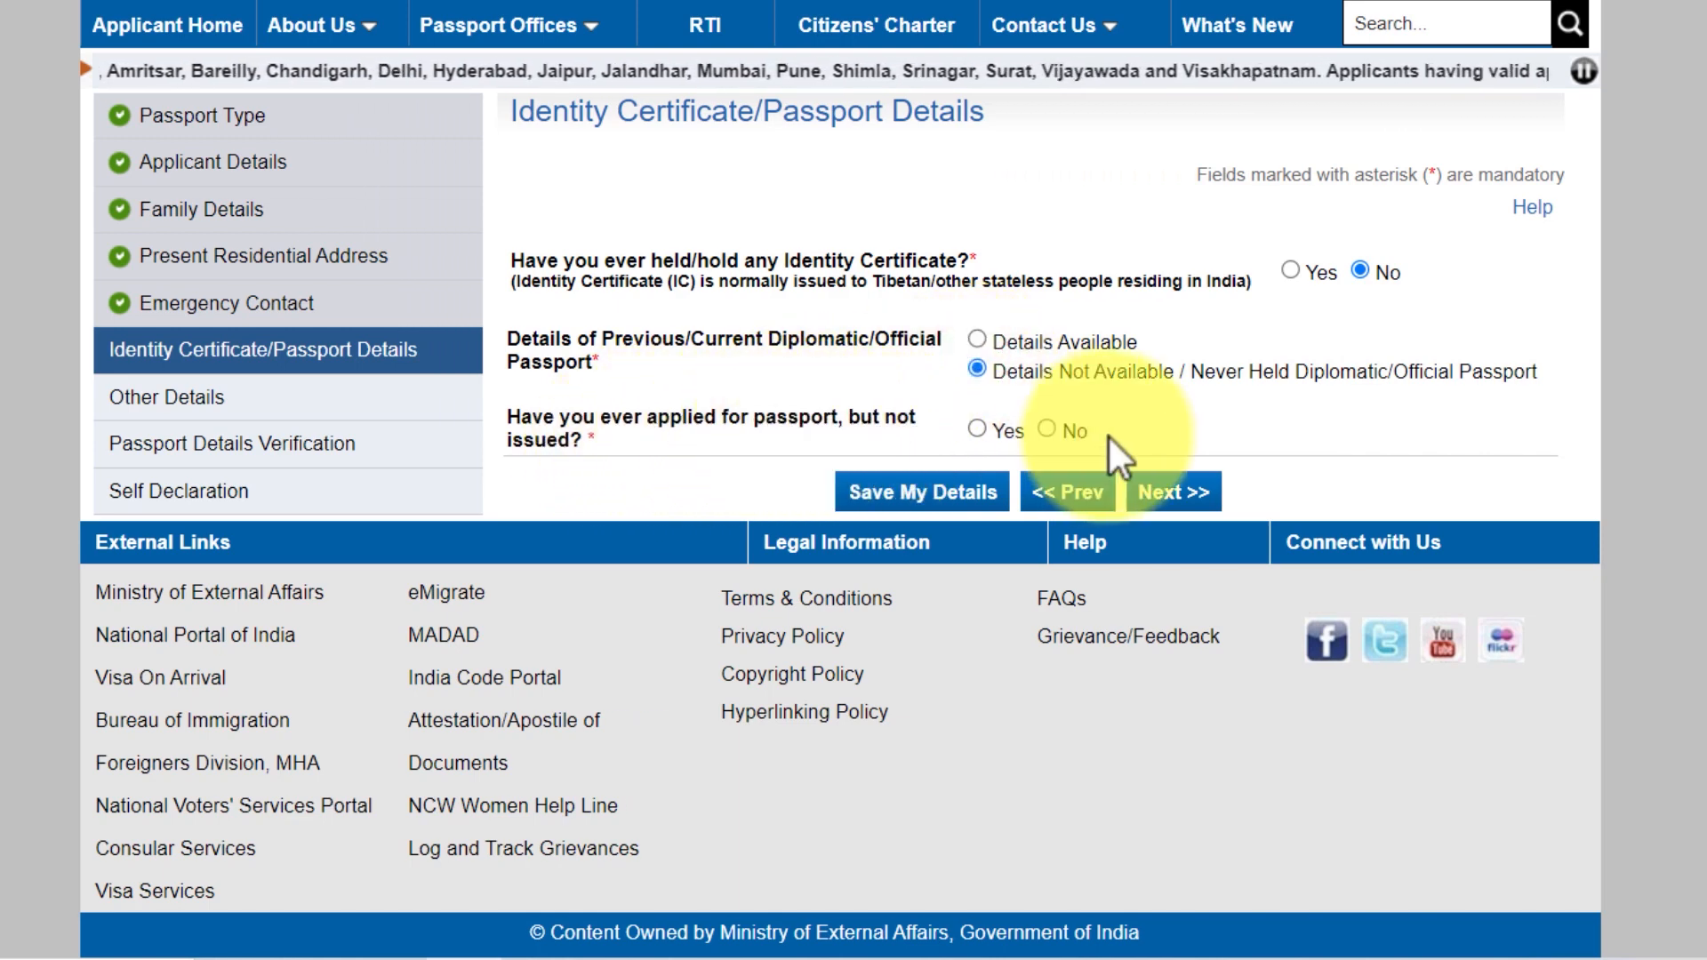
{"action": "left_click", "coordinate": [1046, 430]}
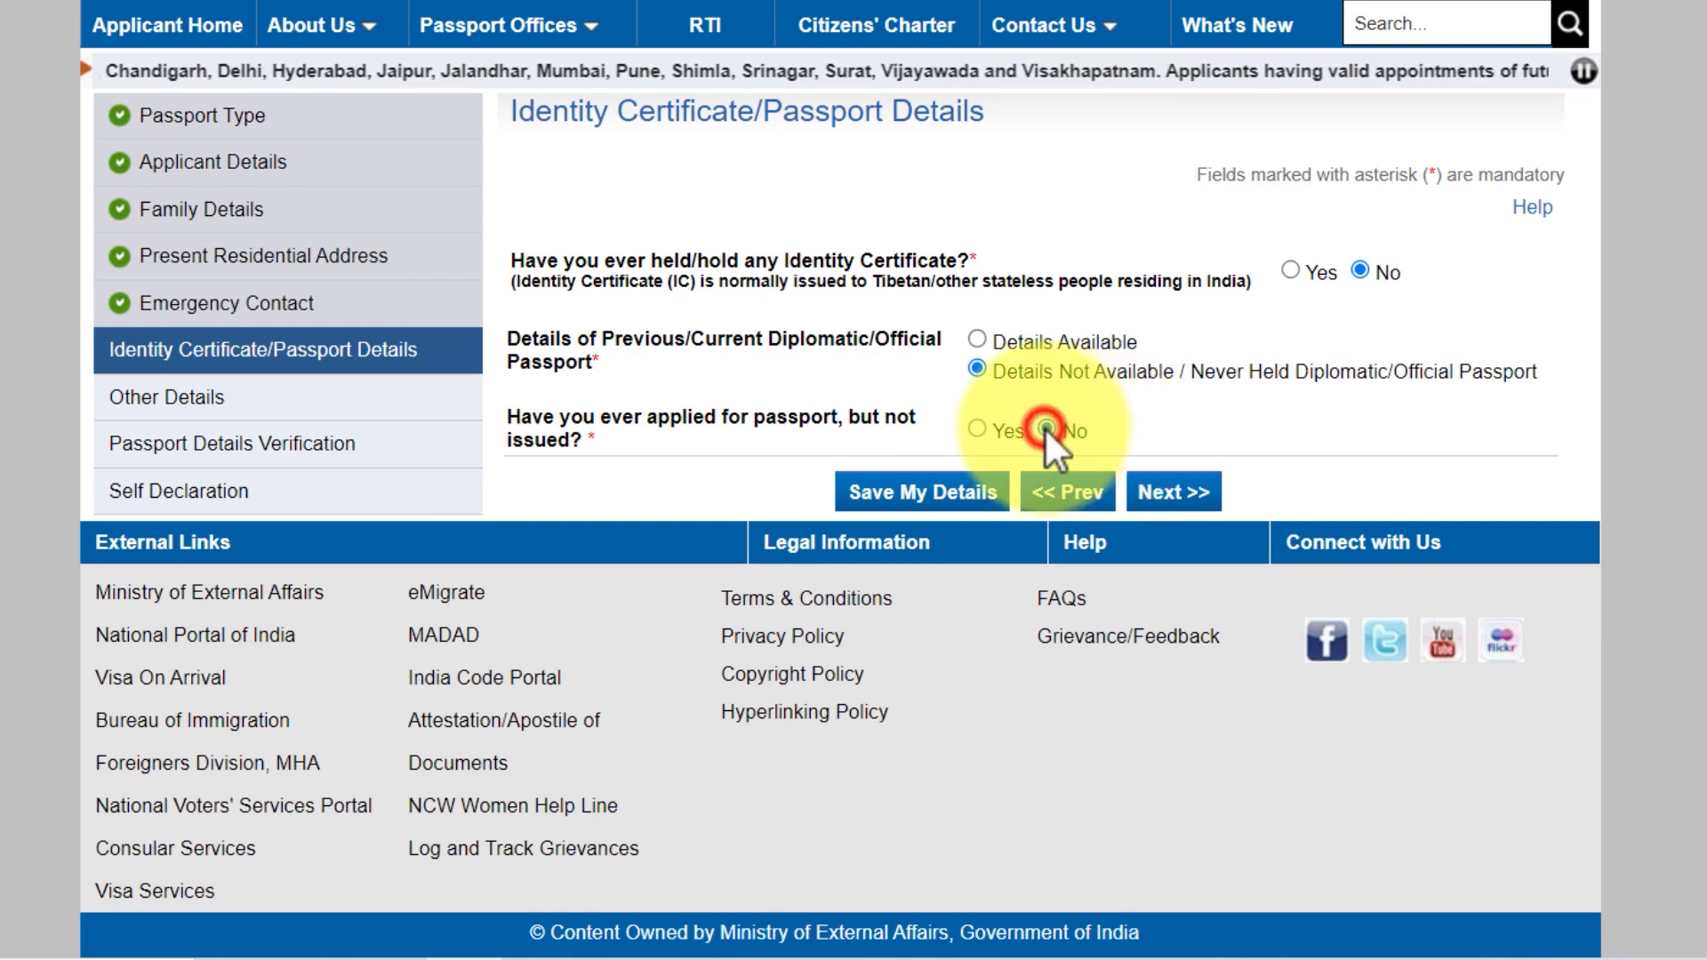
{"action": "left_click", "coordinate": [1173, 492]}
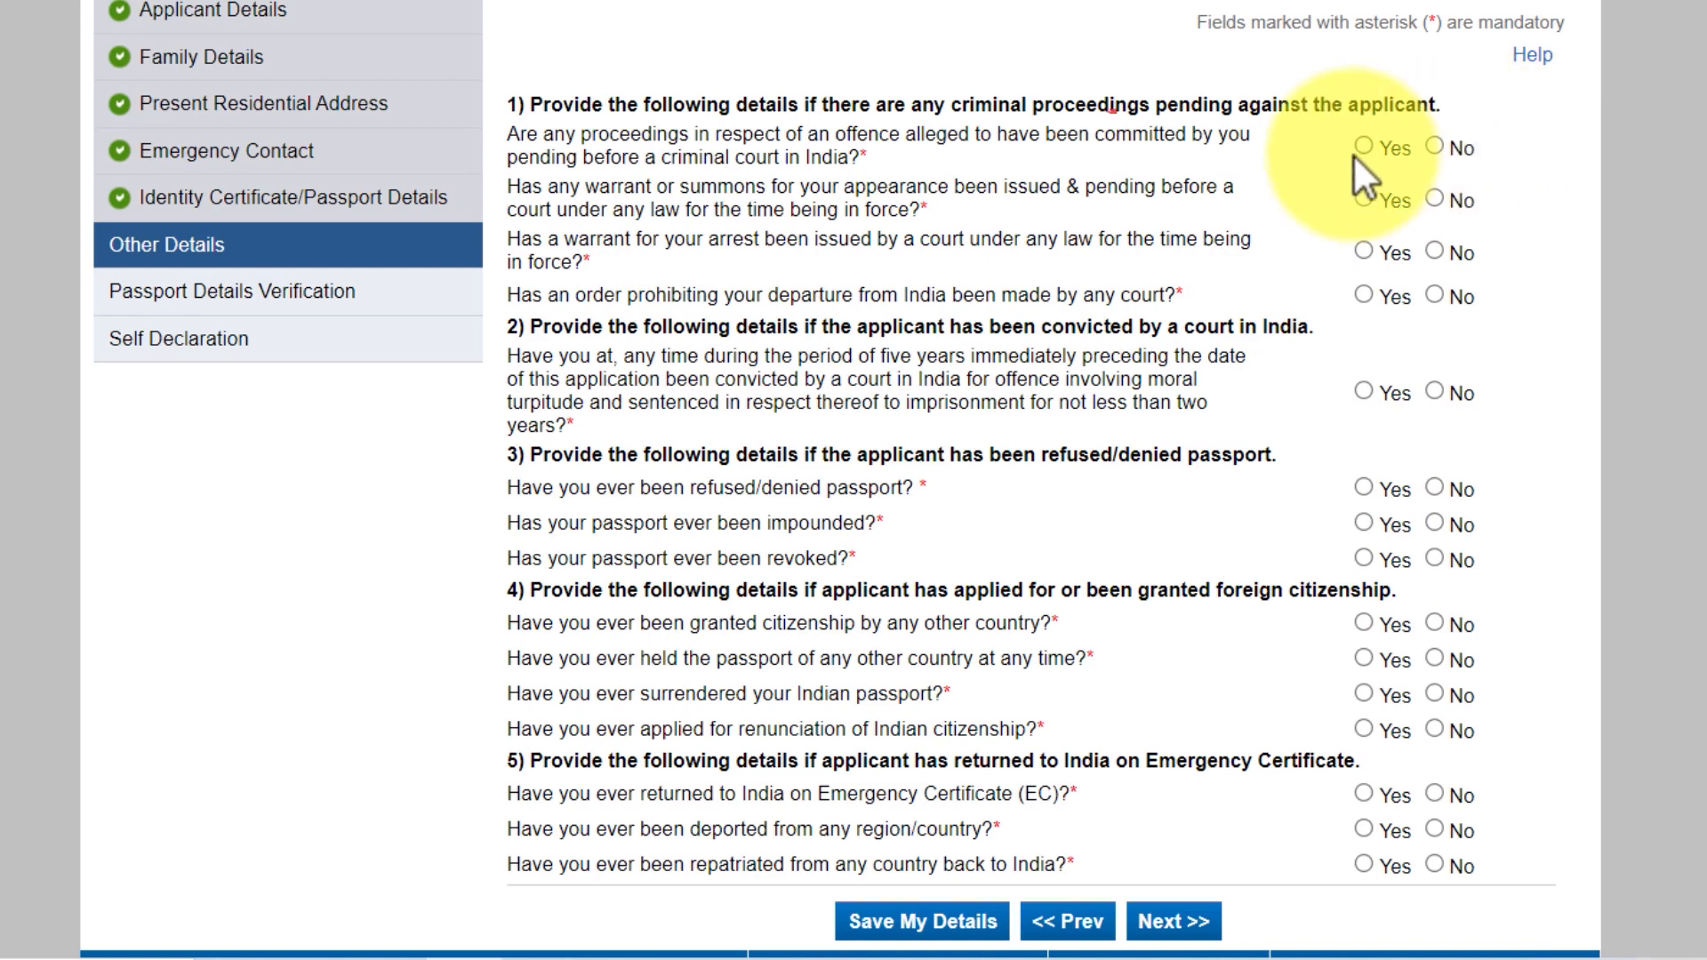
Answer No to all four criminal proceedings questions covering pending offences, warrants or summons, arrest warrants and departure prohibition.
{"action": "scroll", "coordinate": [1507, 574], "scroll_direction": "down", "scroll_amount": 1}
{"action": "left_click_drag", "start_coordinate": [582, 96], "coordinate": [727, 125]}
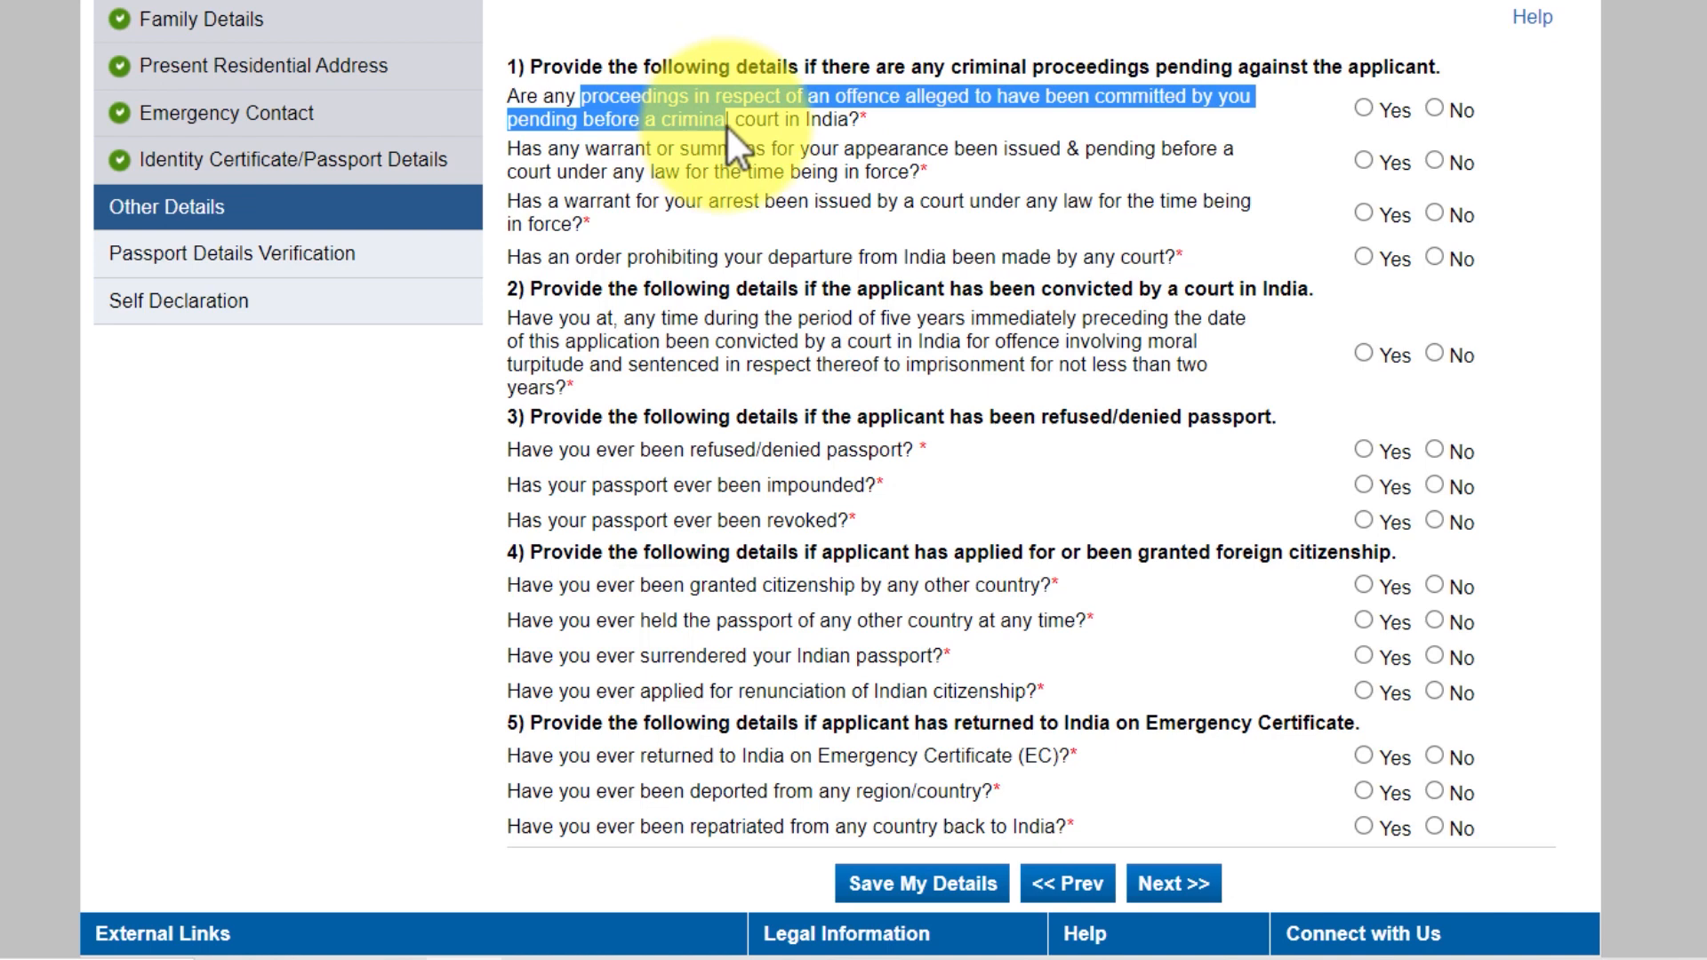
{"action": "left_click", "coordinate": [849, 119]}
{"action": "left_click", "coordinate": [1434, 108]}
{"action": "left_click_drag", "start_coordinate": [567, 148], "coordinate": [1166, 148]}
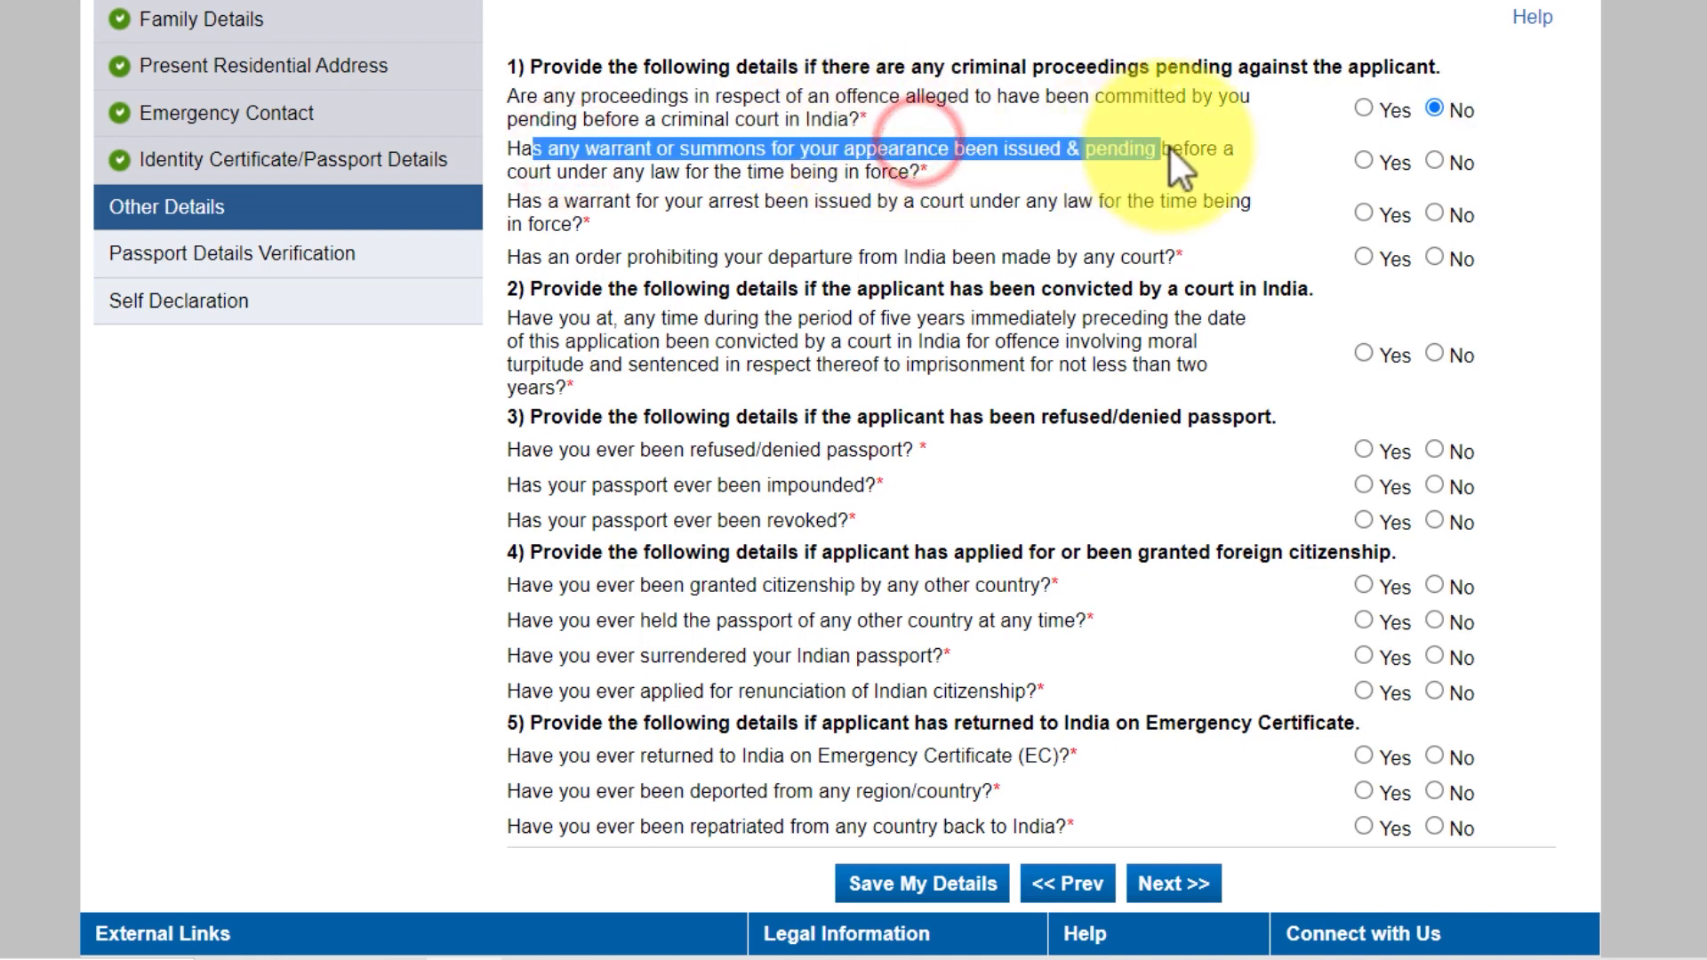
{"action": "left_click", "coordinate": [1171, 148]}
{"action": "left_click", "coordinate": [1434, 160]}
{"action": "left_click_drag", "start_coordinate": [545, 200], "coordinate": [1019, 199]}
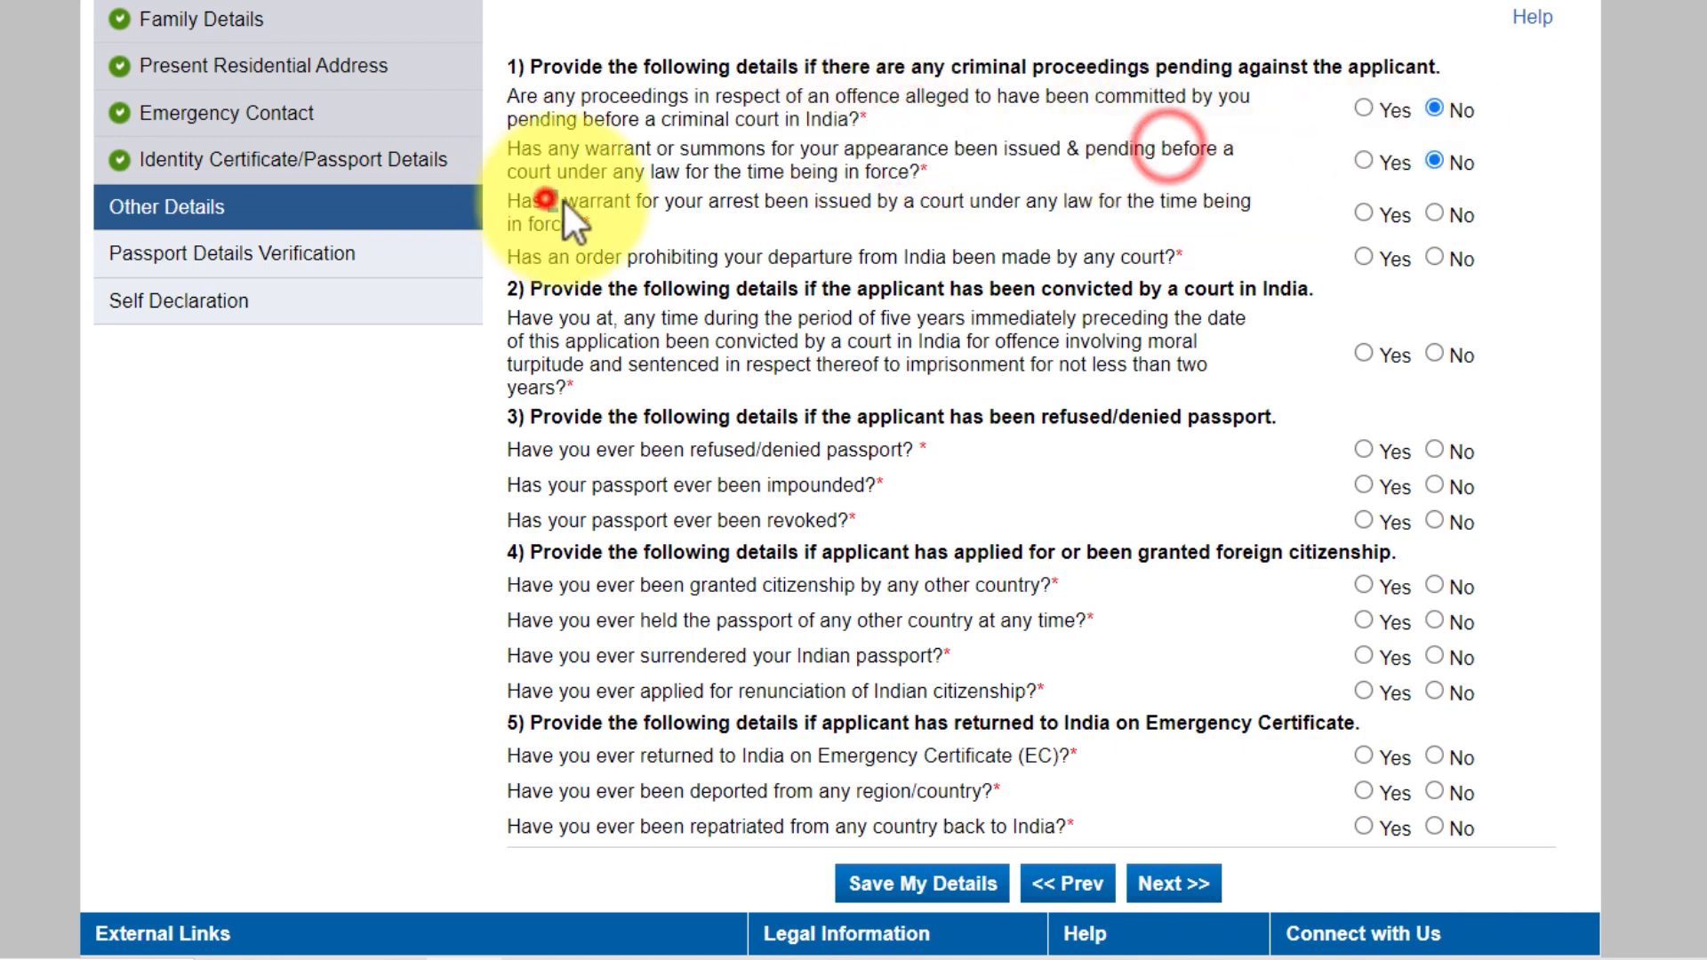
{"action": "left_click", "coordinate": [1434, 213]}
{"action": "left_click_drag", "start_coordinate": [548, 256], "coordinate": [986, 254]}
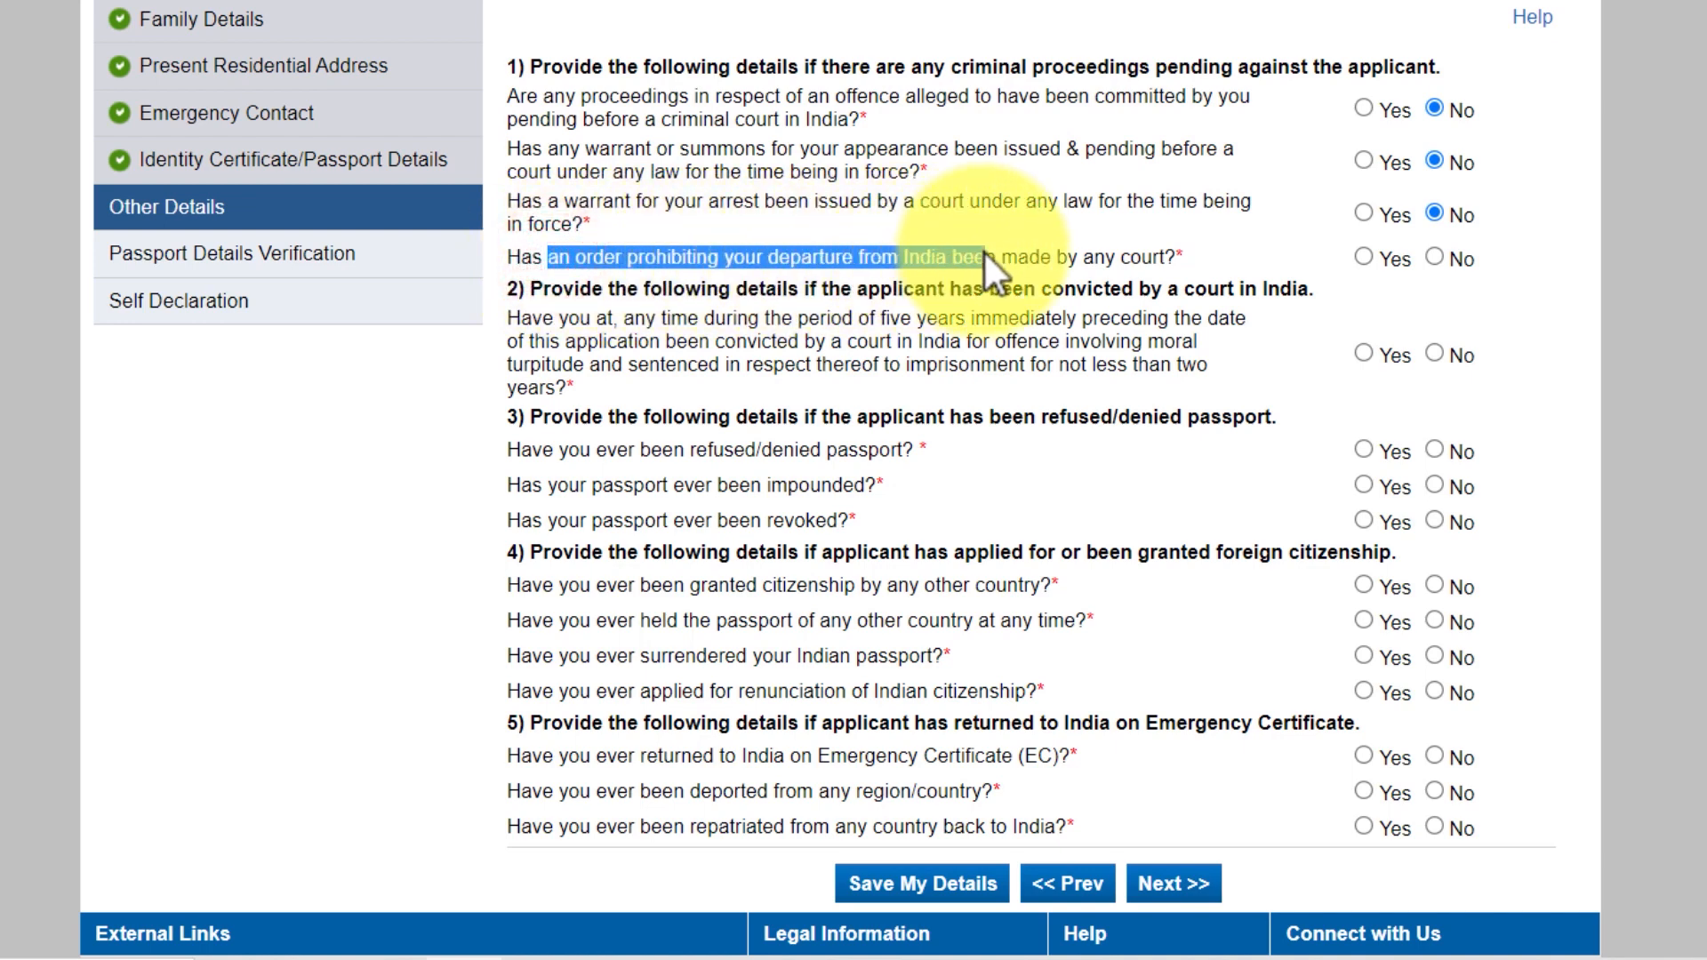
{"action": "left_click", "coordinate": [985, 253]}
{"action": "left_click", "coordinate": [1435, 257]}
Answer No to the court conviction question and to the passport refused, impounded and revoked questions.
{"action": "left_click", "coordinate": [1435, 353]}
{"action": "left_click_drag", "start_coordinate": [543, 467], "coordinate": [873, 439]}
{"action": "left_click", "coordinate": [874, 439]}
{"action": "left_click", "coordinate": [1435, 449]}
{"action": "left_click_drag", "start_coordinate": [533, 485], "coordinate": [809, 488]}
{"action": "left_click", "coordinate": [1433, 486]}
{"action": "left_click_drag", "start_coordinate": [534, 518], "coordinate": [825, 507]}
{"action": "left_click", "coordinate": [1434, 521]}
Answer No to all four foreign citizenship questions, including holding another country's passport, surrendering the Indian passport and renouncing citizenship.
{"action": "left_click_drag", "start_coordinate": [573, 589], "coordinate": [969, 585]}
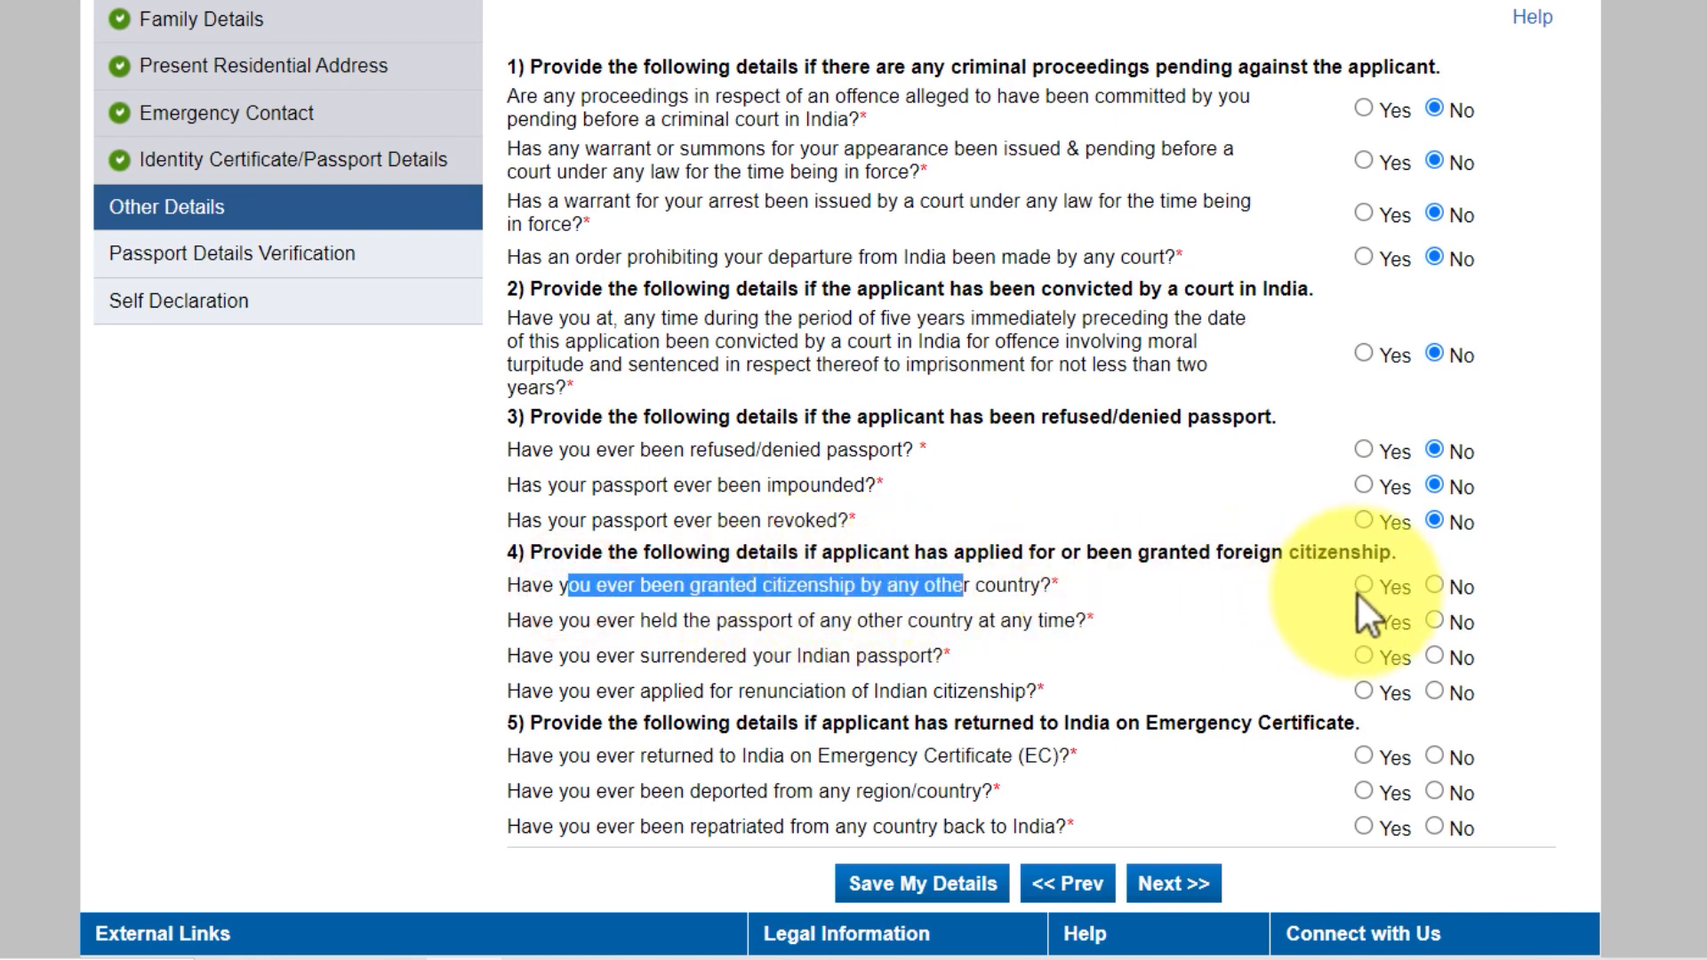
{"action": "left_click", "coordinate": [1434, 585]}
{"action": "left_click_drag", "start_coordinate": [555, 624], "coordinate": [1034, 632]}
{"action": "left_click", "coordinate": [1032, 632]}
{"action": "left_click", "coordinate": [1434, 621]}
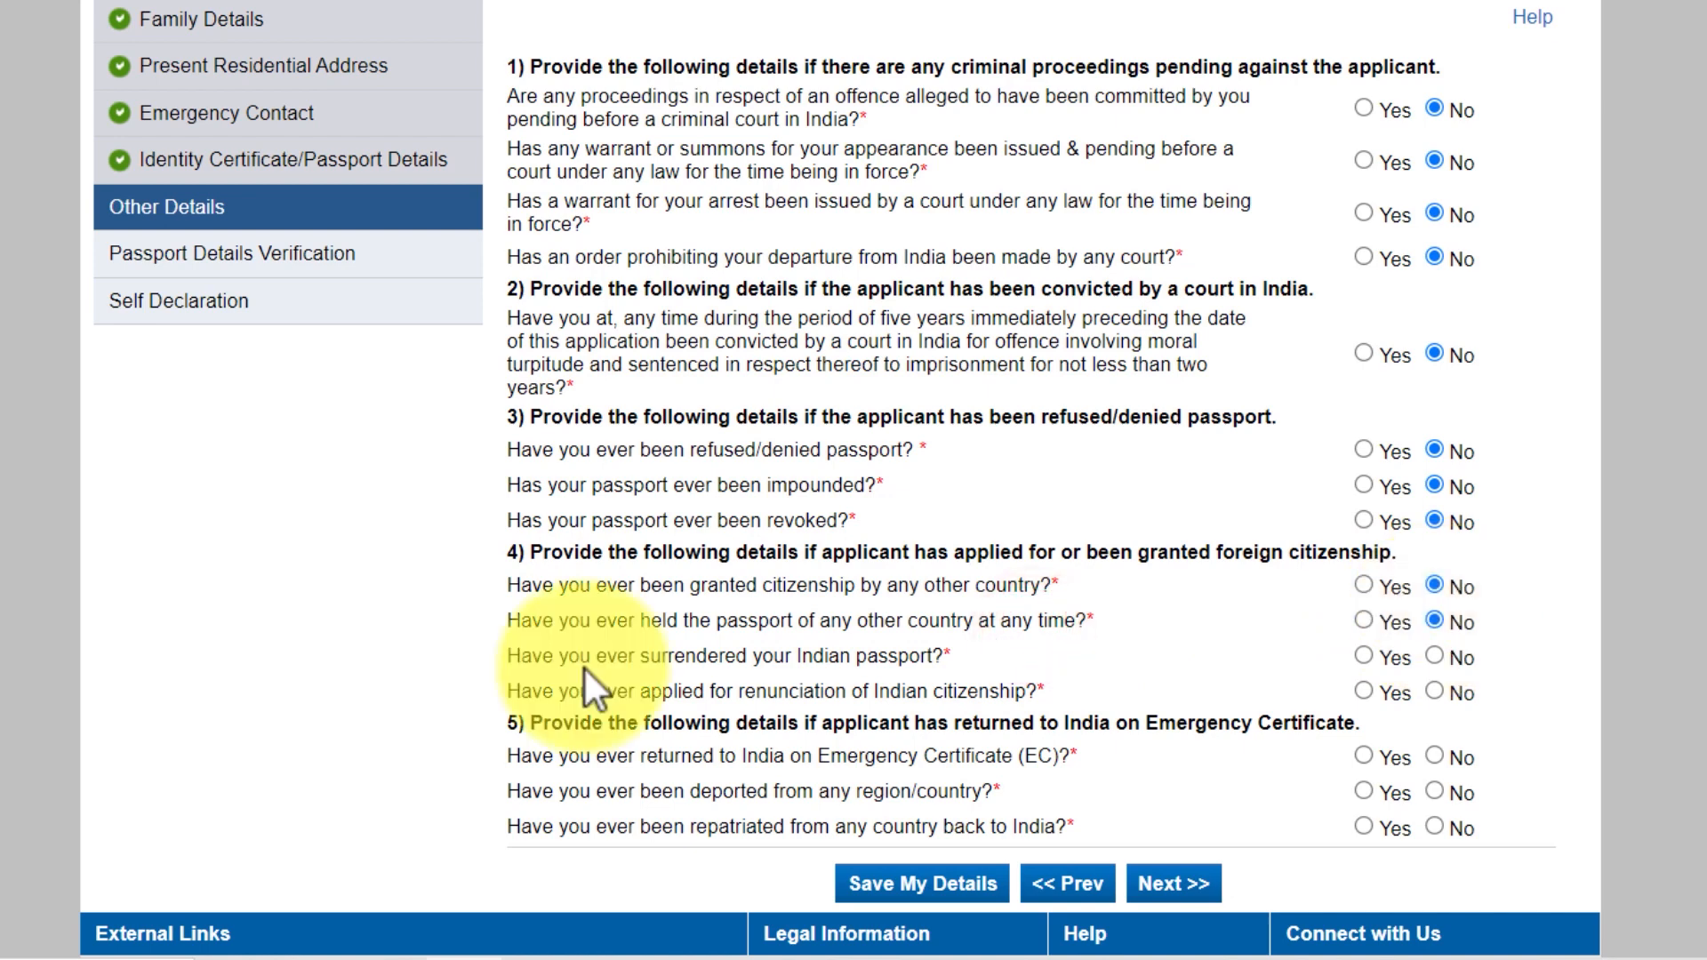
{"action": "left_click_drag", "start_coordinate": [590, 658], "coordinate": [886, 658]}
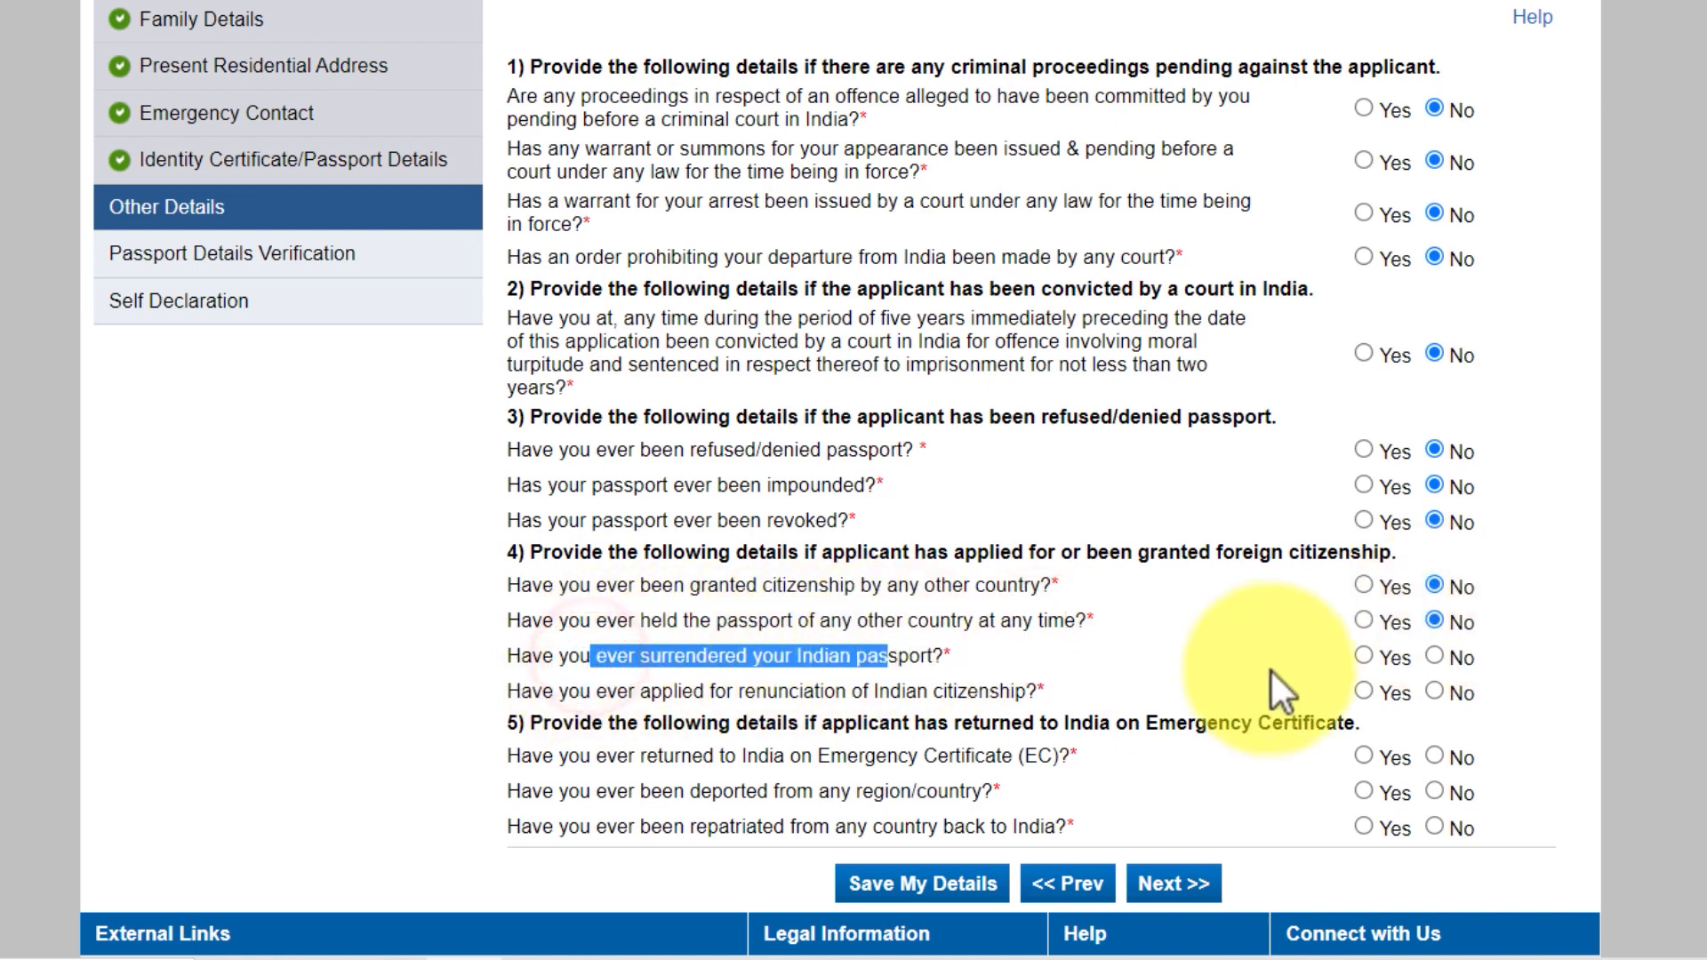
{"action": "left_click", "coordinate": [1434, 657]}
{"action": "left_click_drag", "start_coordinate": [557, 690], "coordinate": [1385, 689]}
{"action": "left_click", "coordinate": [1434, 692]}
Answer No to the Emergency Certificate, deportation and repatriation questions, and proceed to Passport Details Verification.
{"action": "left_click_drag", "start_coordinate": [663, 760], "coordinate": [943, 764]}
{"action": "left_click", "coordinate": [1436, 757]}
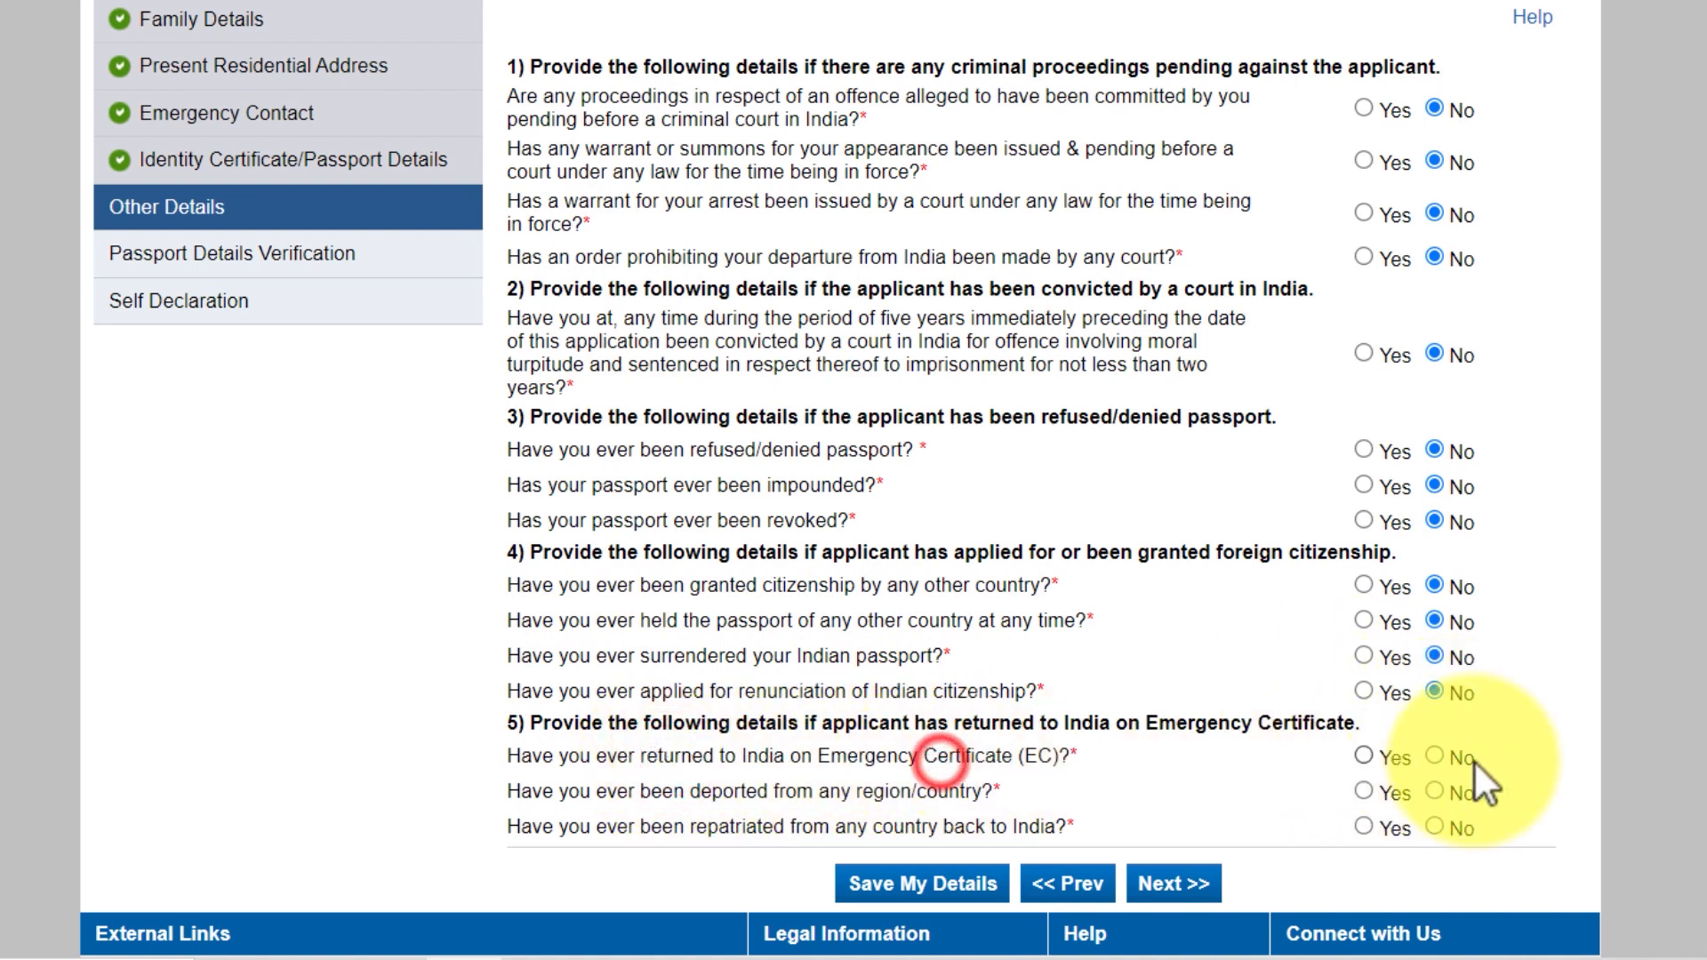
{"action": "left_click_drag", "start_coordinate": [596, 792], "coordinate": [851, 784]}
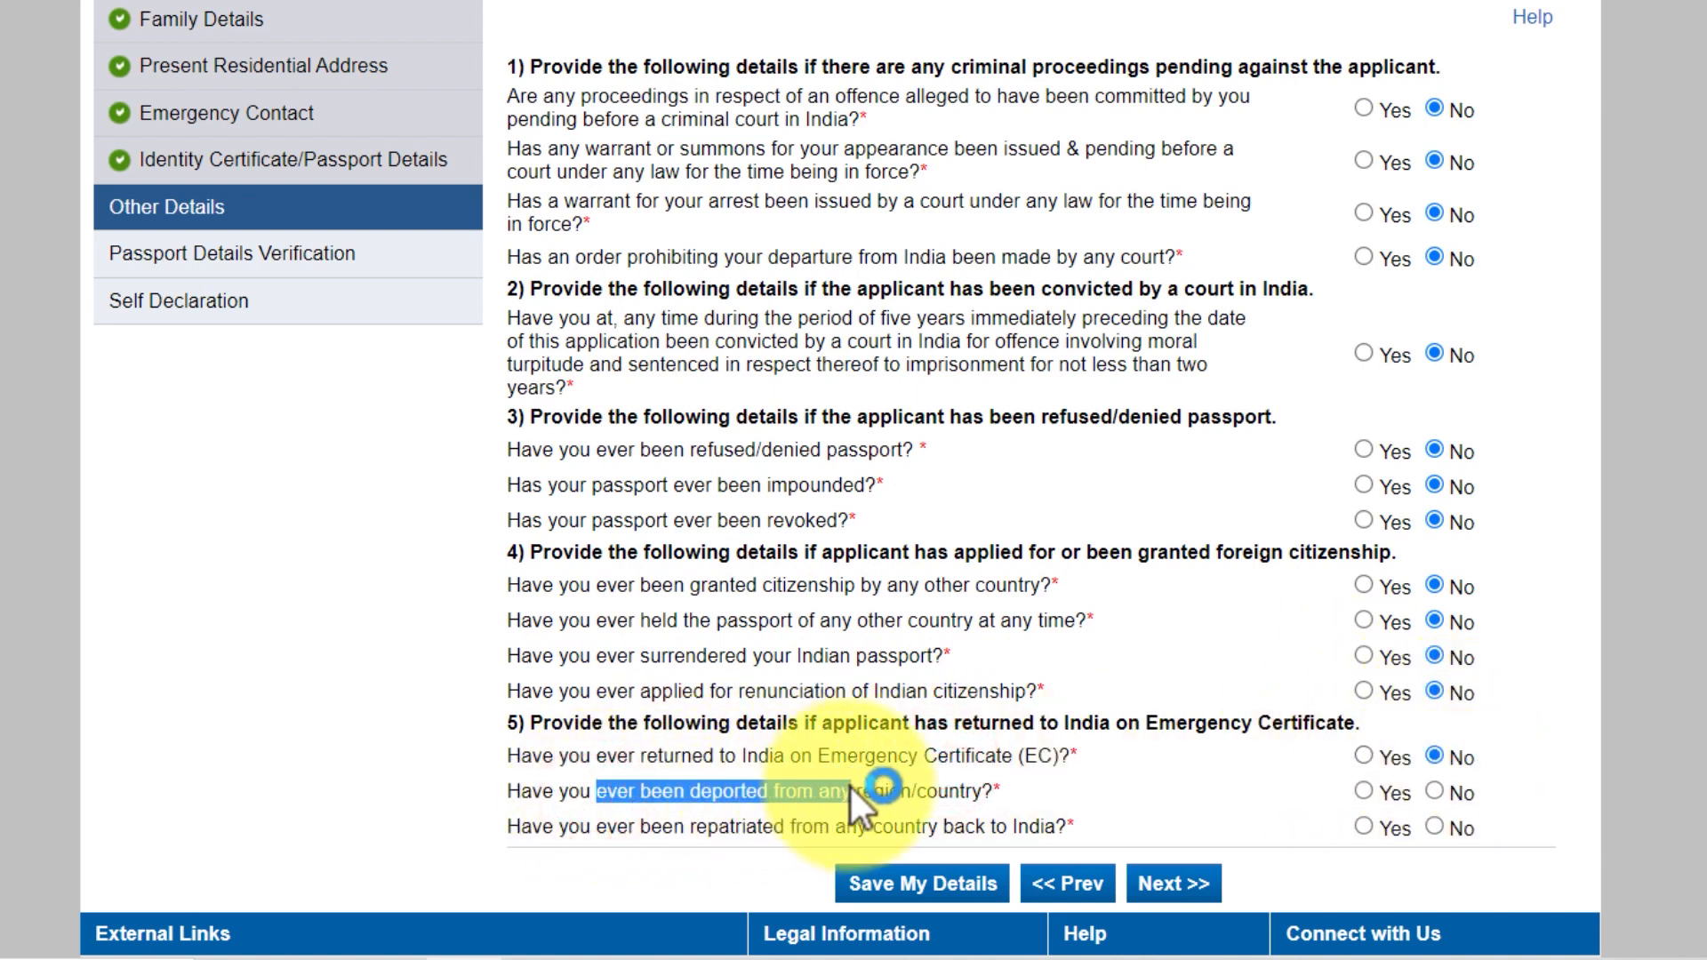
{"action": "left_click", "coordinate": [1434, 791]}
{"action": "left_click_drag", "start_coordinate": [631, 832], "coordinate": [1092, 813]}
{"action": "left_click", "coordinate": [1435, 827]}
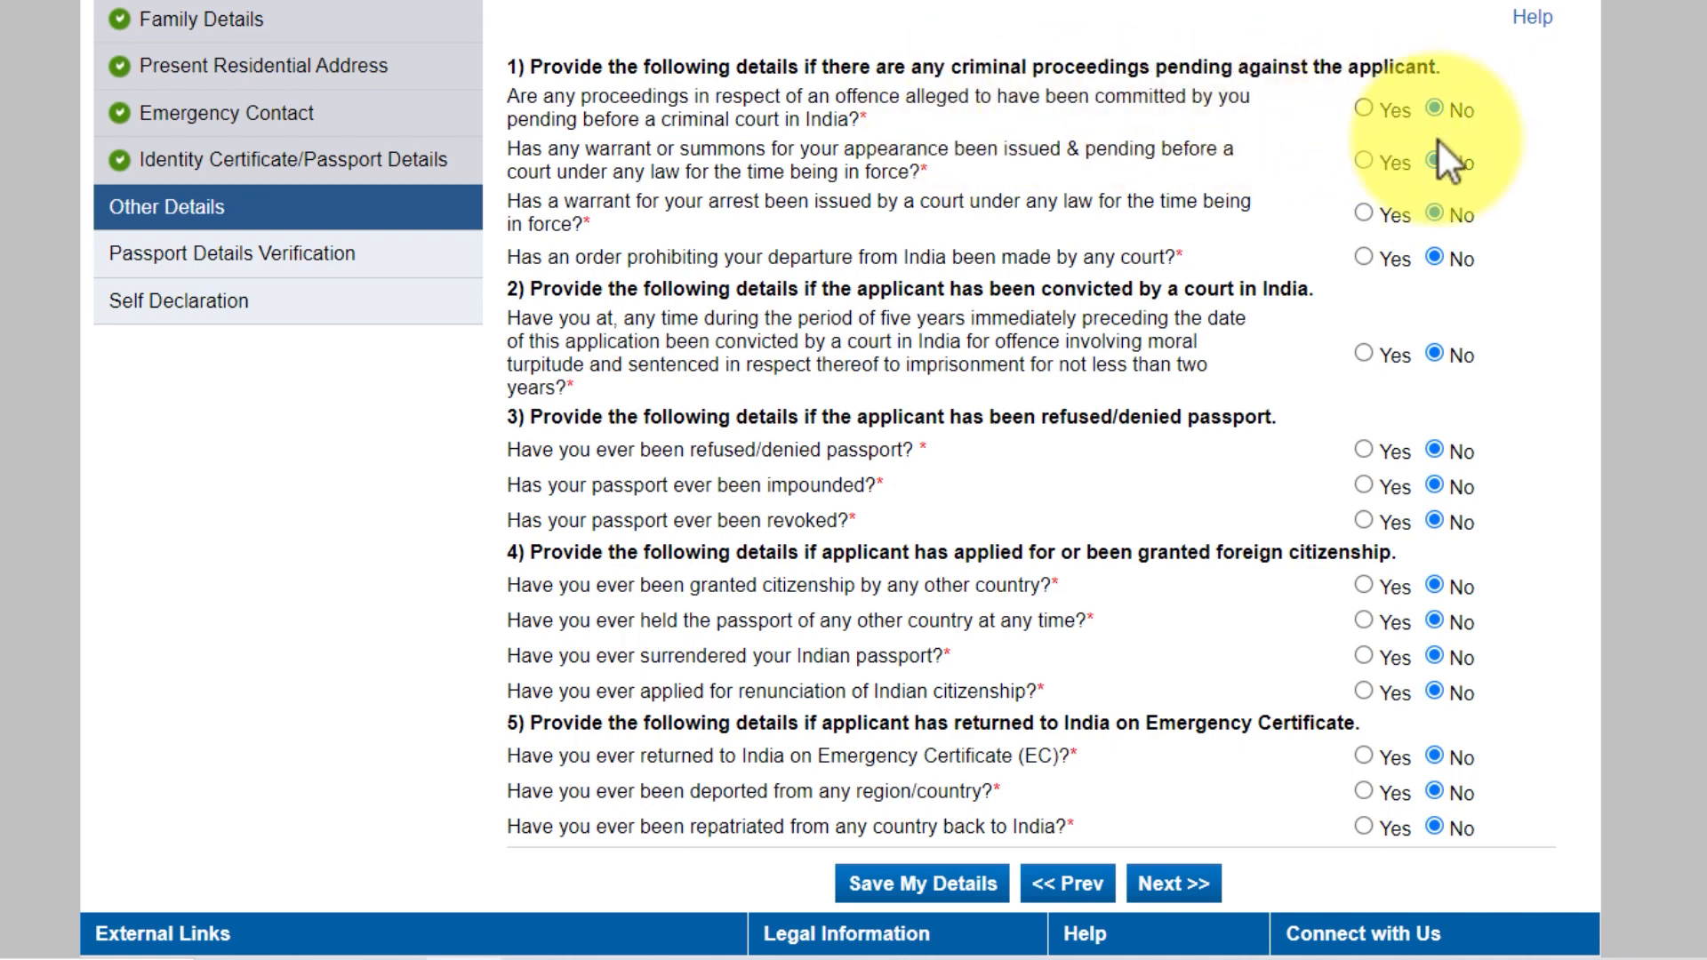
{"action": "left_click", "coordinate": [1176, 885]}
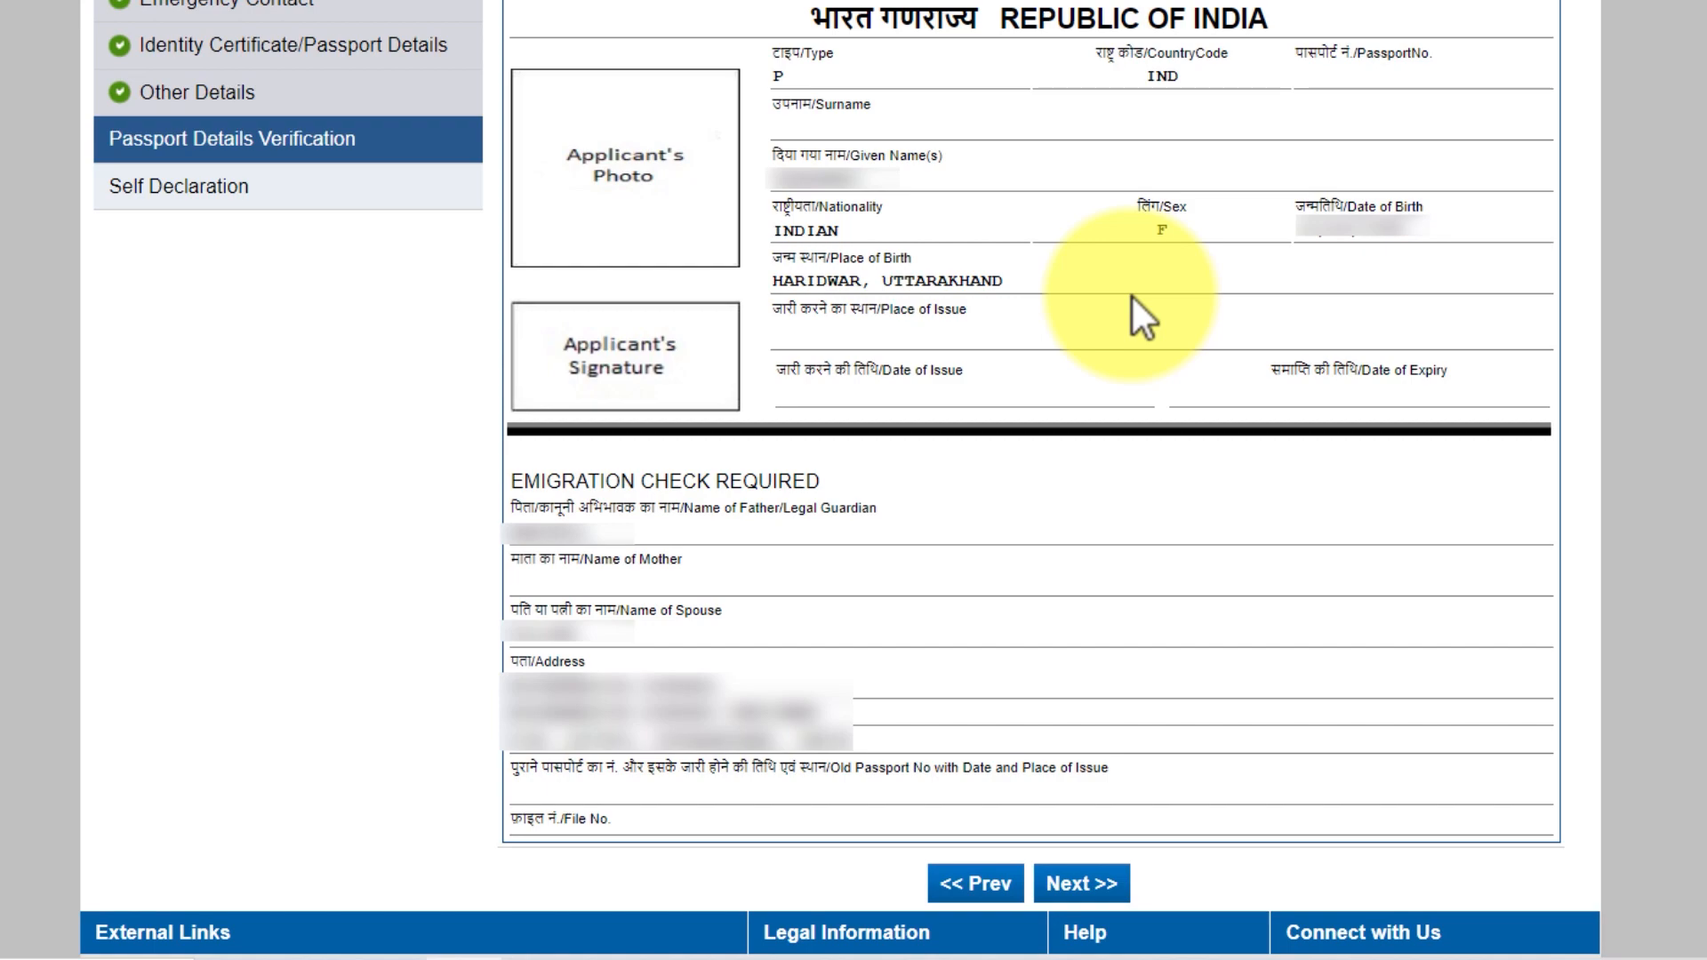
Continue from the passport details preview to Self Declaration and set Proof of Birth to Aadhaar Card/E-Aadhaar.
{"action": "left_click", "coordinate": [1069, 879]}
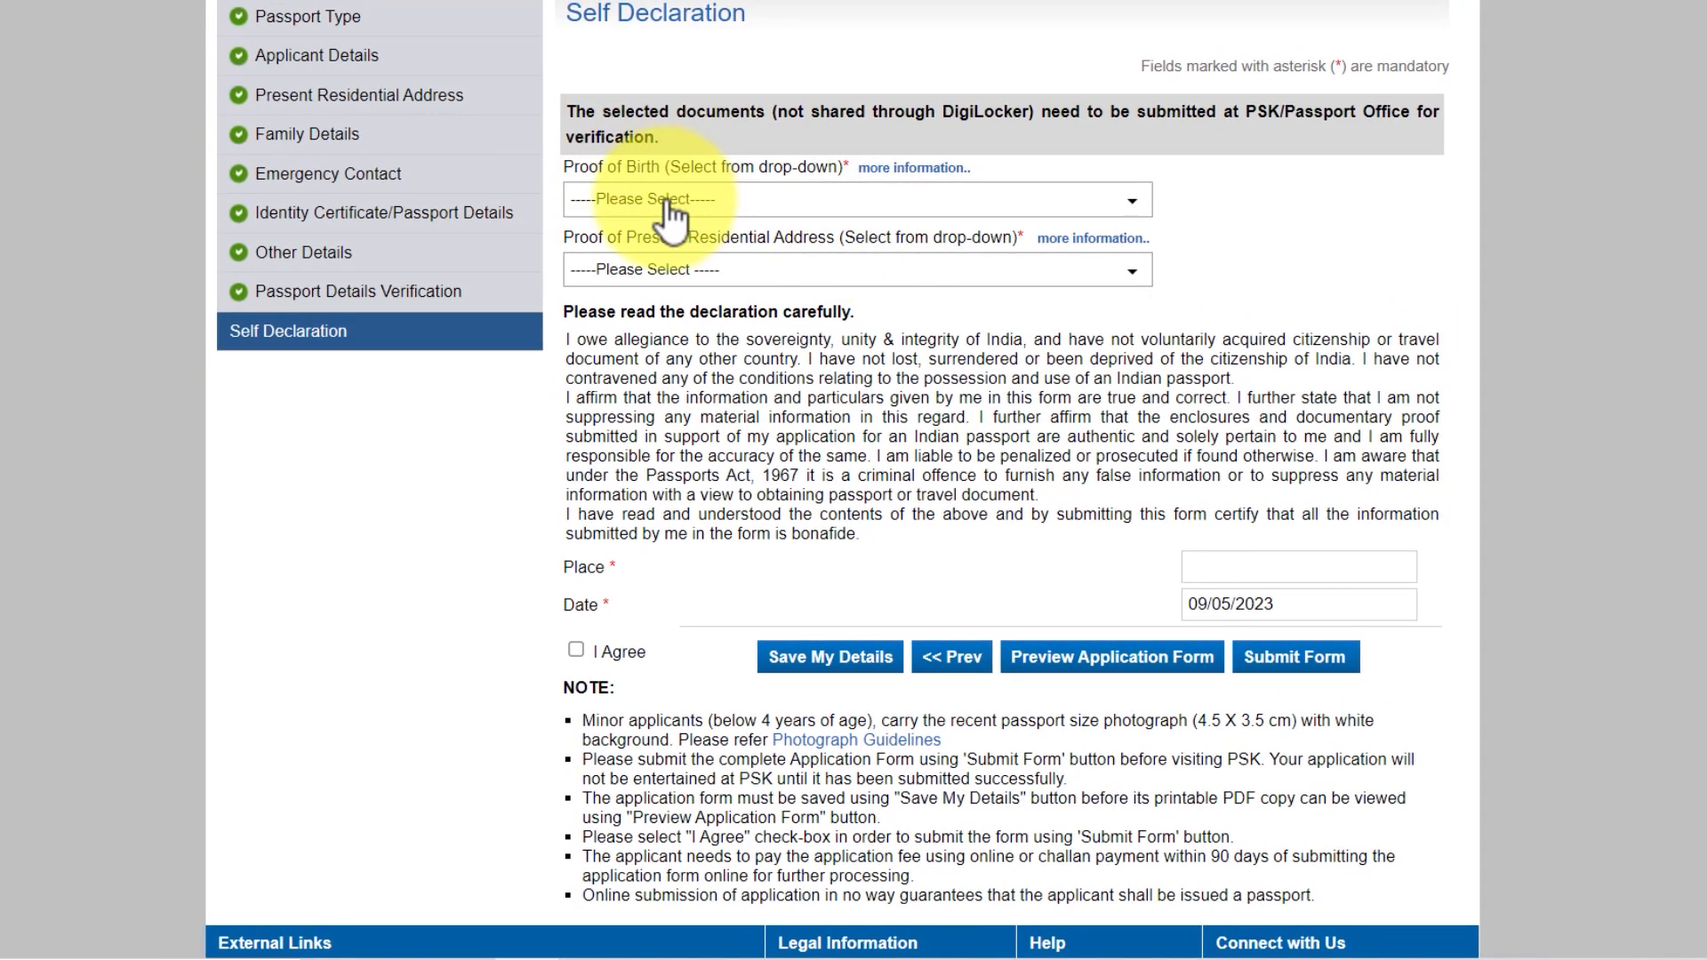
{"action": "left_click", "coordinate": [673, 214]}
{"action": "key", "text": "Down"}
{"action": "key", "text": "Return"}
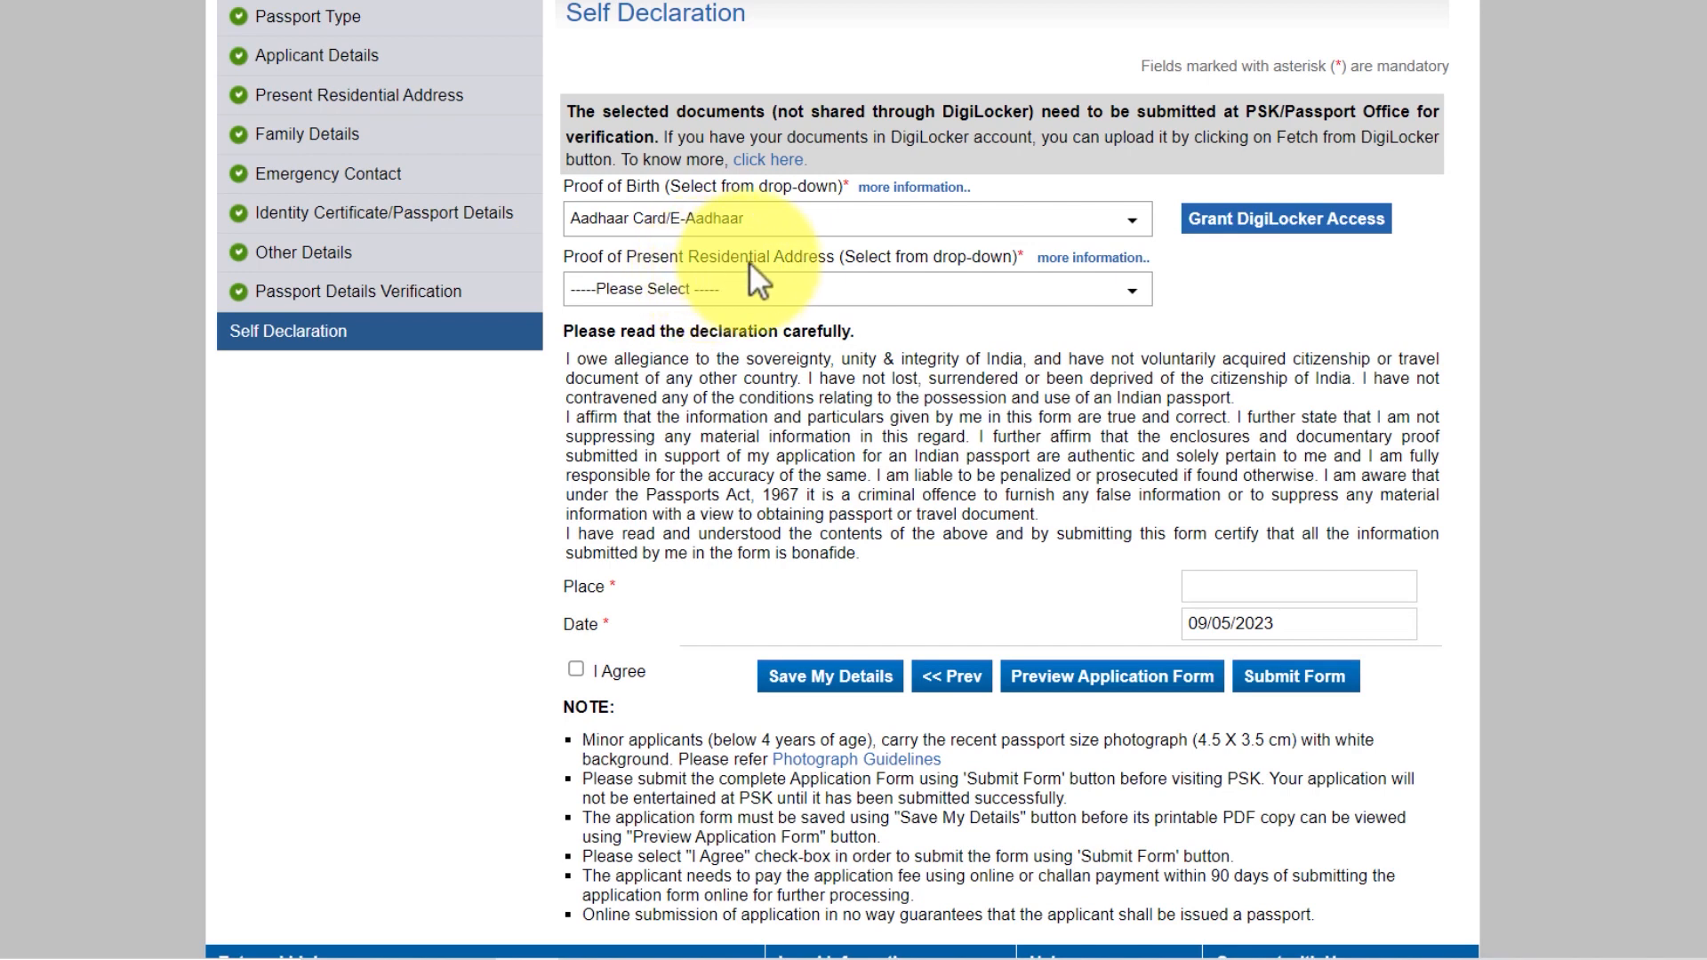
Set Proof of Present Residential Address to Aadhaar Card (Address Proof) and activate the Place field.
{"action": "left_click", "coordinate": [764, 291]}
{"action": "scroll", "coordinate": [731, 431], "scroll_direction": "down", "scroll_amount": 3}
{"action": "scroll", "coordinate": [731, 431], "scroll_direction": "down", "scroll_amount": 6}
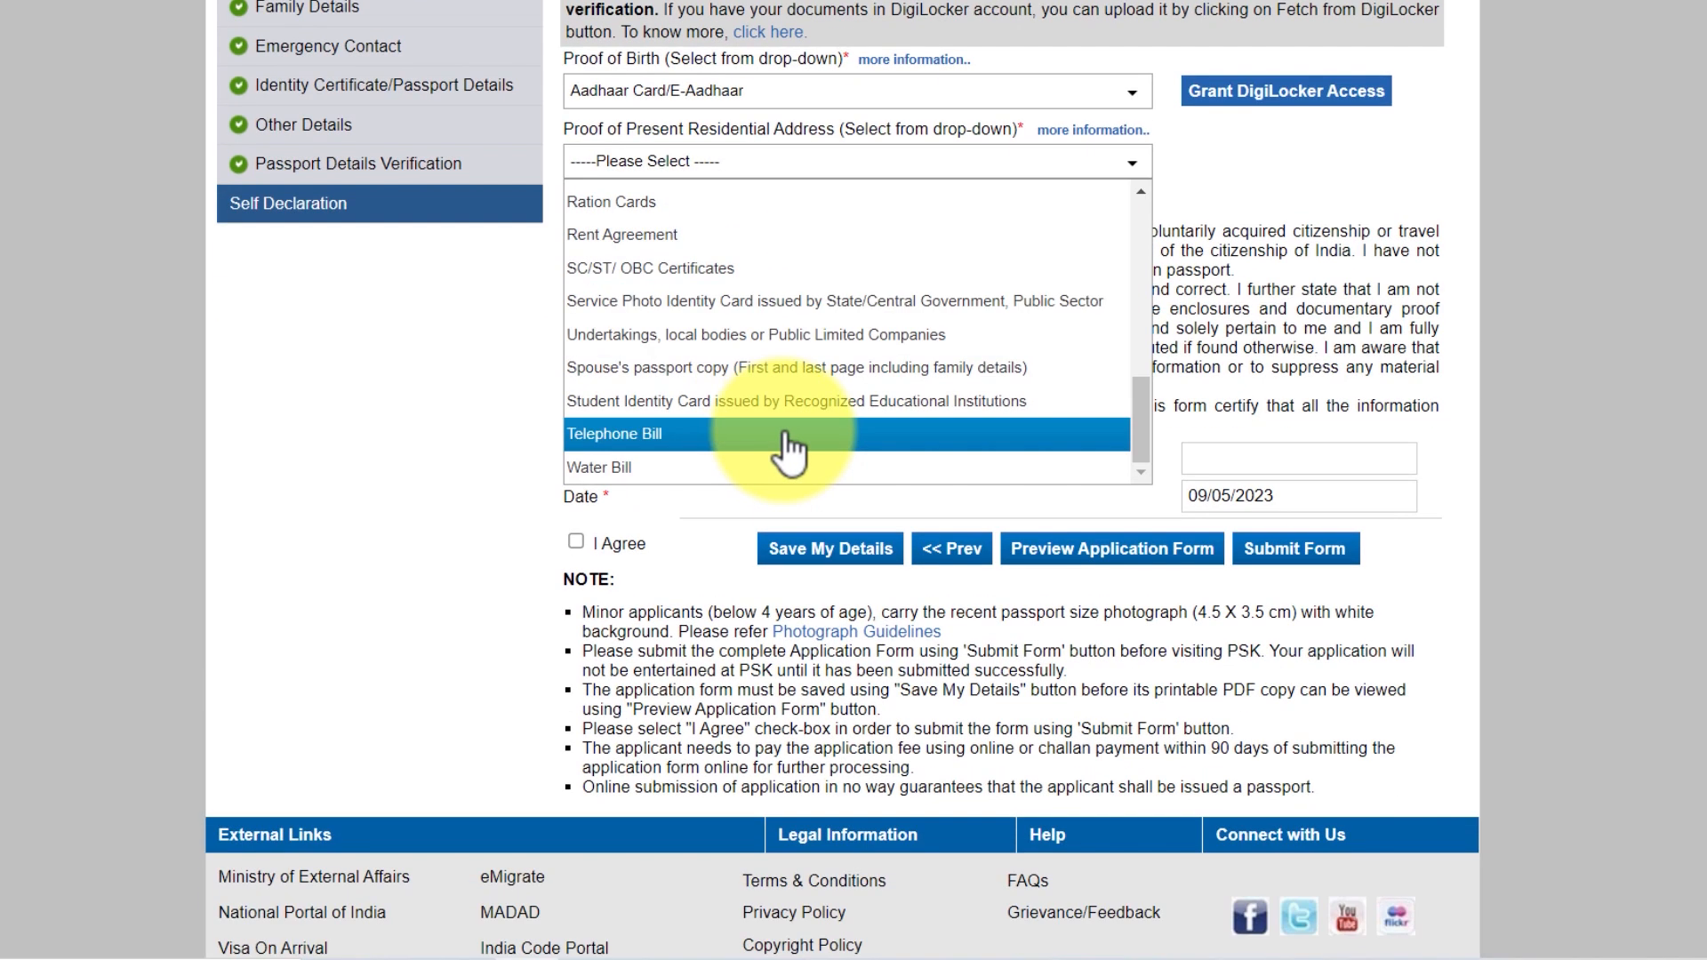
{"action": "scroll", "coordinate": [731, 616], "scroll_direction": "up", "scroll_amount": 1}
{"action": "scroll", "coordinate": [747, 400], "scroll_direction": "up", "scroll_amount": 5}
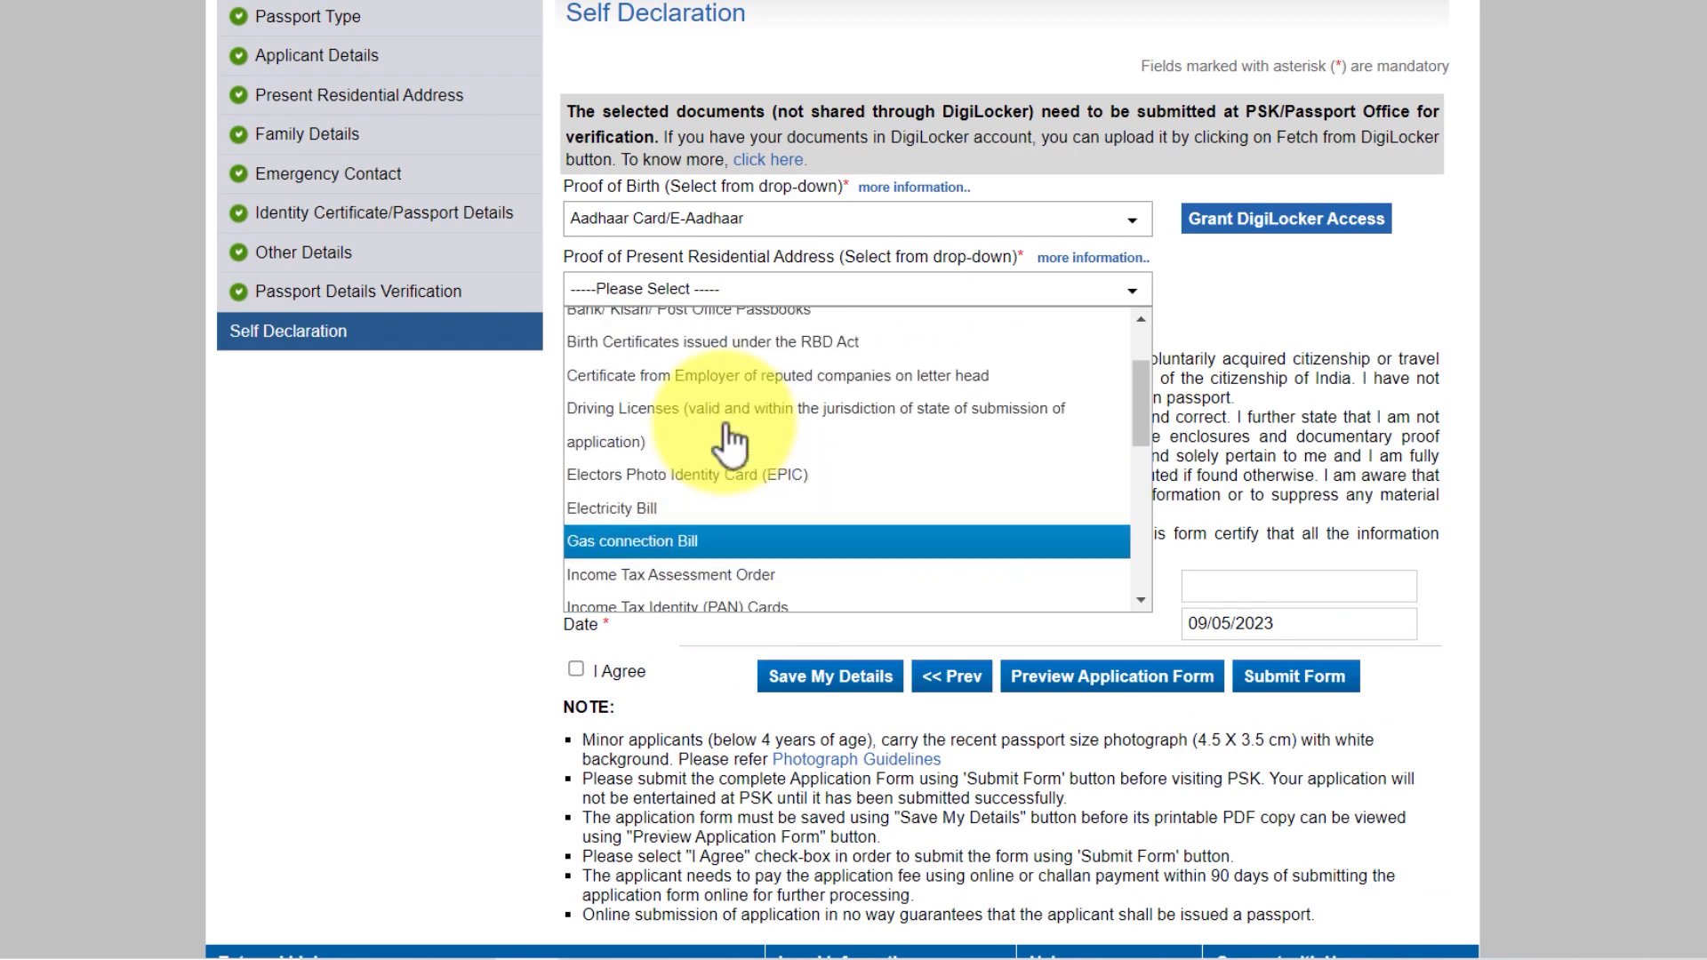
{"action": "left_click", "coordinate": [734, 360]}
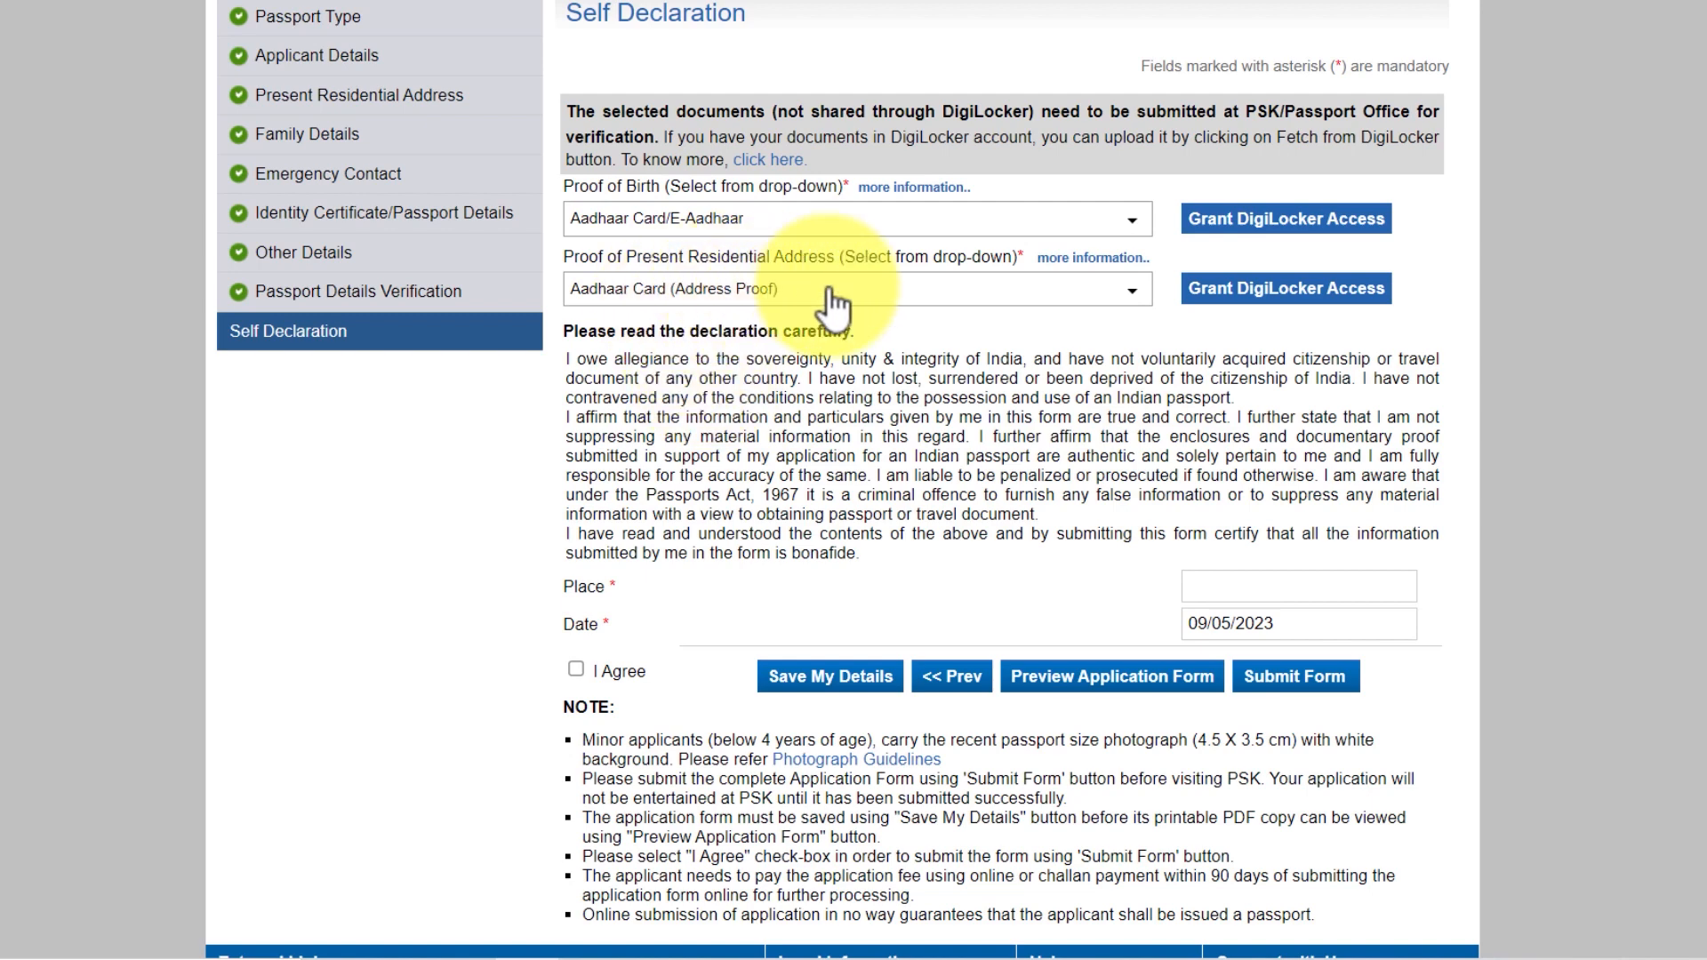
{"action": "left_click", "coordinate": [1300, 585]}
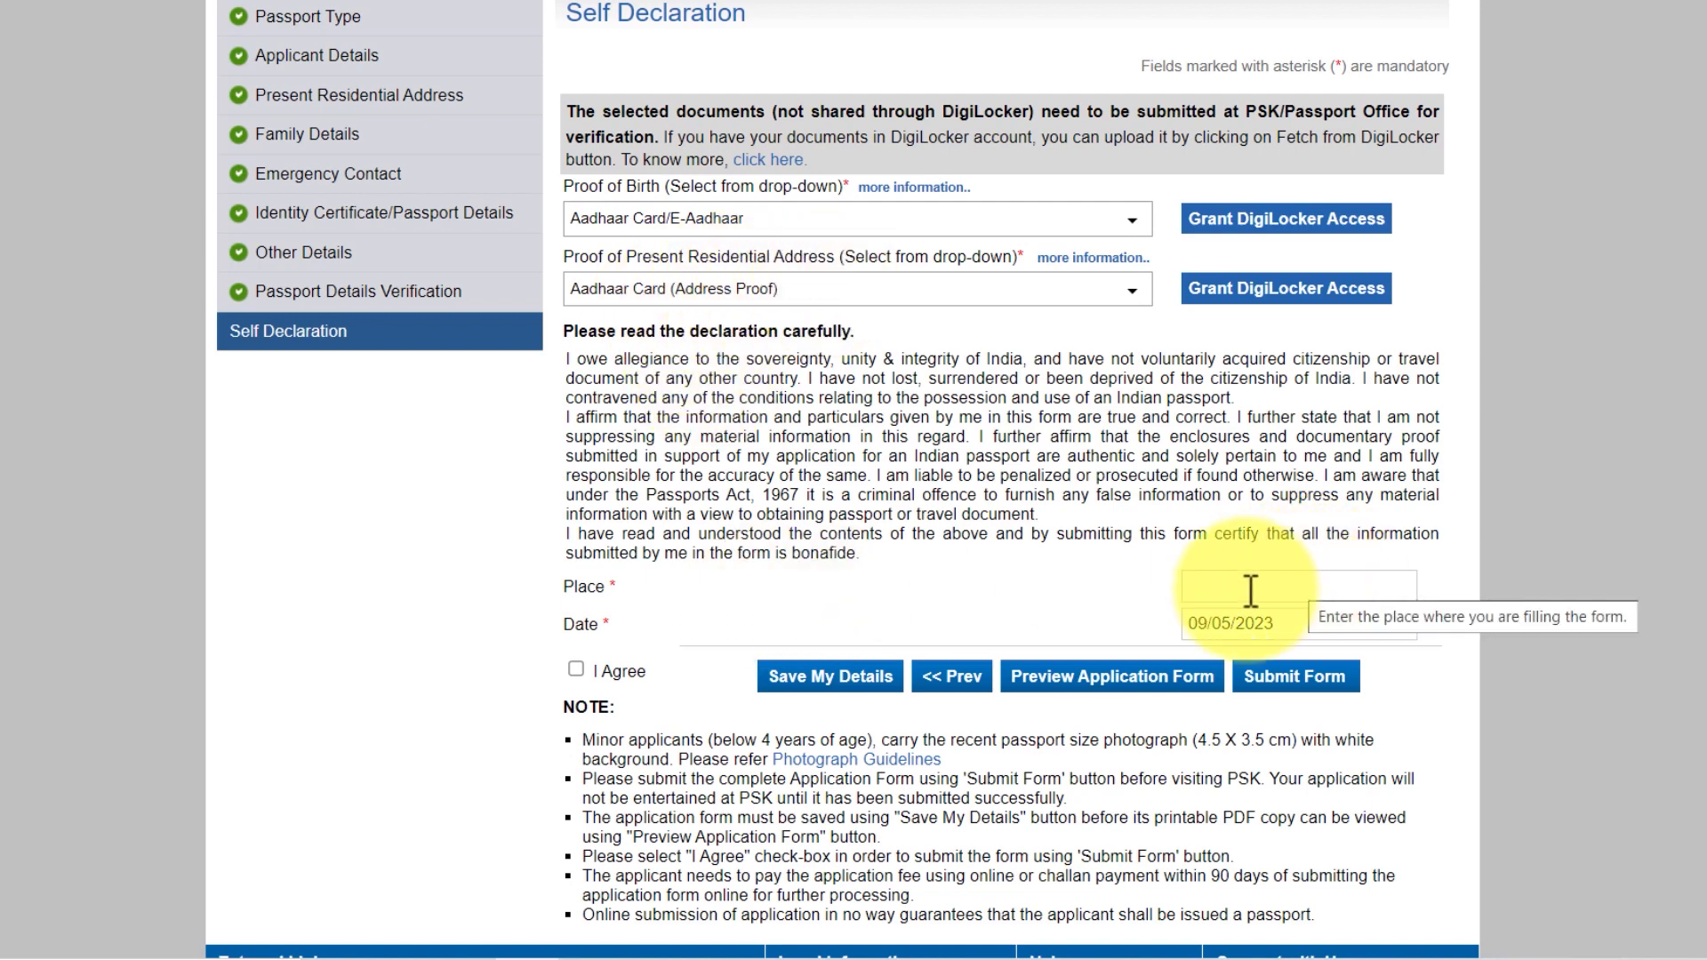
Enter HARIDWAR as the place, agree to the self declaration and submit the passport application form.
{"action": "type", "text": "HARIDWAR"}
{"action": "left_click", "coordinate": [576, 670]}
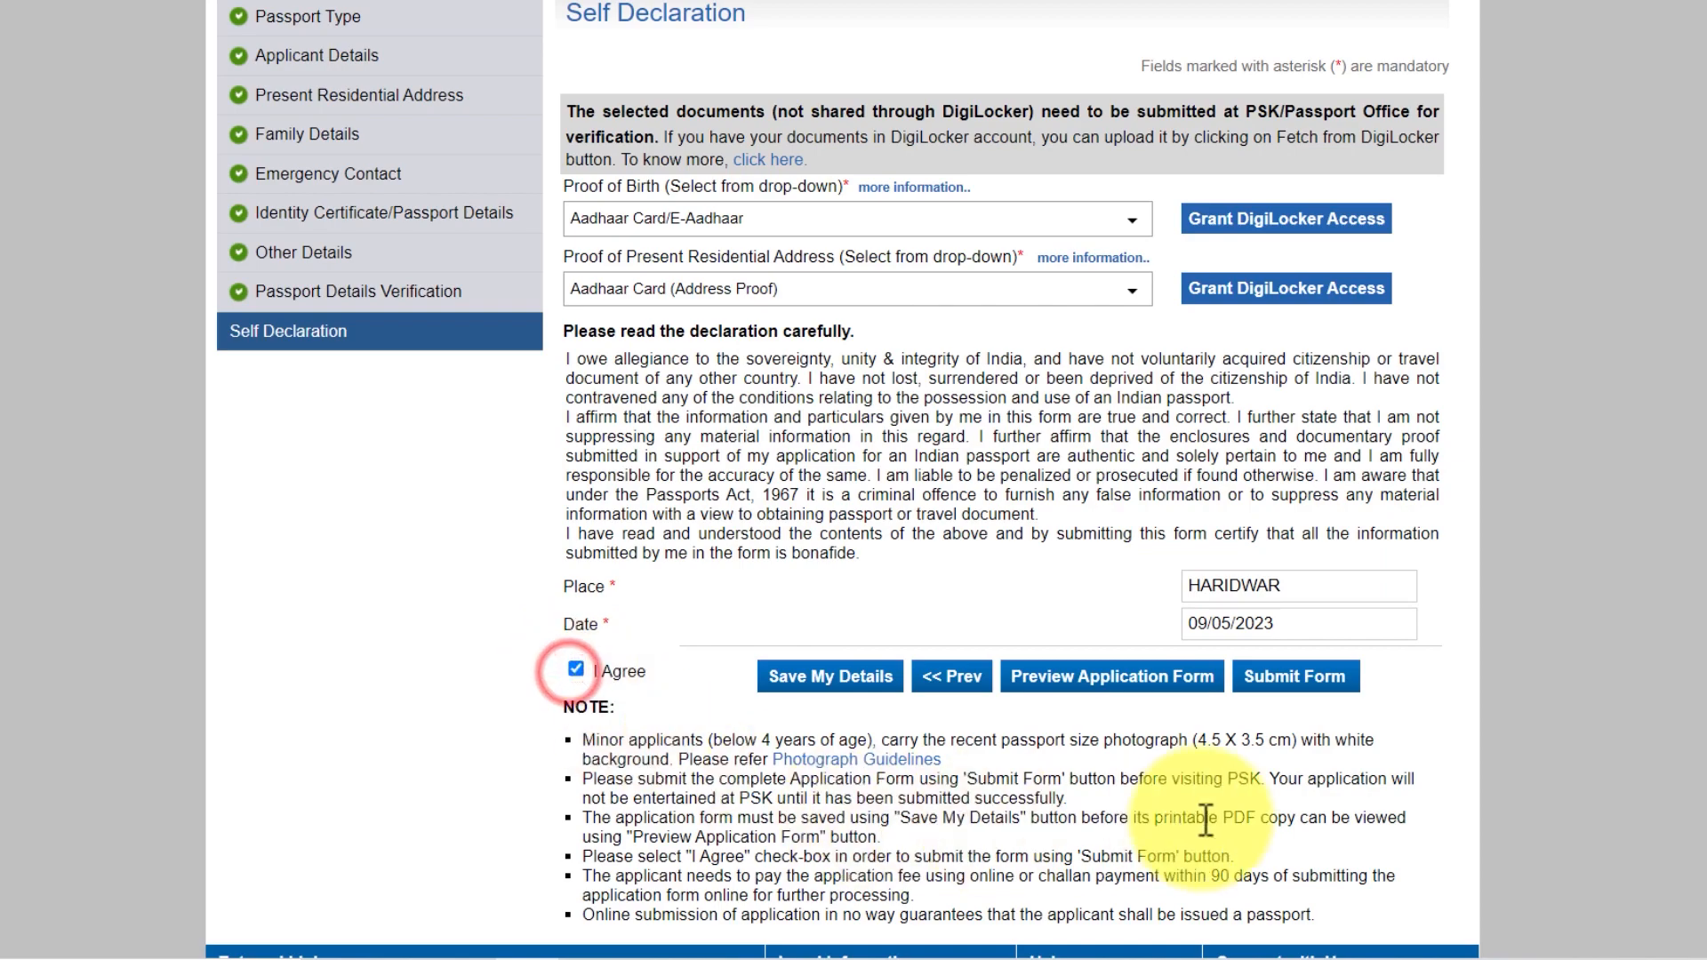
{"action": "left_click", "coordinate": [1287, 703]}
{"action": "left_click_drag", "start_coordinate": [671, 109], "coordinate": [1036, 124]}
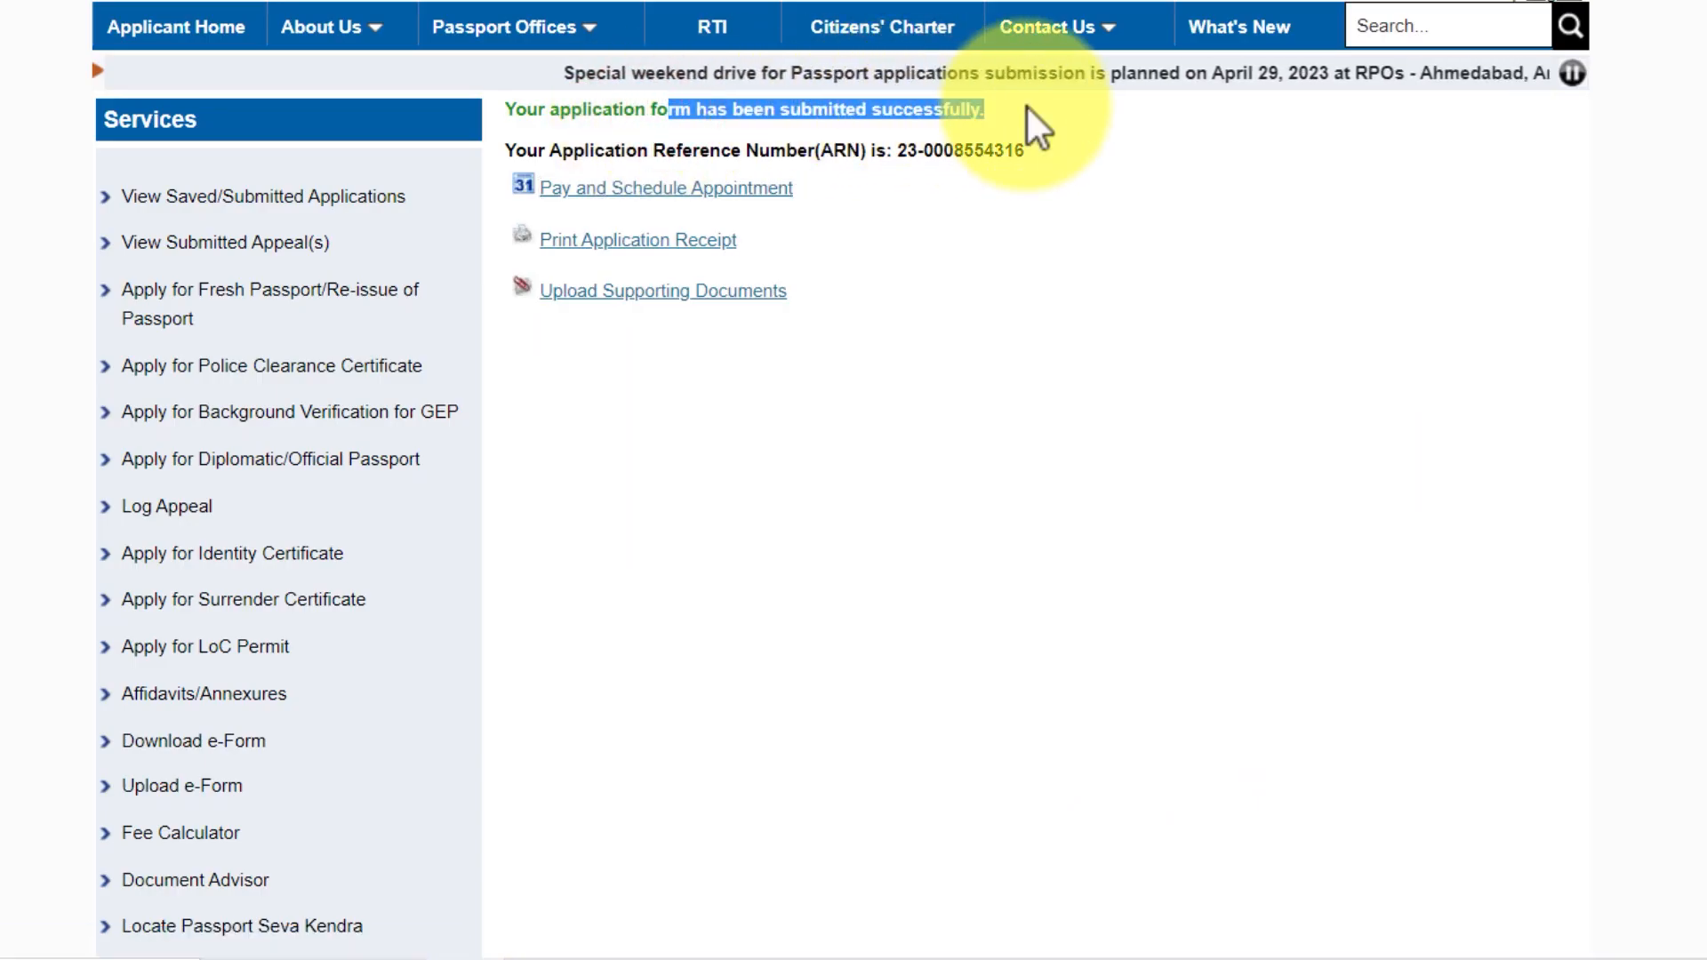
{"action": "left_click", "coordinate": [1027, 107]}
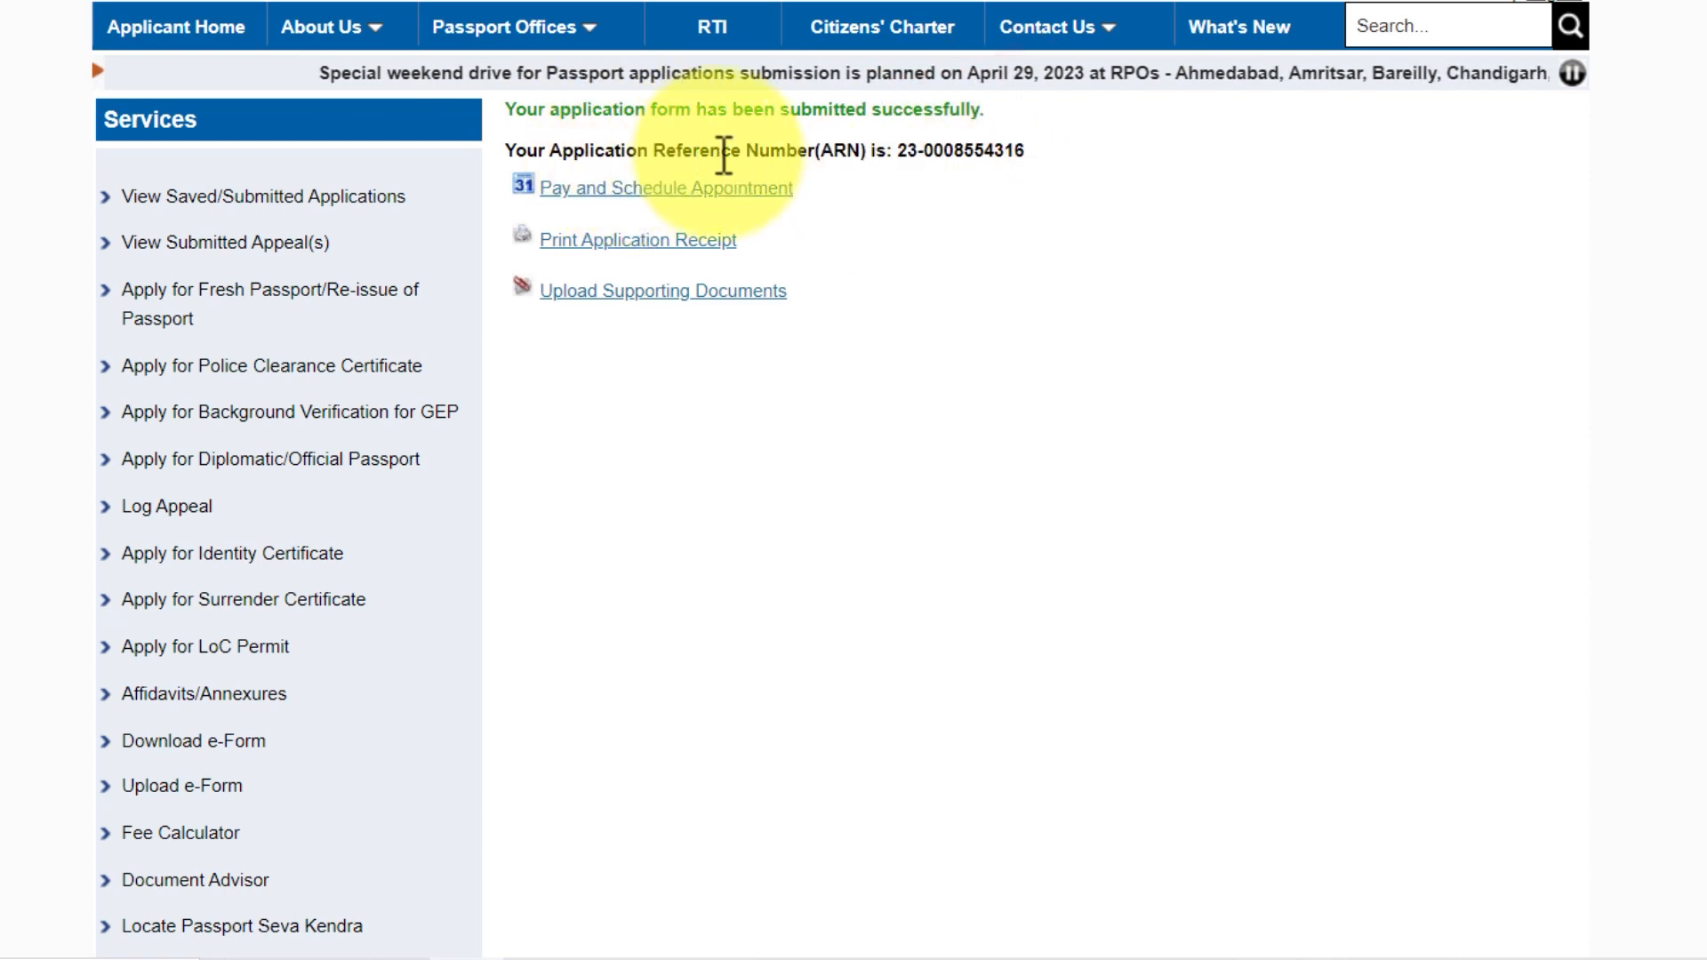
{"action": "left_click_drag", "start_coordinate": [900, 151], "coordinate": [1031, 153]}
{"action": "left_click", "coordinate": [1031, 153]}
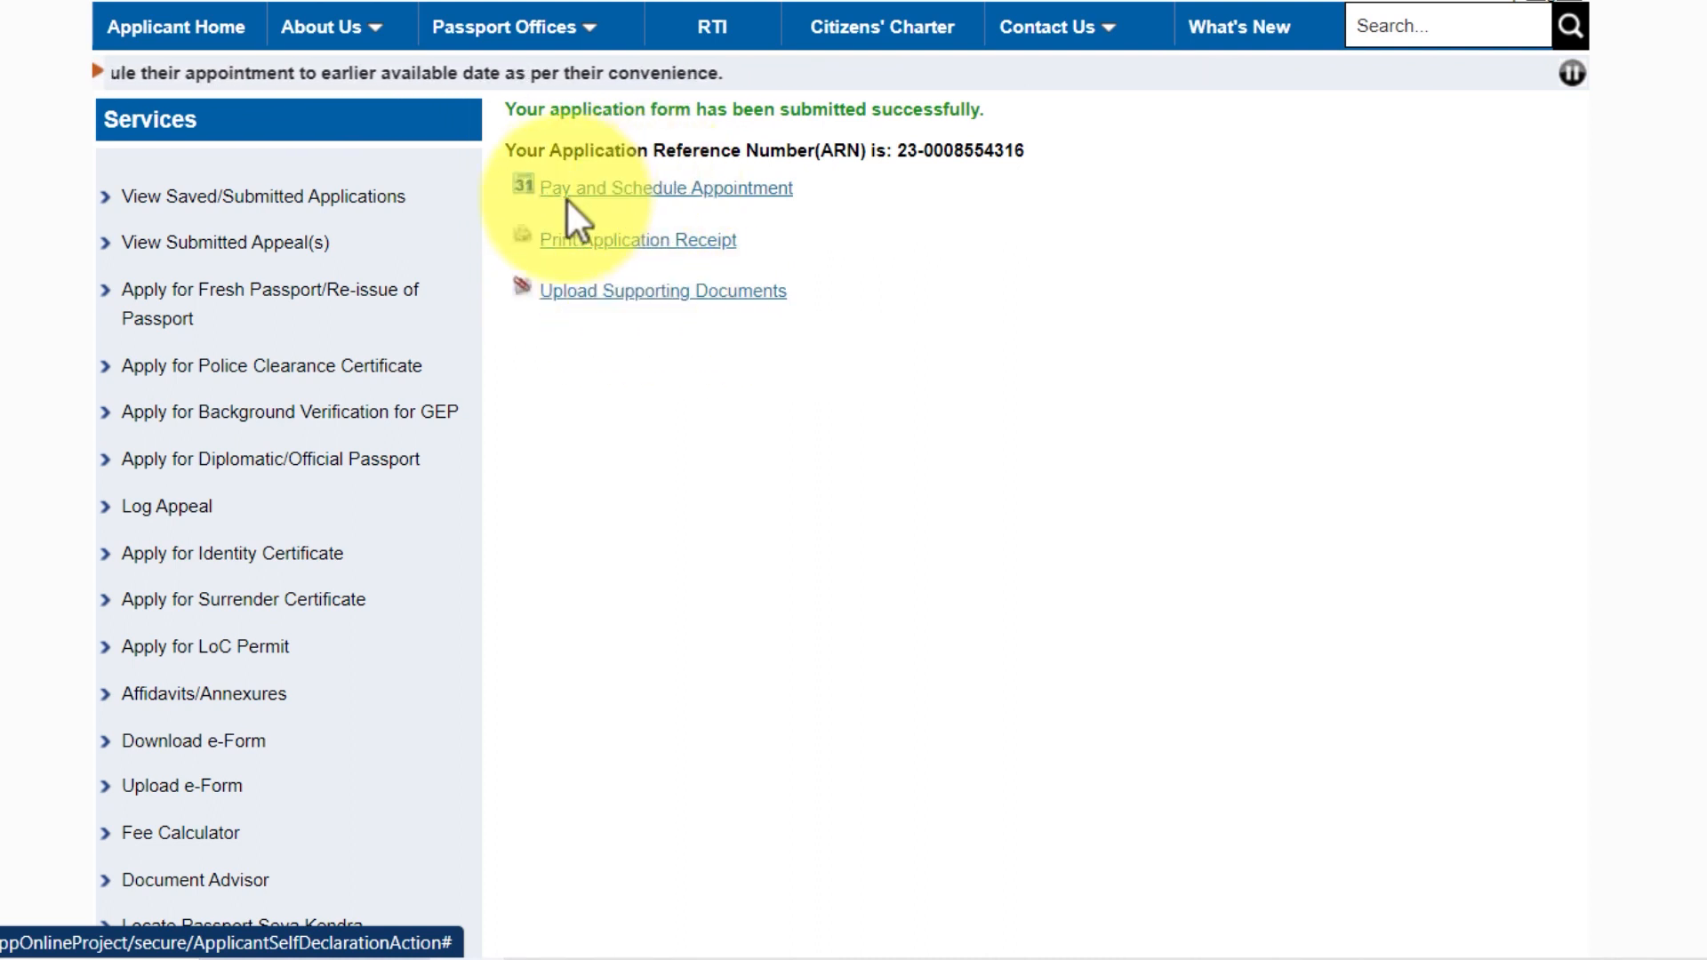
Proceed to paying and scheduling the appointment, choosing State Bank MOPS online payment as the payment mode.
{"action": "left_click", "coordinate": [667, 189]}
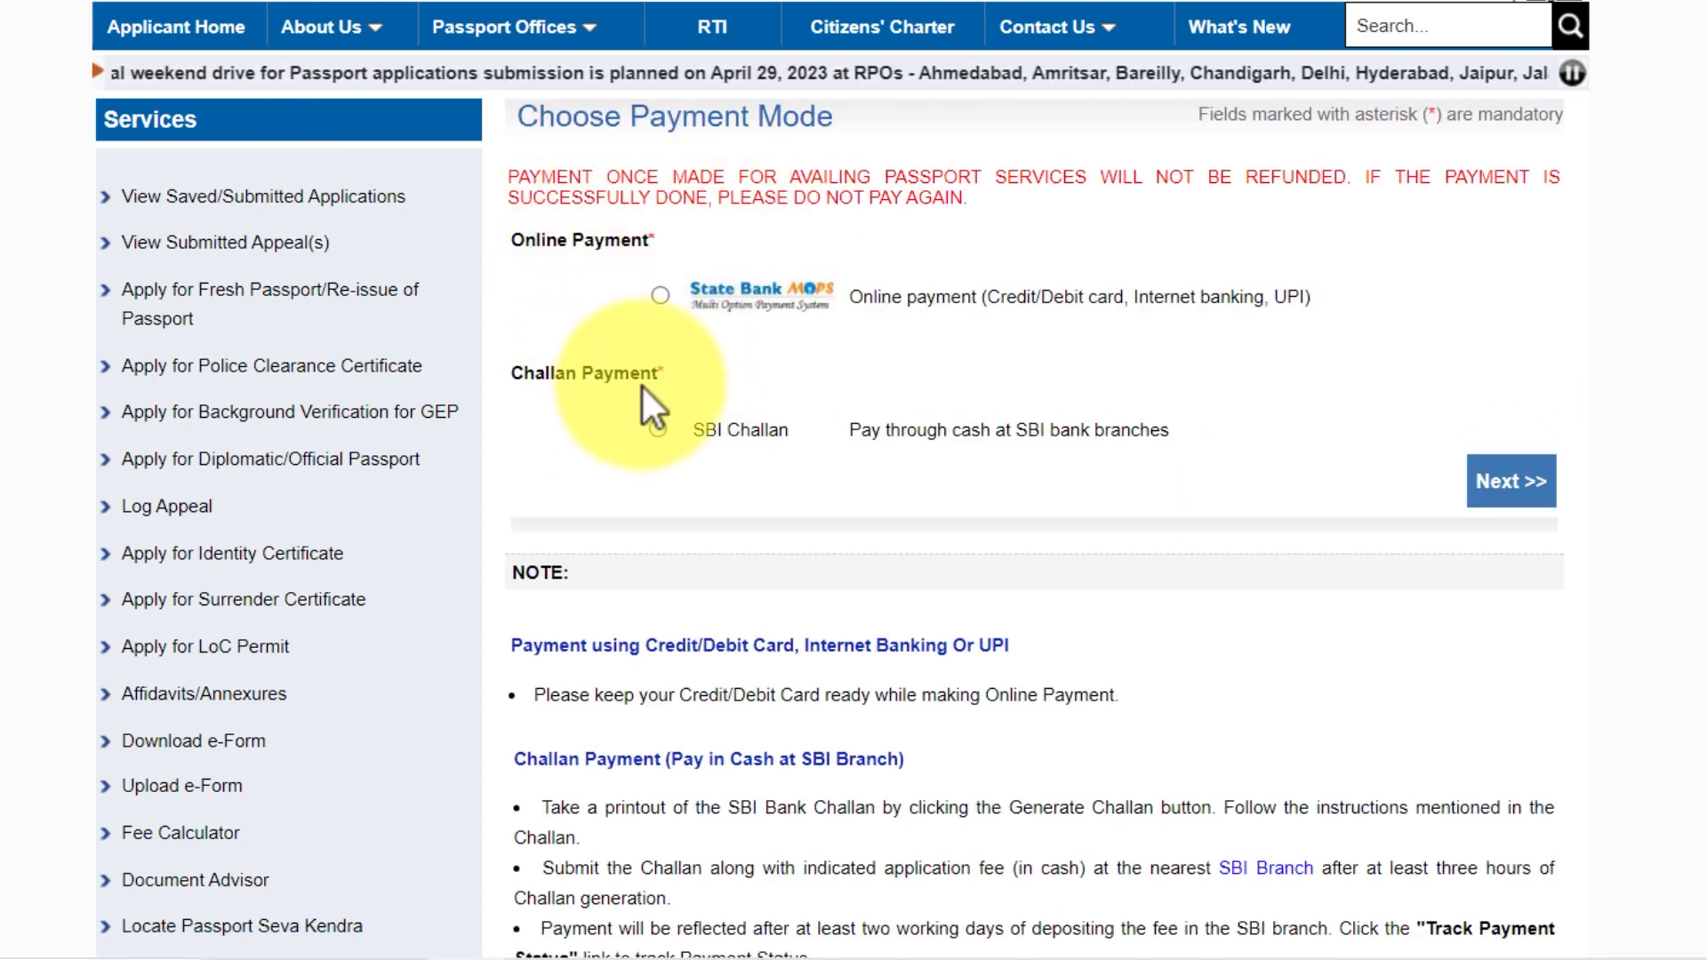
{"action": "left_click", "coordinate": [658, 295]}
{"action": "left_click", "coordinate": [1507, 485]}
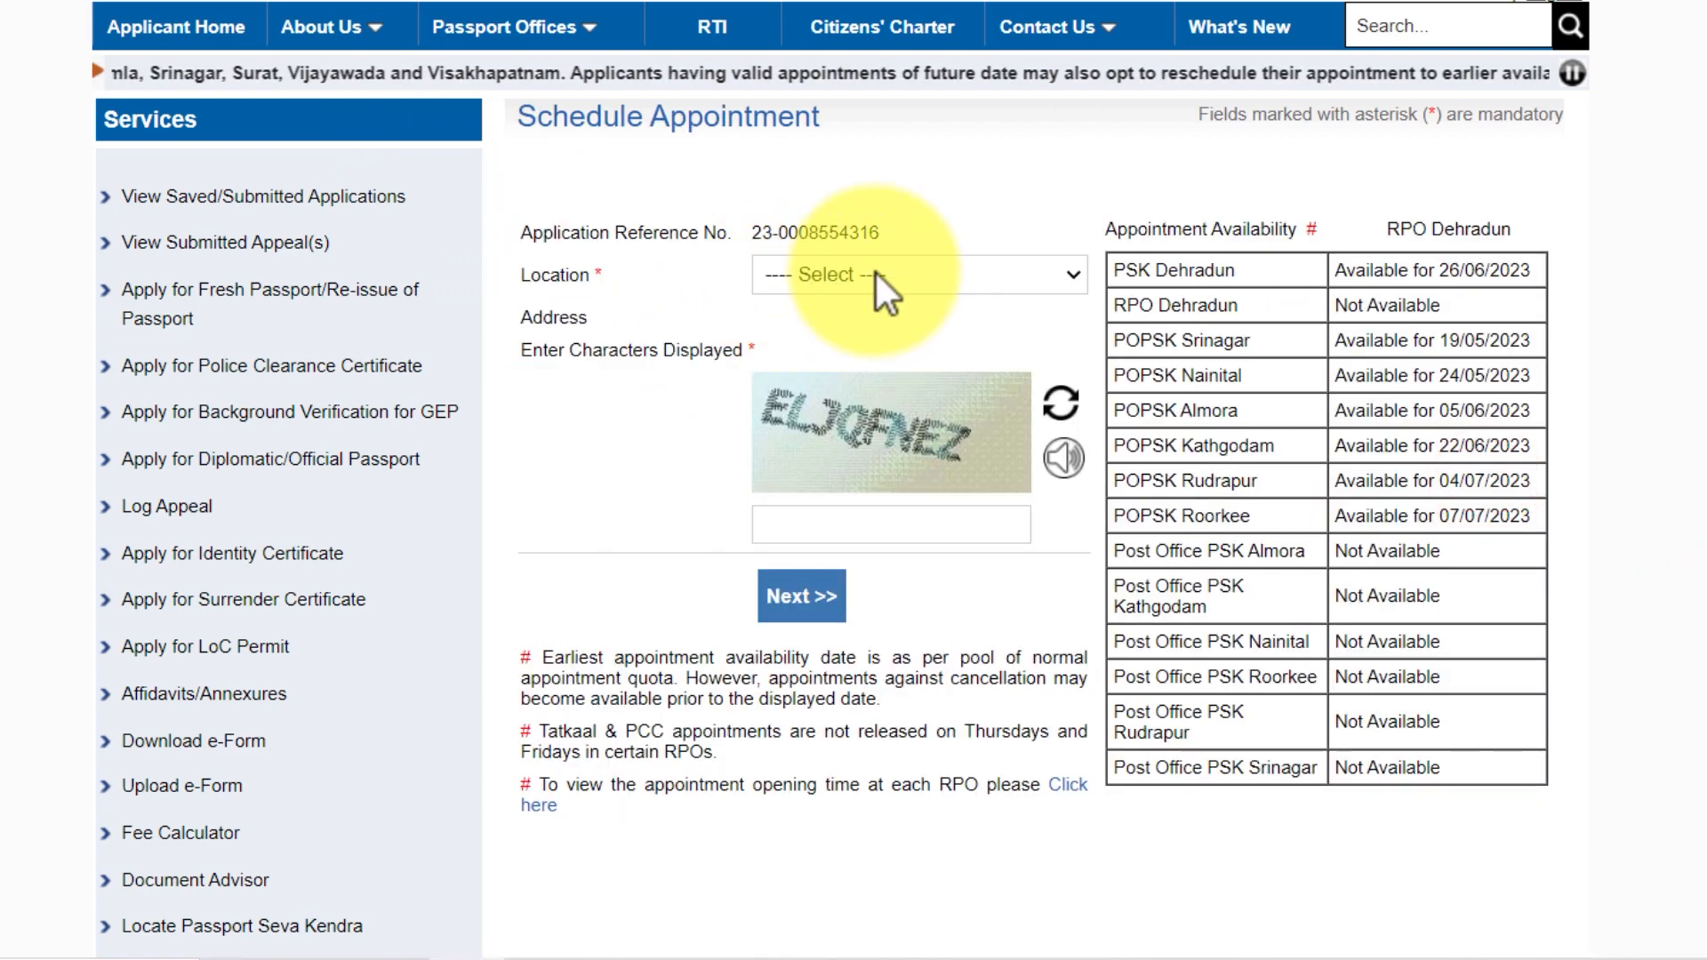
Choose POPSK Roorkee as the appointment location, complete the captcha and continue to the fee details.
{"action": "left_click", "coordinate": [873, 272]}
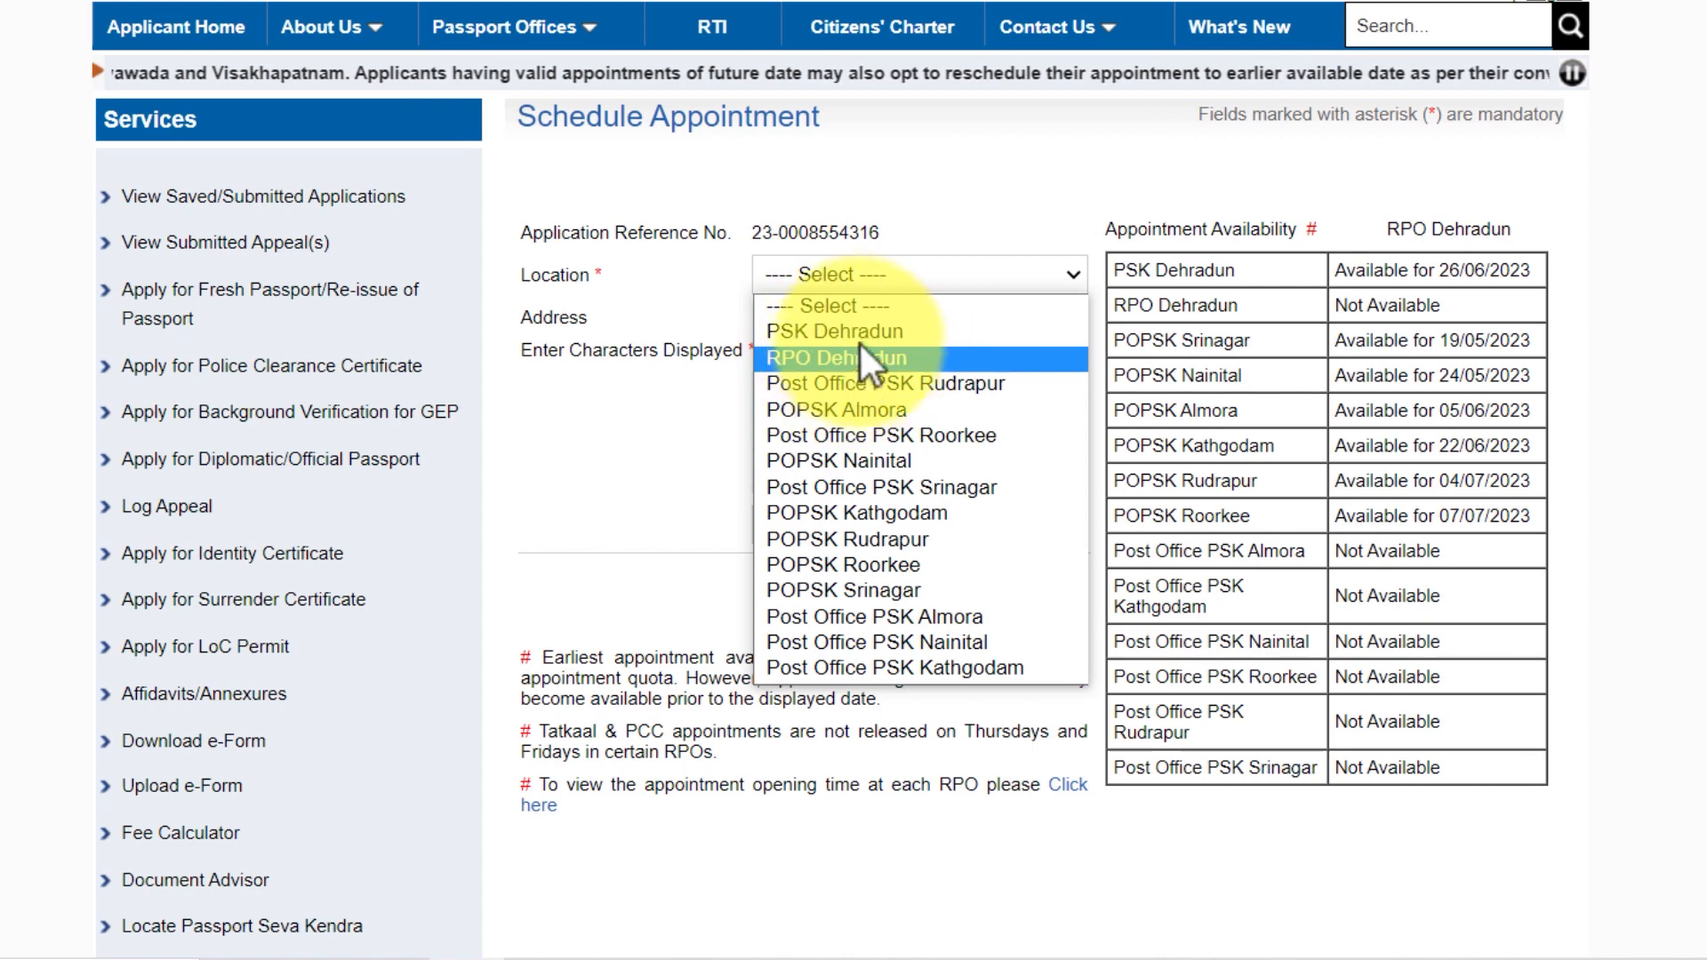
{"action": "left_click", "coordinate": [1352, 233]}
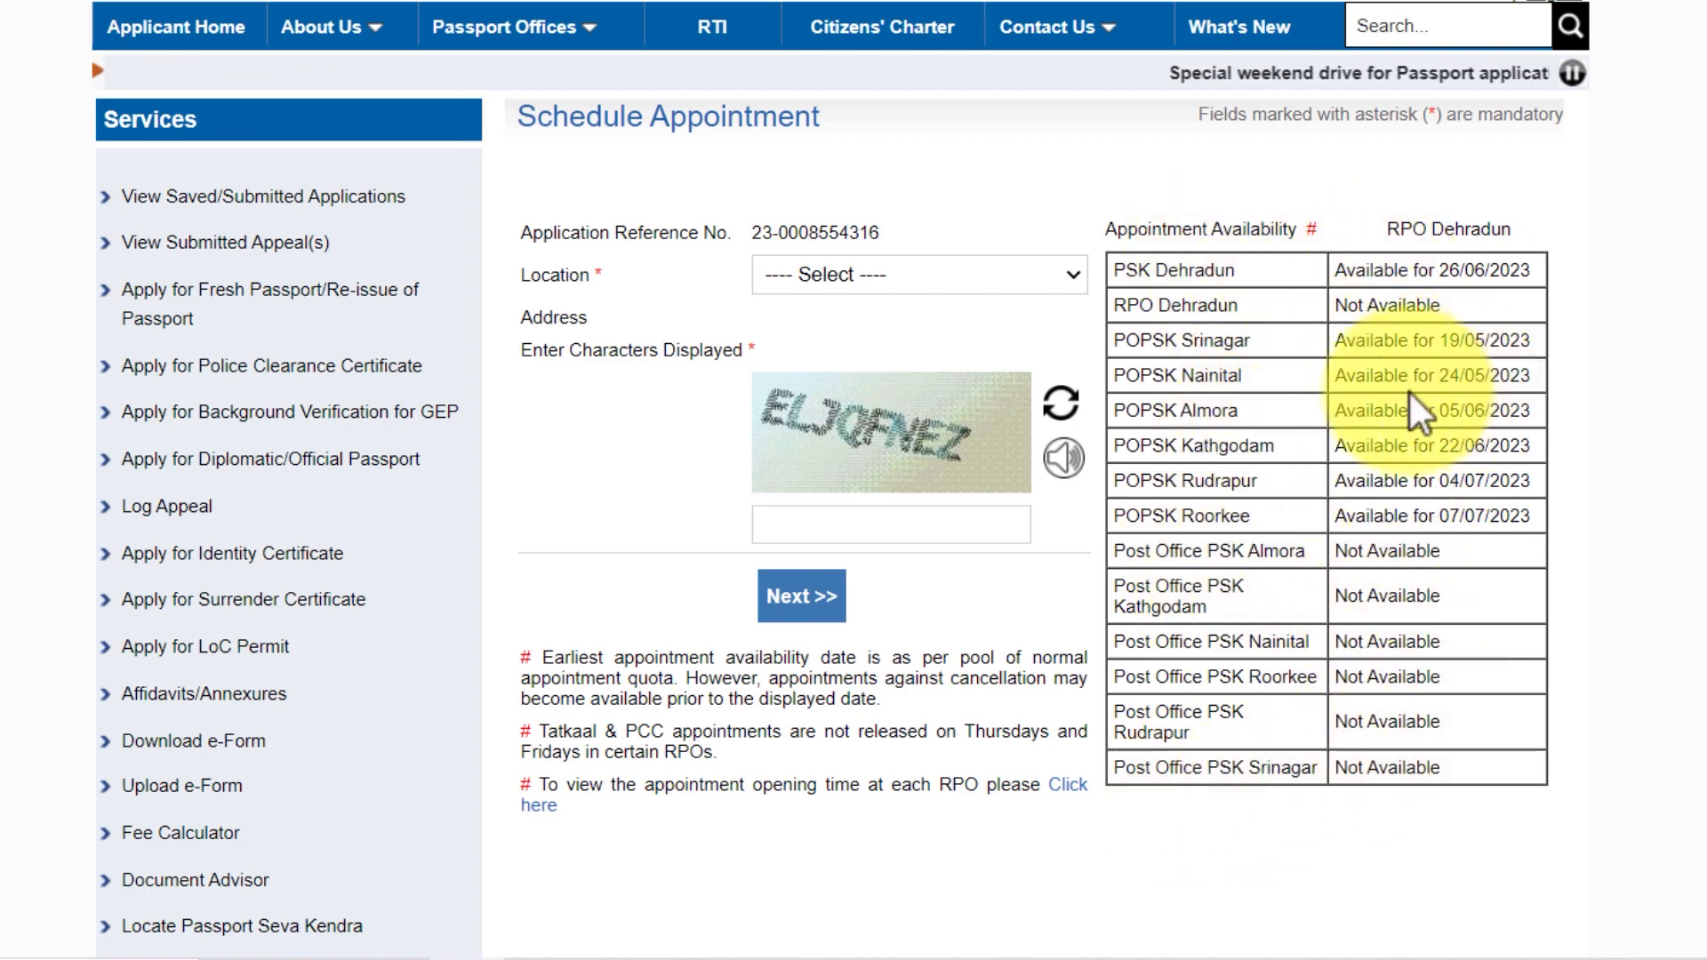
{"action": "left_click", "coordinate": [929, 278]}
{"action": "left_click", "coordinate": [930, 277]}
{"action": "left_click", "coordinate": [929, 278]}
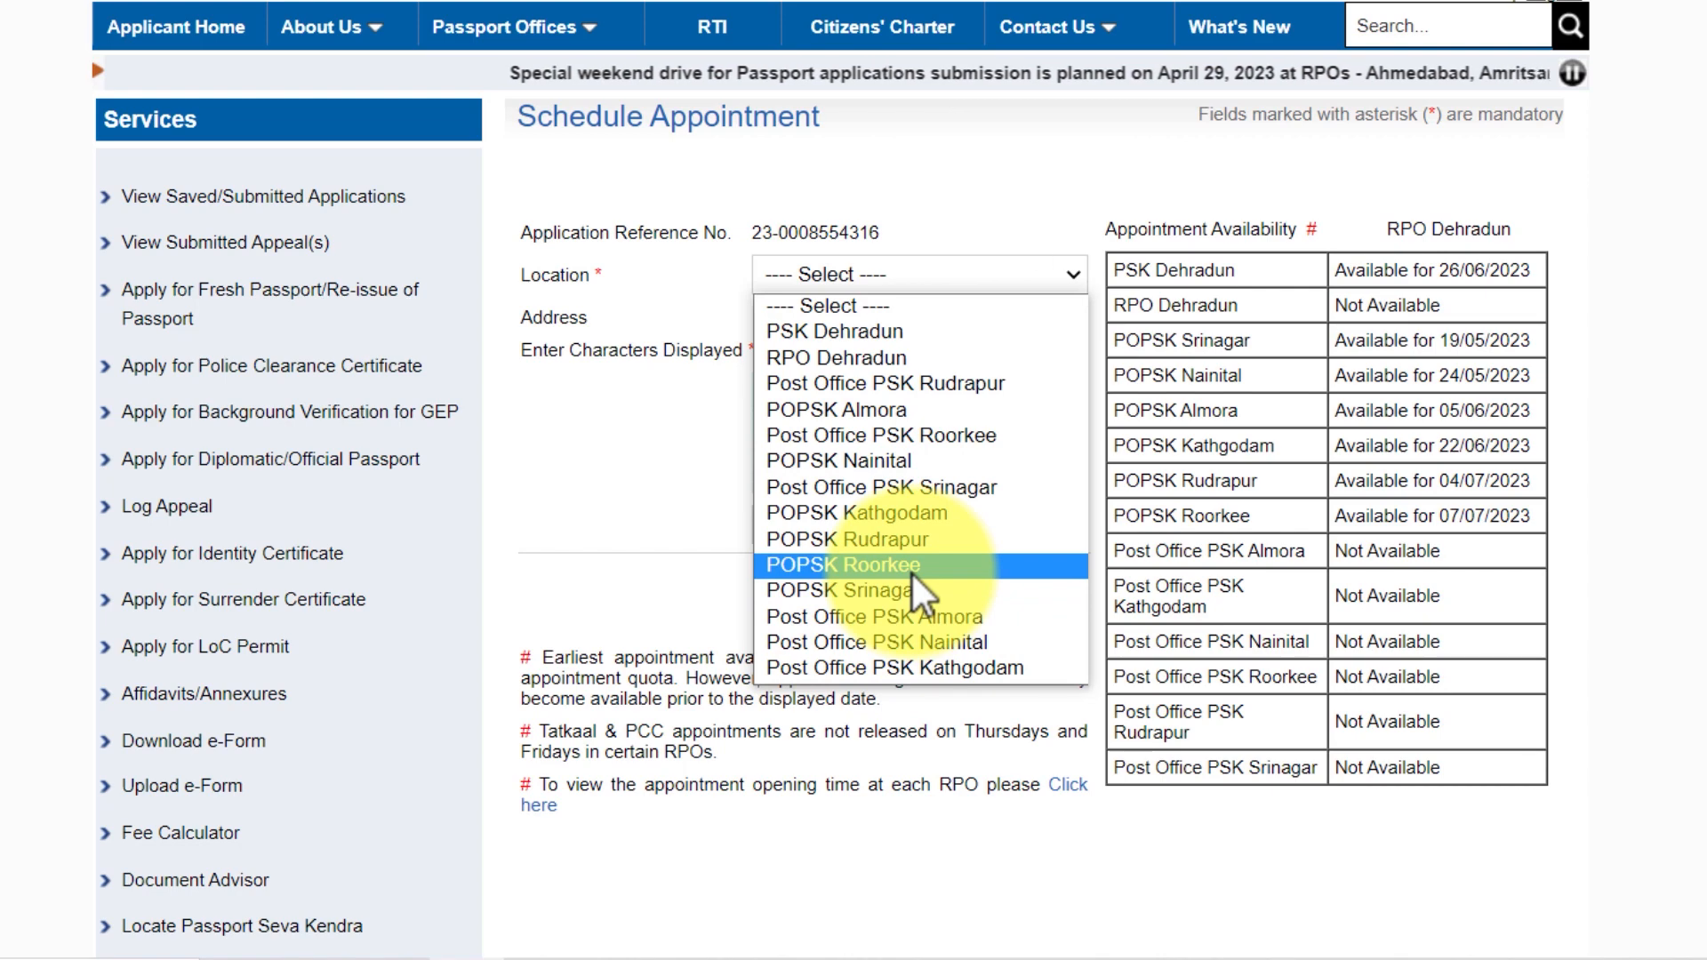
{"action": "left_click", "coordinate": [911, 569]}
{"action": "left_click_drag", "start_coordinate": [752, 318], "coordinate": [1042, 346]}
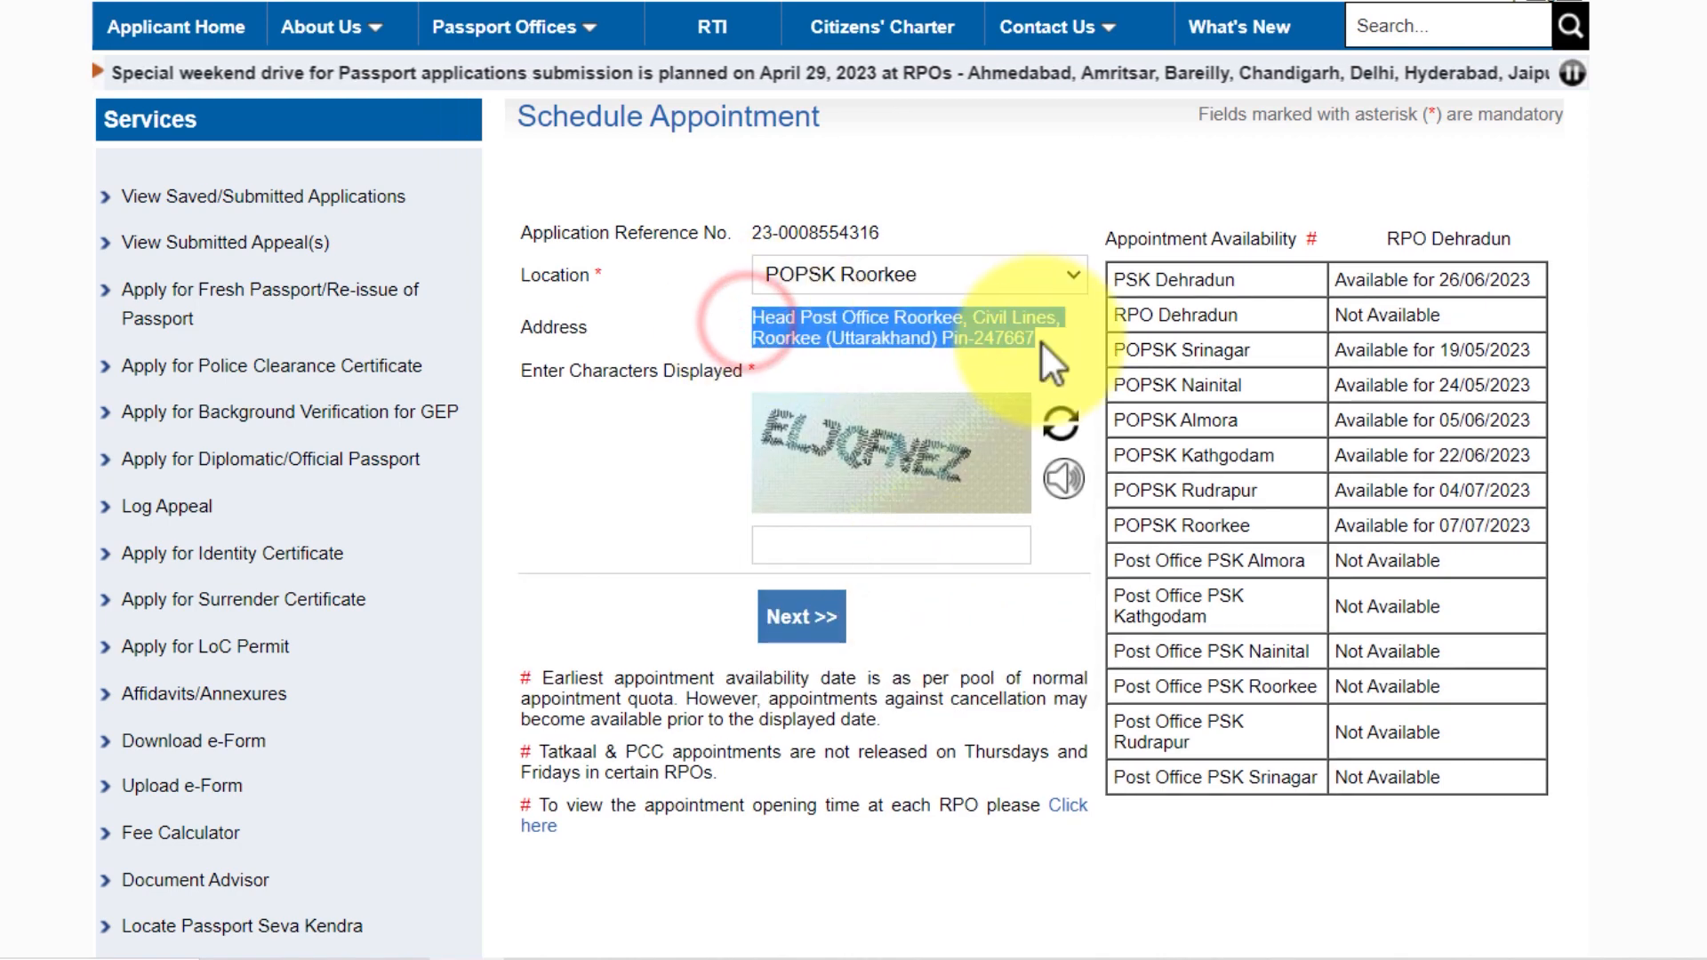
{"action": "left_click", "coordinate": [1043, 343]}
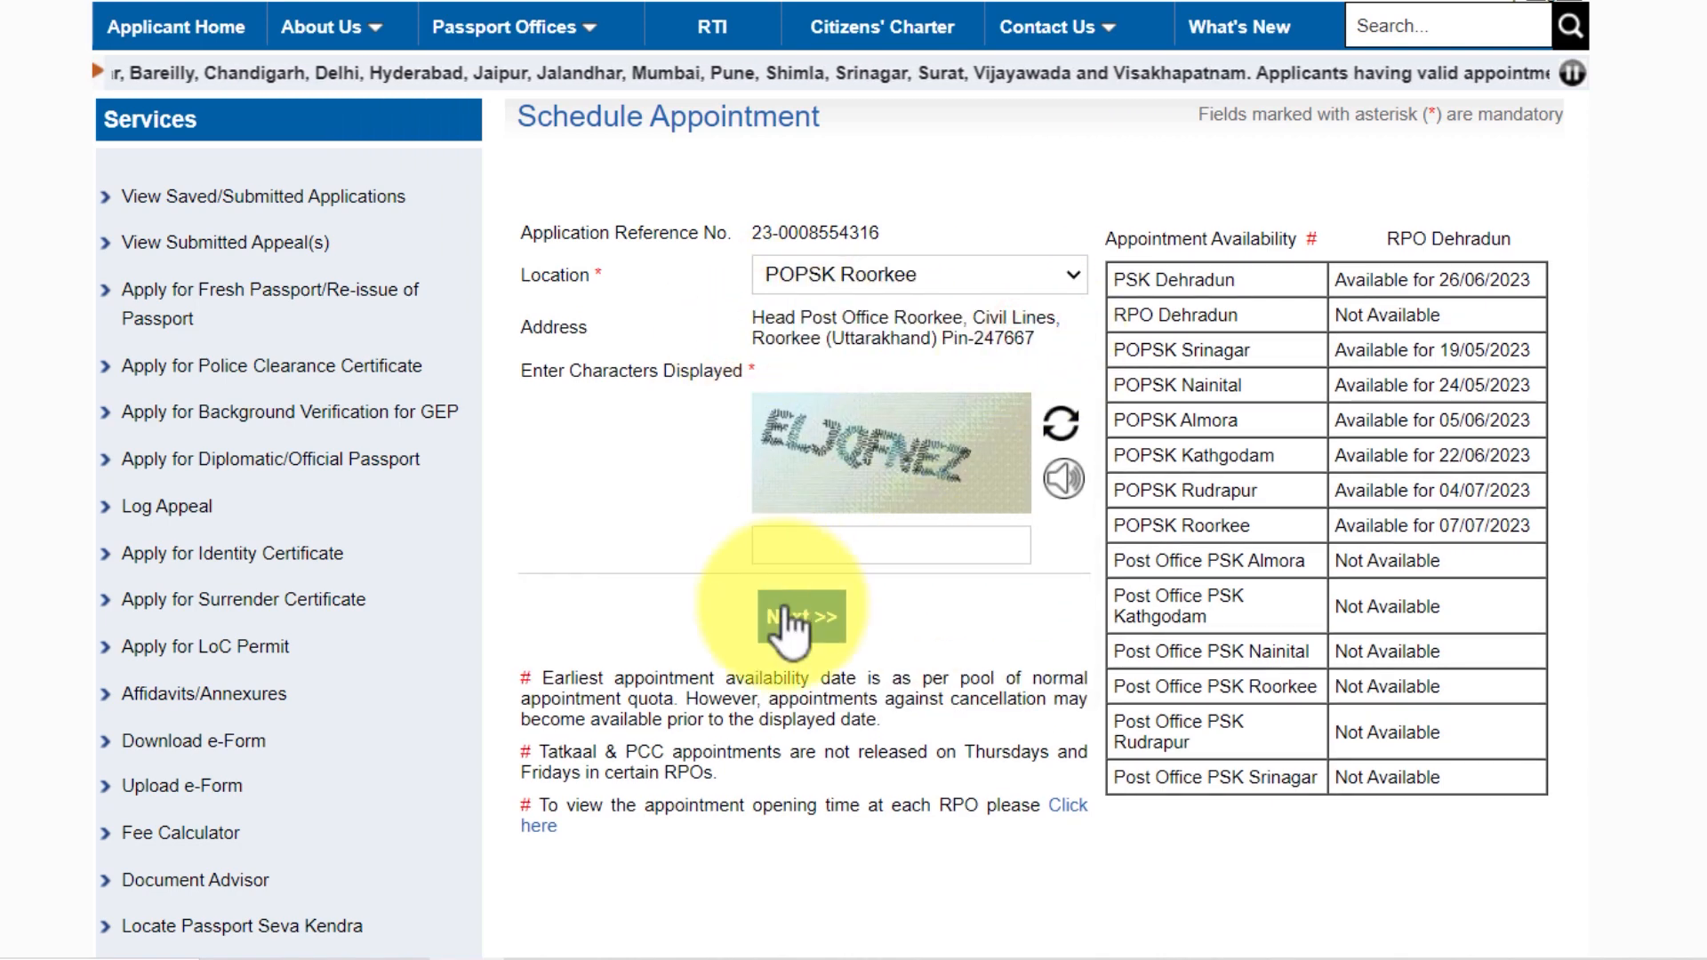
{"action": "left_click", "coordinate": [835, 544]}
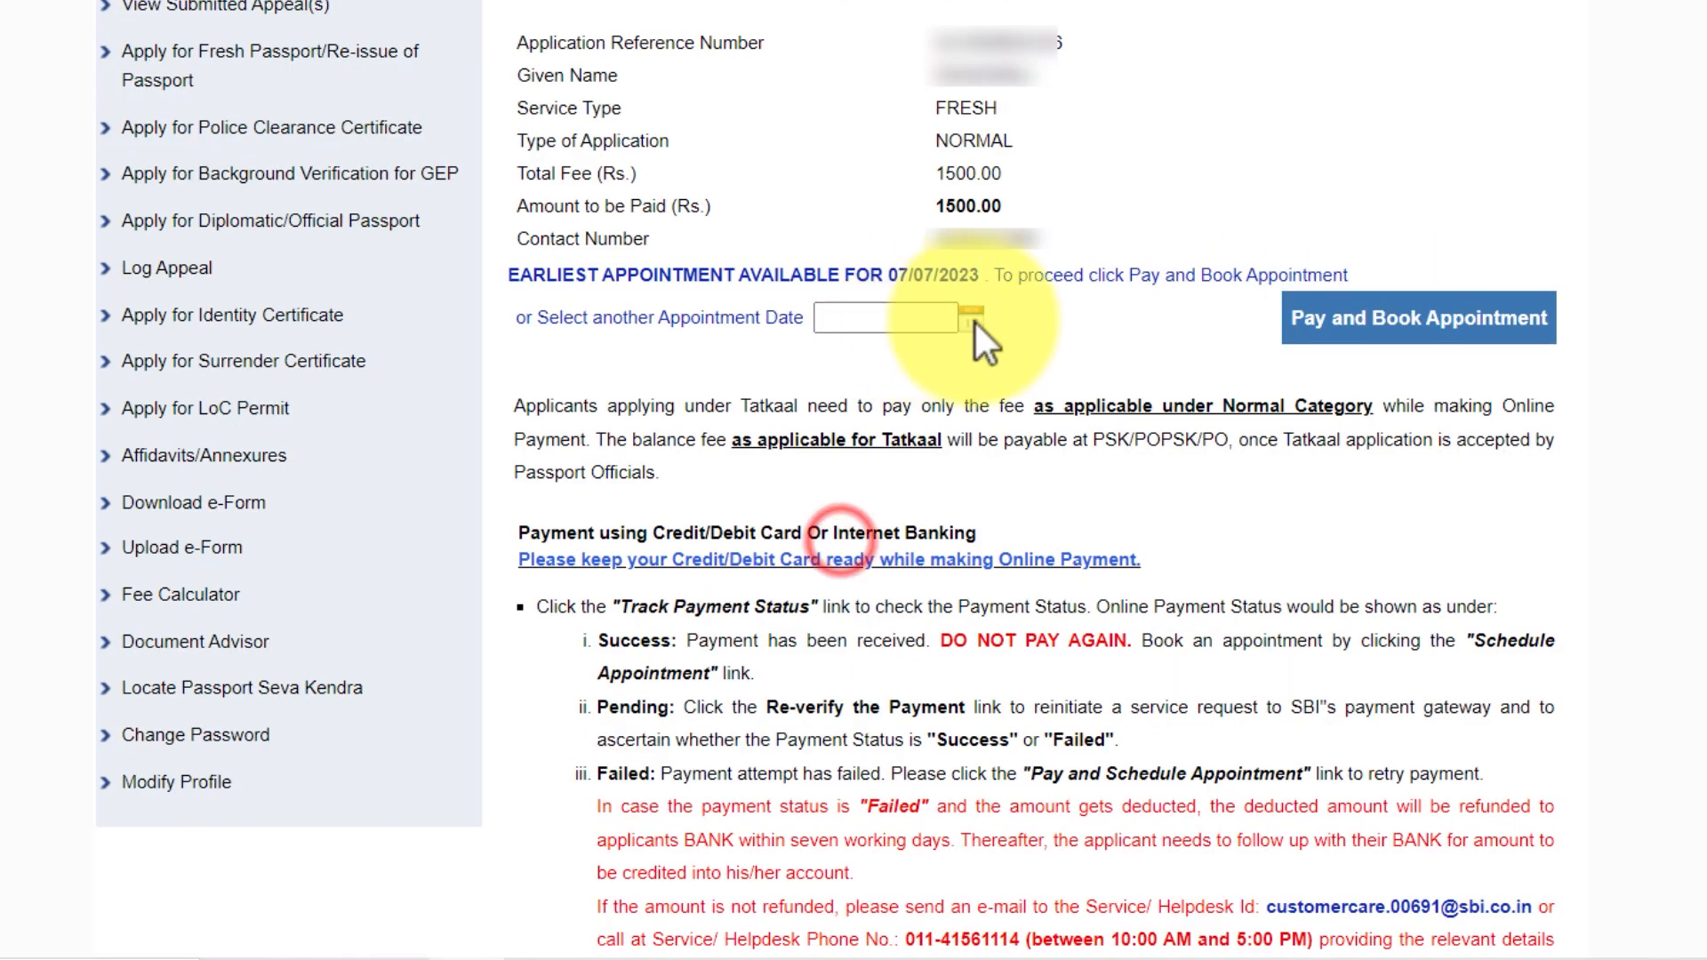
Select 07/07/2023 as the appointment date and proceed through the payment notice to the SBIePay Lite payment page.
{"action": "left_click", "coordinate": [976, 320]}
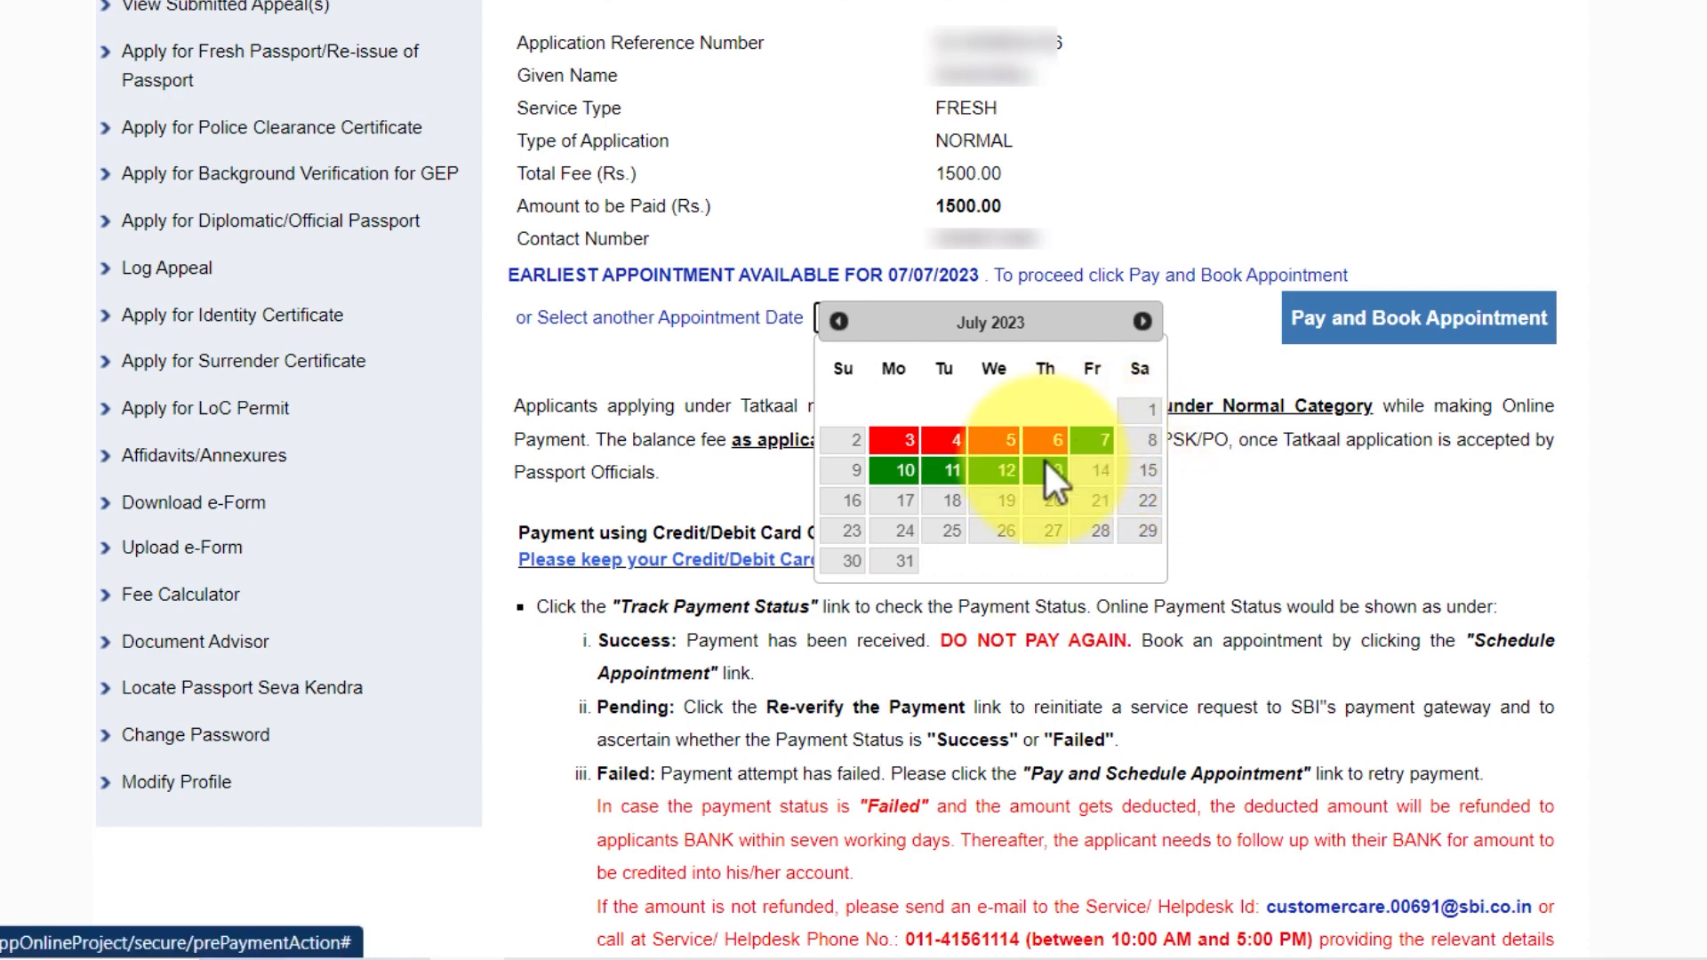
{"action": "left_click", "coordinate": [1099, 445]}
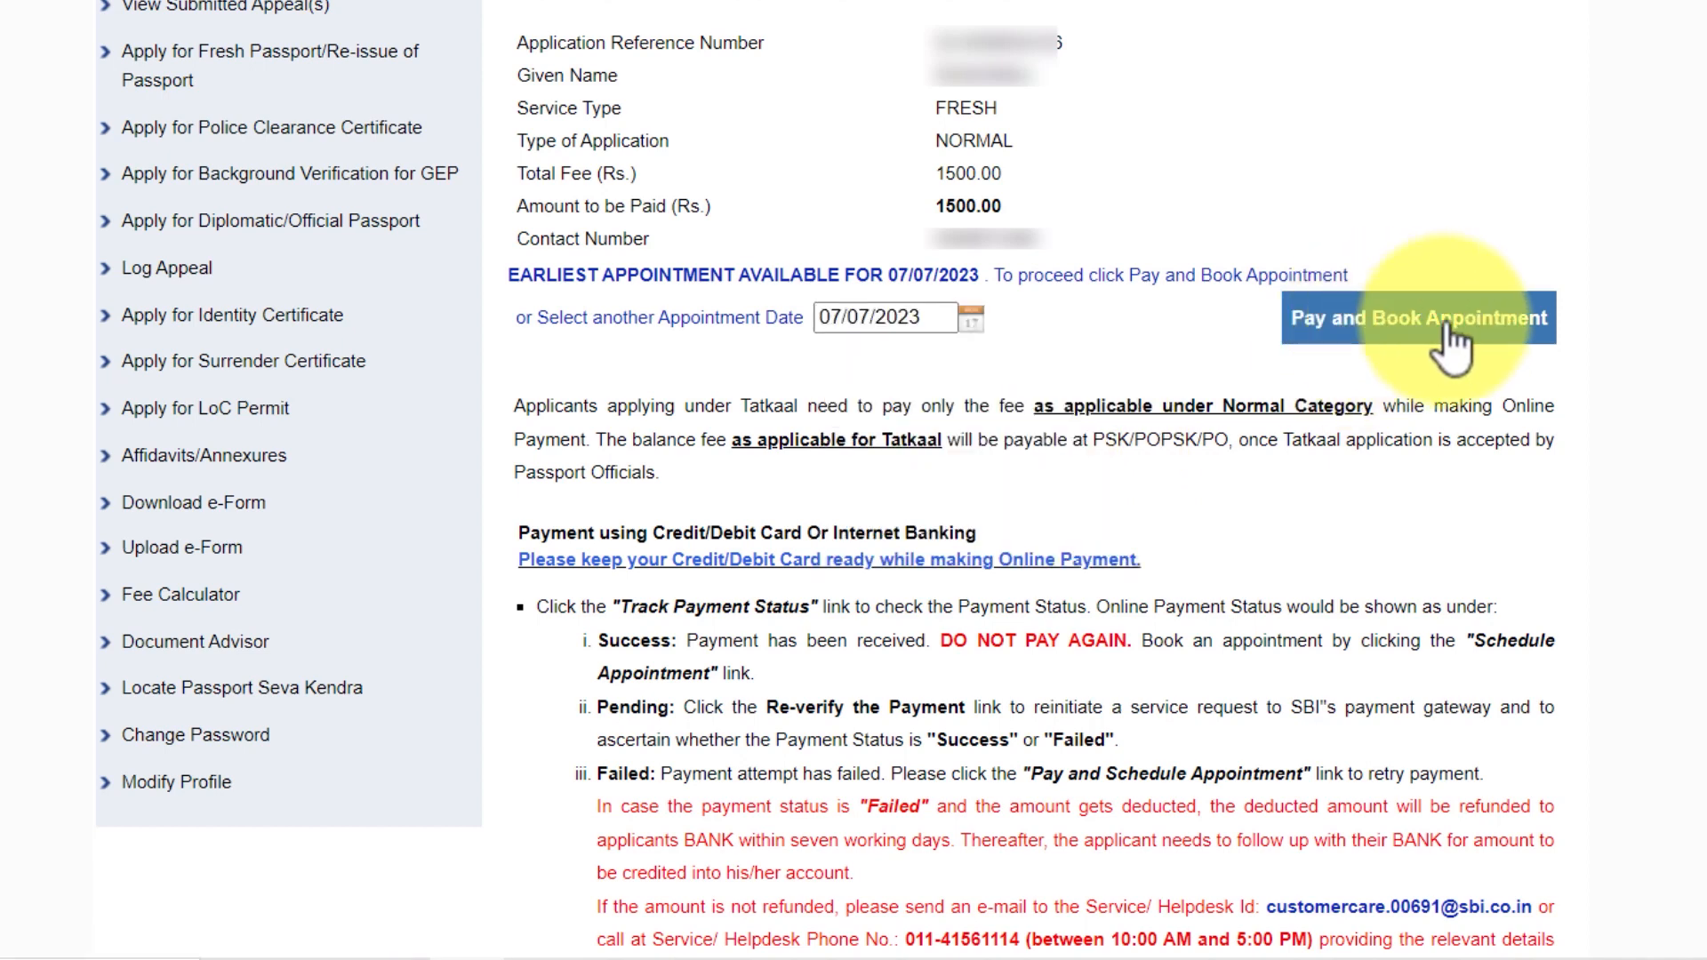
{"action": "left_click", "coordinate": [1426, 334]}
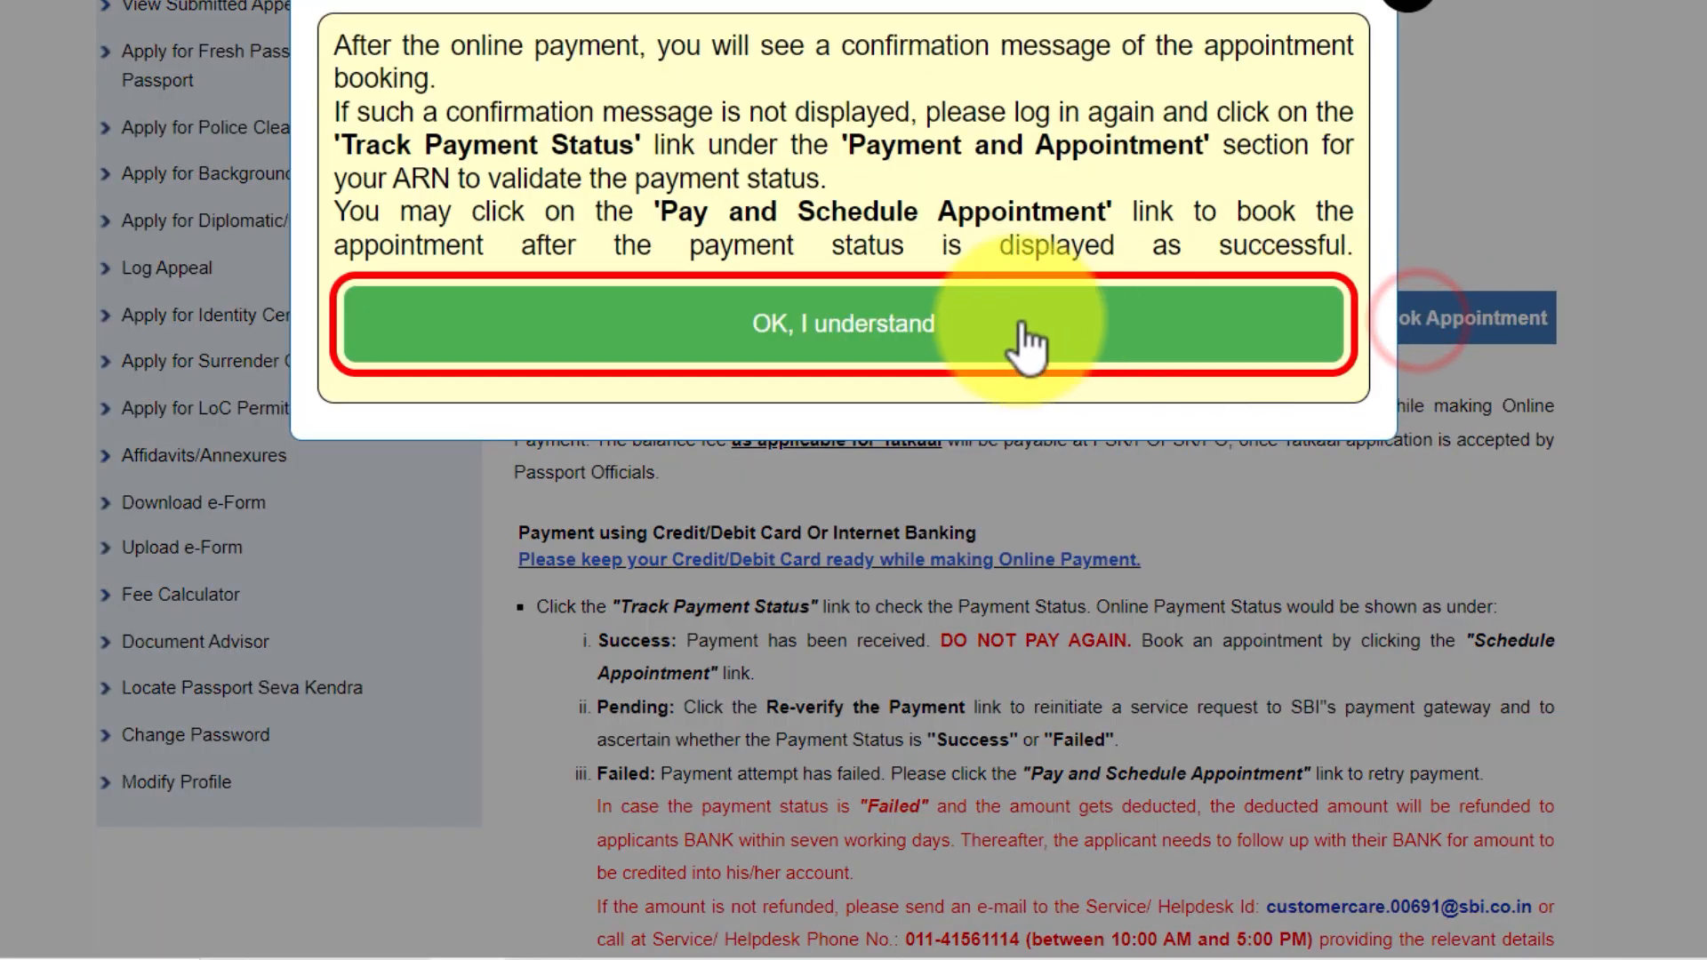
{"action": "left_click_drag", "start_coordinate": [775, 54], "coordinate": [1099, 51]}
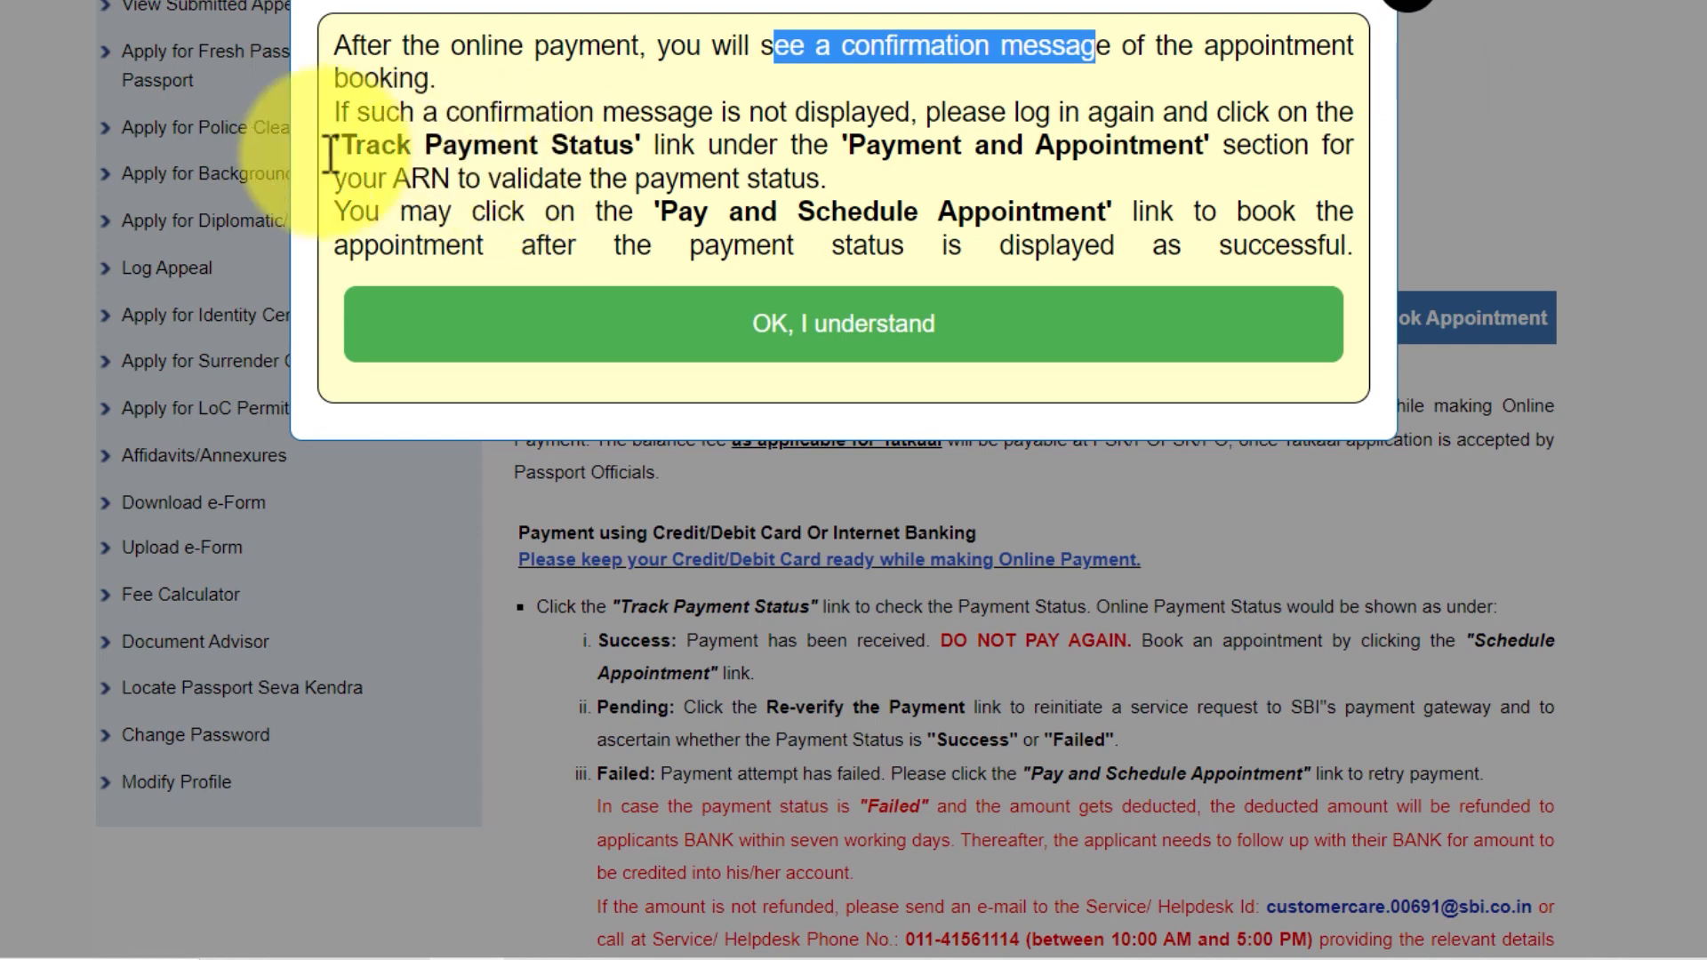
{"action": "left_click_drag", "start_coordinate": [336, 160], "coordinate": [618, 151]}
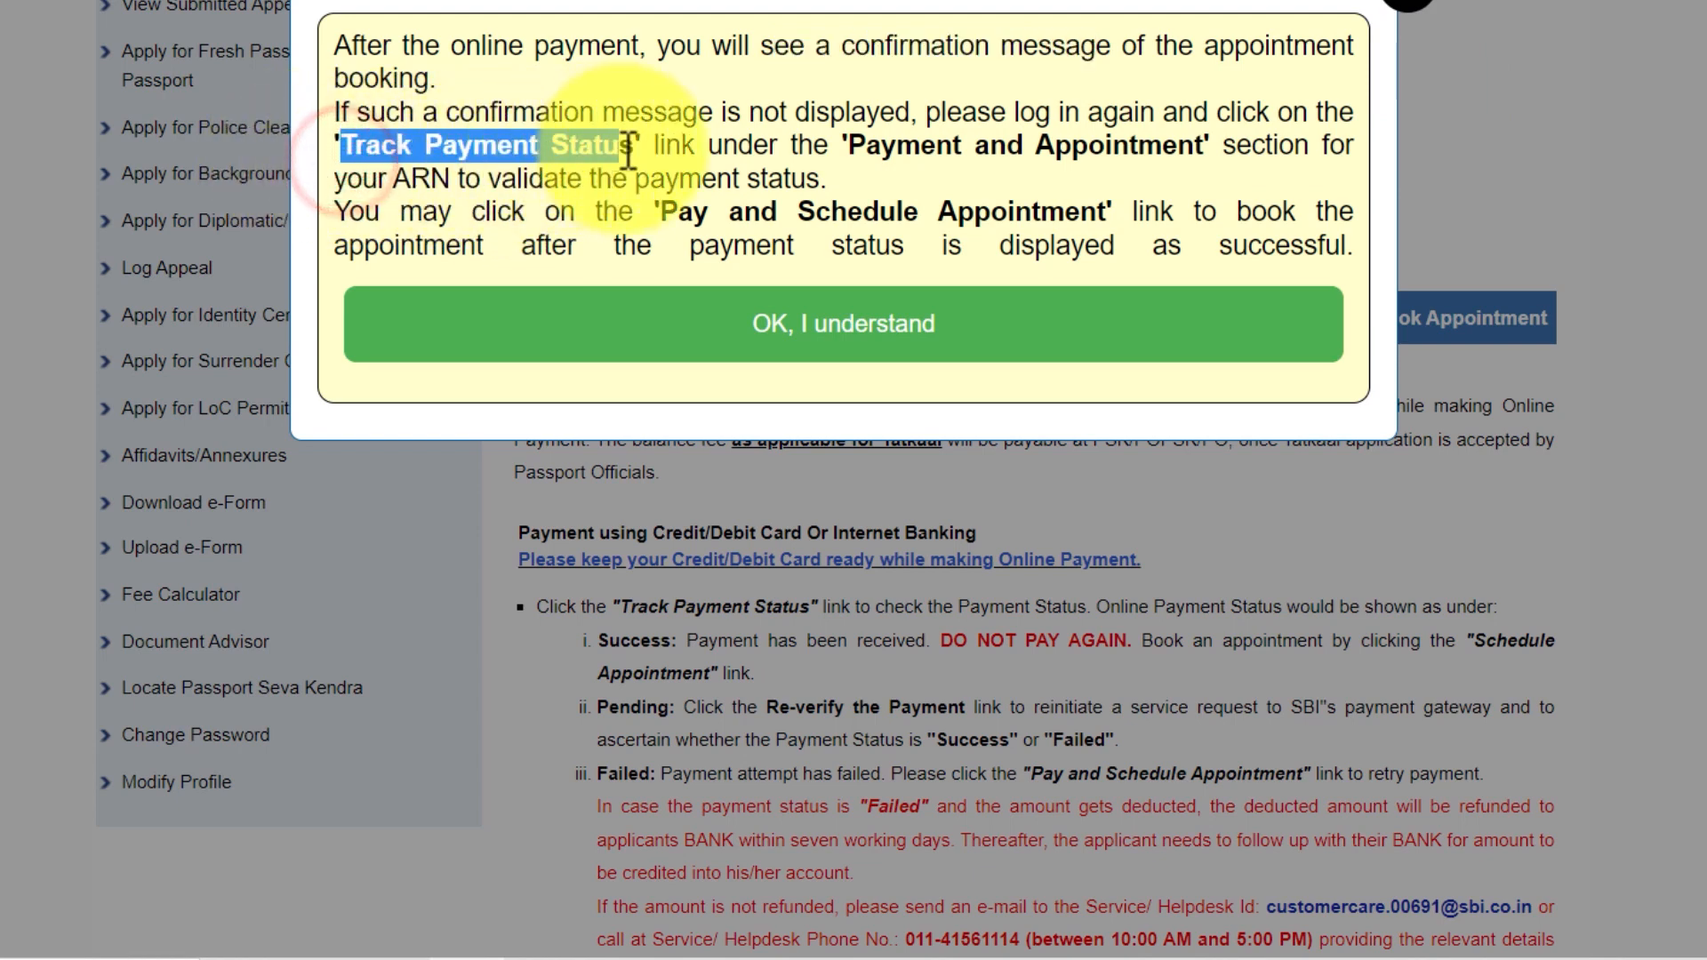
{"action": "left_click_drag", "start_coordinate": [515, 158], "coordinate": [671, 157]}
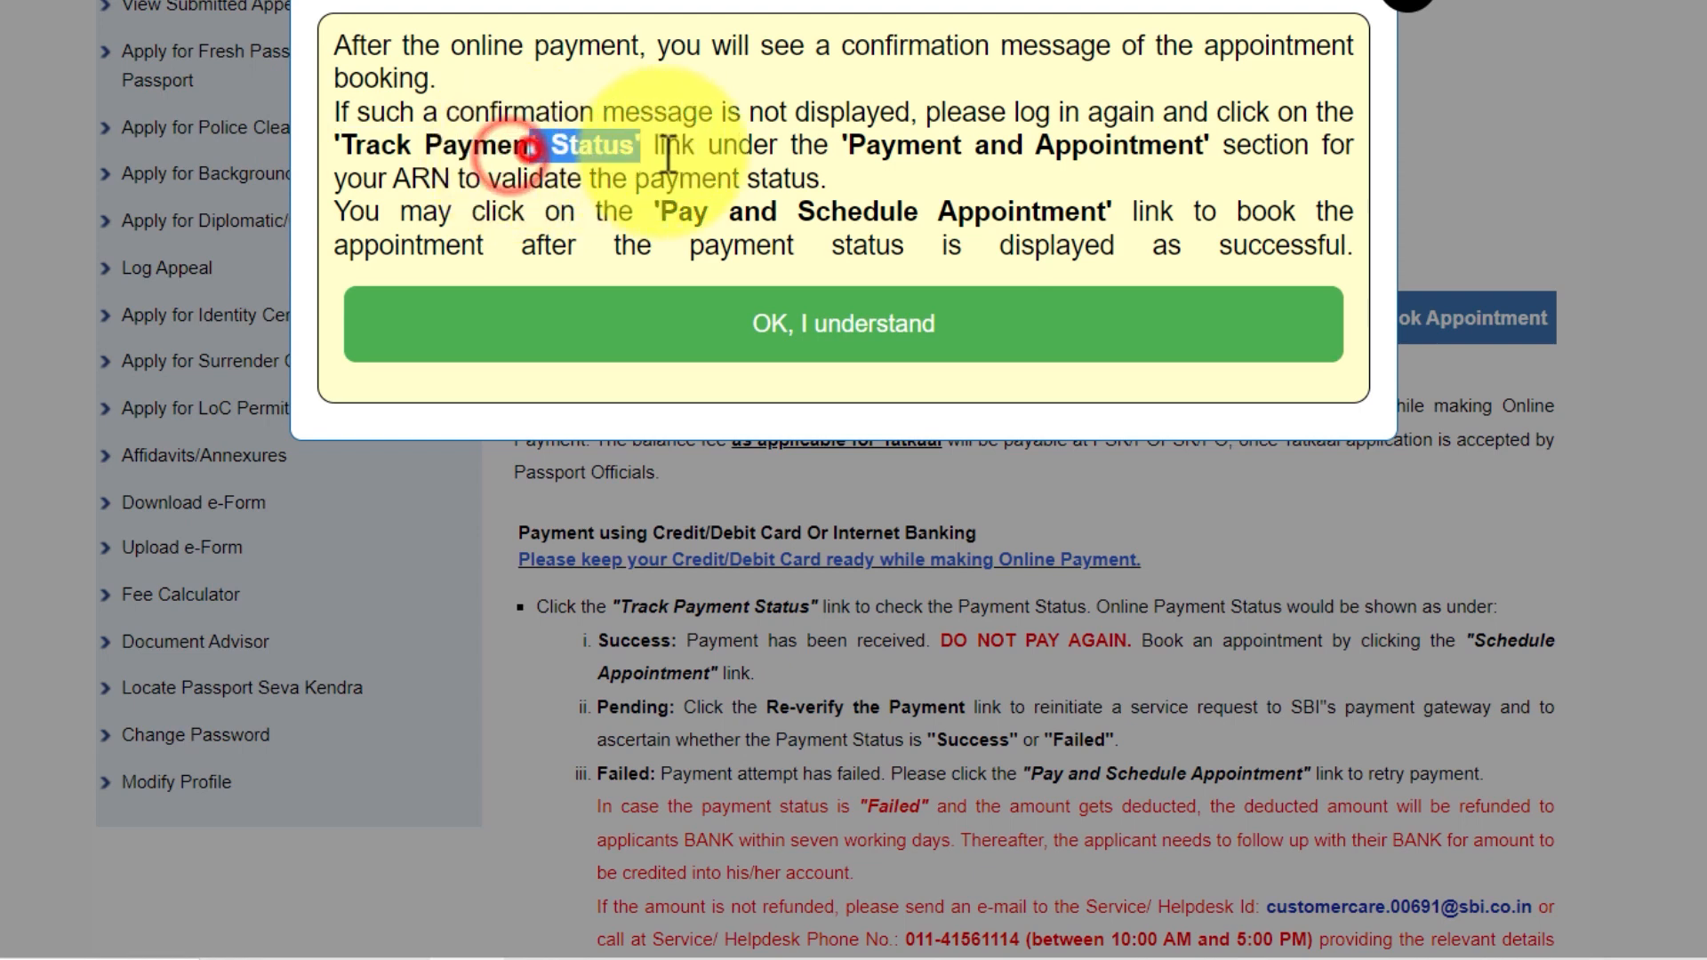
{"action": "left_click", "coordinate": [723, 164]}
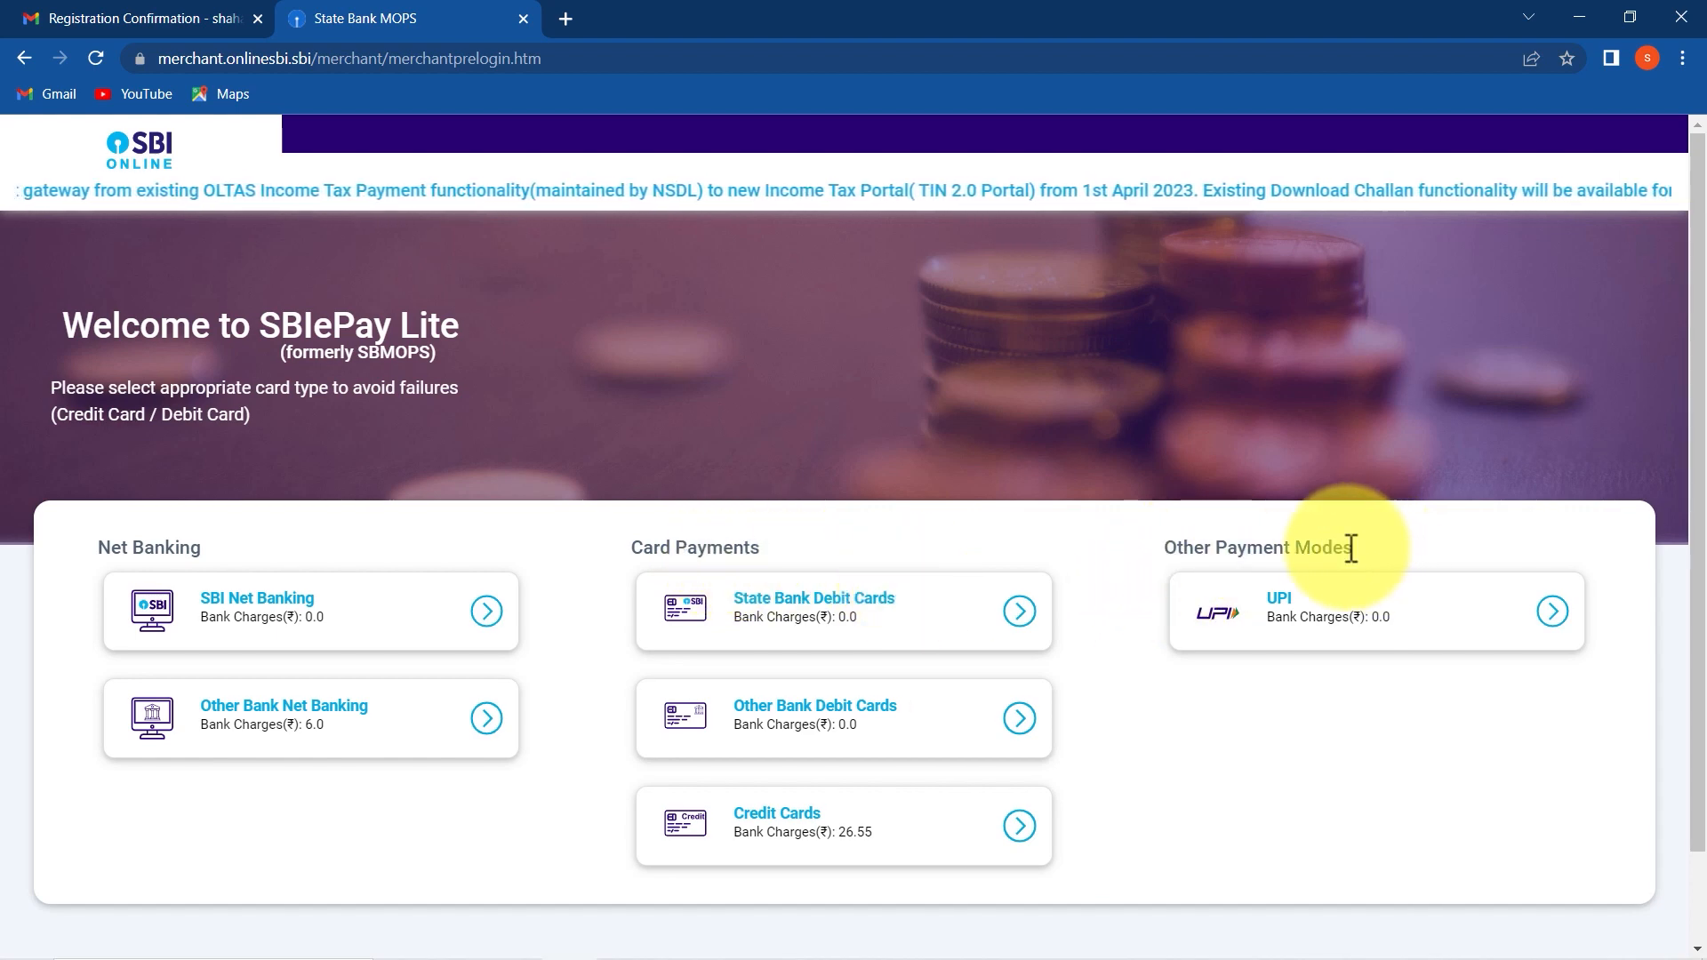
Pay the passport fee by UPI using a QR code and acknowledge the transaction status.
{"action": "left_click", "coordinate": [1282, 604]}
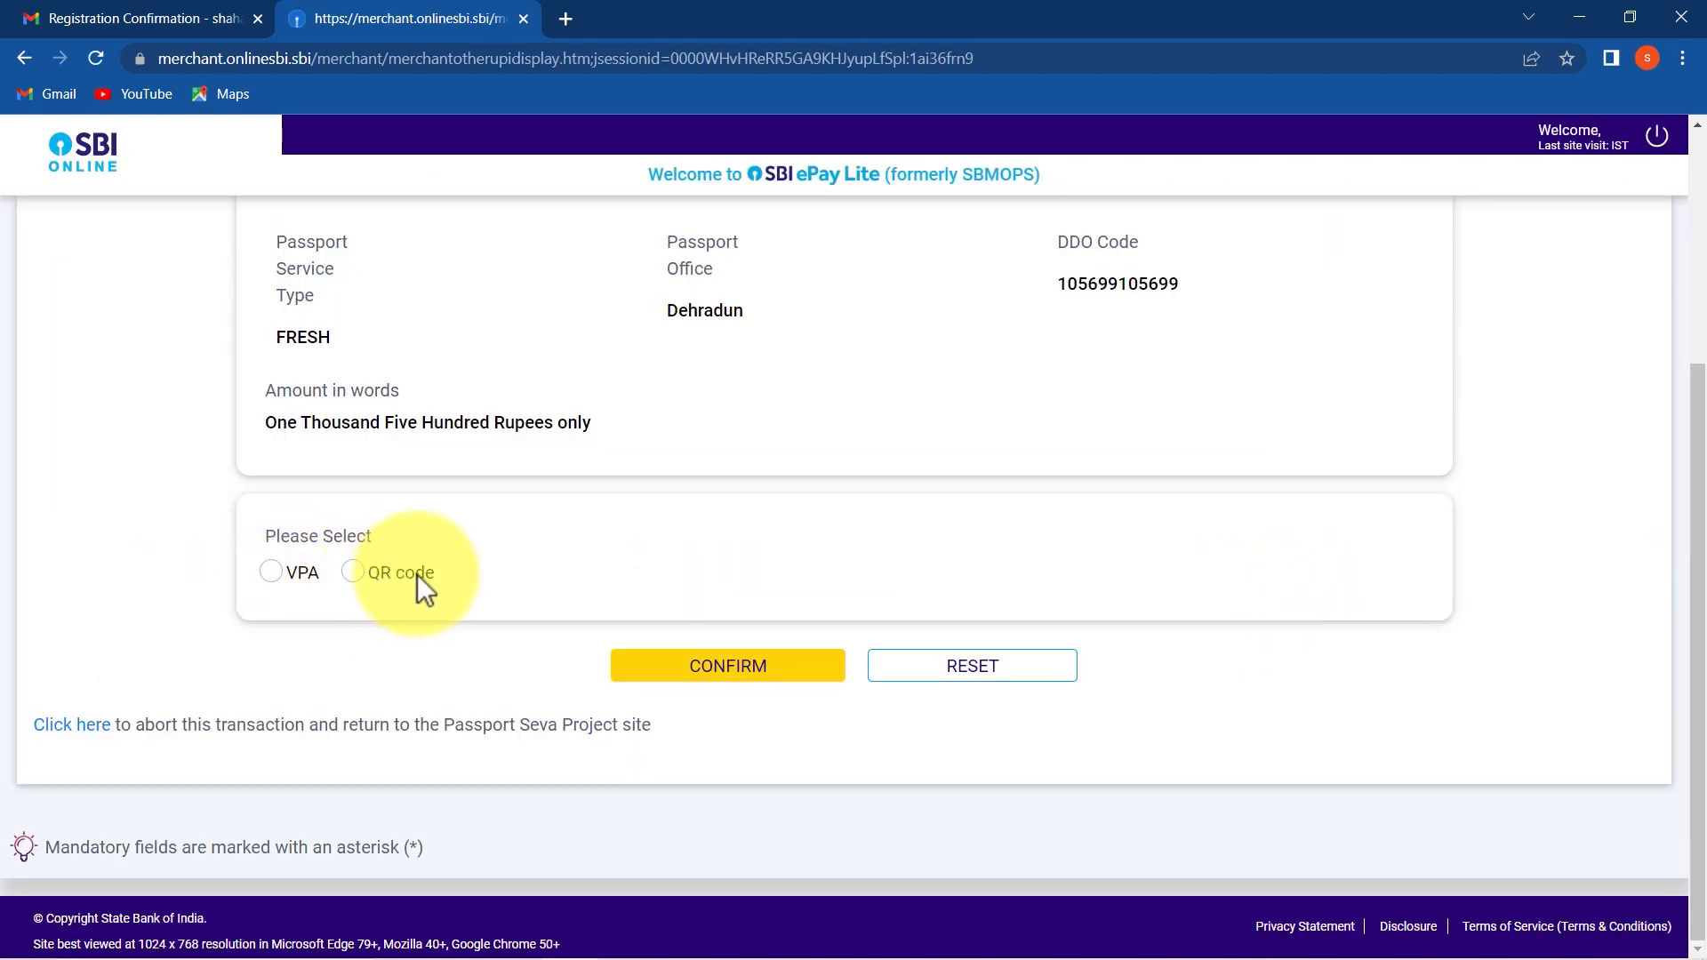
{"action": "left_click", "coordinate": [354, 570]}
{"action": "left_click", "coordinate": [703, 673]}
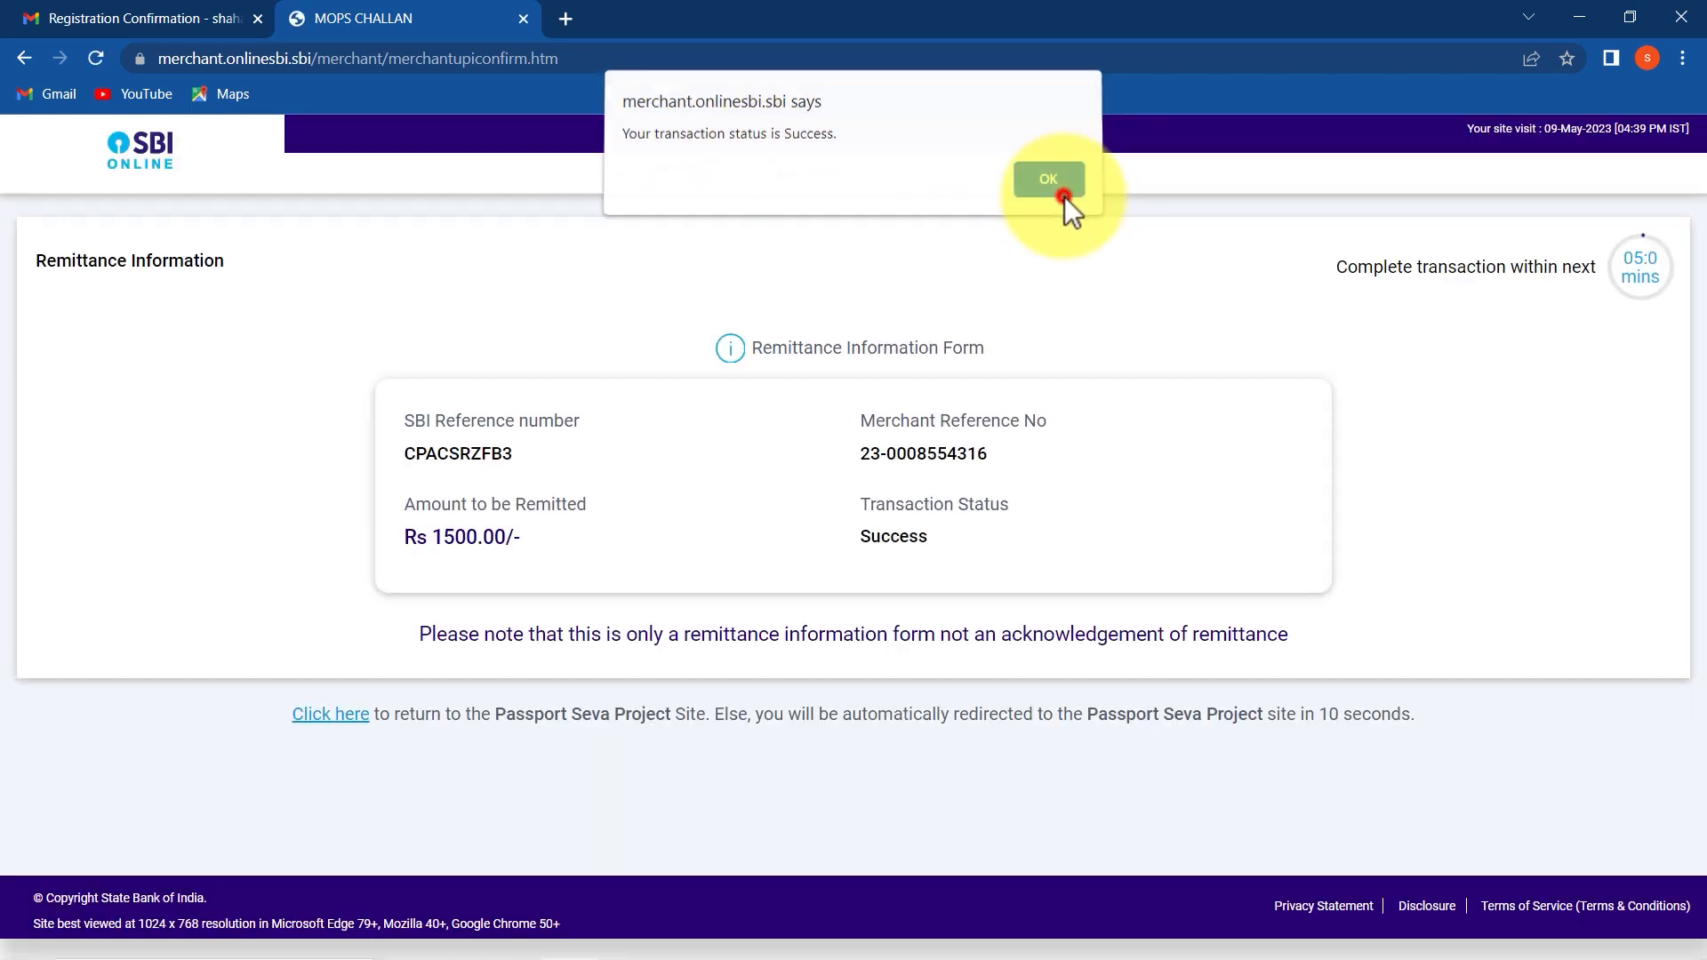
{"action": "left_click", "coordinate": [1064, 196]}
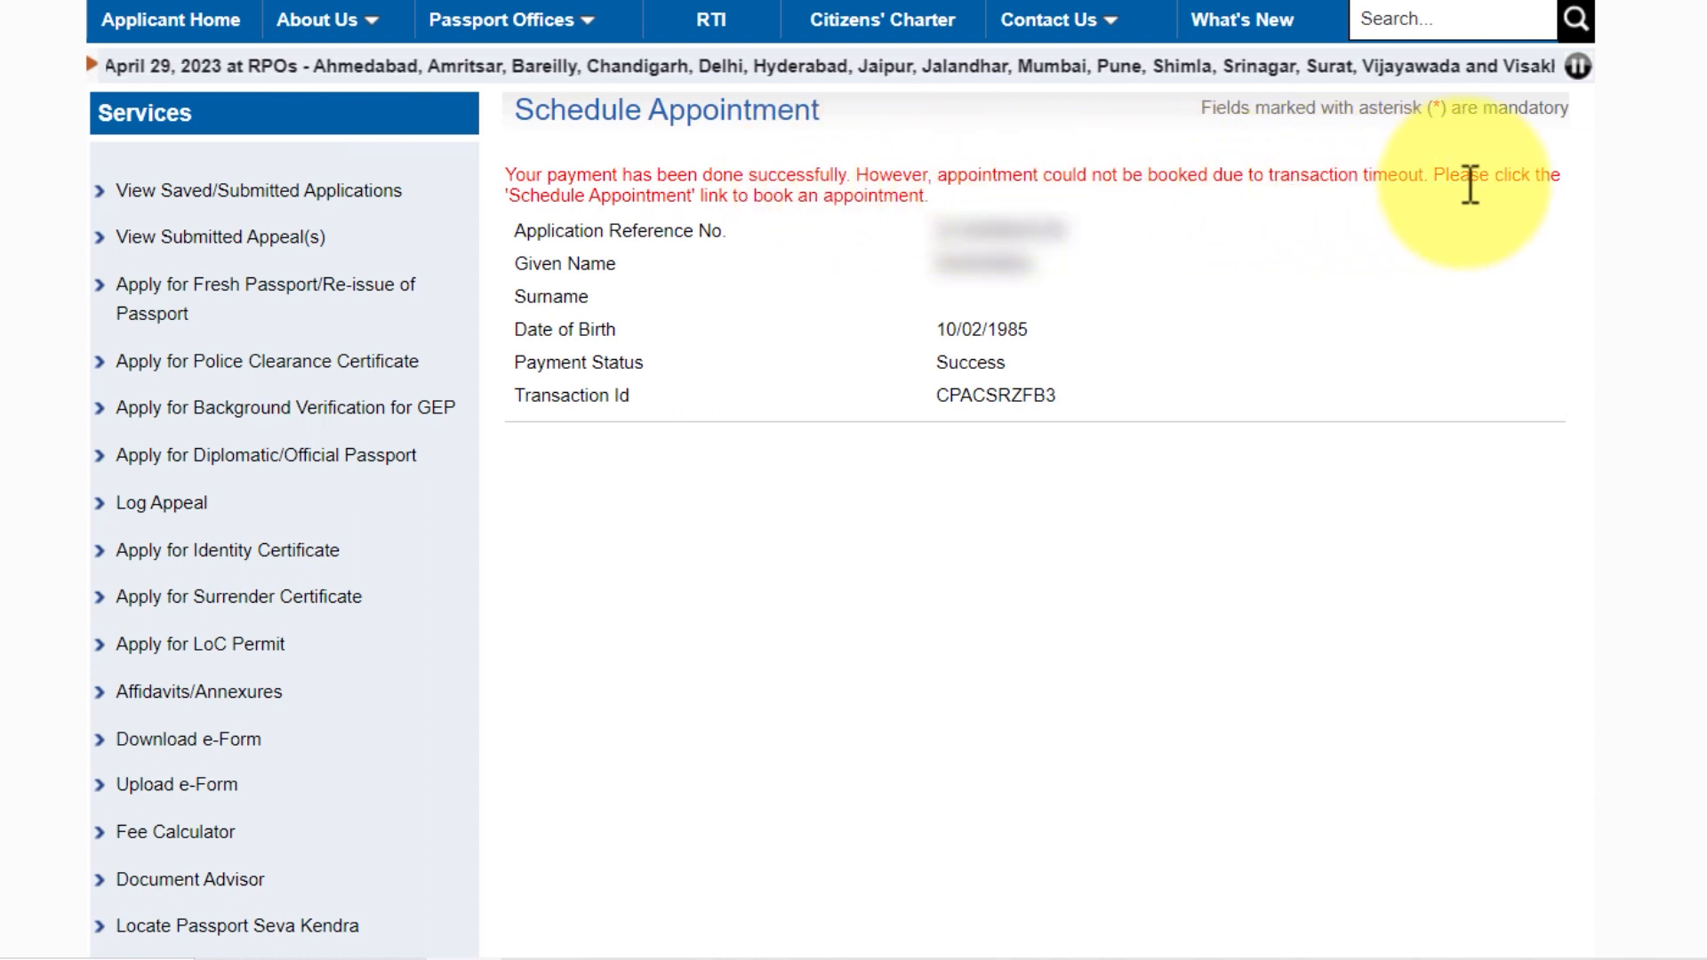
Open the submitted application's payment and appointment options and restart Pay and Schedule Appointment.
{"action": "left_click_drag", "start_coordinate": [938, 175], "coordinate": [947, 203]}
{"action": "left_click", "coordinate": [943, 201]}
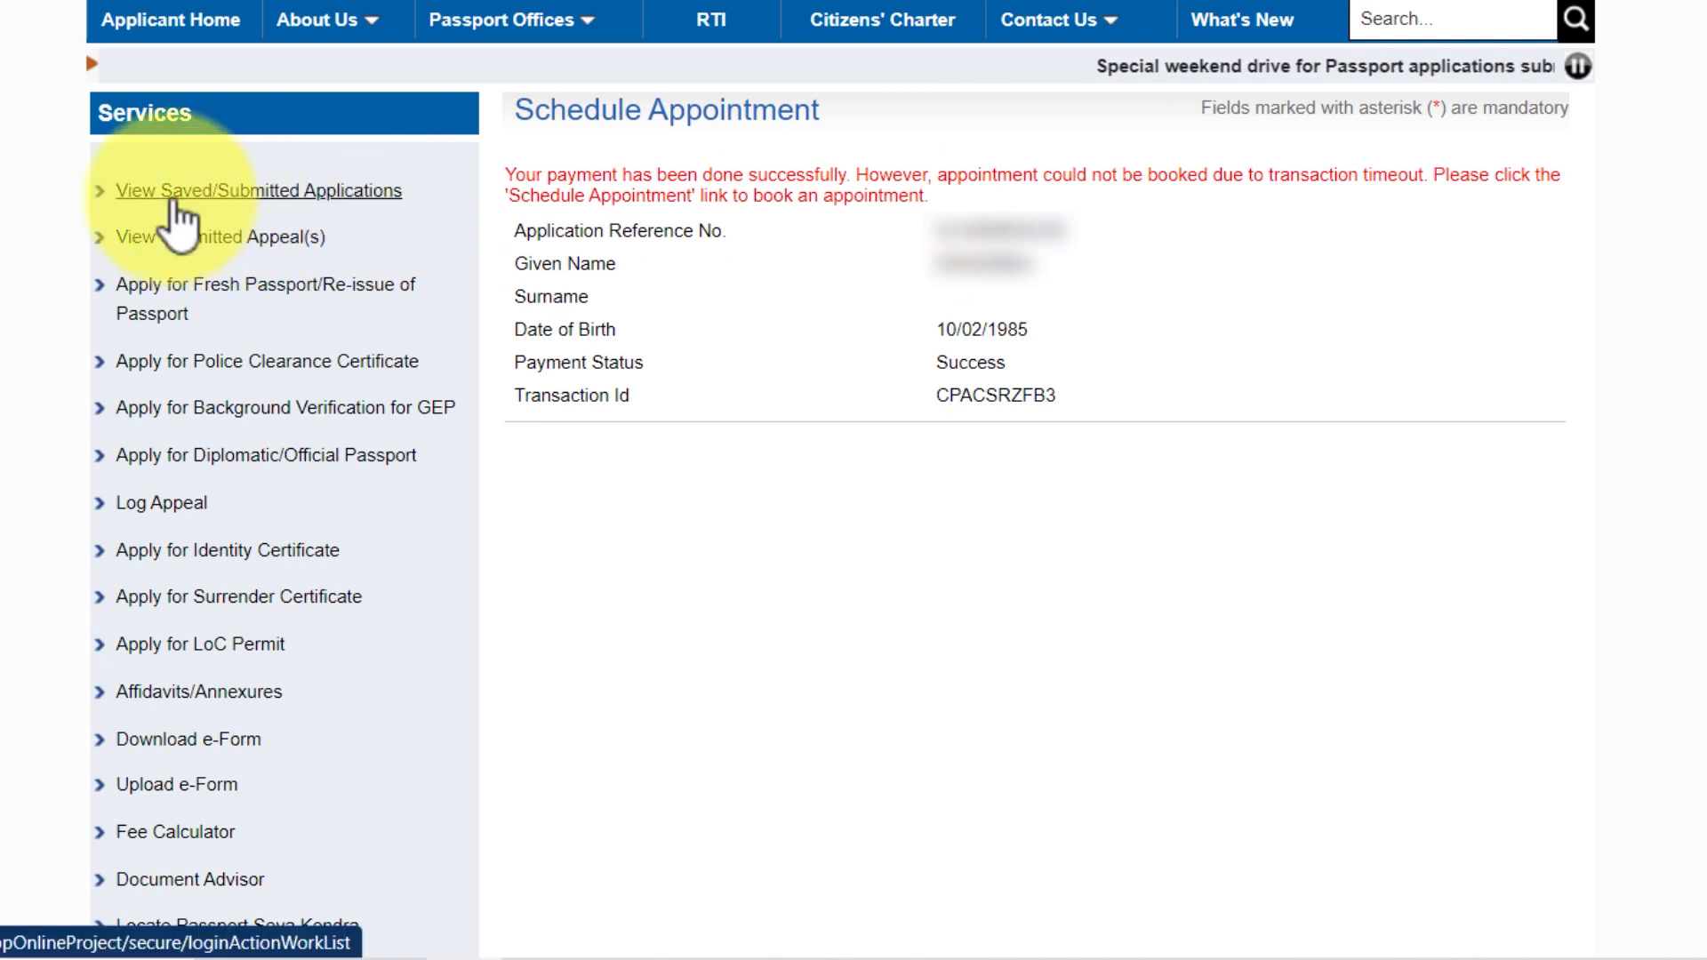
{"action": "left_click", "coordinate": [294, 189]}
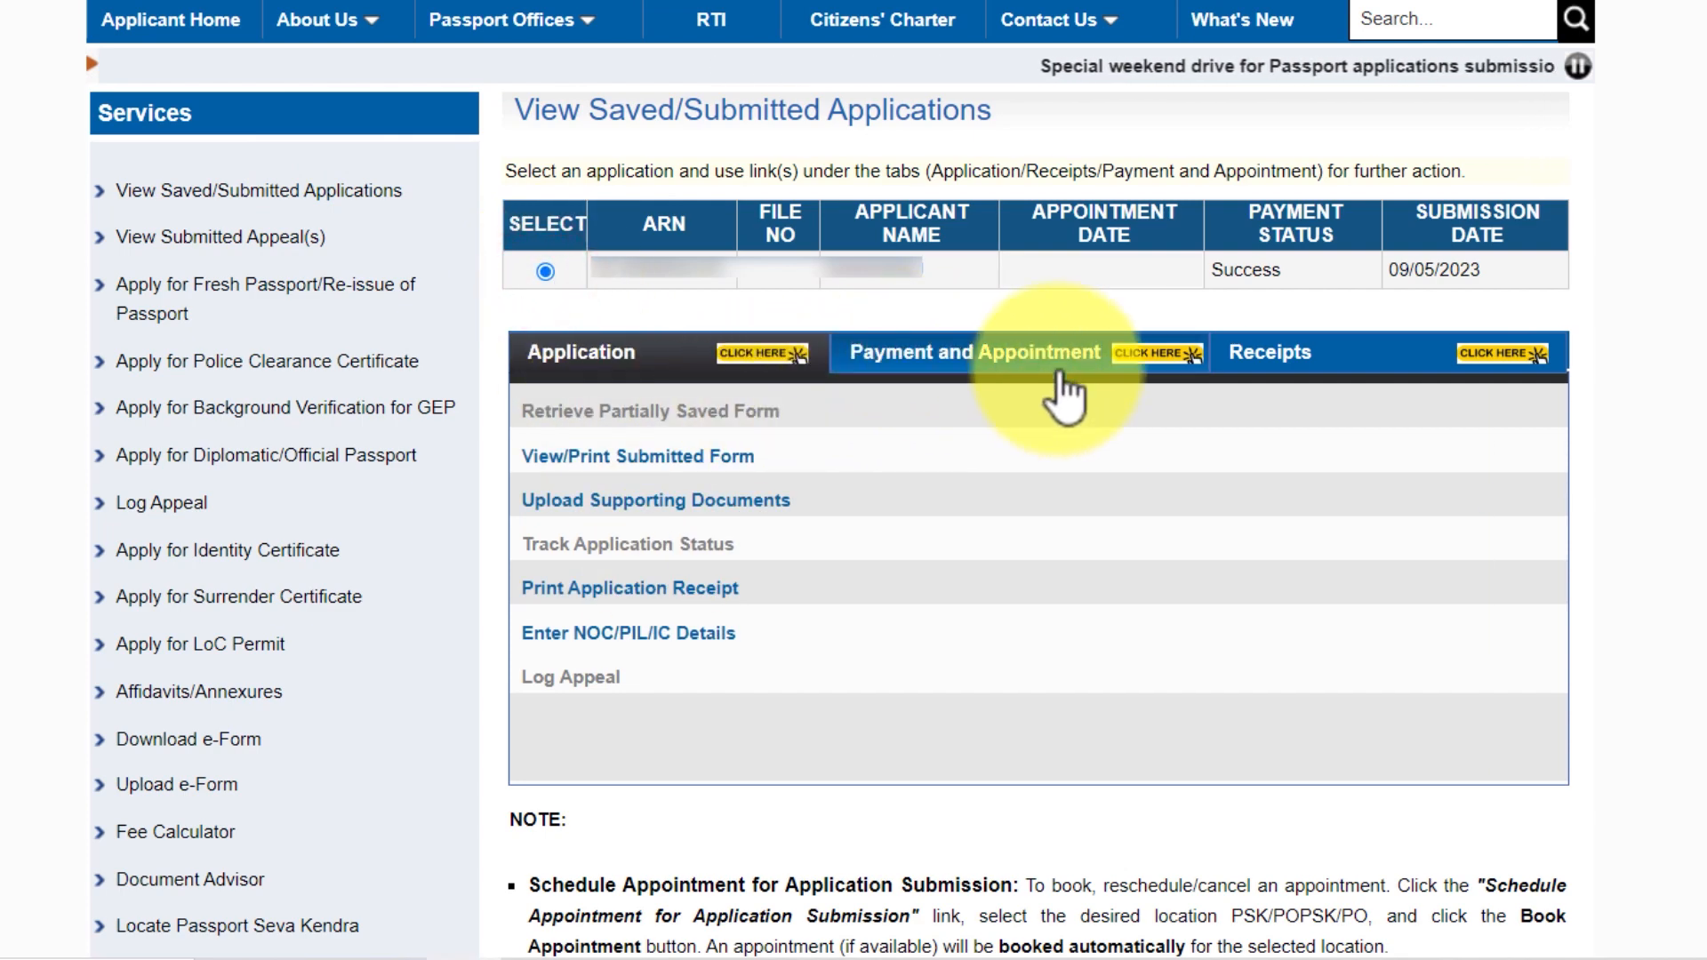
{"action": "left_click", "coordinate": [1064, 369]}
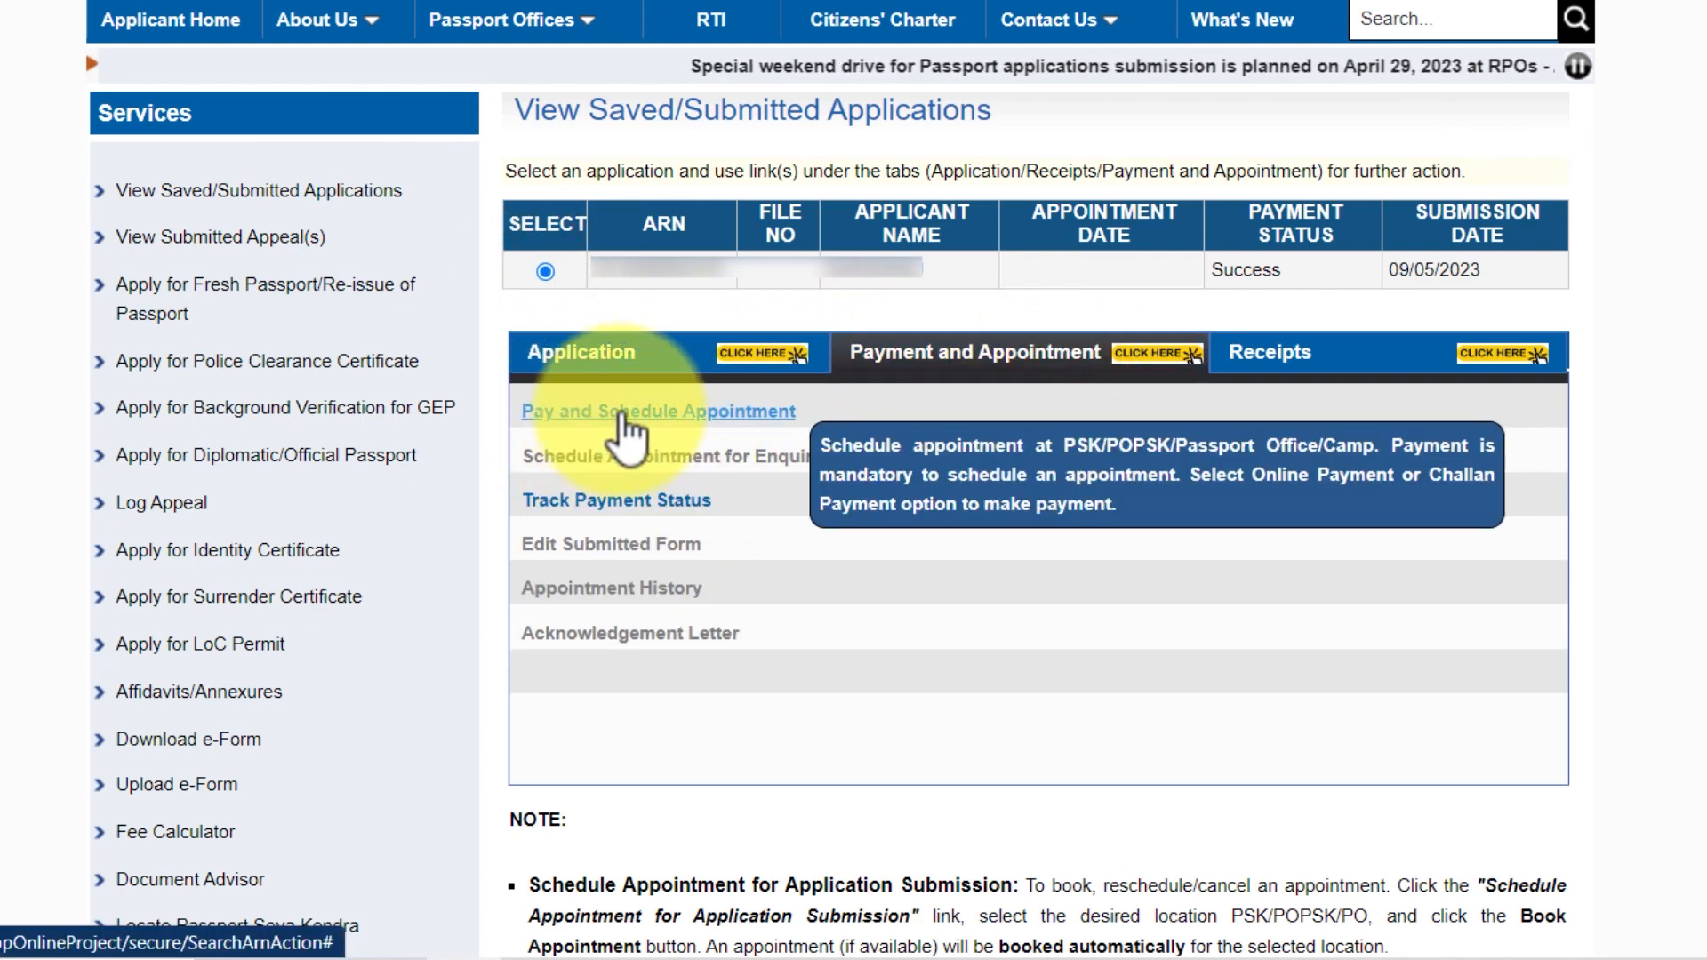
{"action": "left_click", "coordinate": [686, 412]}
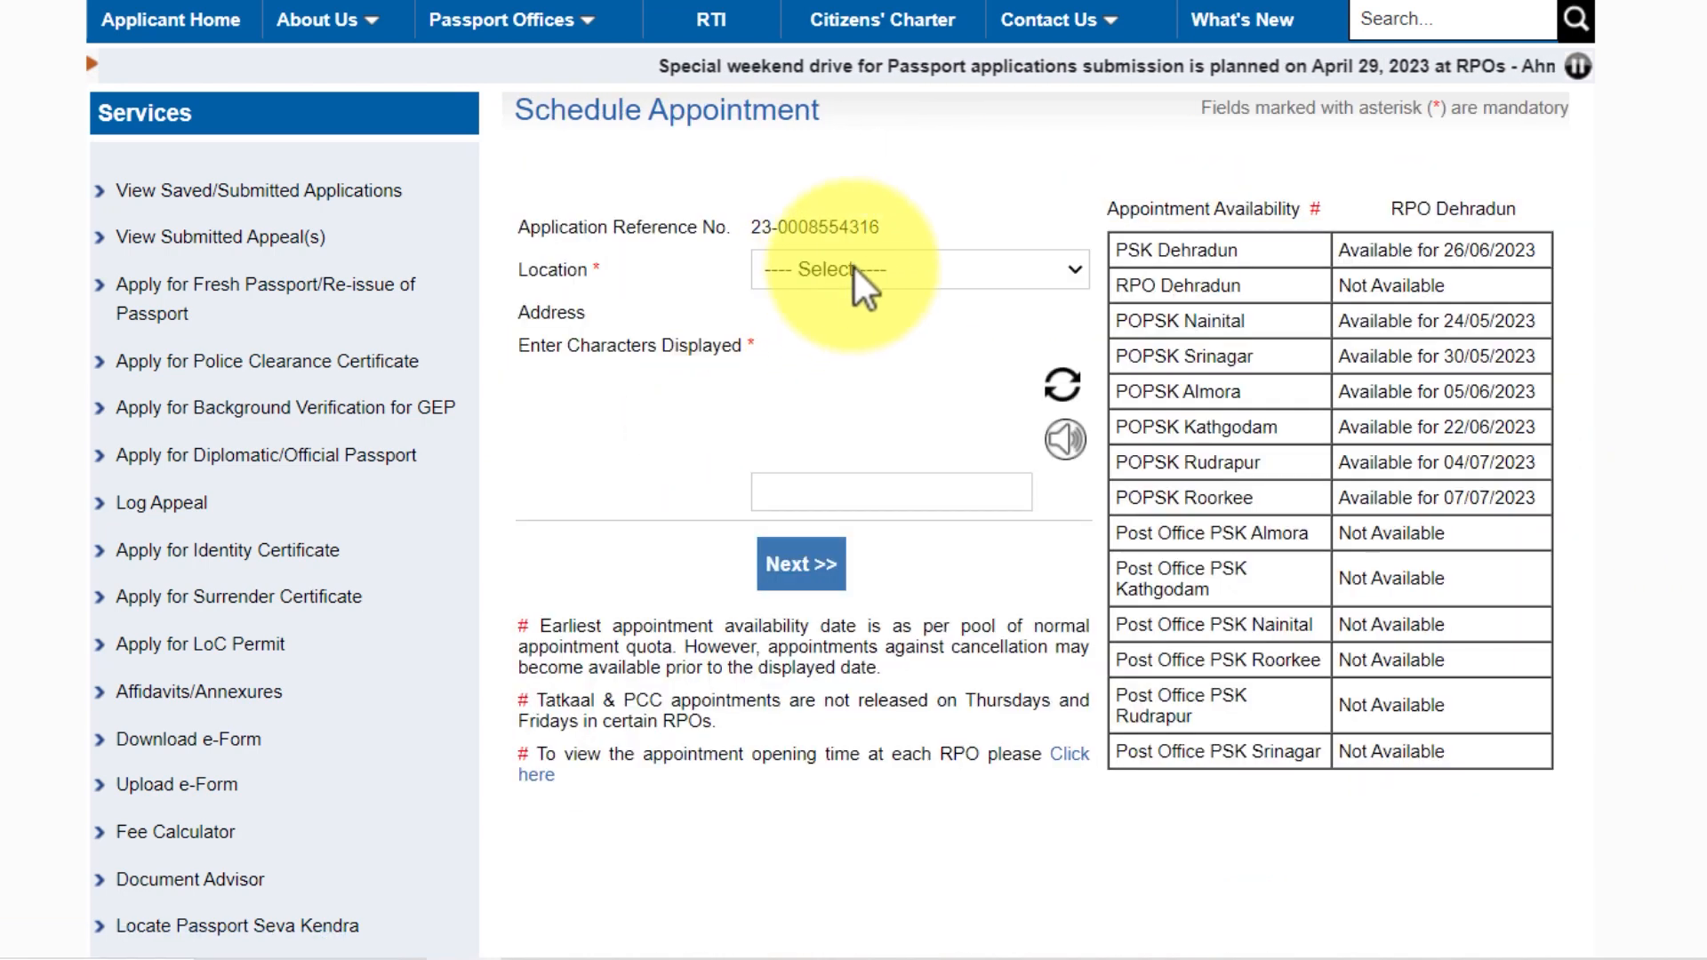
Set the location to POPSK Roorkee again, complete the captcha and continue to Book Appointment.
{"action": "left_click", "coordinate": [854, 268]}
{"action": "left_click", "coordinate": [878, 562]}
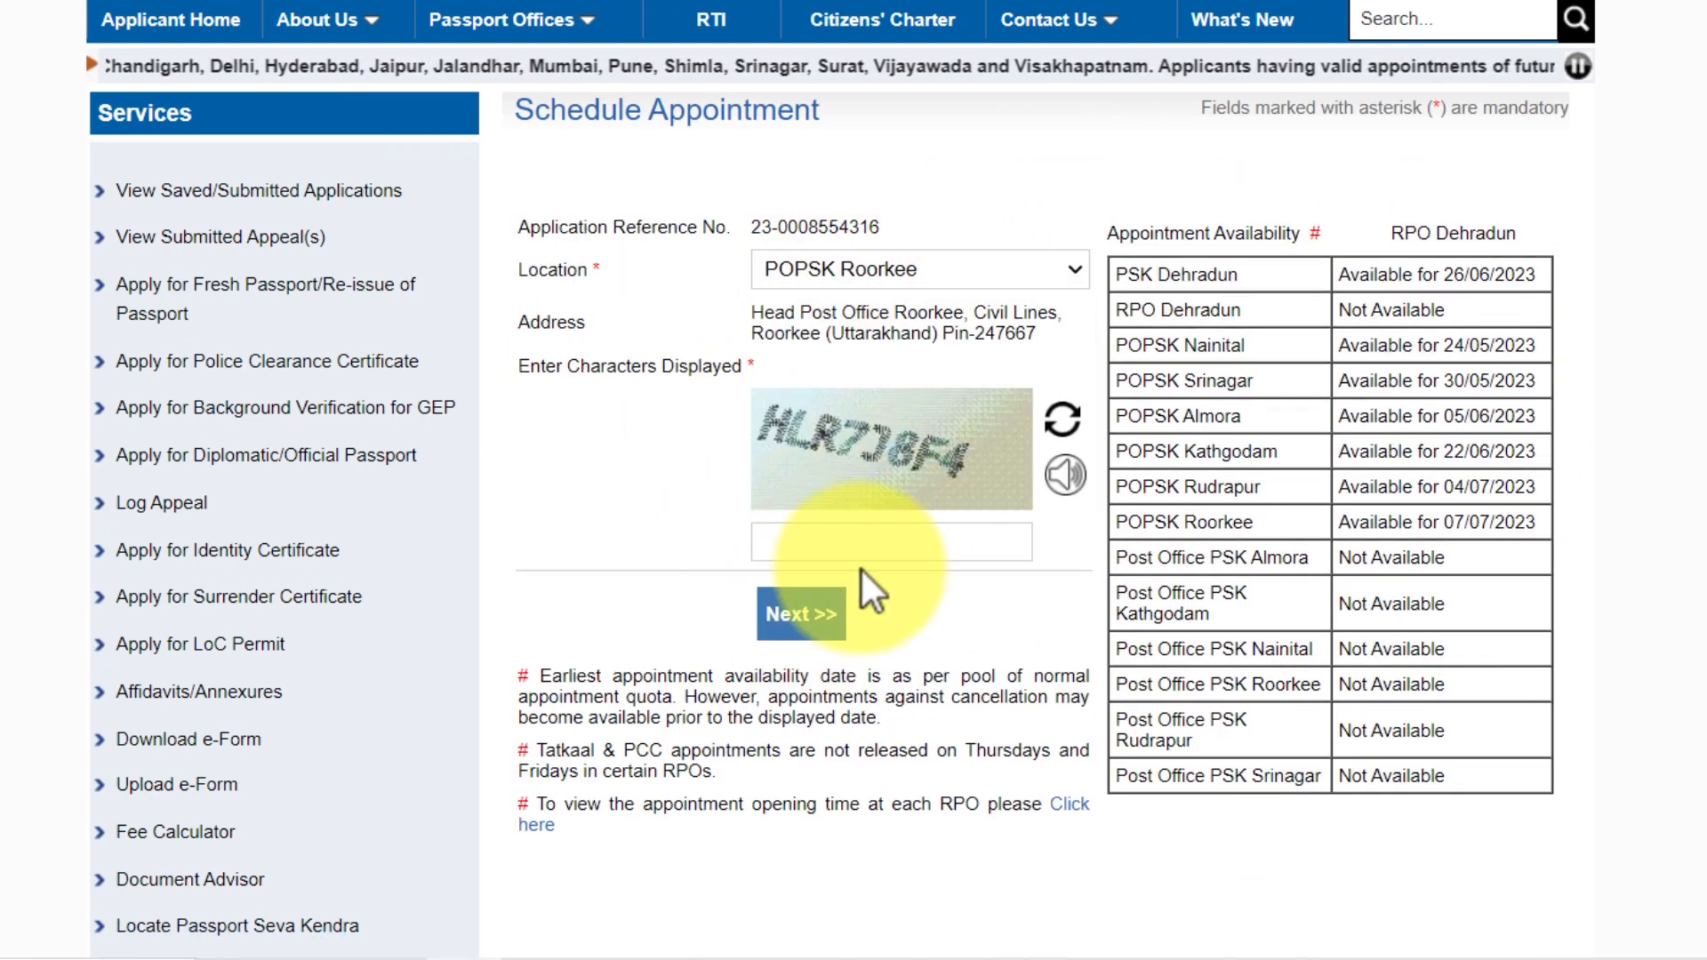
{"action": "left_click", "coordinate": [884, 537]}
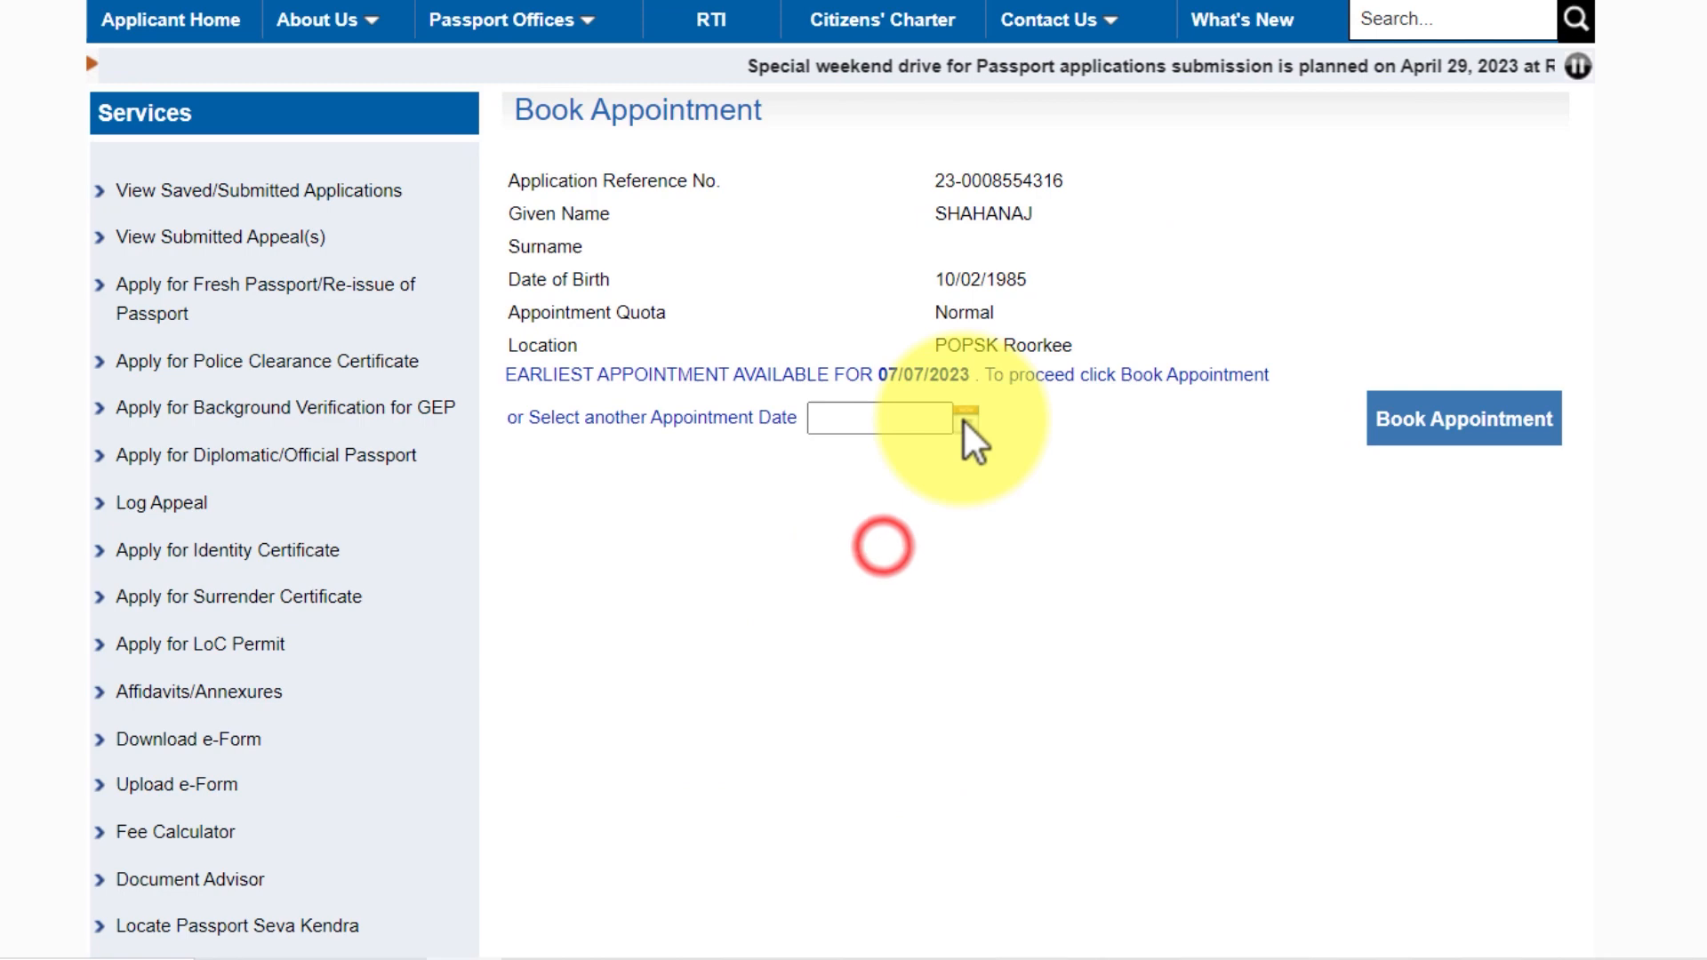
Select 07/07/2023 as the appointment date and book the appointment.
{"action": "left_click", "coordinate": [966, 420]}
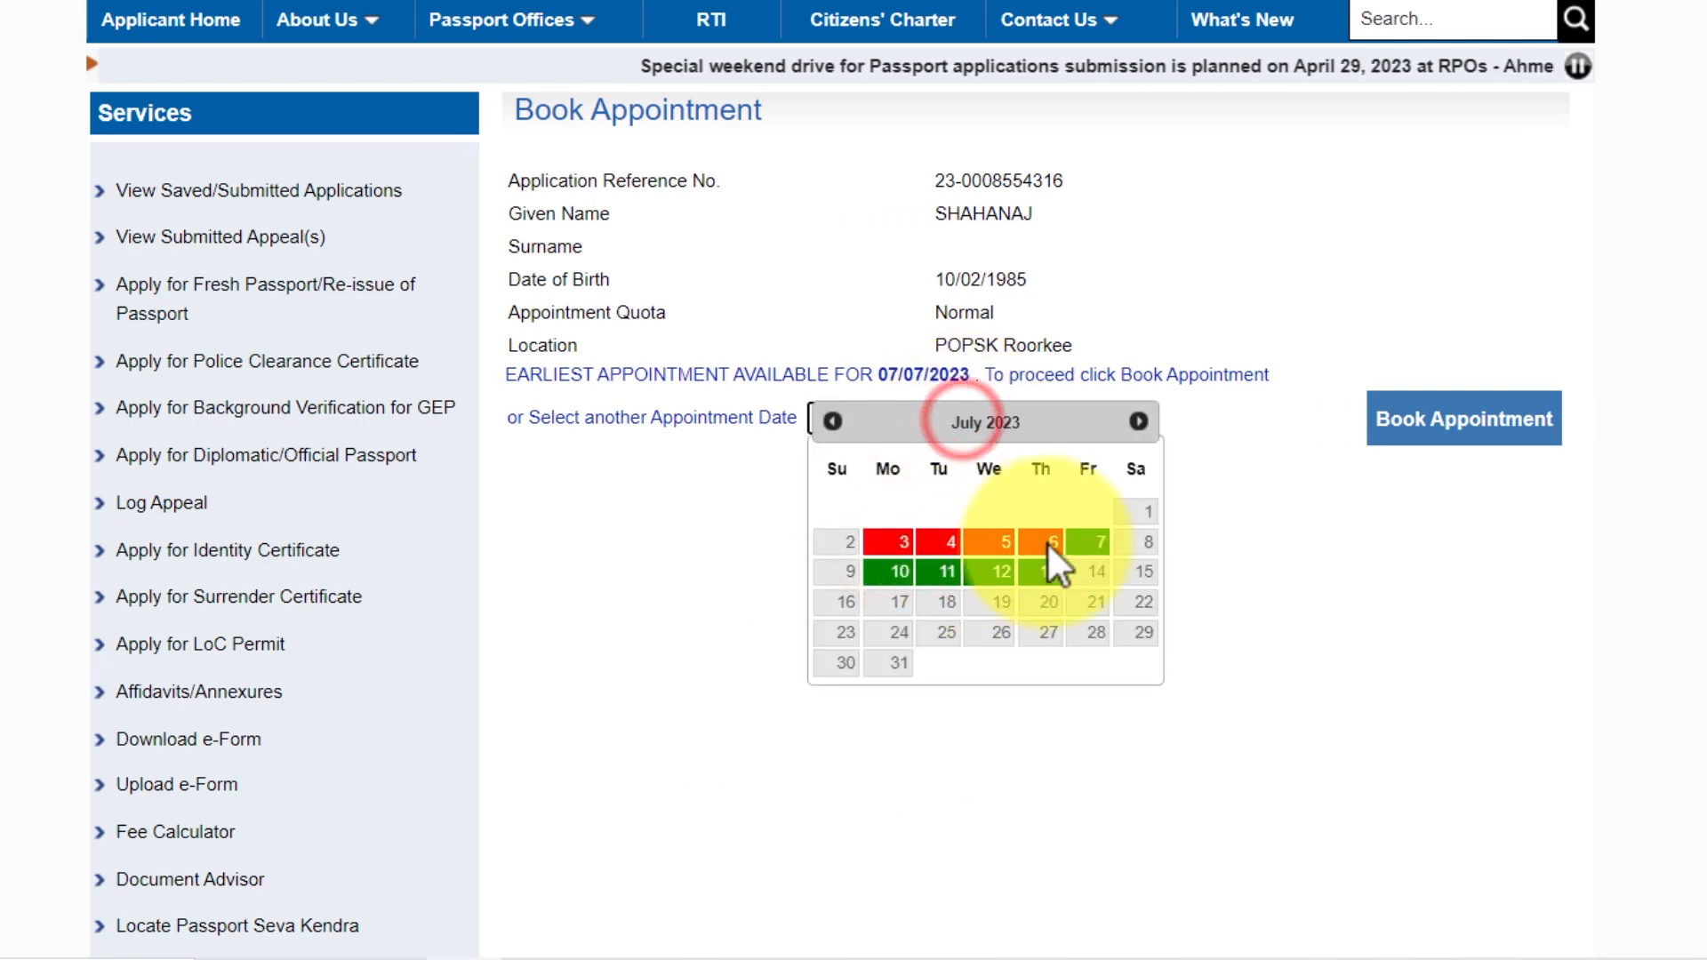
{"action": "left_click", "coordinate": [1084, 542]}
{"action": "left_click", "coordinate": [1473, 427]}
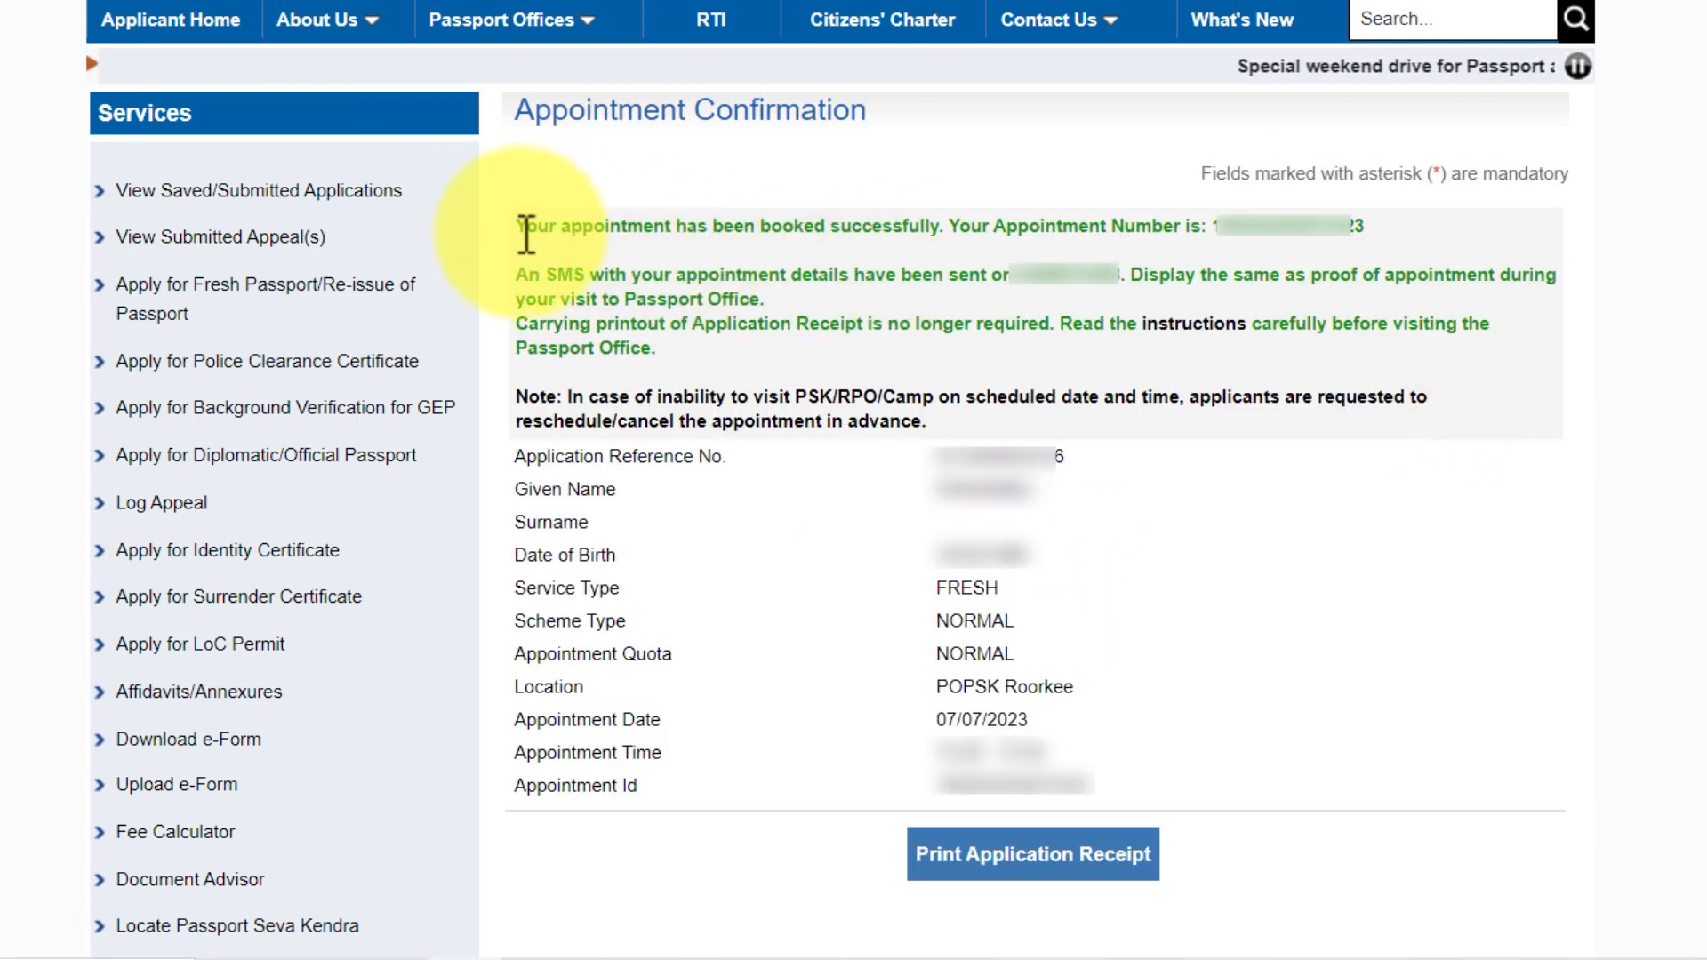
Review the appointment confirmation and SMS notice, and open the printable application receipt.
{"action": "left_click_drag", "start_coordinate": [530, 228], "coordinate": [1010, 232]}
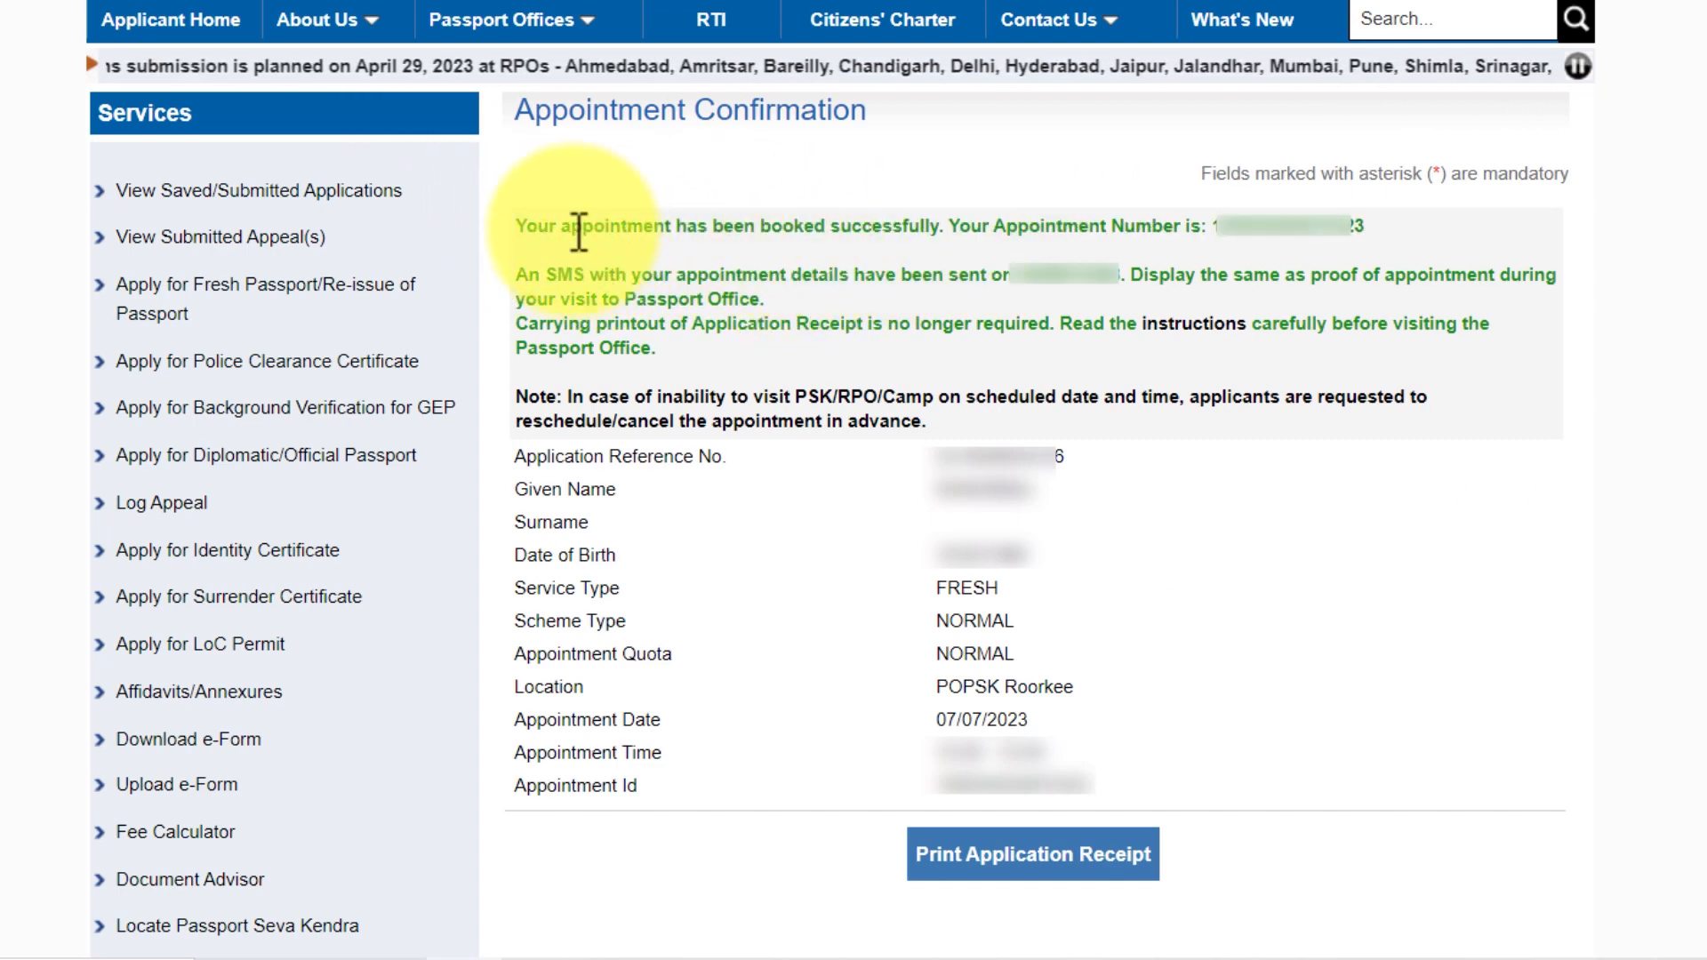
{"action": "left_click_drag", "start_coordinate": [565, 232], "coordinate": [1059, 221]}
{"action": "left_click", "coordinate": [1089, 231]}
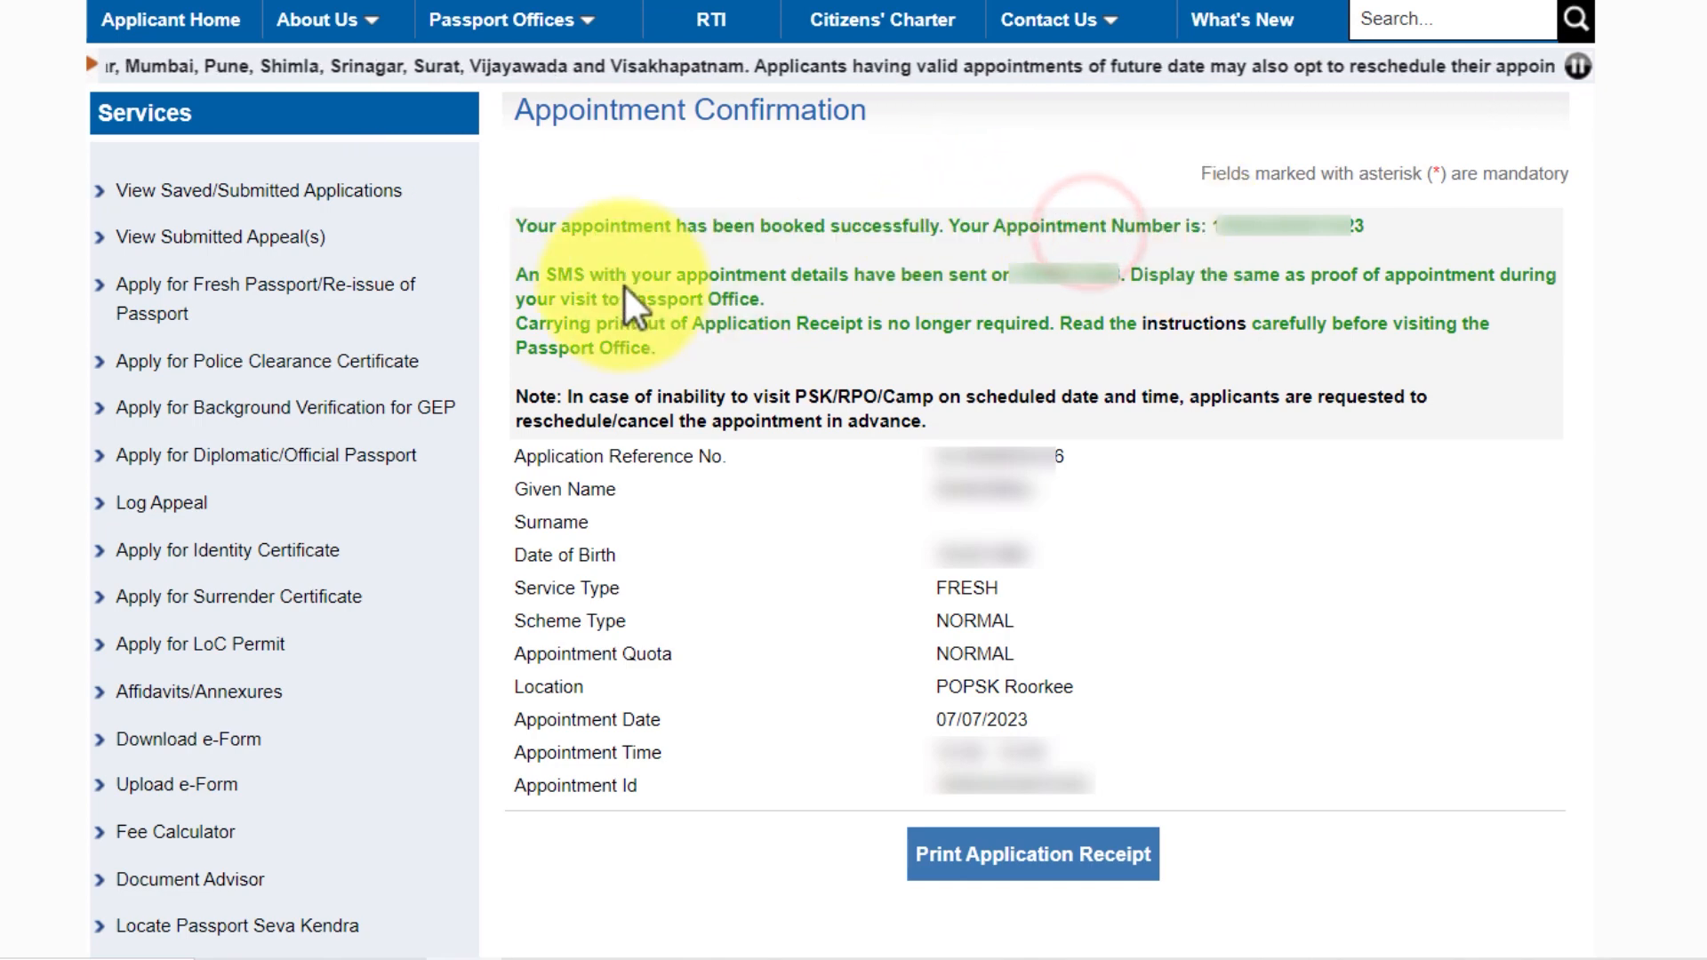
{"action": "left_click_drag", "start_coordinate": [637, 279], "coordinate": [1123, 276]}
{"action": "left_click", "coordinate": [1048, 278]}
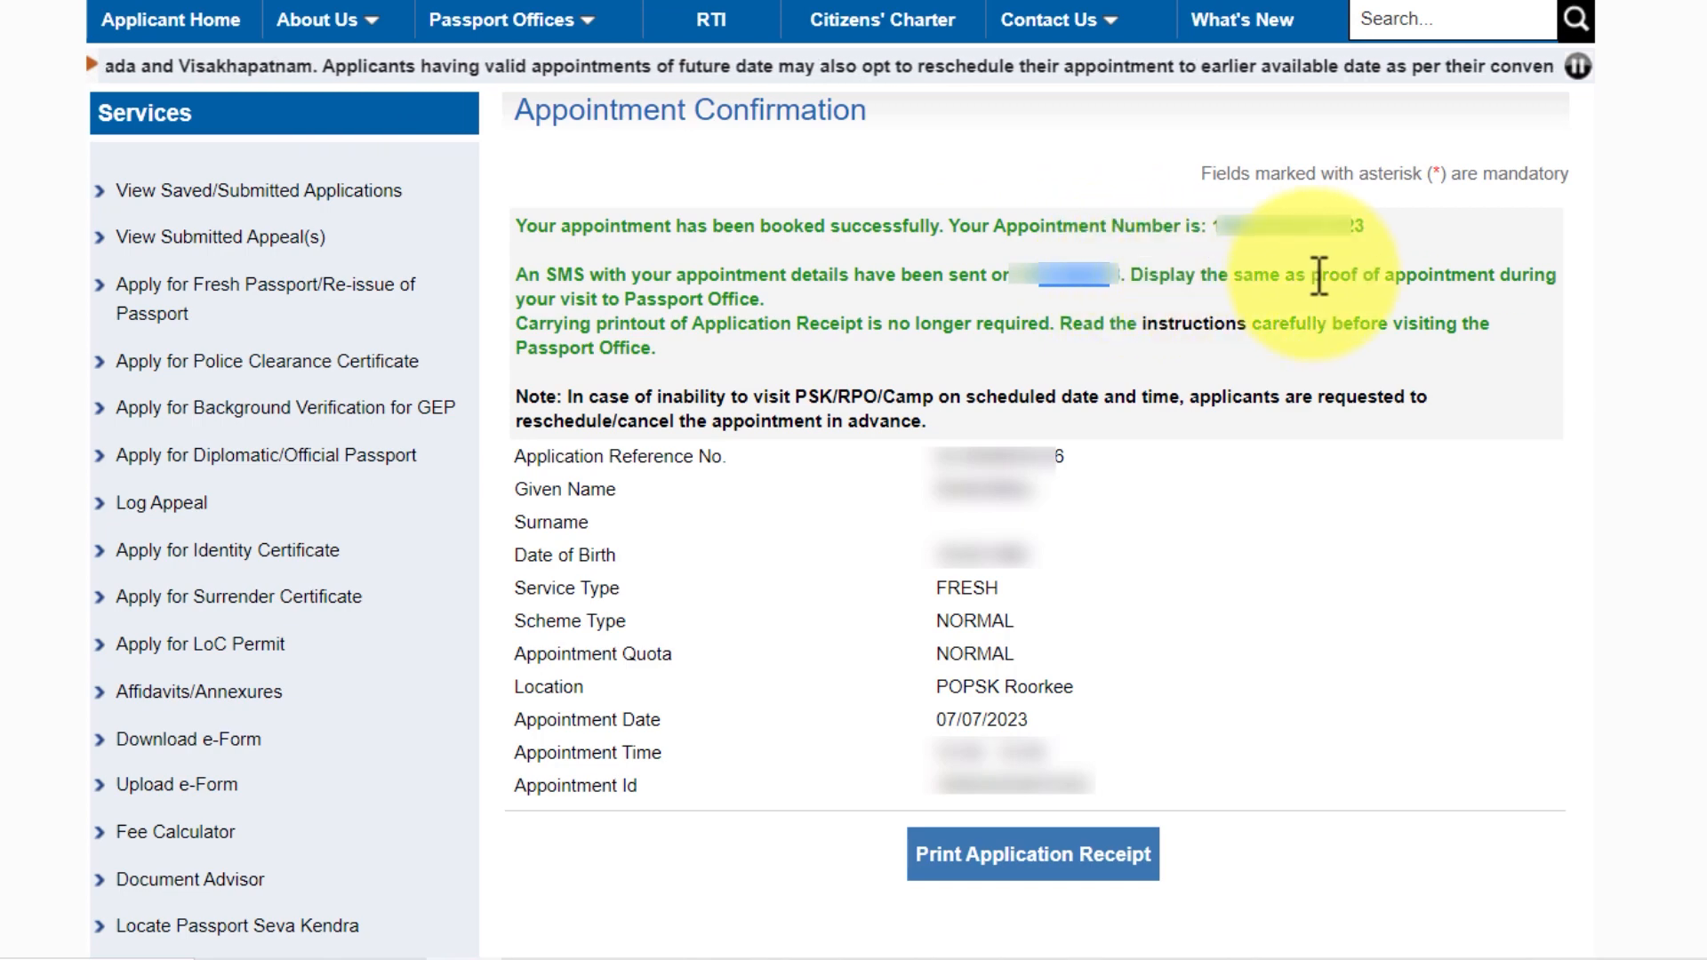
{"action": "left_click", "coordinate": [1014, 878]}
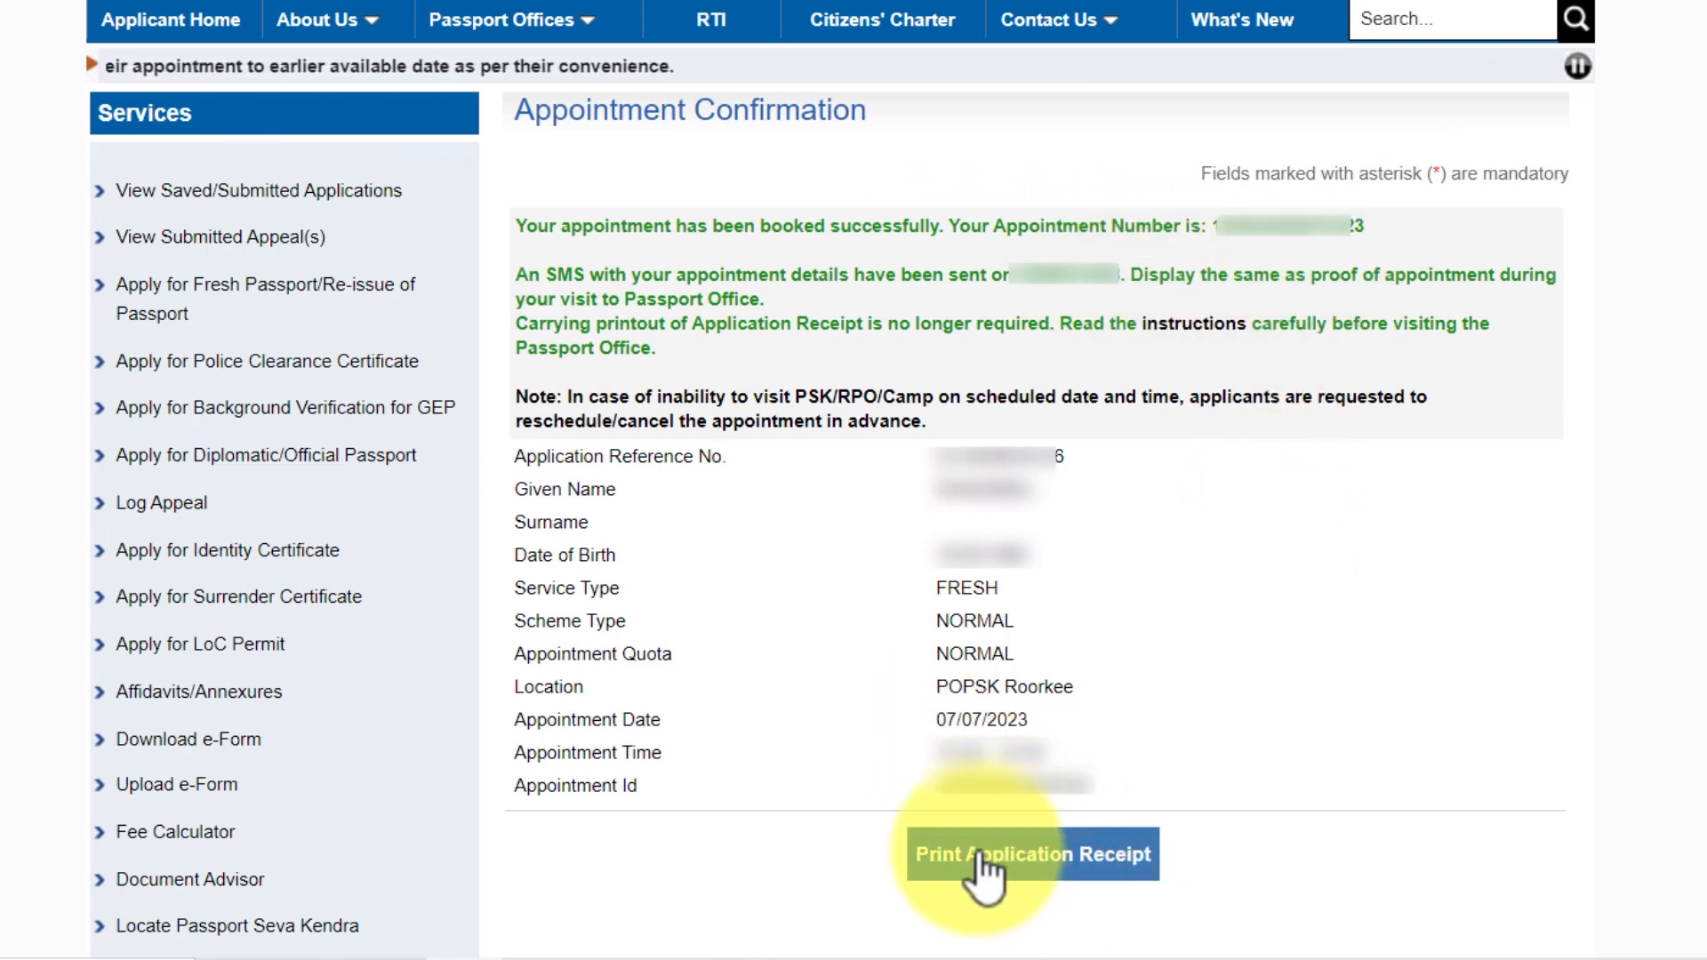
{"action": "left_click", "coordinate": [1003, 855]}
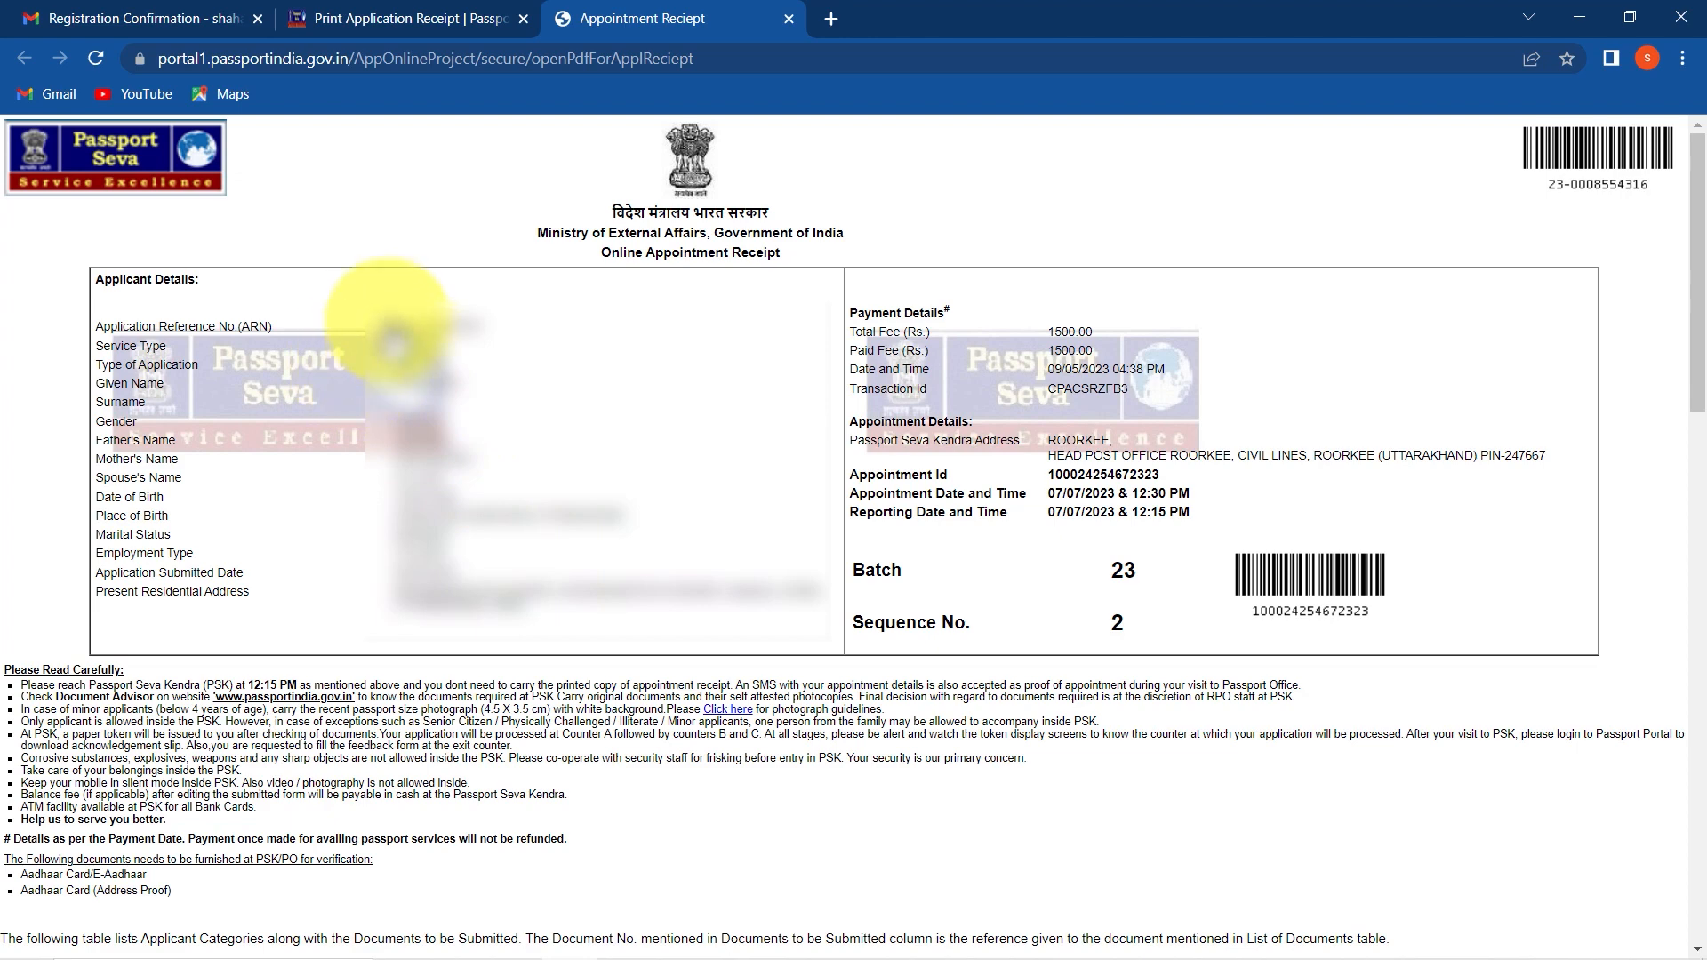
Review the payment and appointment details on the appointment receipt and print the application receipt.
{"action": "left_click_drag", "start_coordinate": [1046, 343], "coordinate": [1094, 305]}
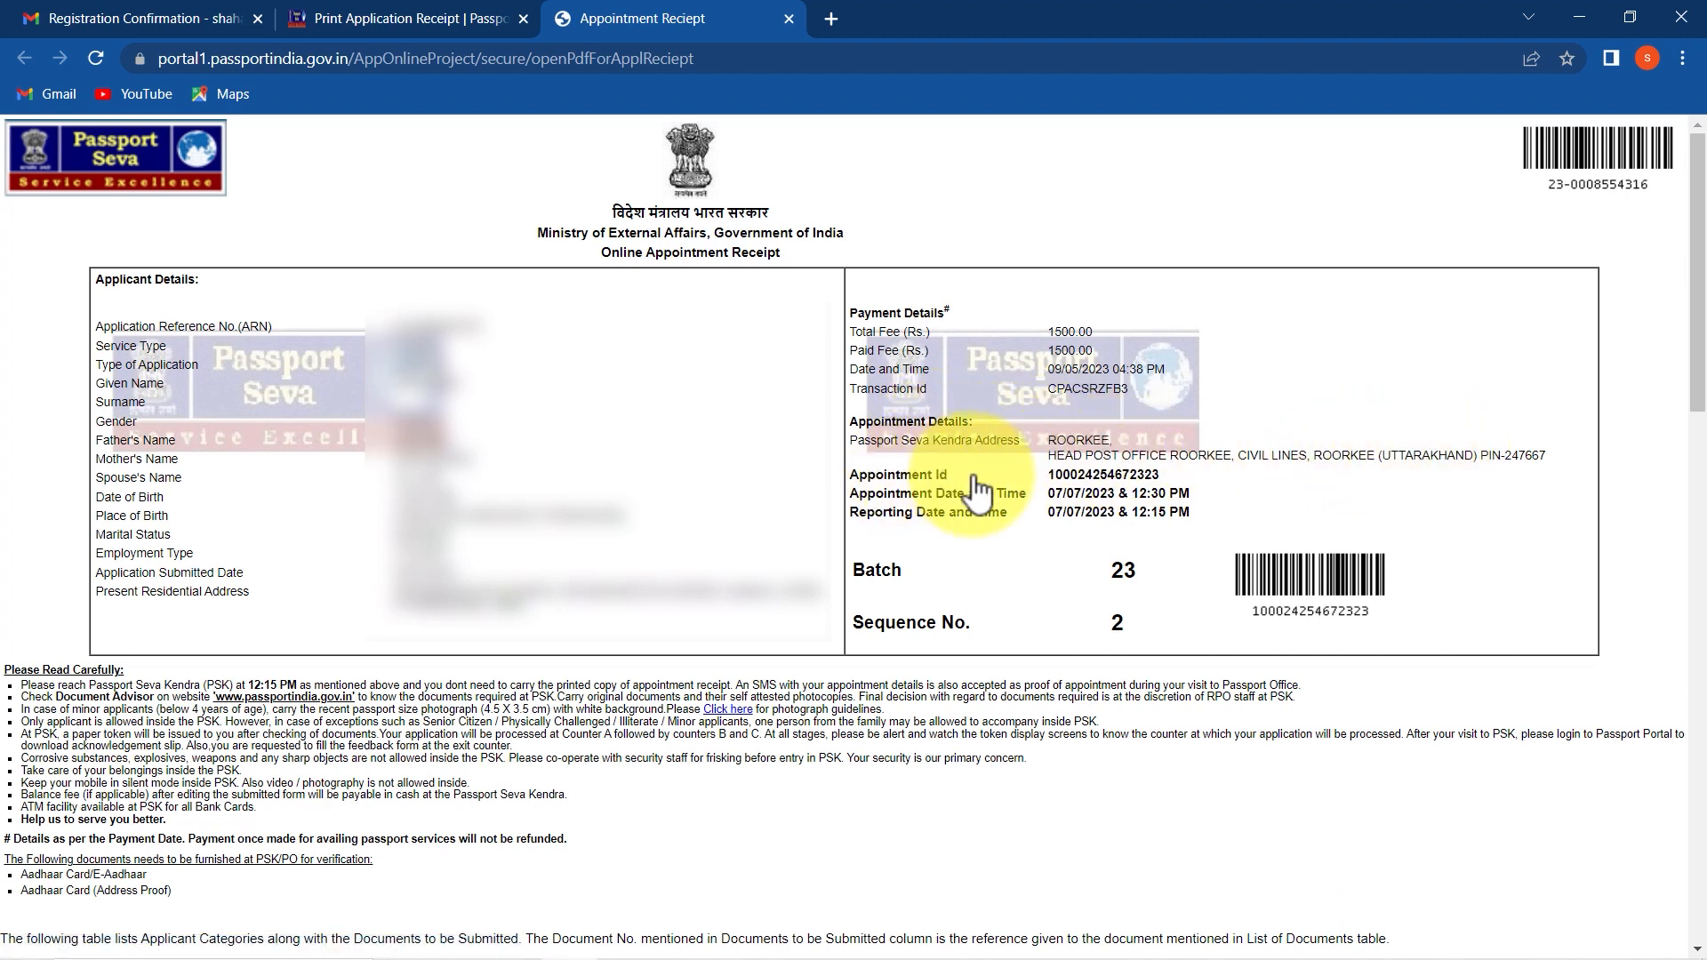
{"action": "left_click", "coordinate": [1044, 474]}
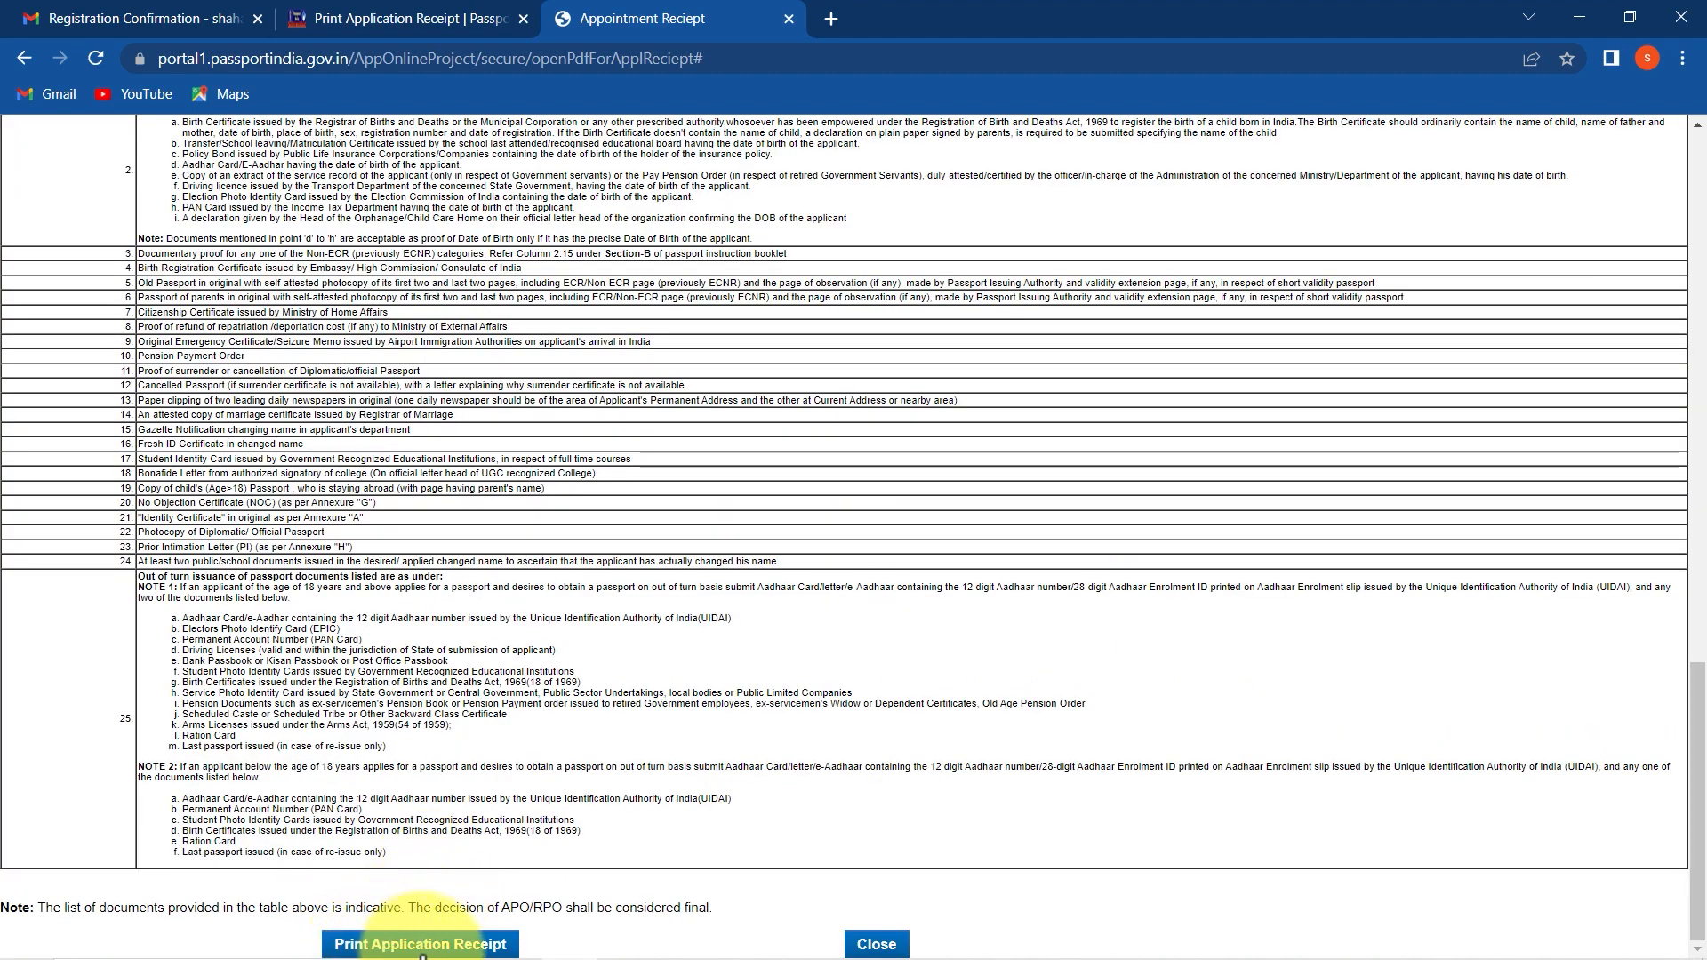
{"action": "left_click", "coordinate": [421, 944]}
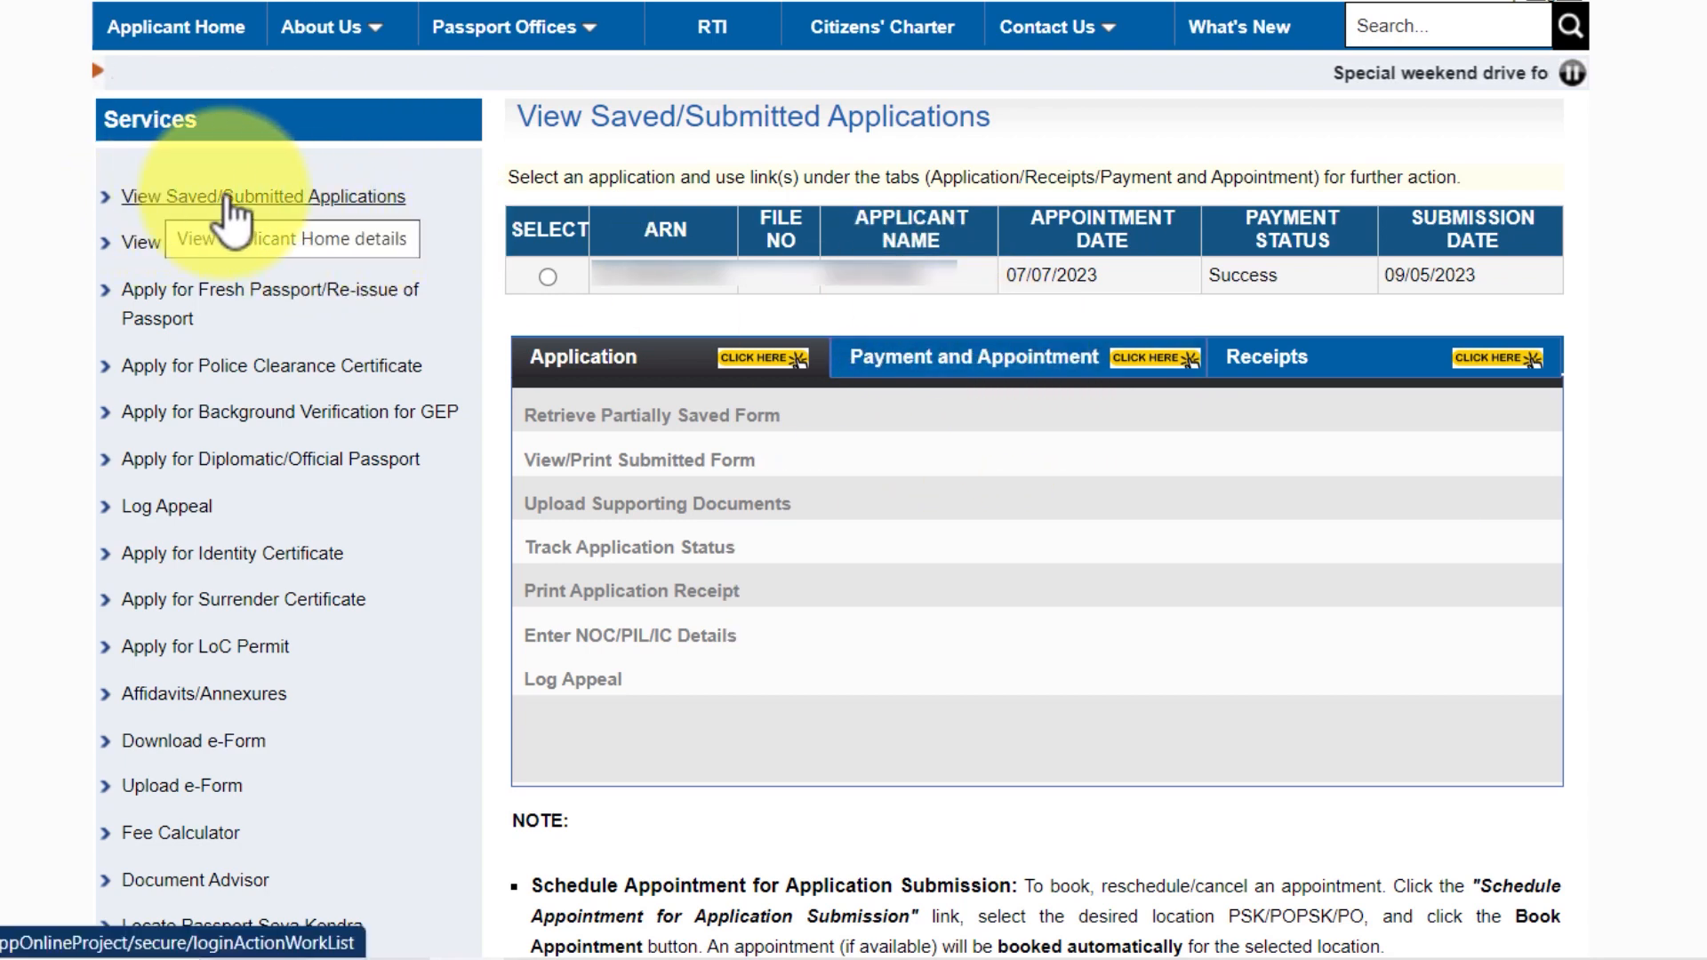
Select the submitted application and open Pay and Schedule Appointment to view the reschedule and cancel options.
{"action": "left_click", "coordinate": [546, 278]}
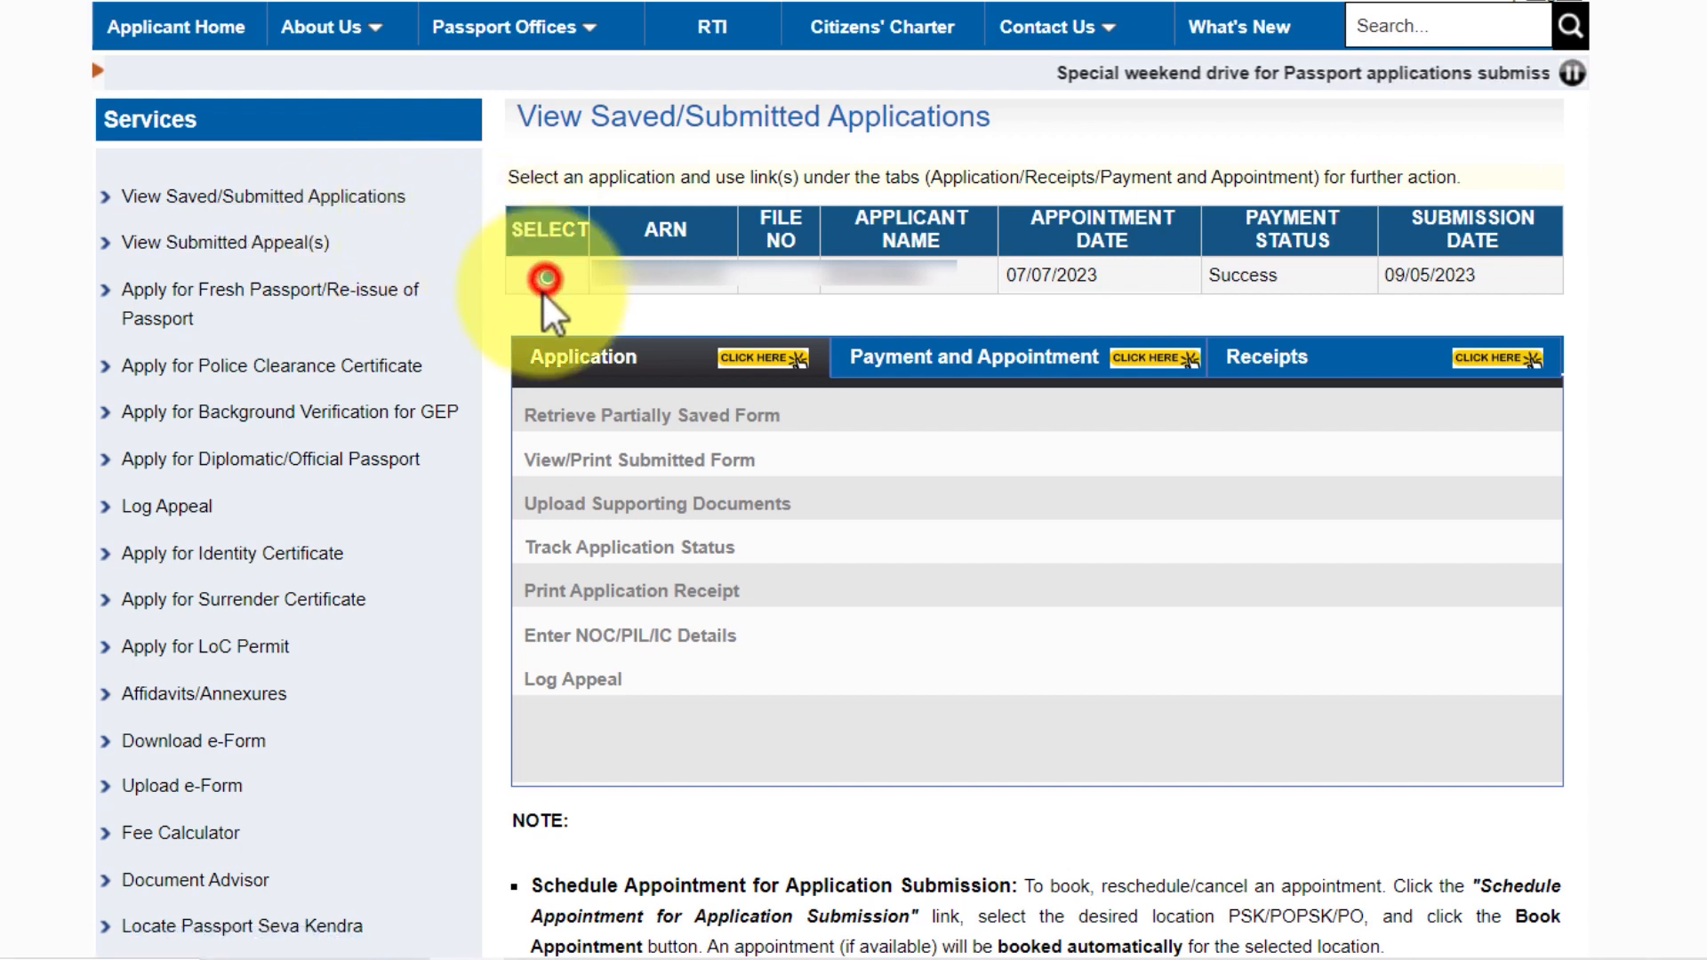
{"action": "left_click", "coordinate": [1003, 373]}
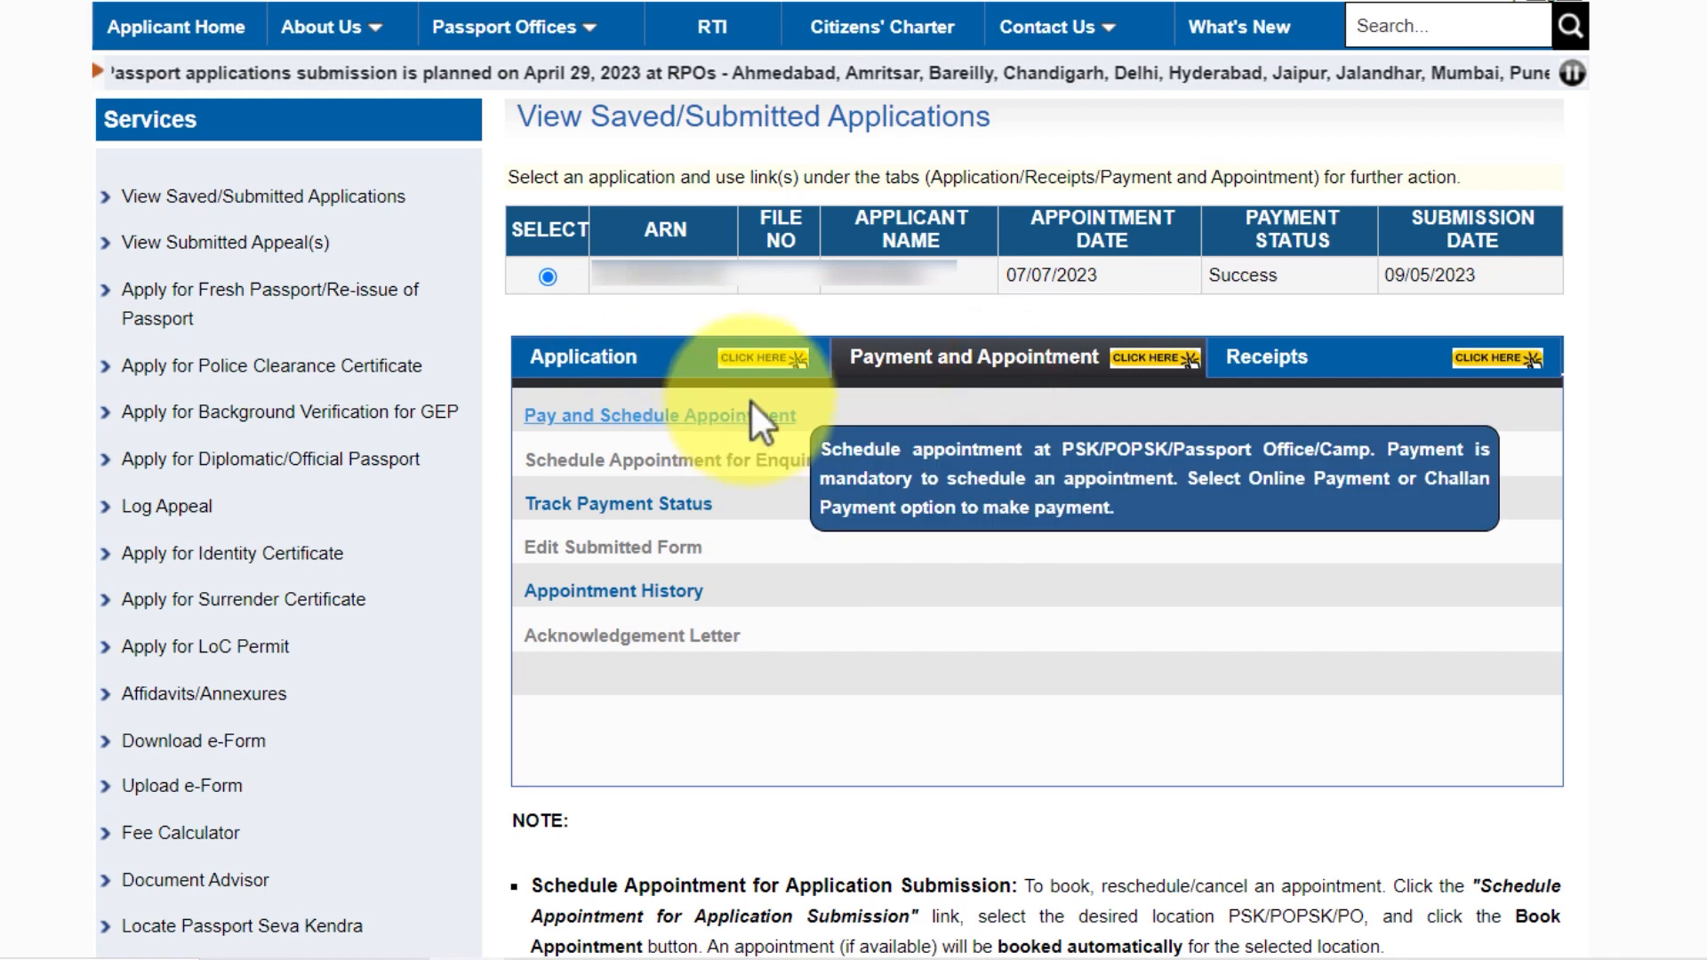
{"action": "left_click", "coordinate": [691, 415]}
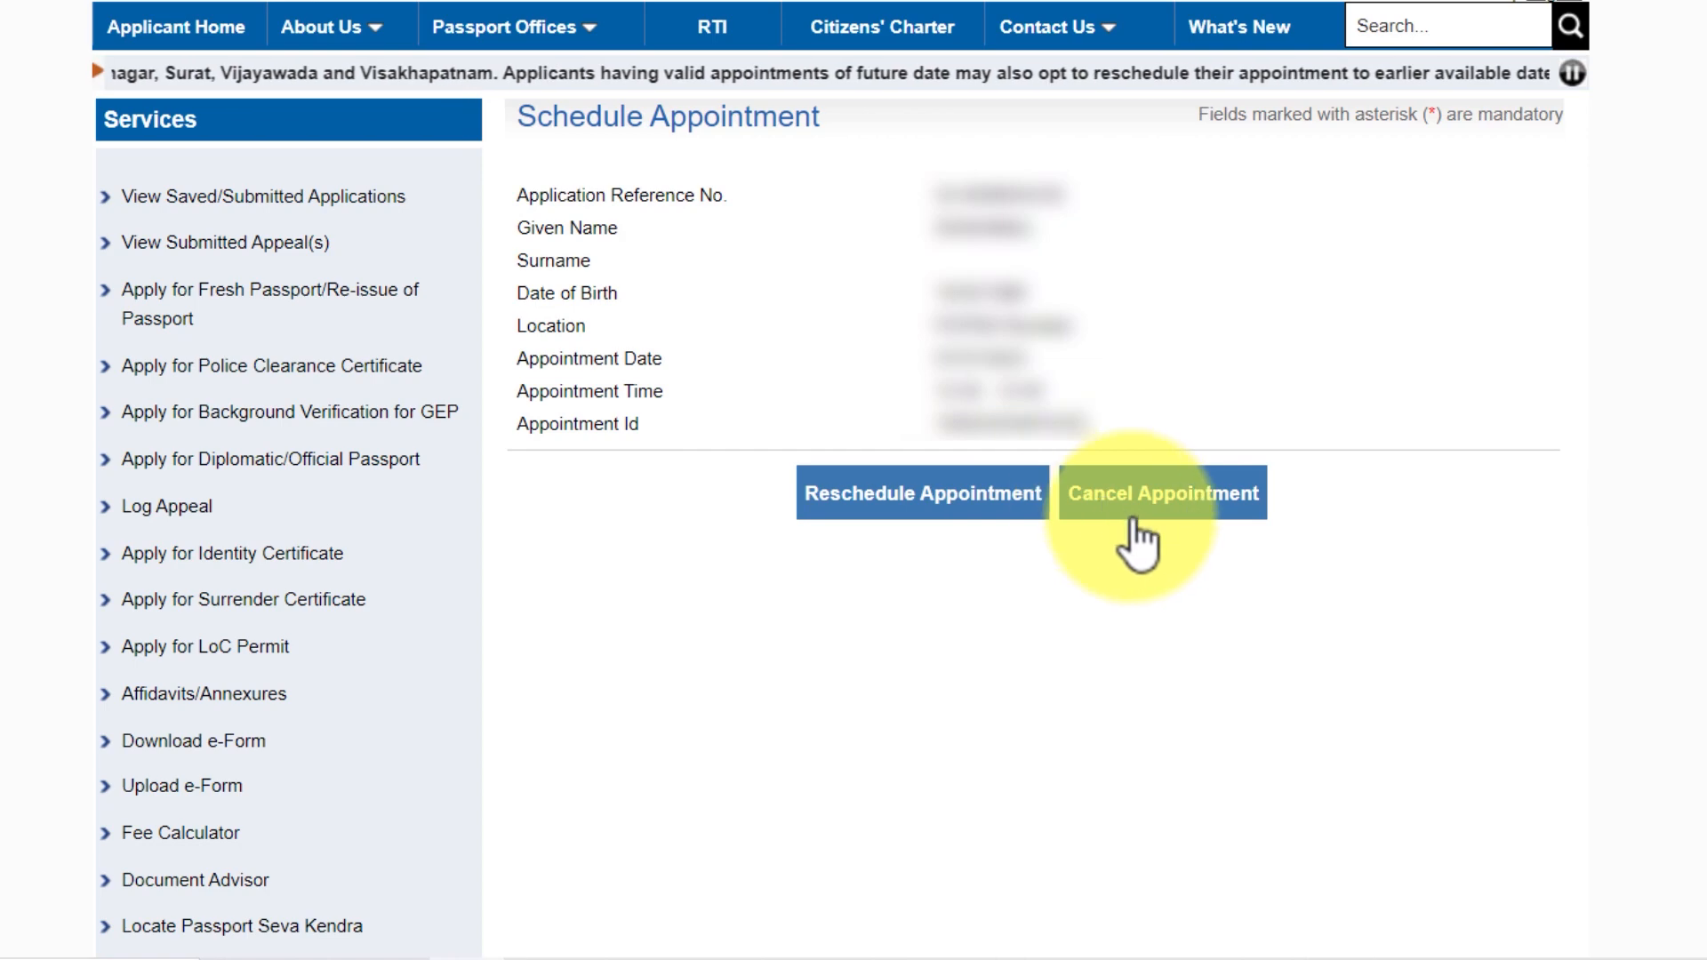
Return to the submitted applications and look over the payment, appointment and receipt options for the application.
{"action": "left_click", "coordinate": [313, 189]}
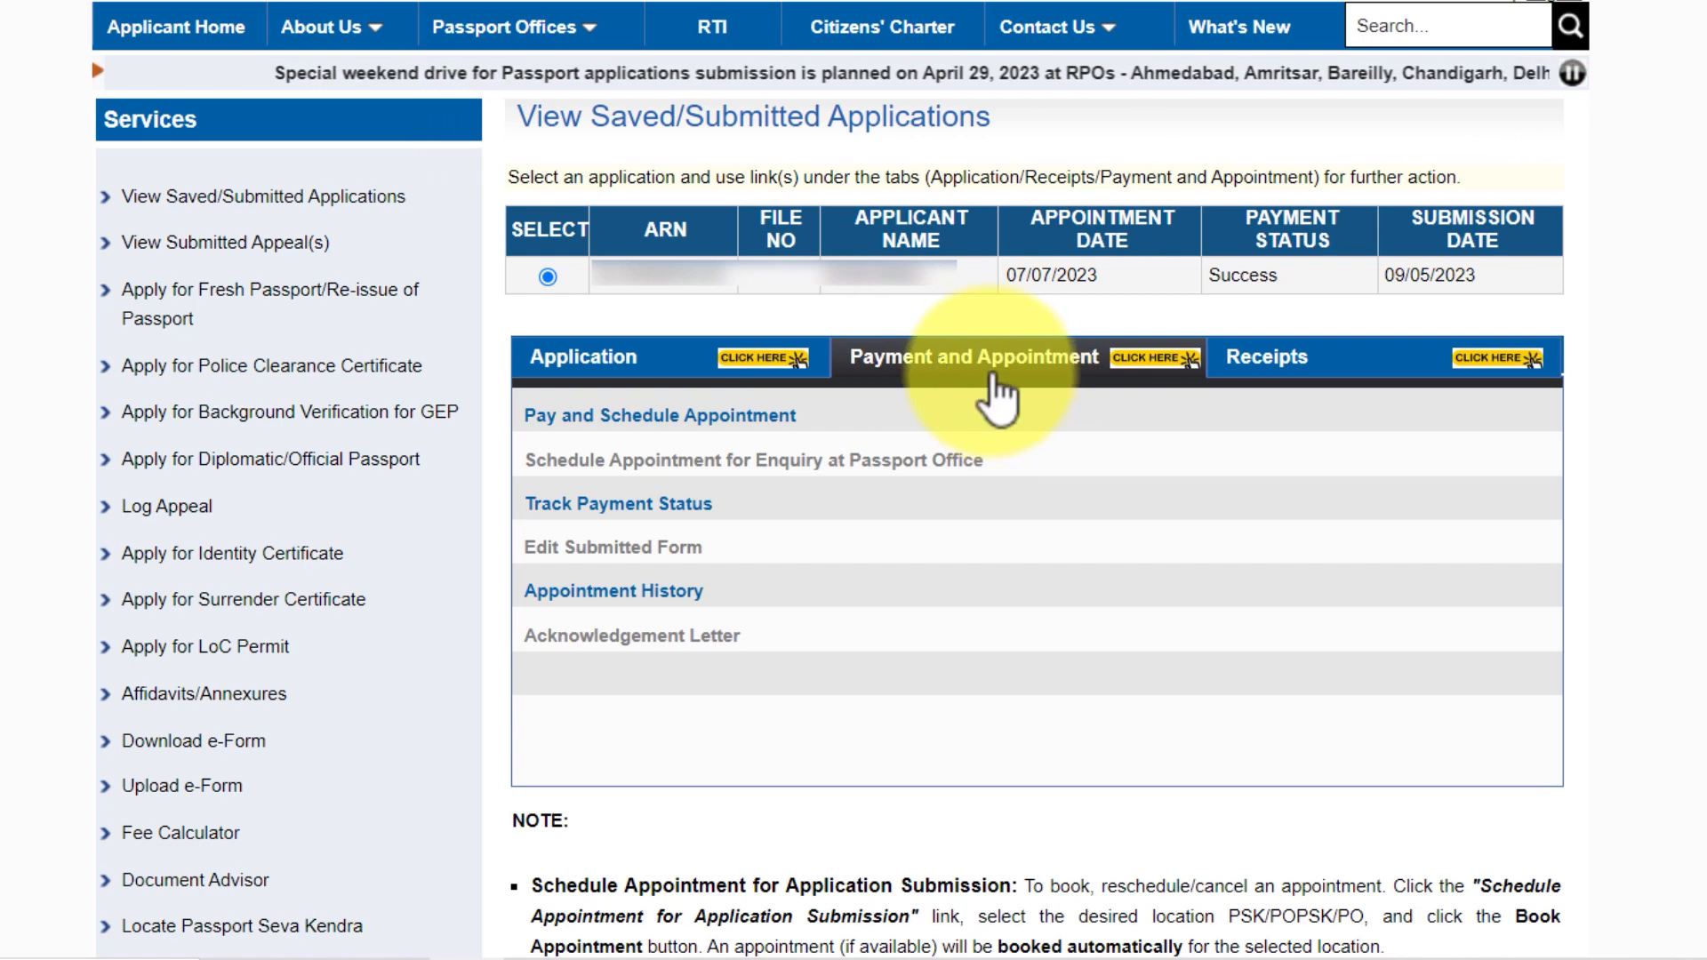
{"action": "left_click", "coordinate": [665, 512]}
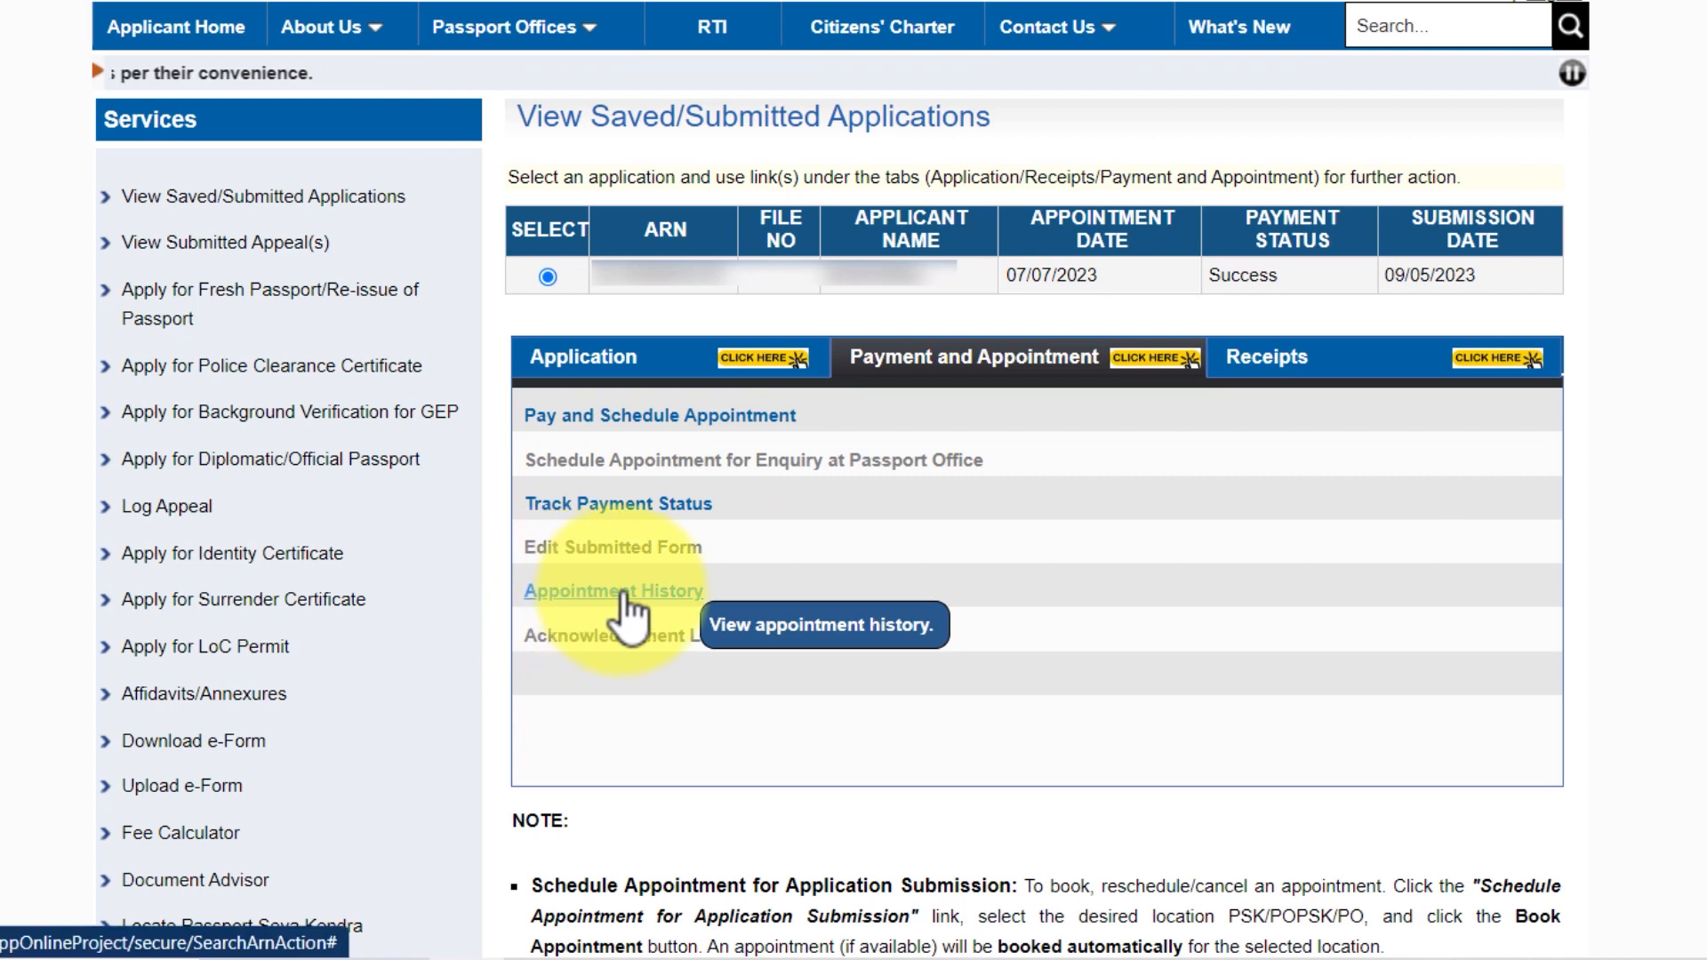
{"action": "left_click", "coordinate": [1316, 357]}
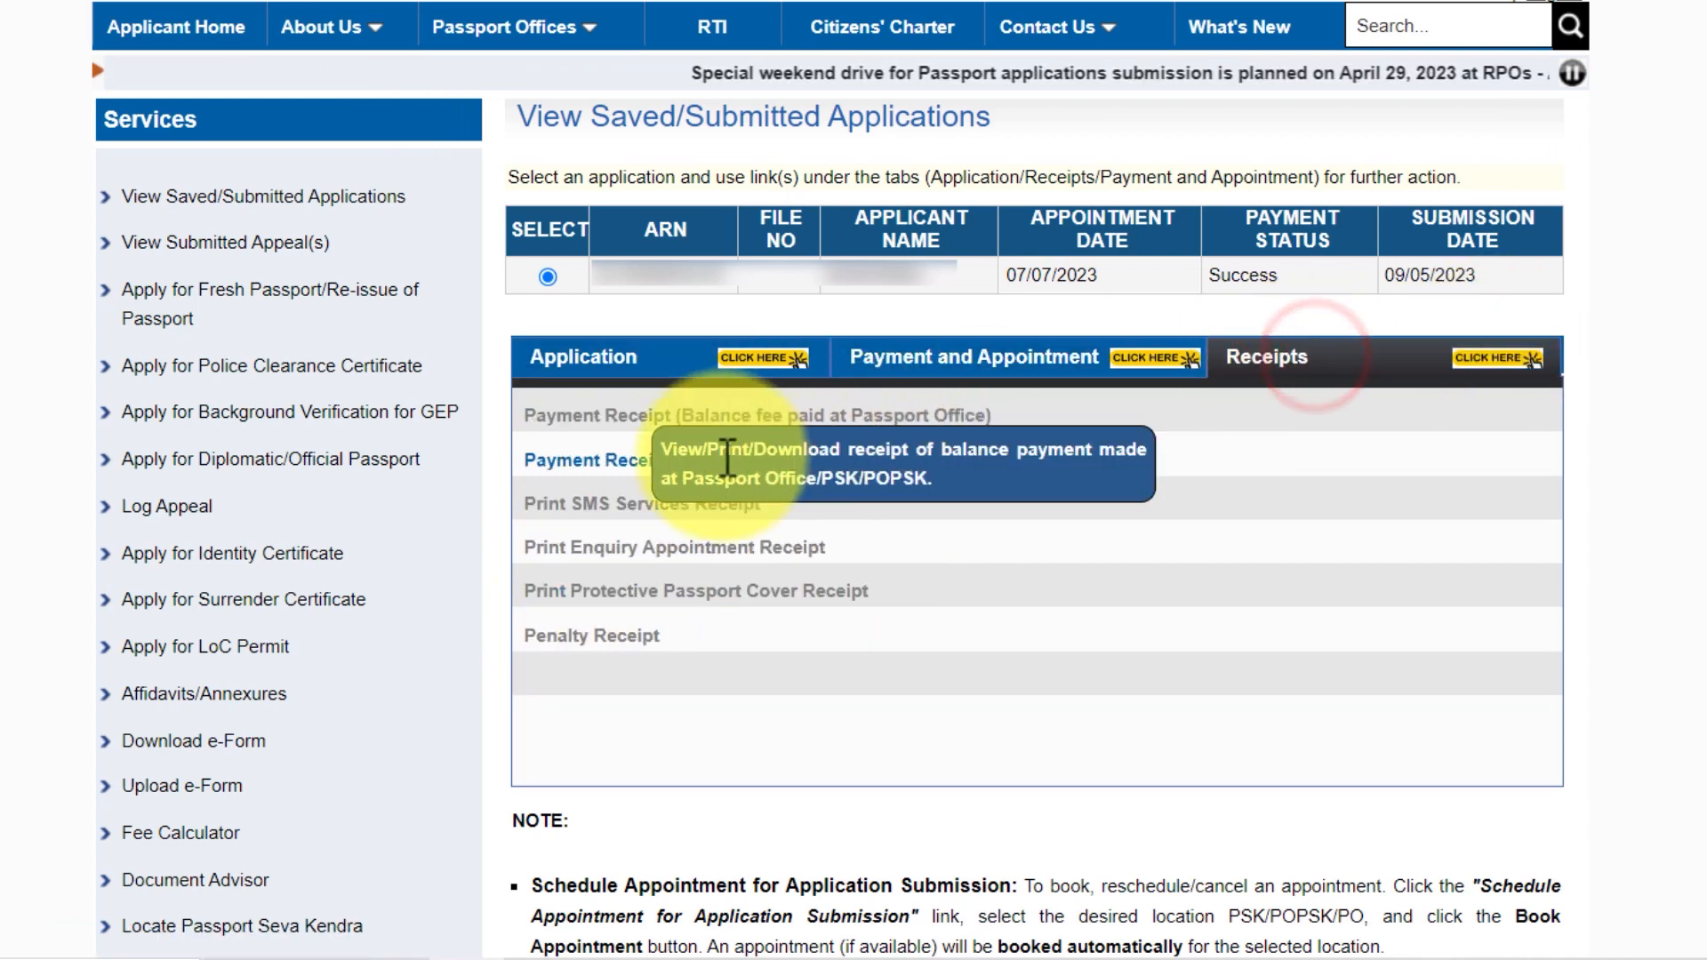
Open Upload Supporting Documents for the application and upload the Aadhaar Card (Address Proof) as Address Proof.
{"action": "left_click", "coordinate": [628, 374]}
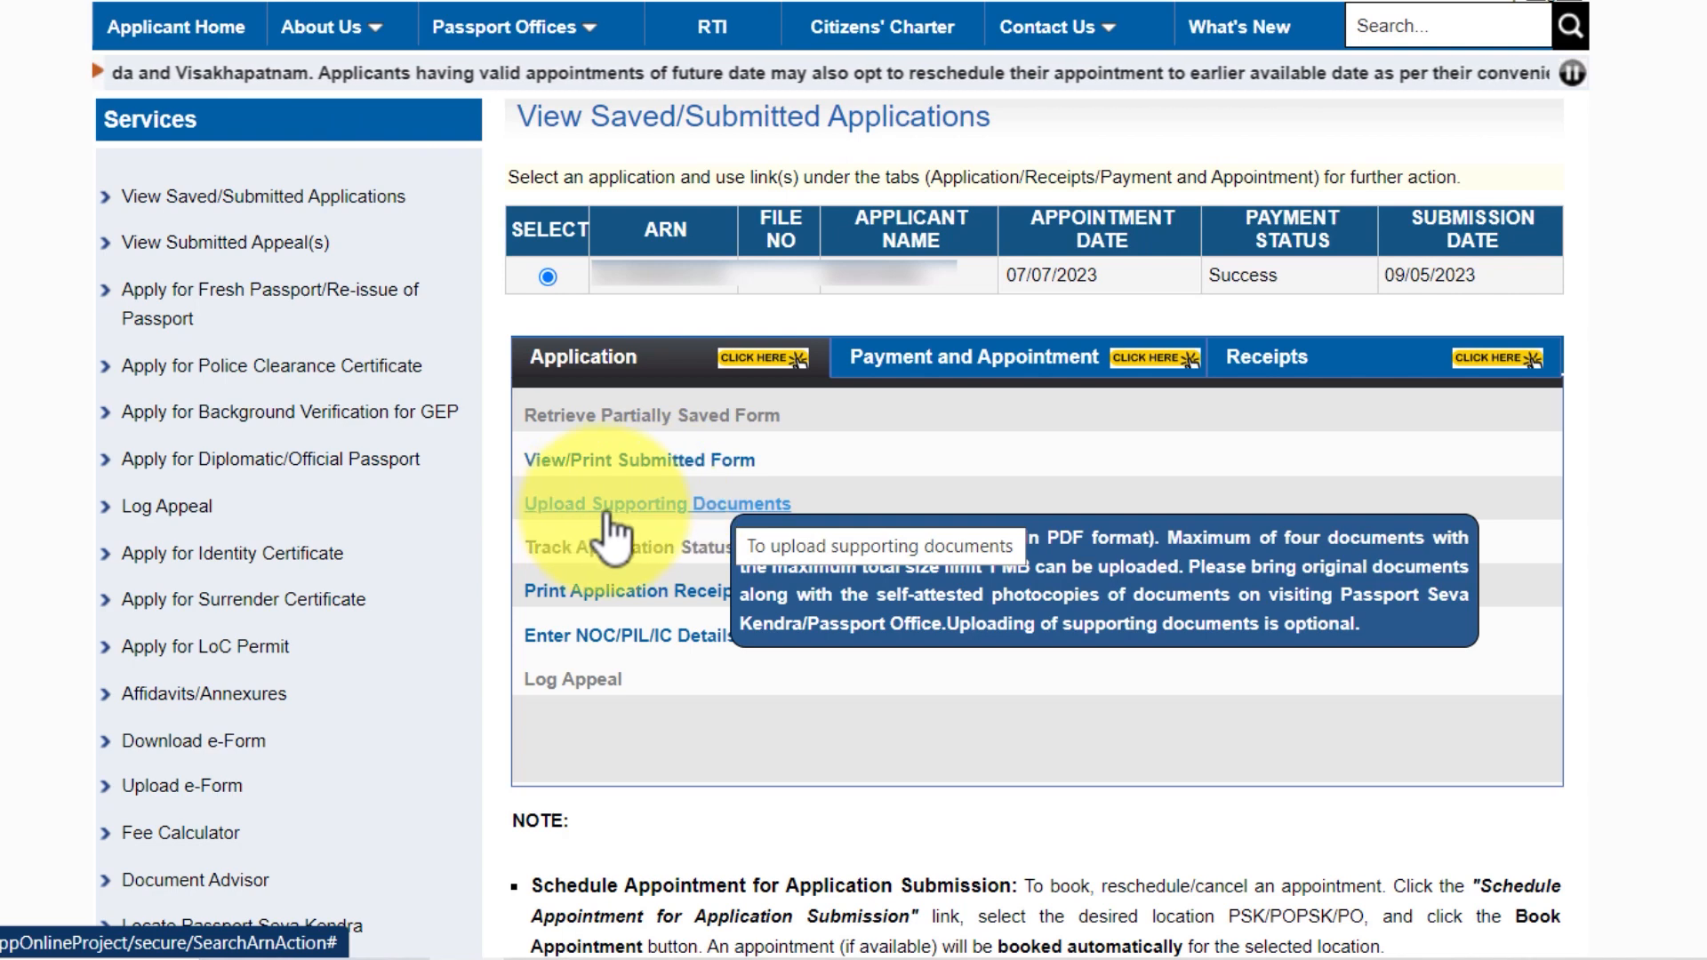
{"action": "left_click", "coordinate": [718, 505]}
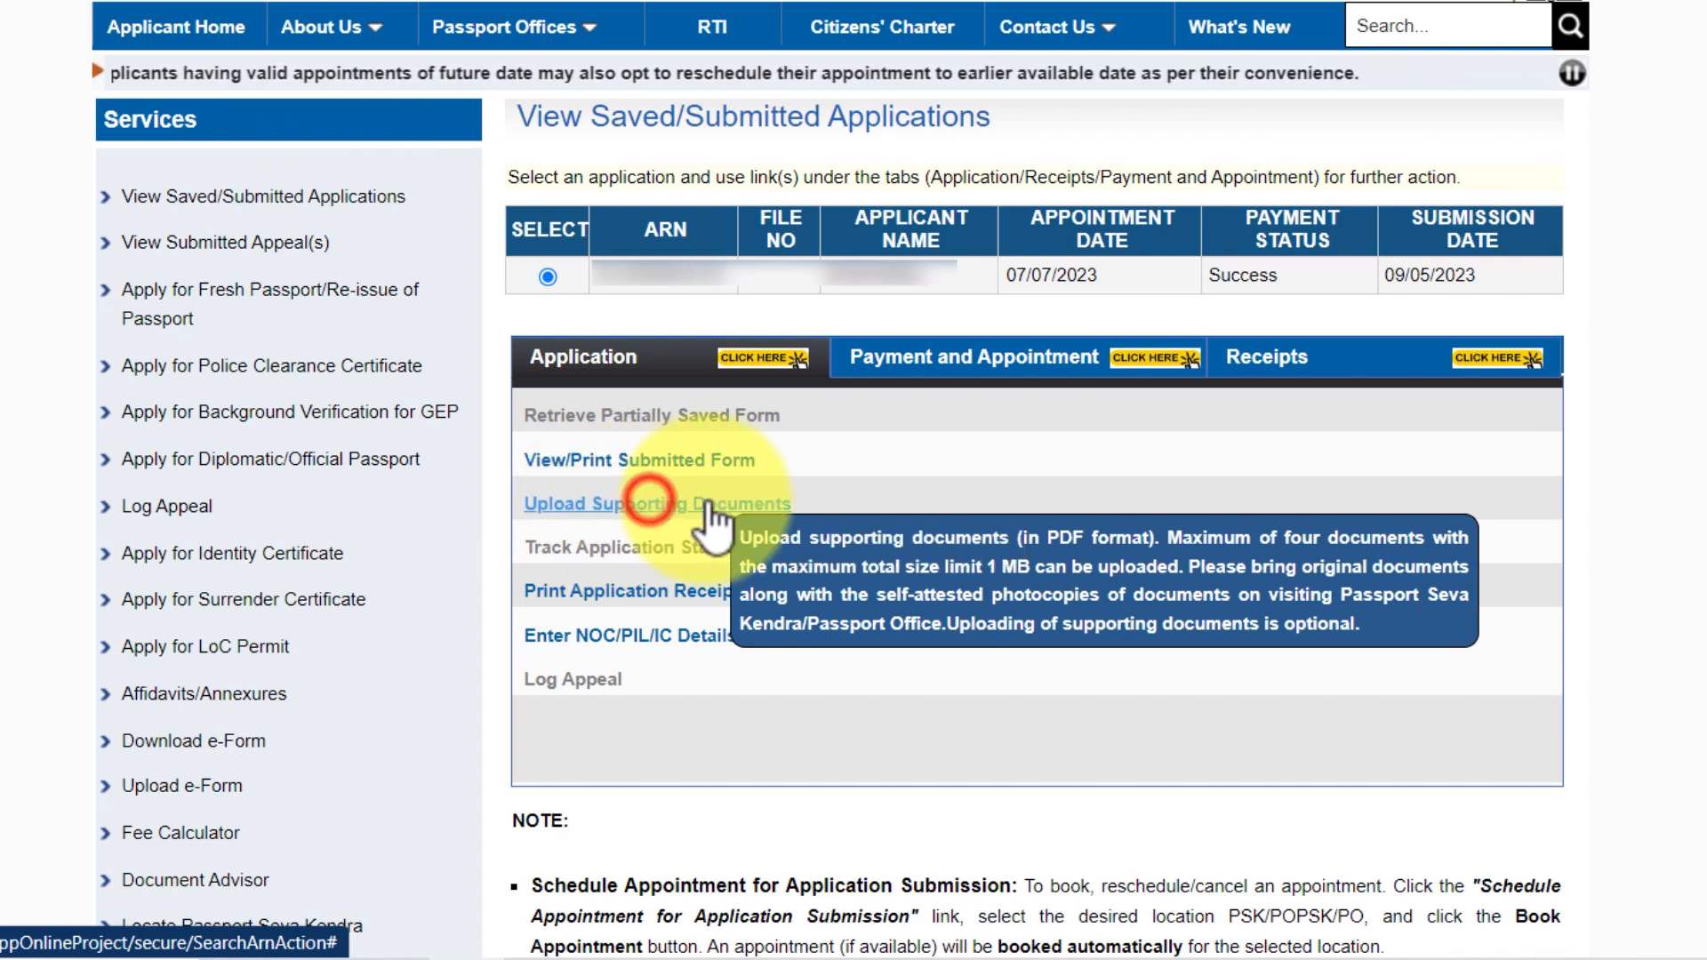
{"action": "left_click", "coordinate": [996, 285]}
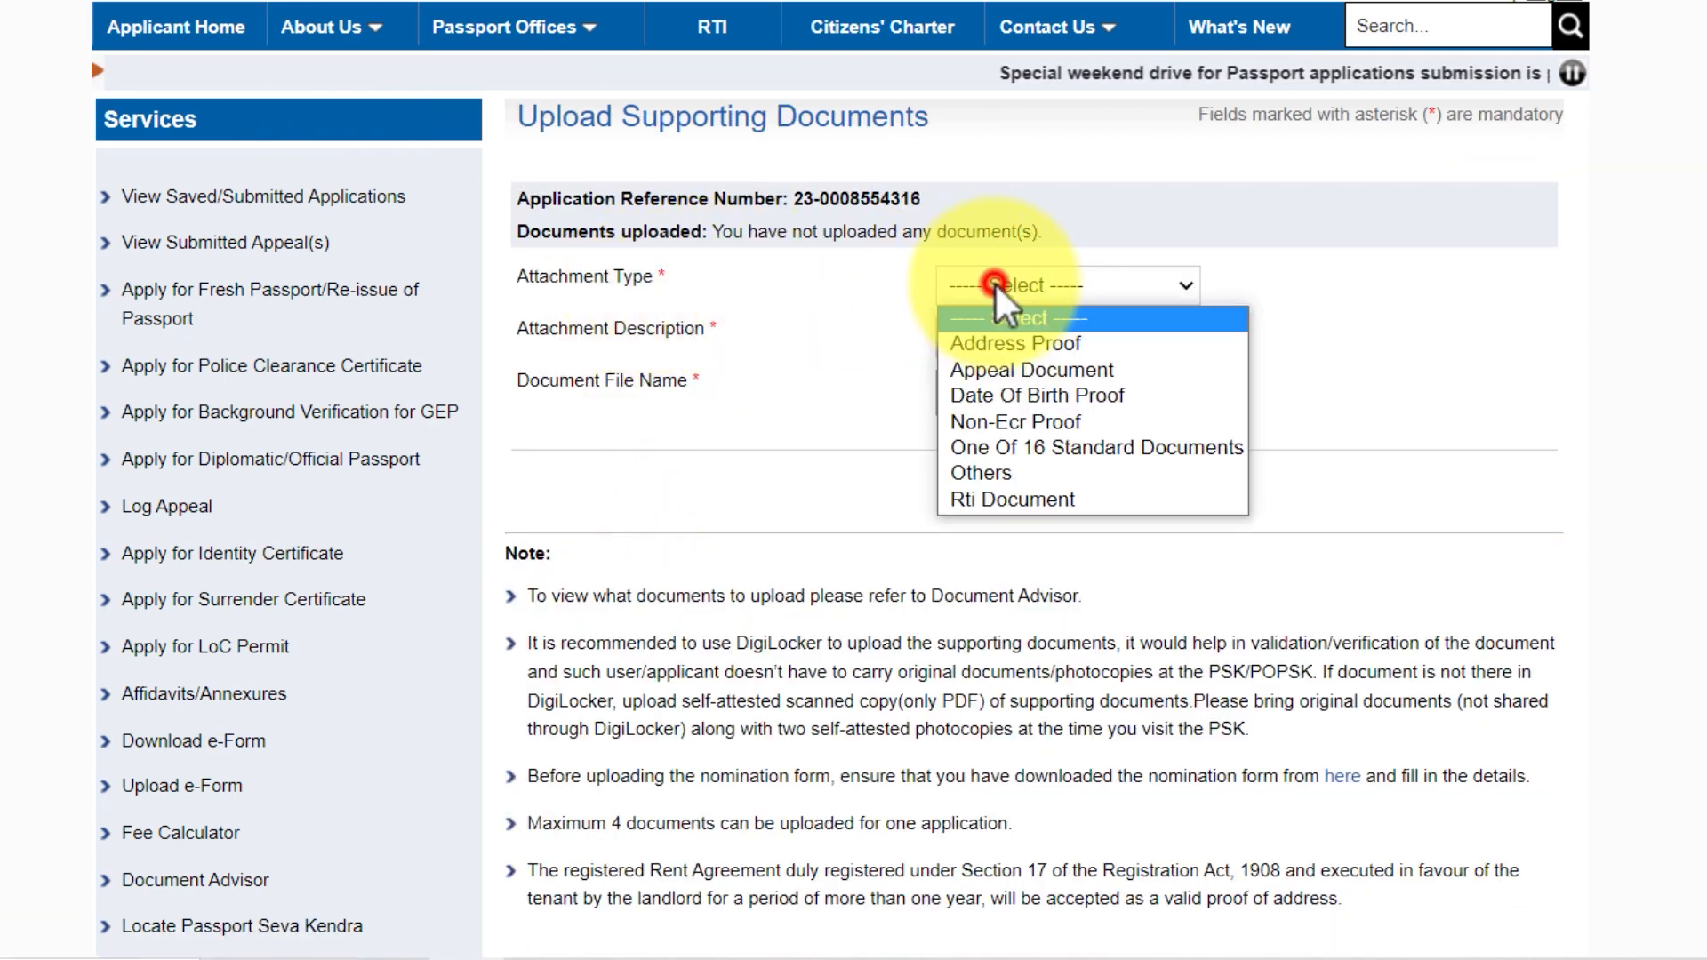
{"action": "left_click", "coordinate": [1023, 343]}
{"action": "left_click", "coordinate": [1013, 337]}
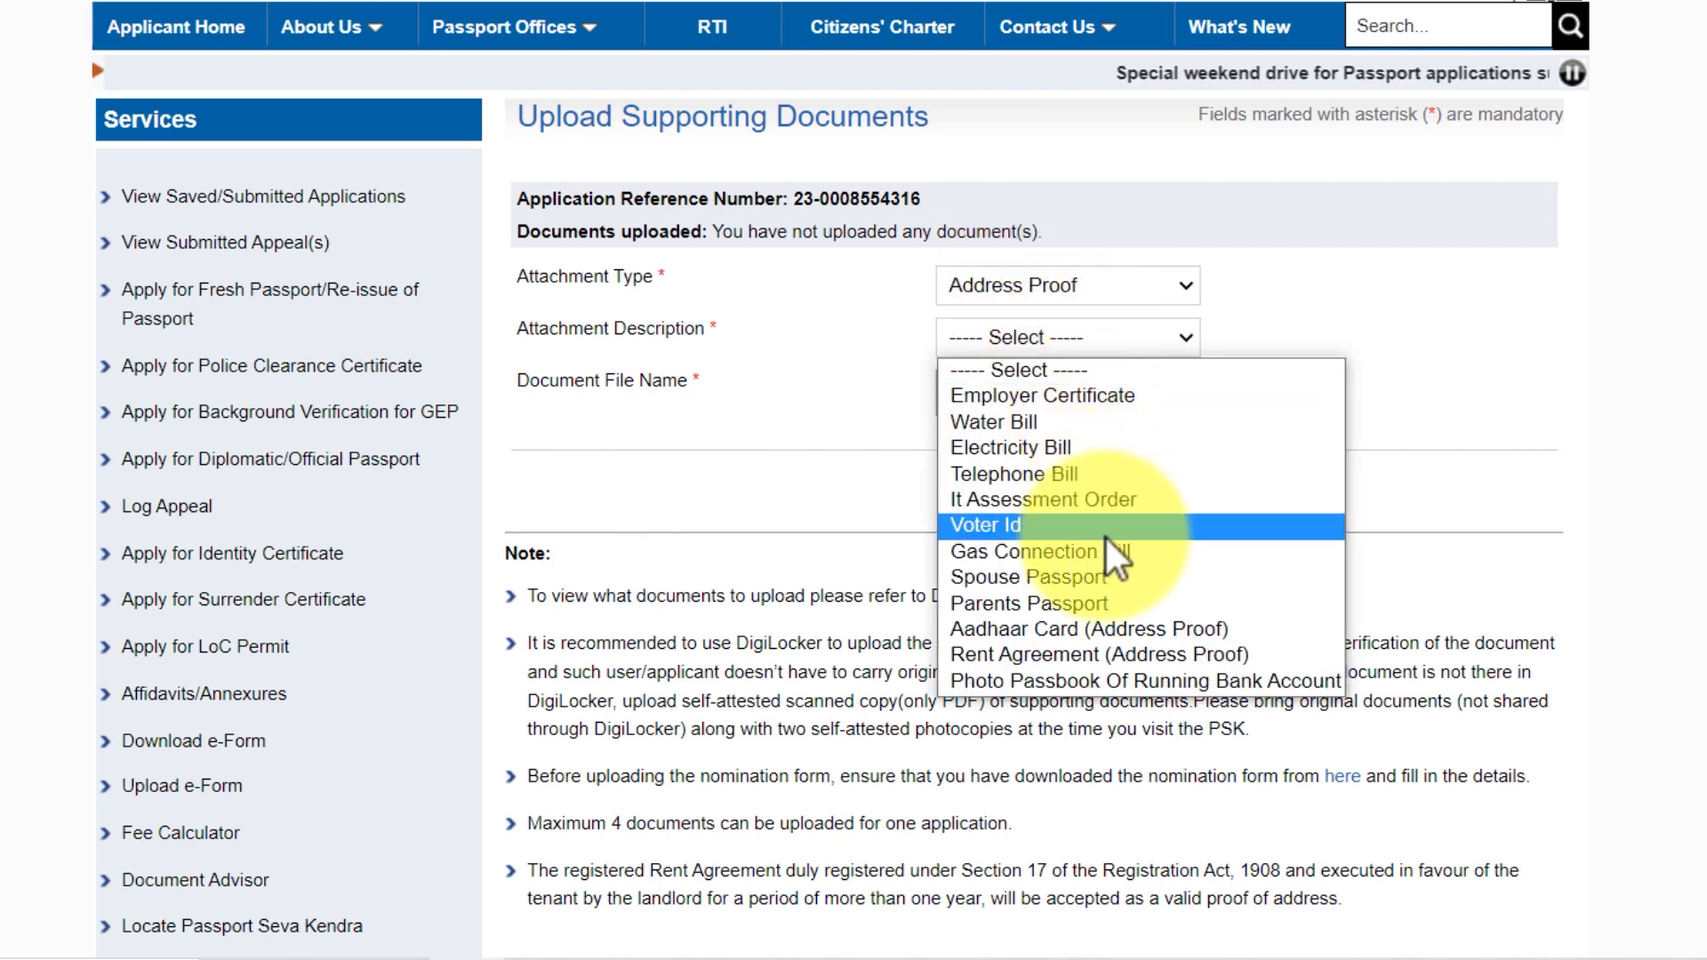
{"action": "left_click", "coordinate": [1076, 626]}
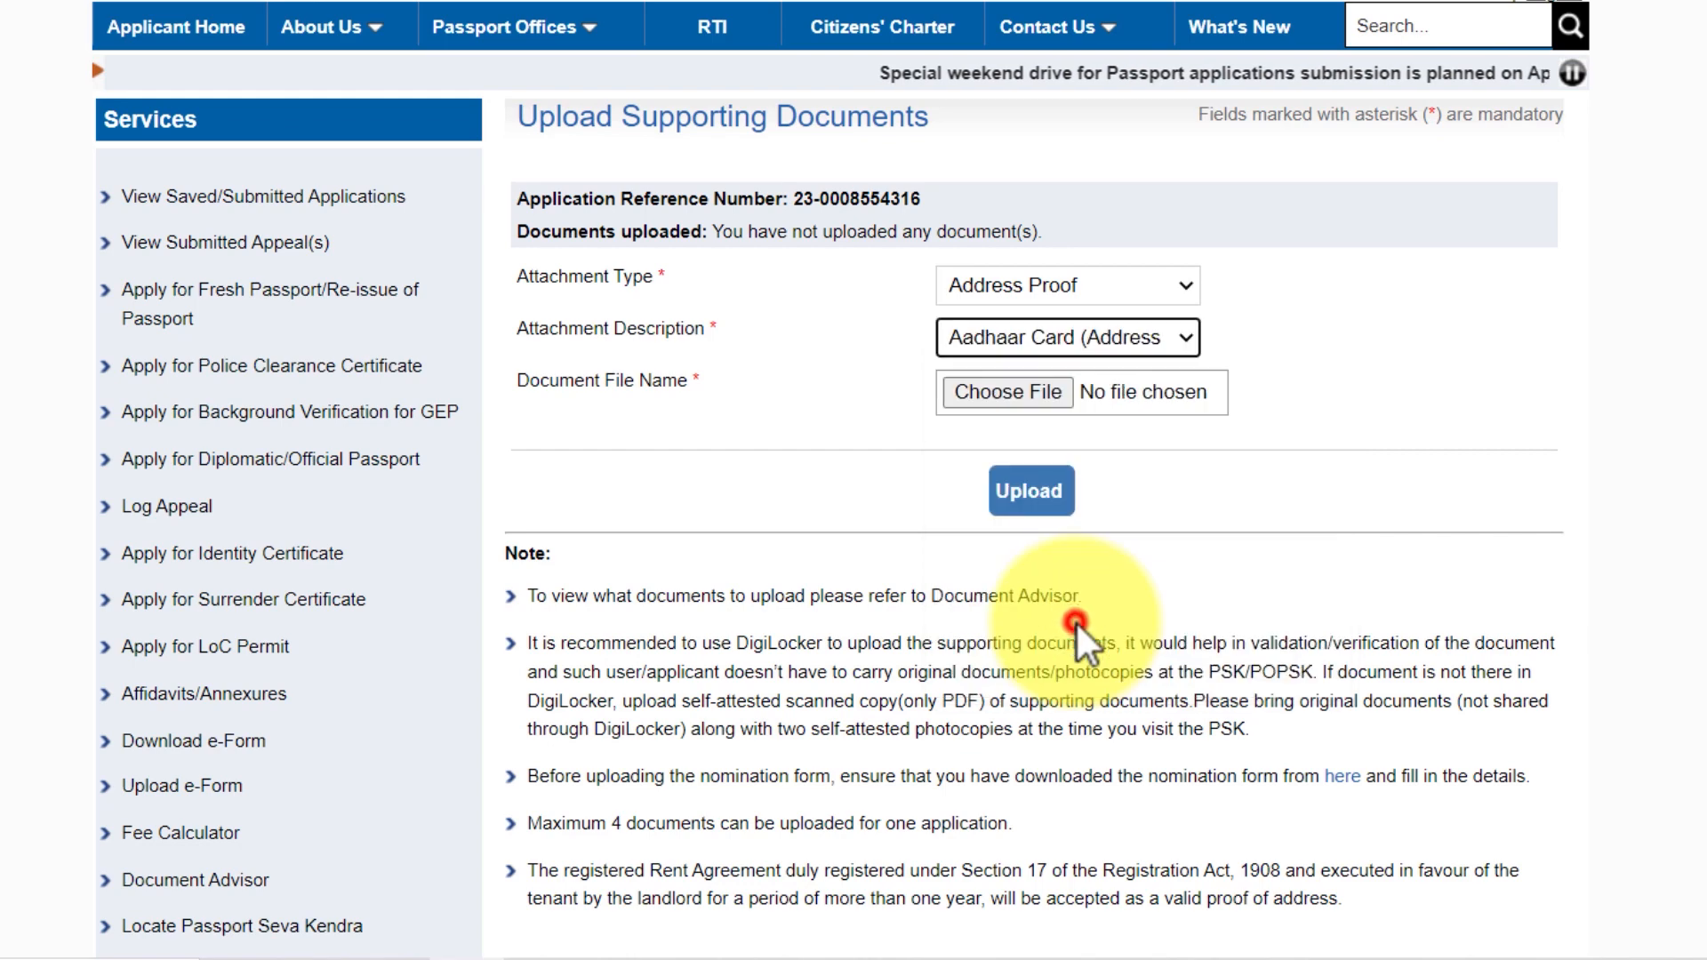
{"action": "left_click", "coordinate": [1031, 512]}
Upload the Aadhaar Card/E-Aadhaar (Proof for DOB) as the Date of Birth Proof document.
{"action": "left_click", "coordinate": [1012, 358]}
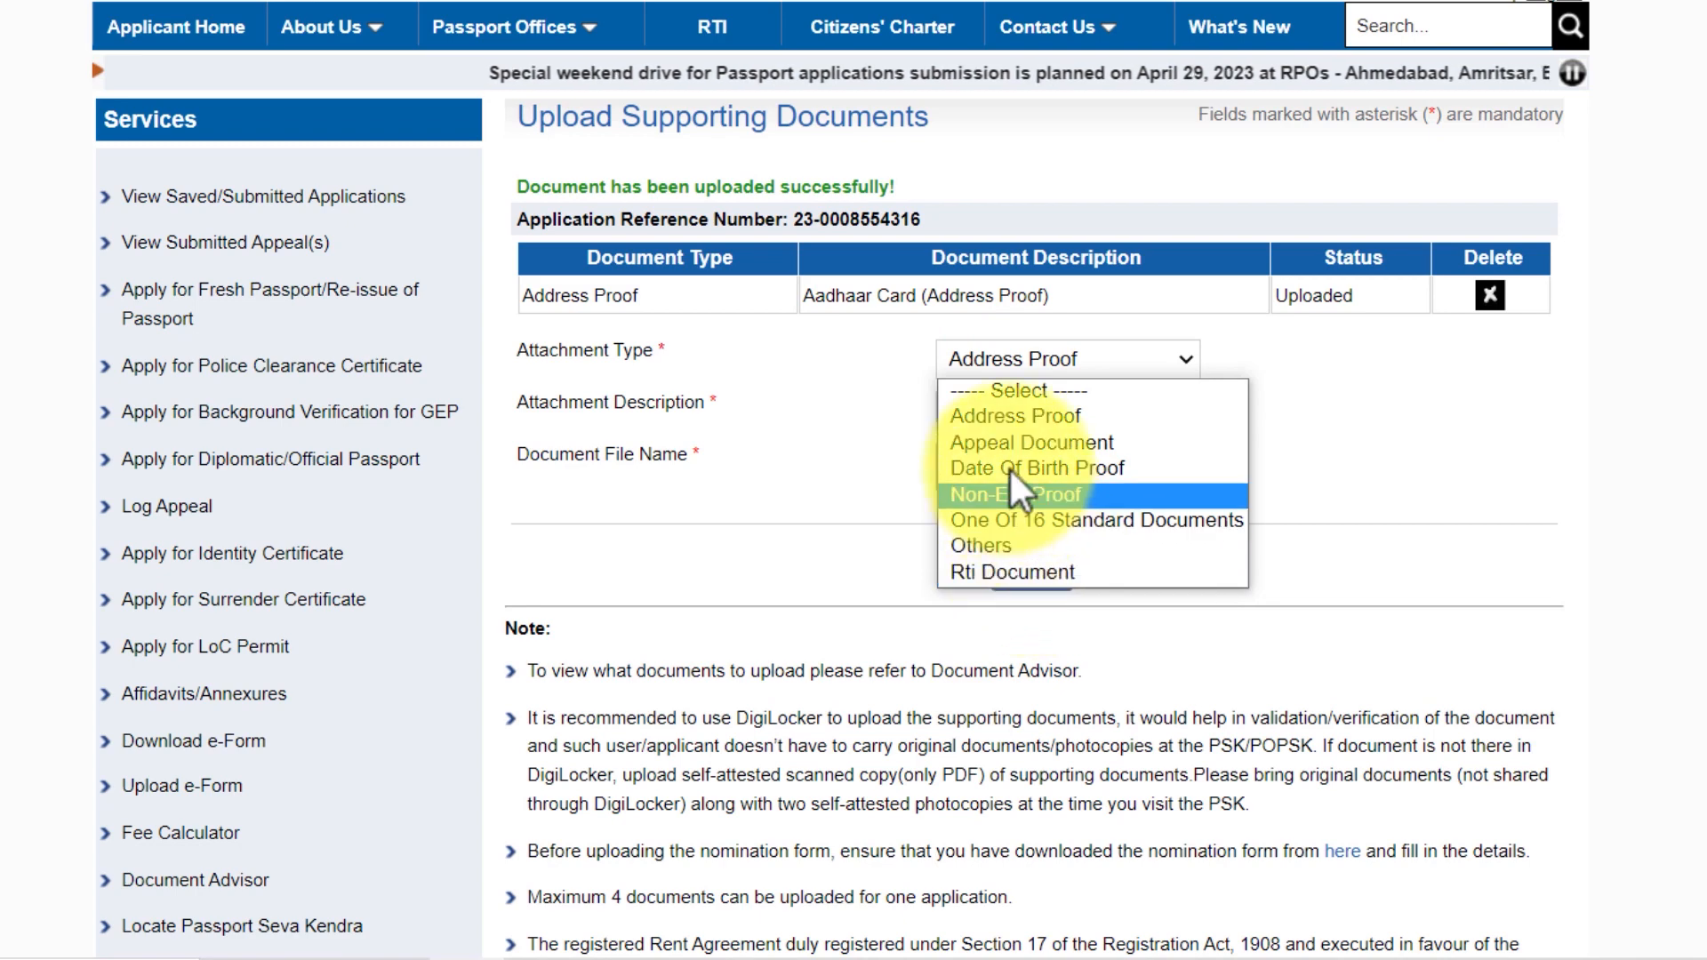
{"action": "left_click", "coordinate": [1069, 469]}
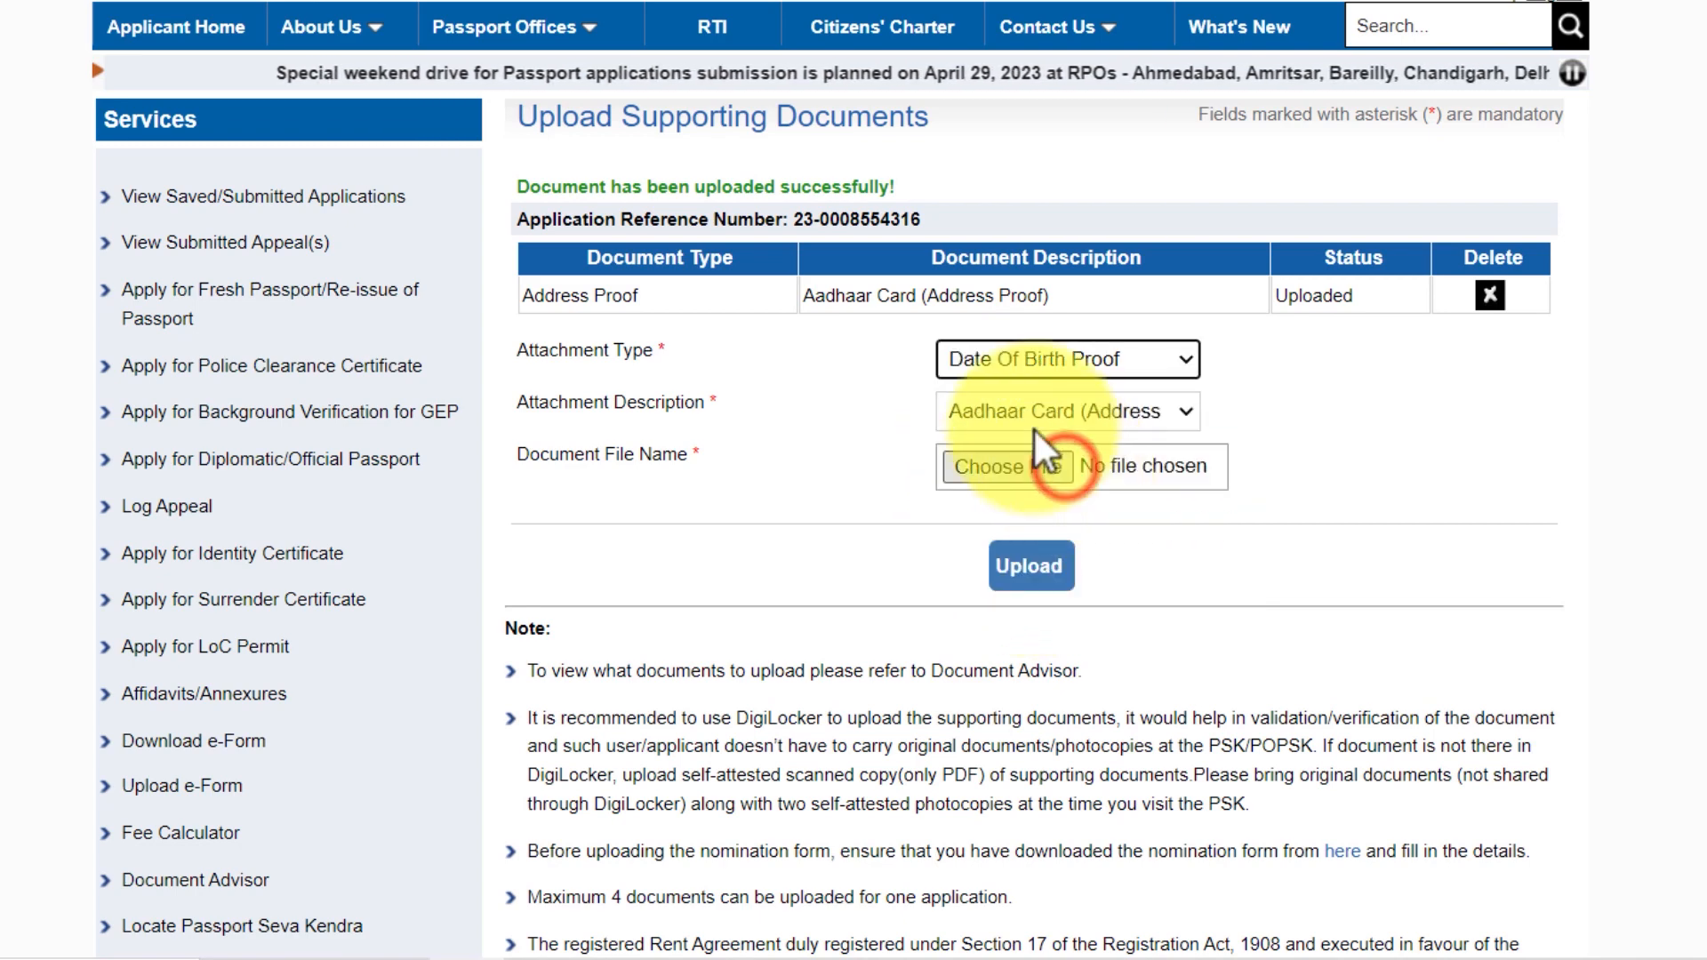
{"action": "left_click", "coordinate": [1063, 391]}
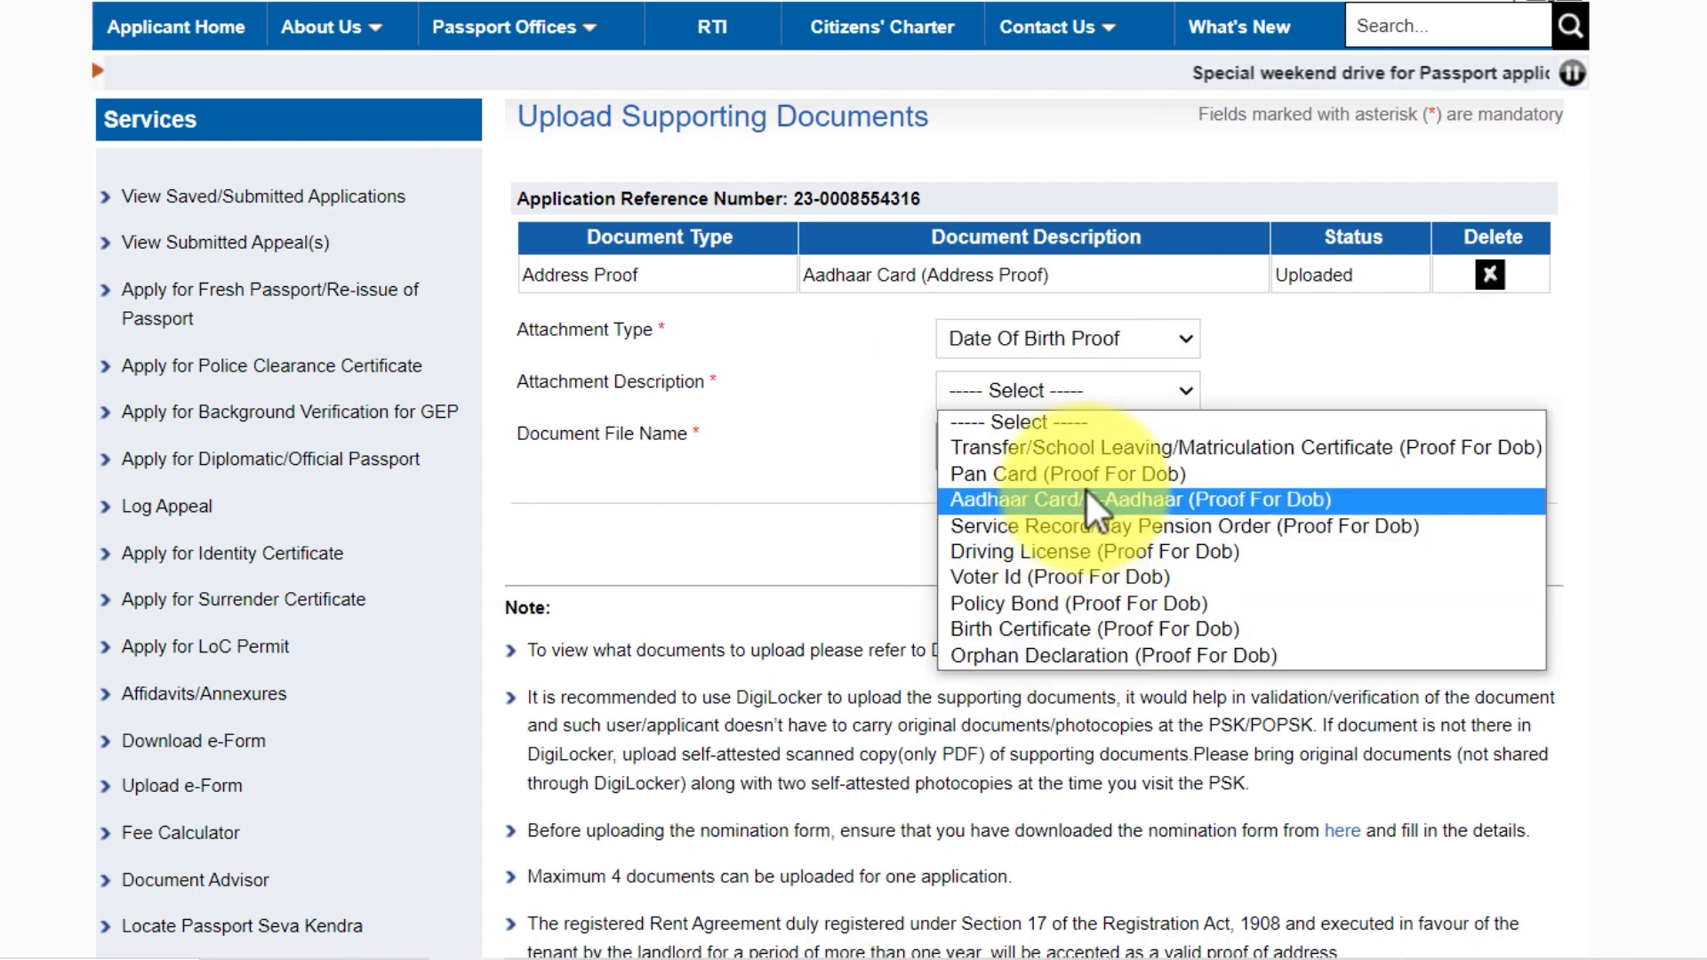
{"action": "left_click", "coordinate": [1087, 491]}
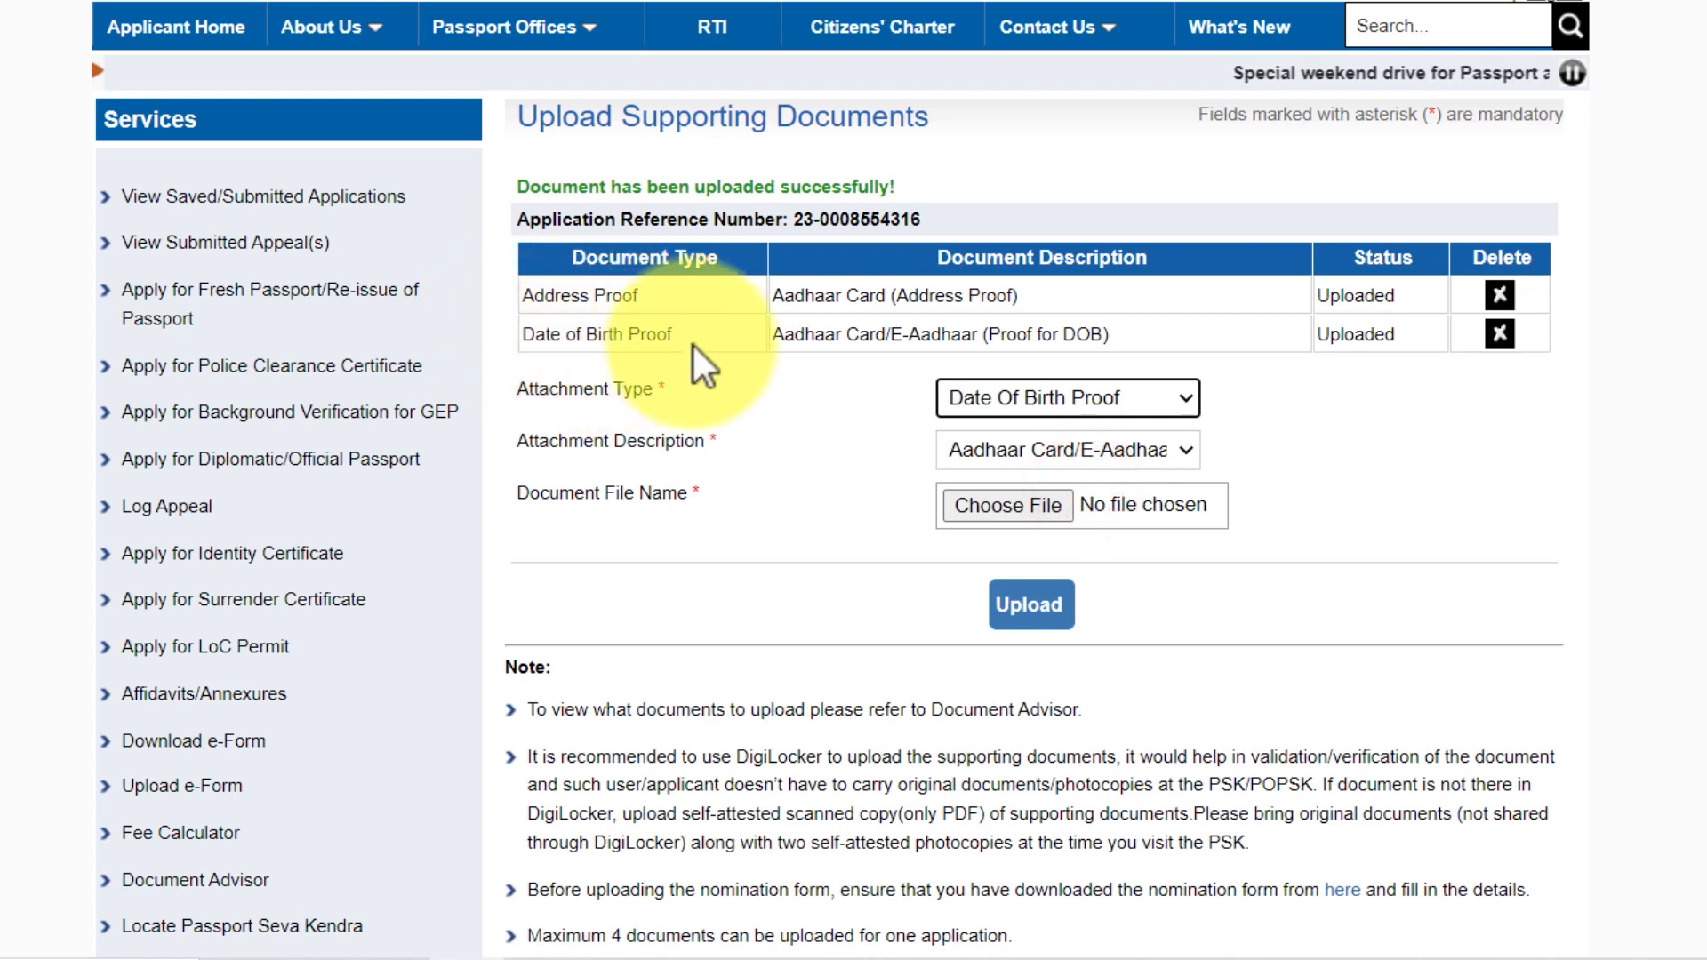
Look over the other available attachment types and check the upload status message.
{"action": "left_click", "coordinate": [1102, 400]}
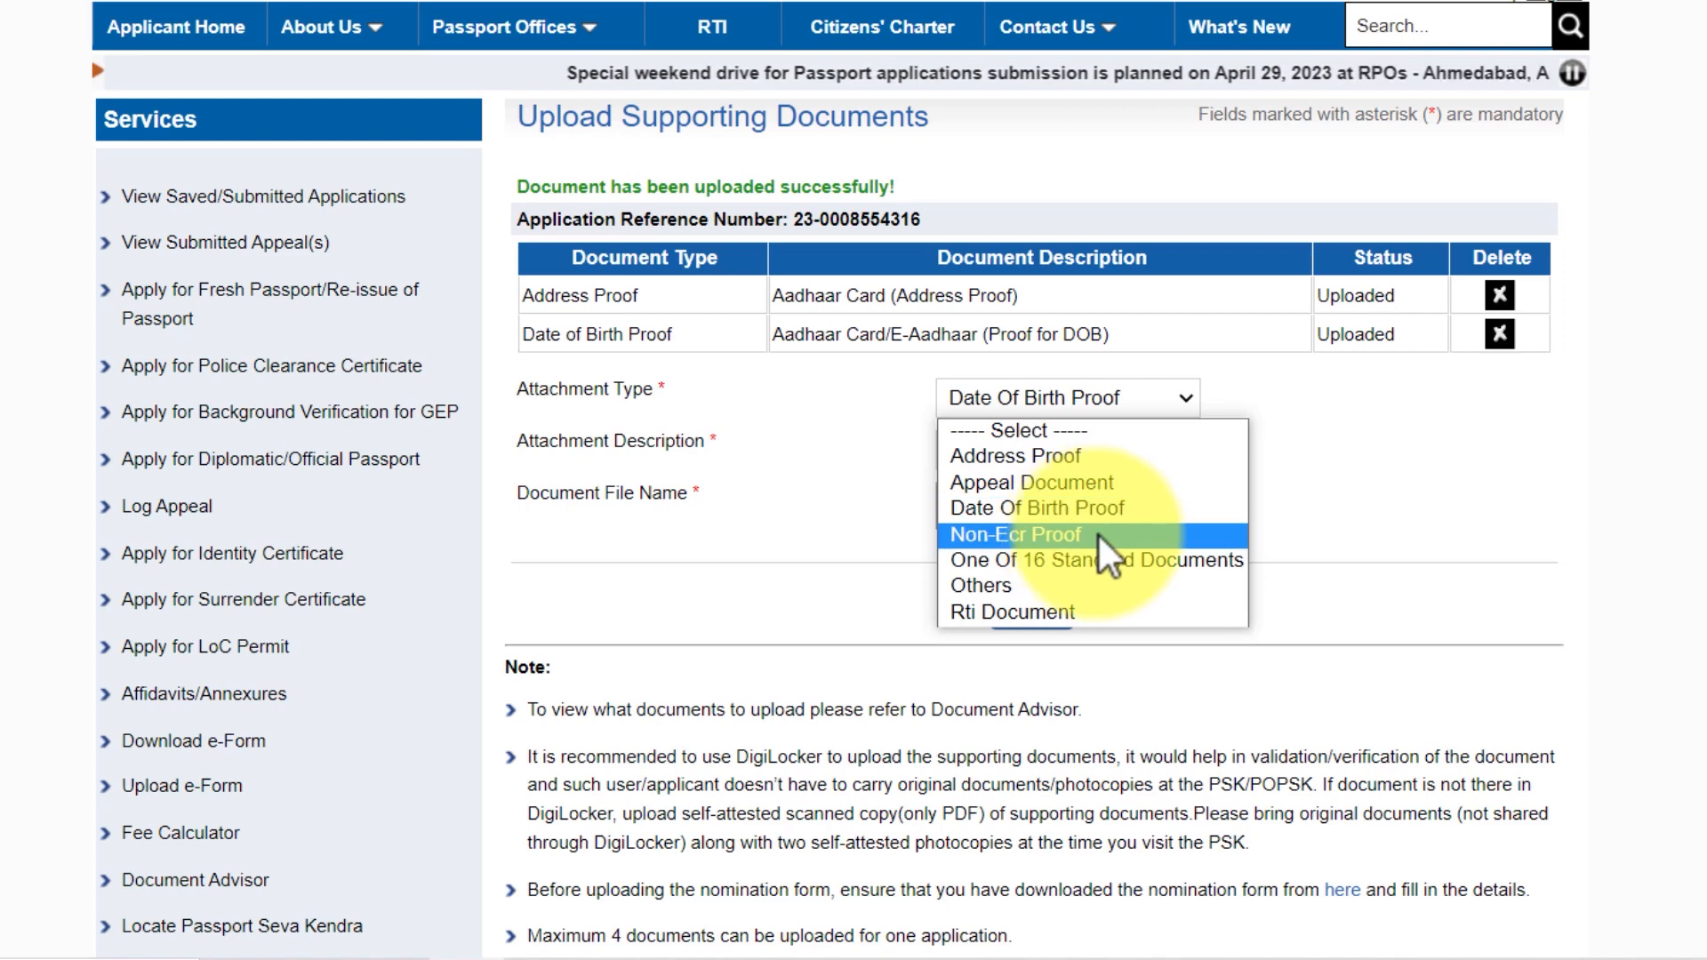
{"action": "left_click", "coordinate": [537, 194]}
{"action": "left_click_drag", "start_coordinate": [536, 194], "coordinate": [962, 195]}
{"action": "left_click", "coordinate": [962, 195]}
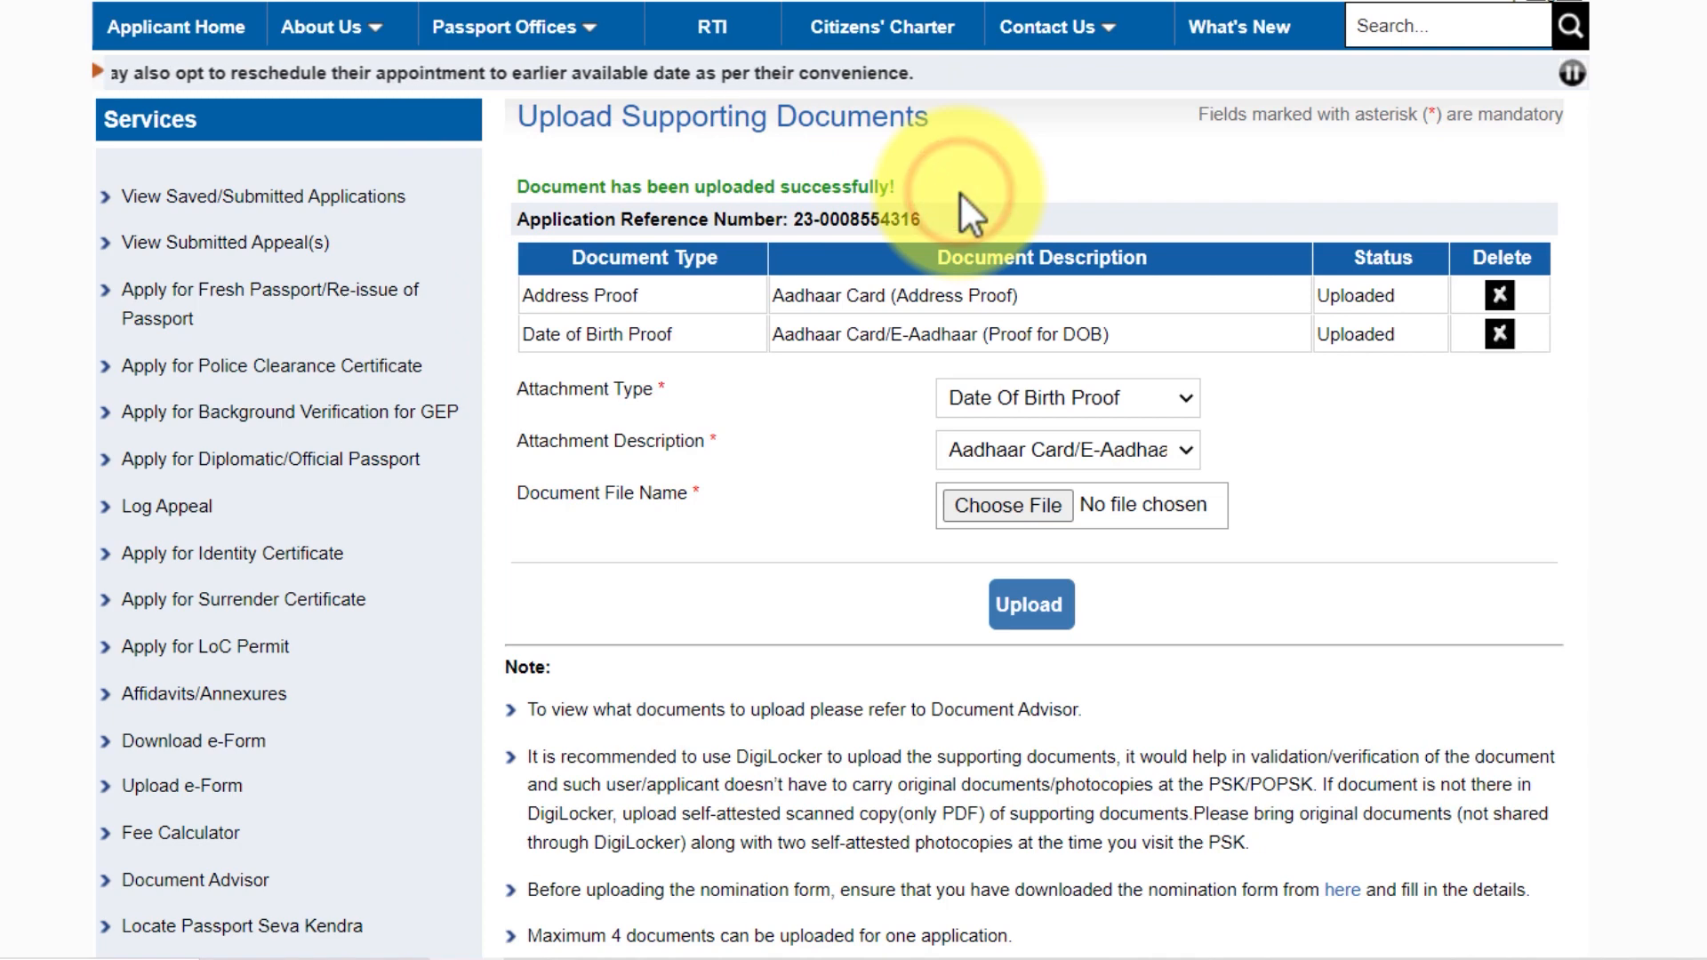